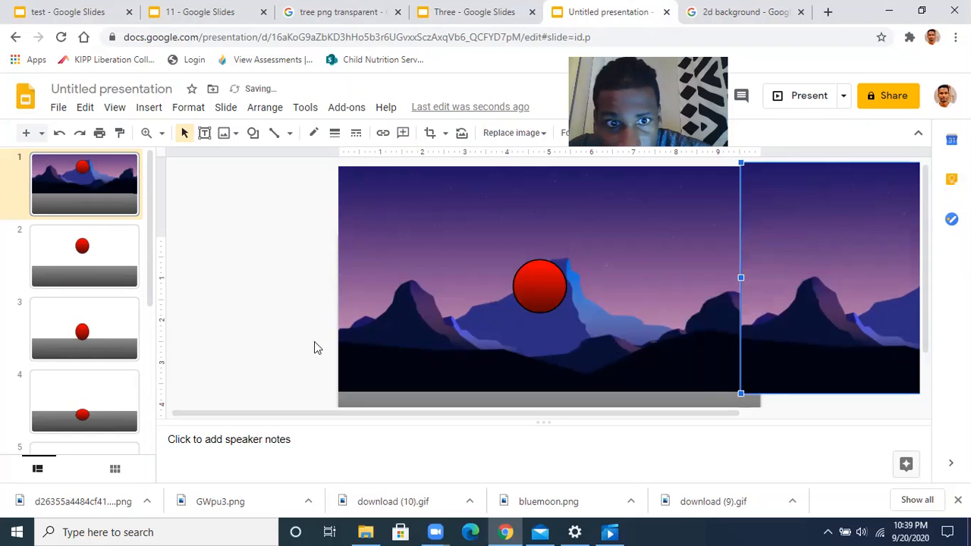
Shift the right-hand mountain image slightly up and left toward the left image
left_click(809, 332)
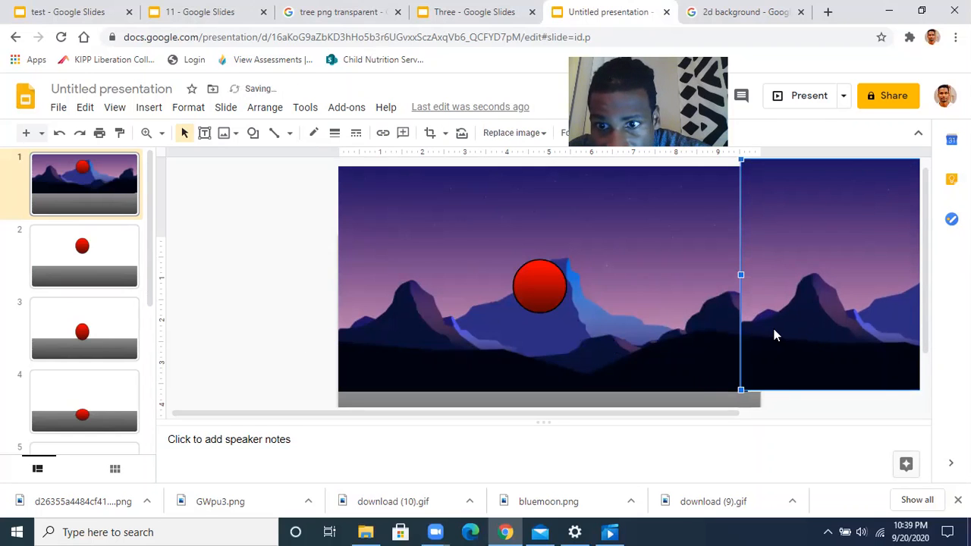
mouse_move(775, 334)
left_mouse_down()
mouse_move(239, 308)
mouse_move(126, 329)
mouse_move(485, 384)
mouse_move(826, 268)
mouse_move(794, 301)
mouse_move(790, 323)
left_mouse_up()
left_click(331, 347)
left_click(318, 320)
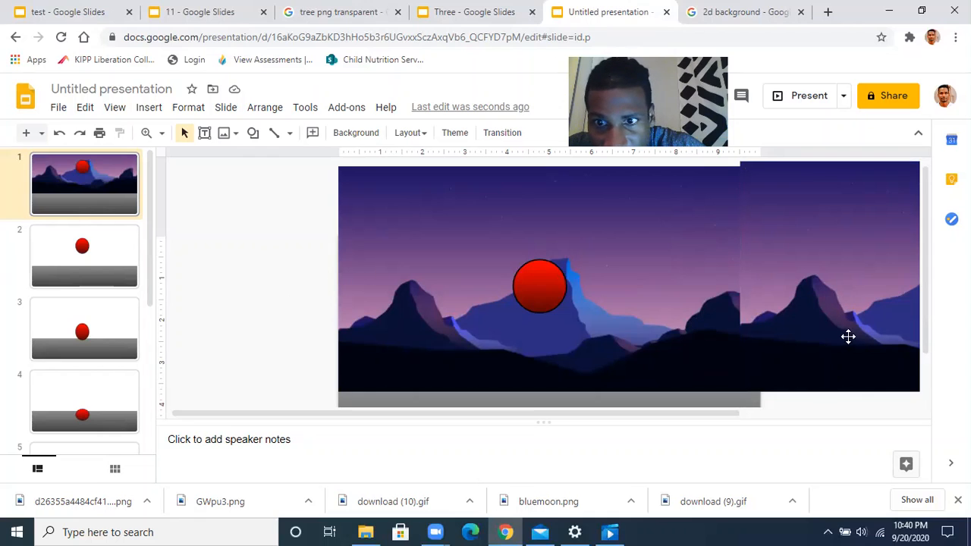
left_click(819, 336)
left_click(802, 397)
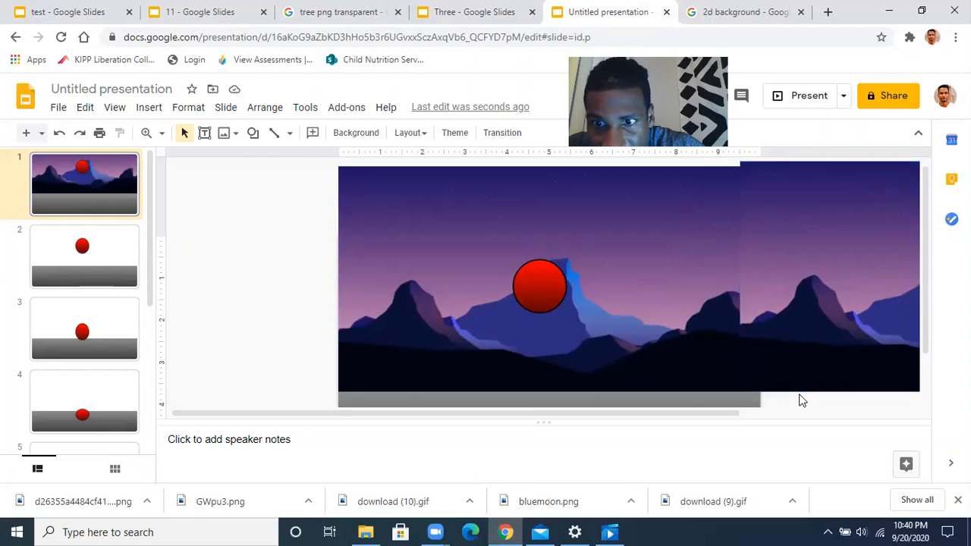
left_click(820, 311)
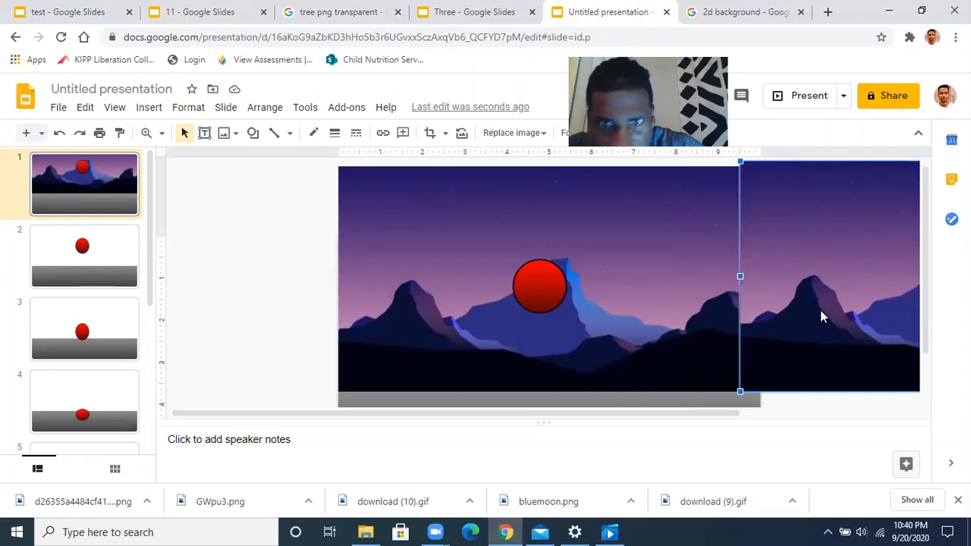
left_click(281, 235)
Move the right mountain image down so its top and bottom sit level with the left image
left_click(432, 191)
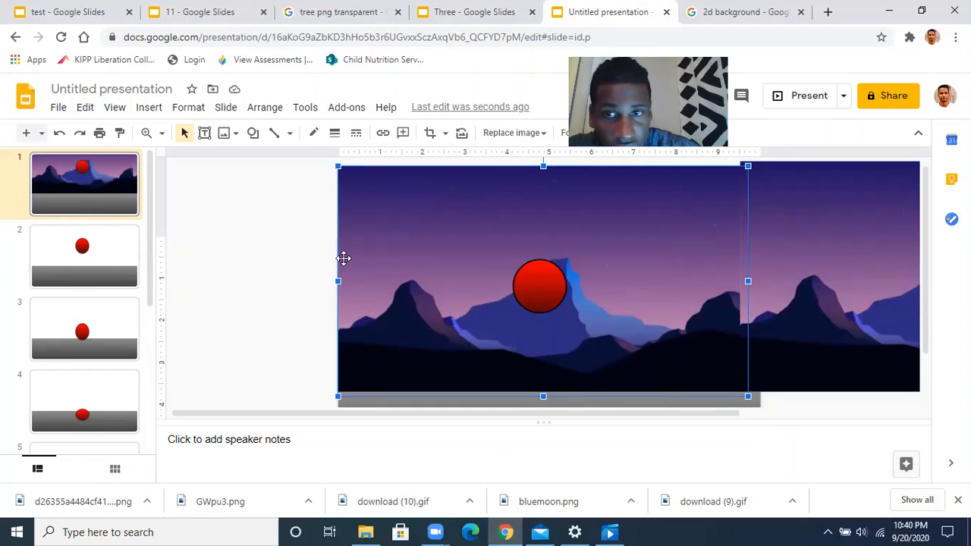
left_click(842, 231, "shift")
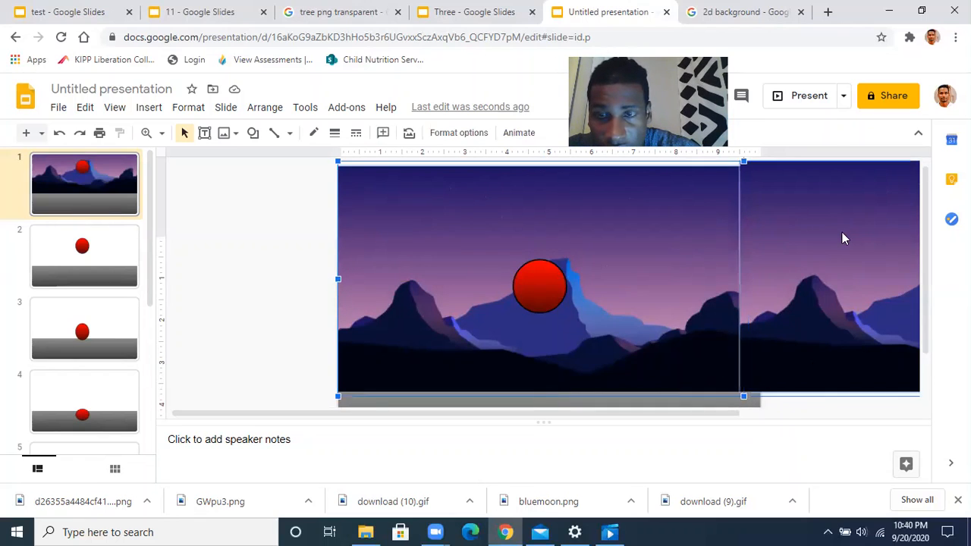
left_click(294, 241)
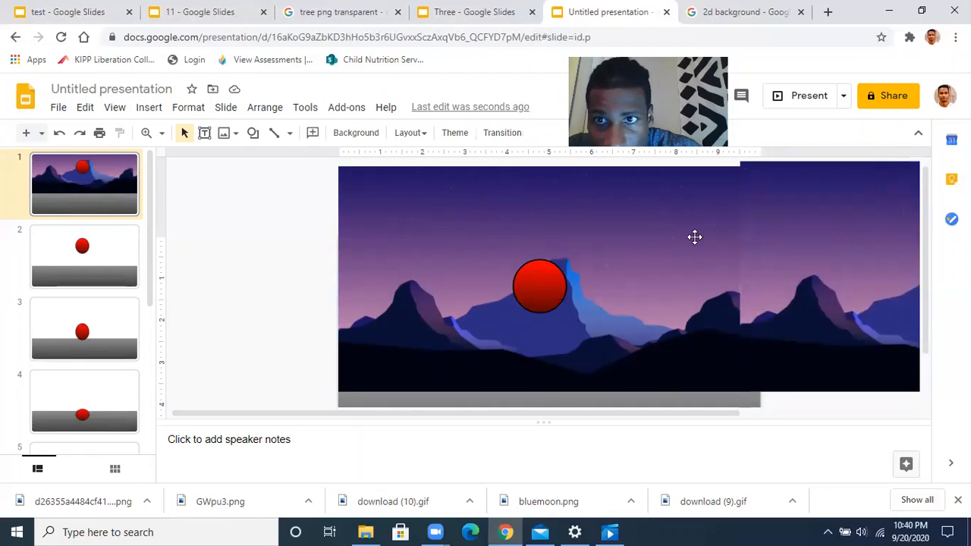
left_click(781, 222)
left_click_drag(782, 220, 782, 228)
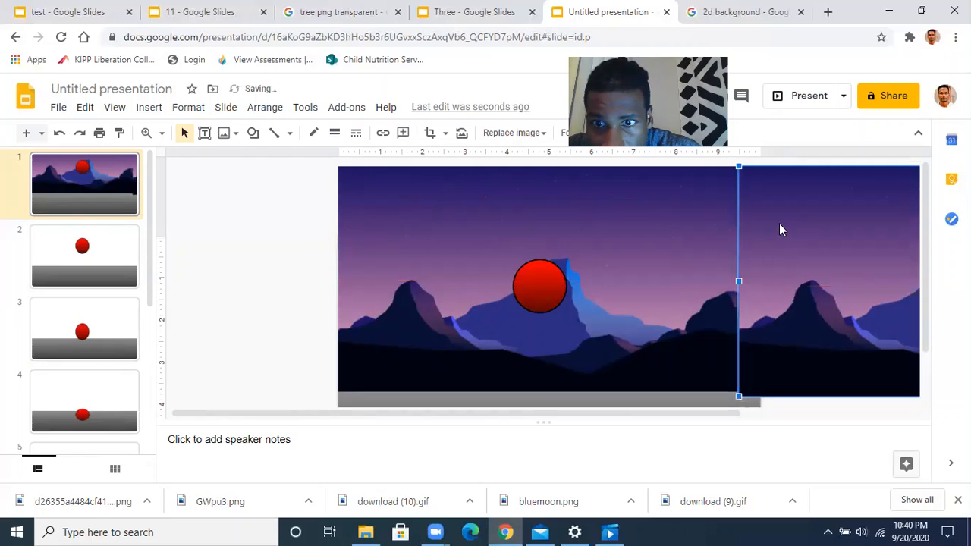
left_click(231, 302)
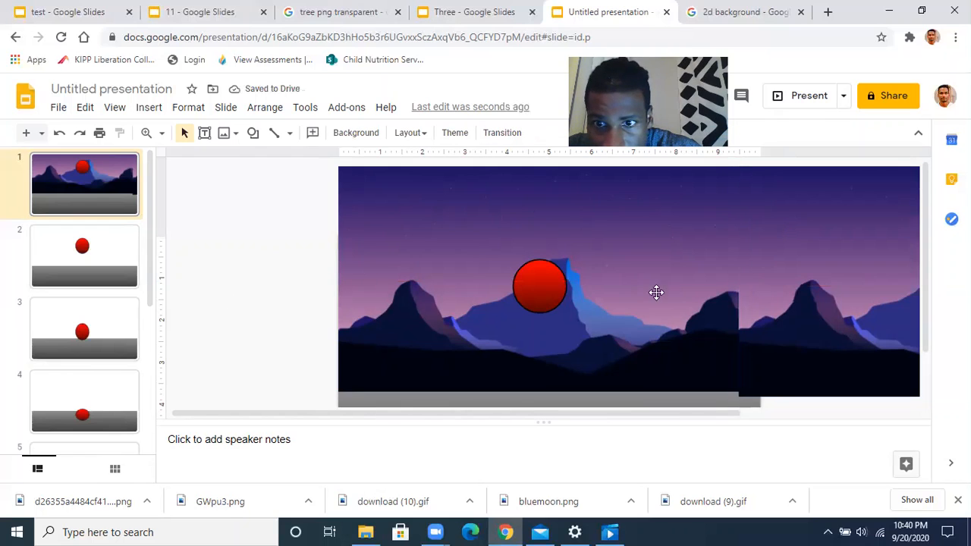
left_click(788, 327)
Send the right mountain image backward so it sits behind the left one
right_click(789, 331)
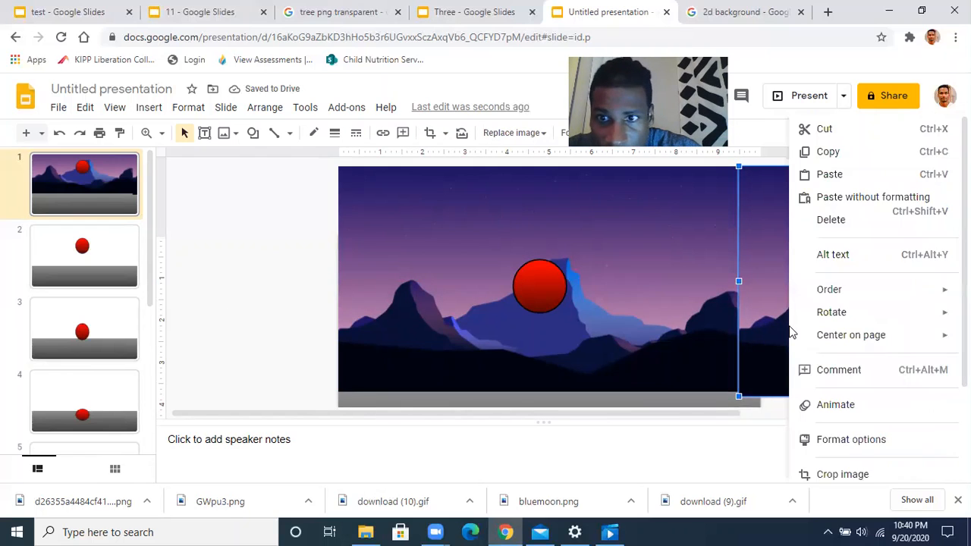
mouse_move(839, 299)
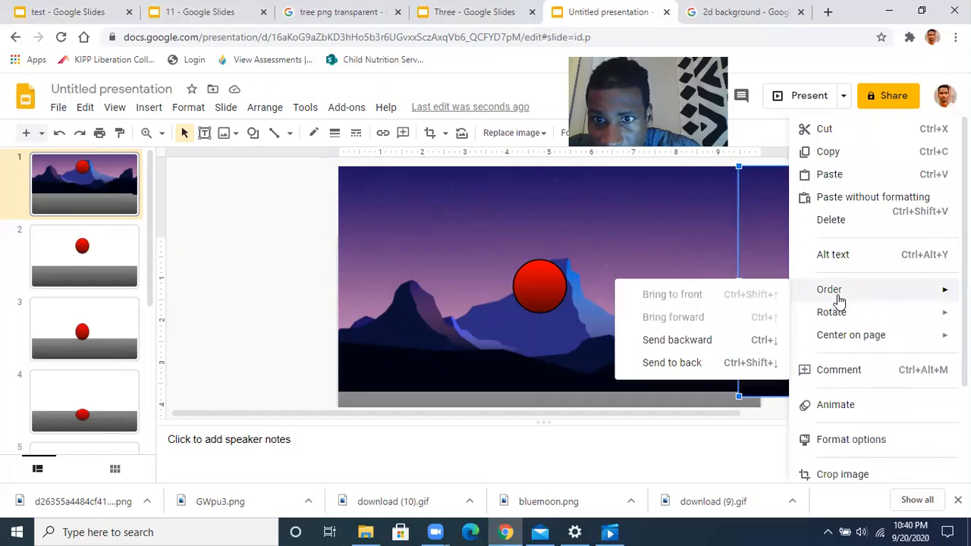
left_click(683, 340)
left_click(332, 343)
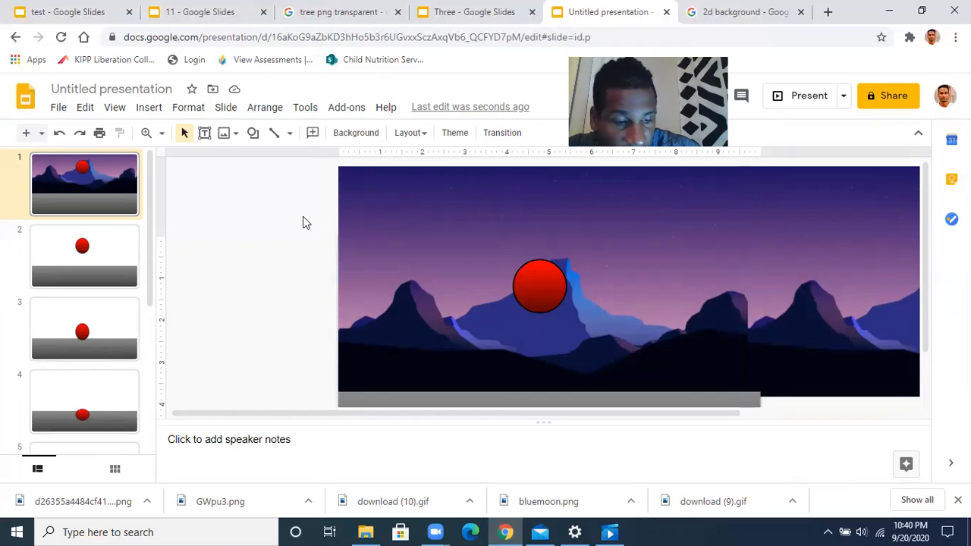
Group the left and right mountain images into one wide backdrop
left_click(379, 206)
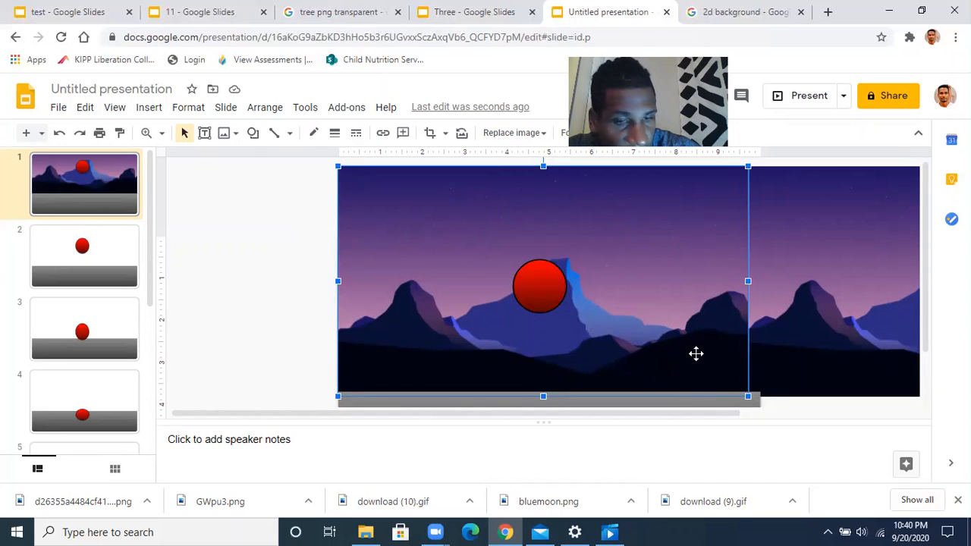
left_click(812, 224, "shift")
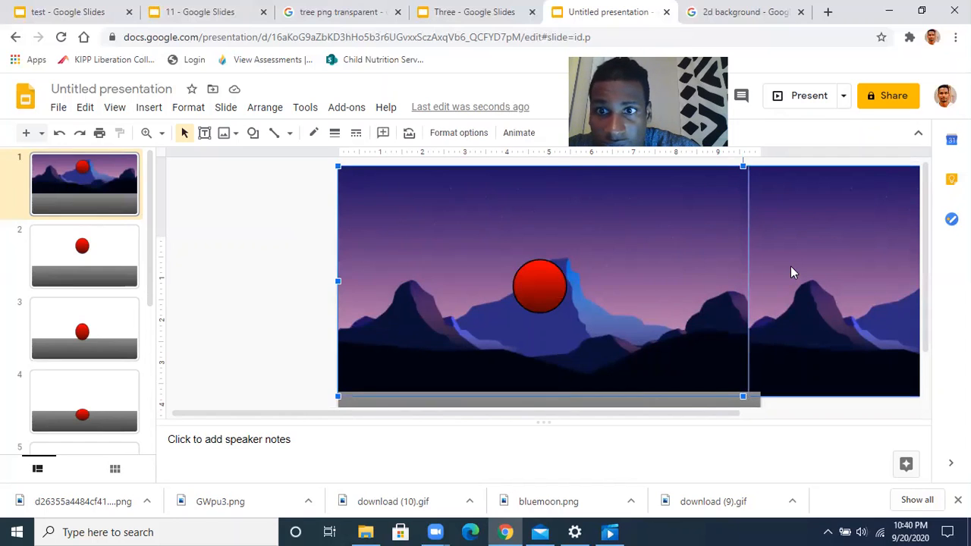
right_click(726, 244)
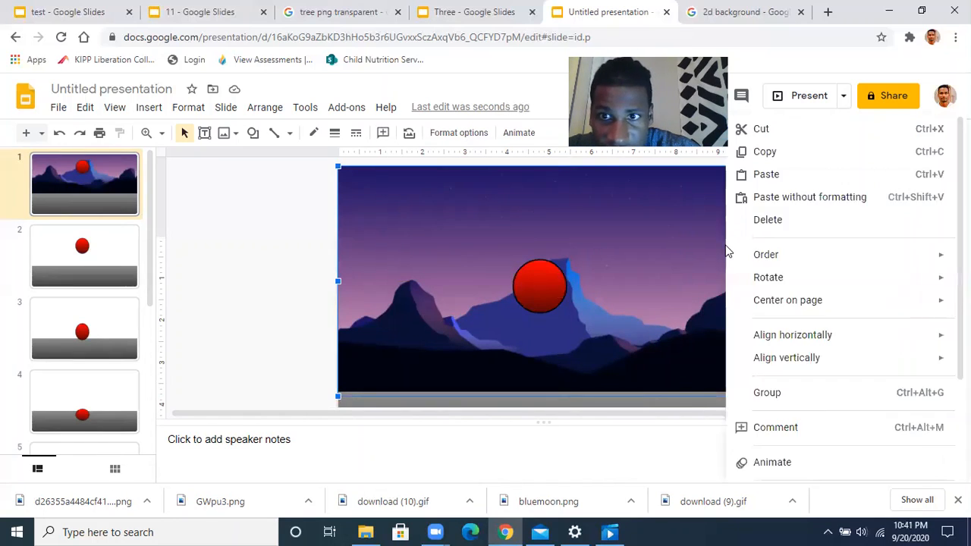
mouse_move(774, 358)
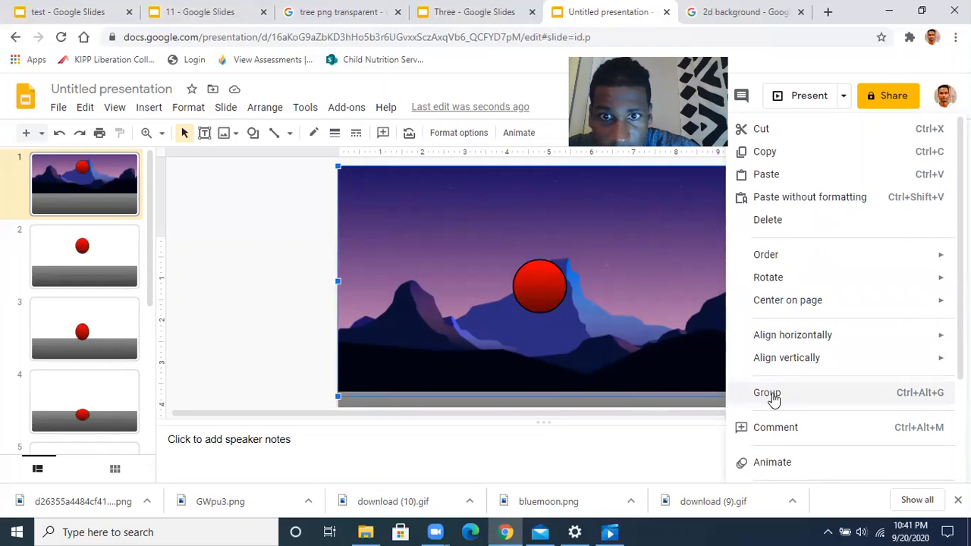
left_click(772, 394)
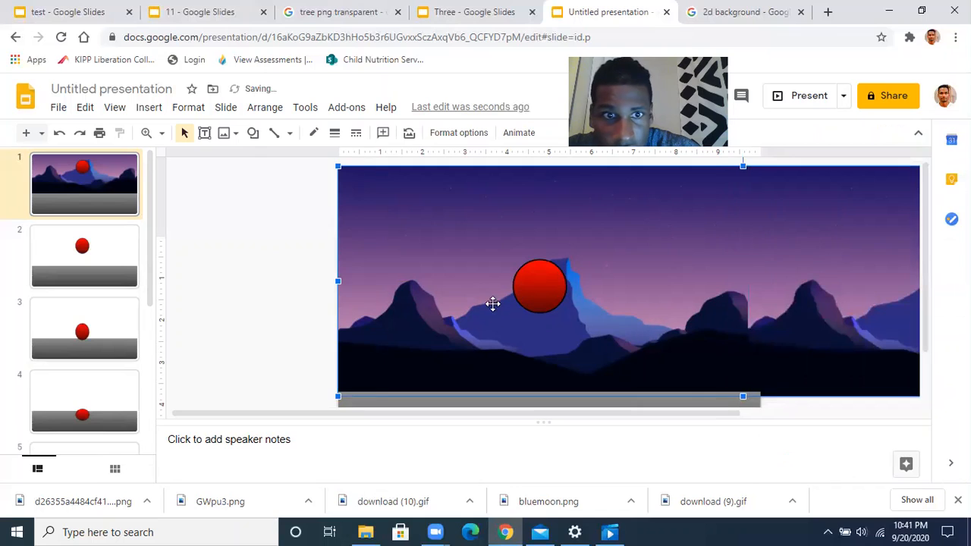
left_click(245, 255)
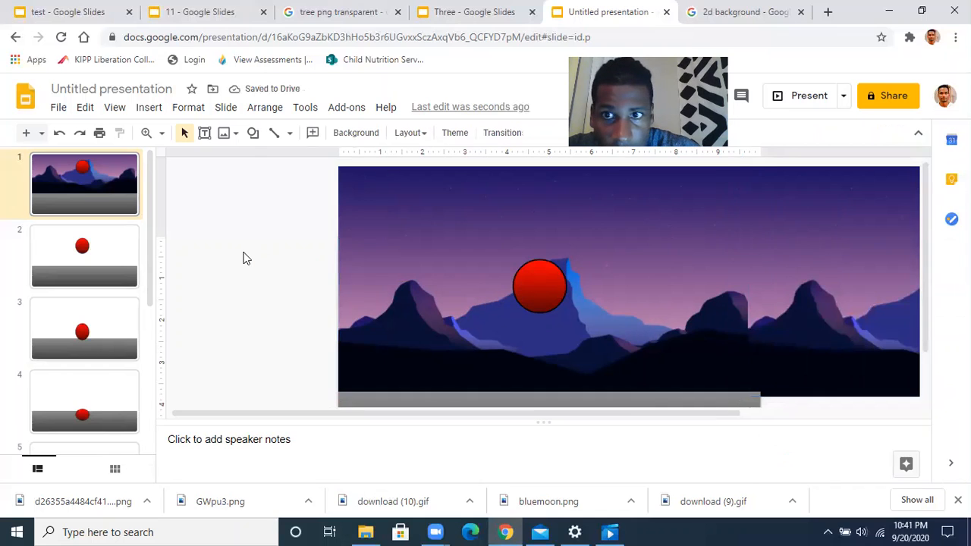
left_click(453, 204)
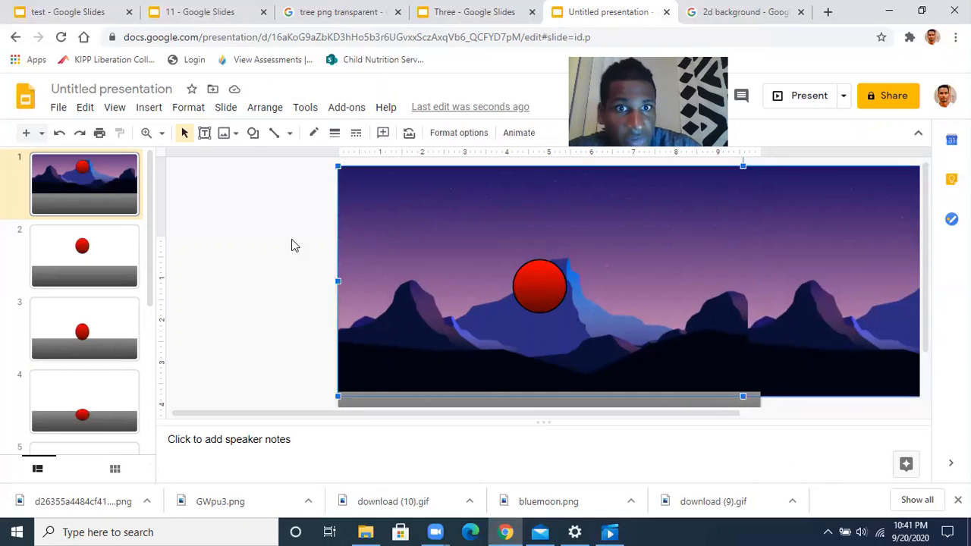
Move the grouped mountain backdrop vertically until its bottom edge meets the grey ground strip
left_click(293, 243)
scroll(270, 283, "down", 1)
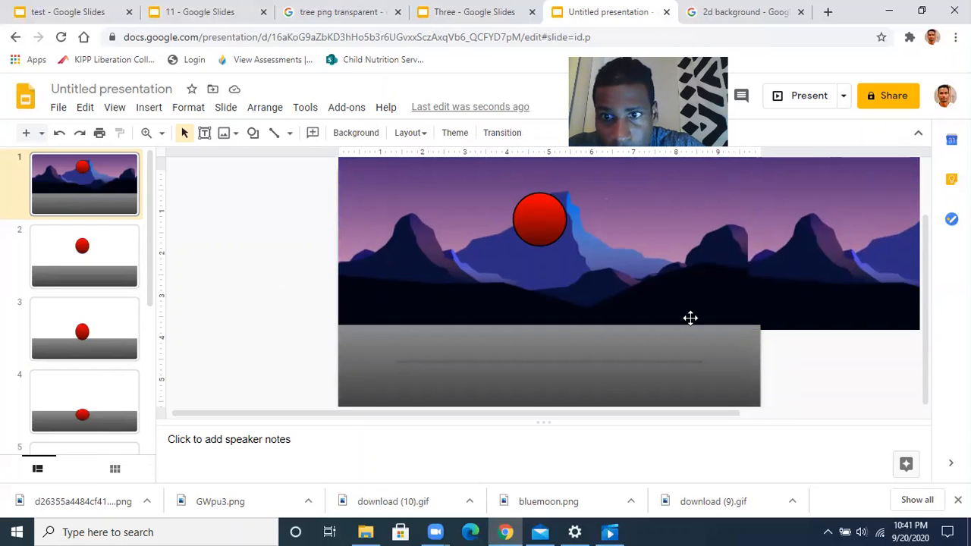
left_click(787, 275)
left_click_drag(787, 284, 787, 297)
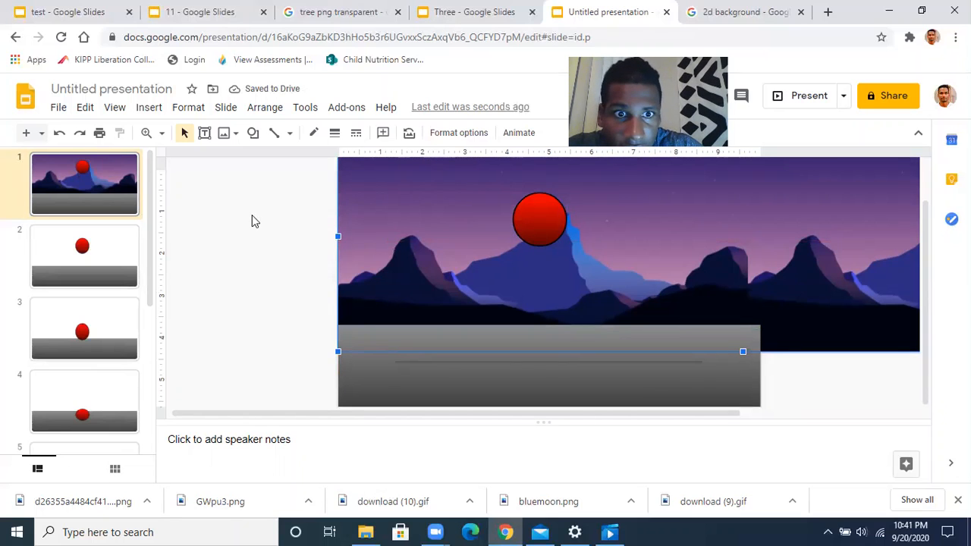
scroll(254, 220, "up", 2)
left_click_drag(748, 258, 747, 237)
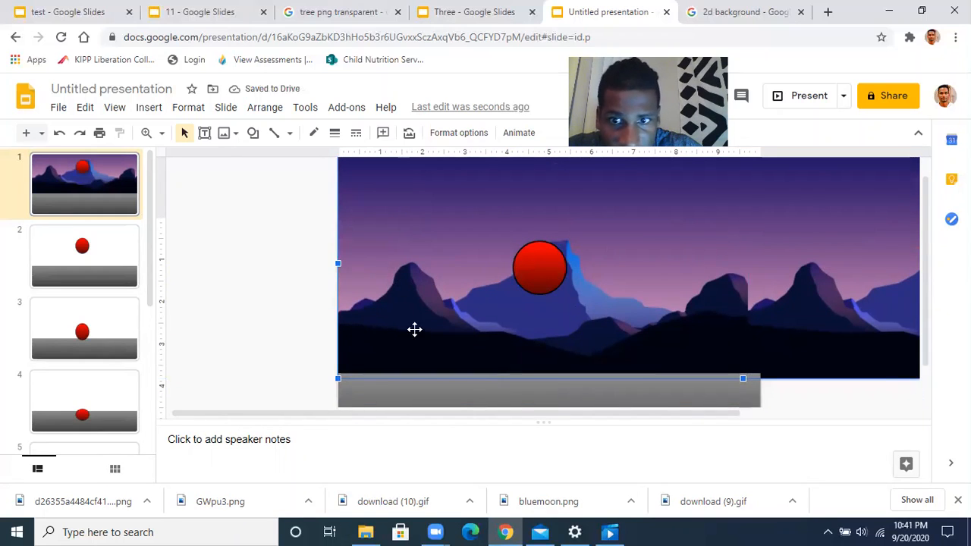
left_click_drag(620, 410, 490, 415)
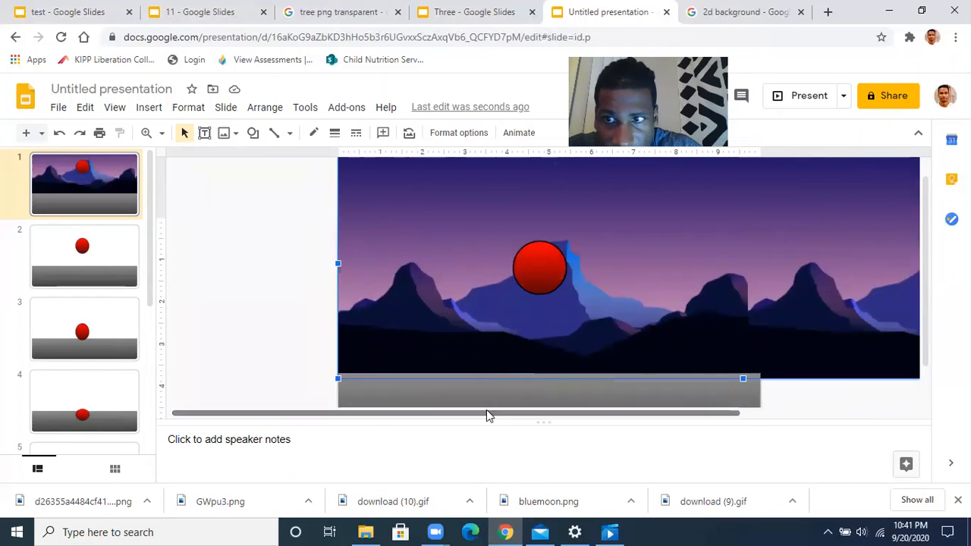
mouse_move(928, 278)
left_mouse_down()
mouse_move(927, 233)
mouse_move(926, 303)
mouse_move(918, 208)
mouse_move(928, 320)
mouse_move(924, 255)
mouse_move(926, 270)
left_mouse_up()
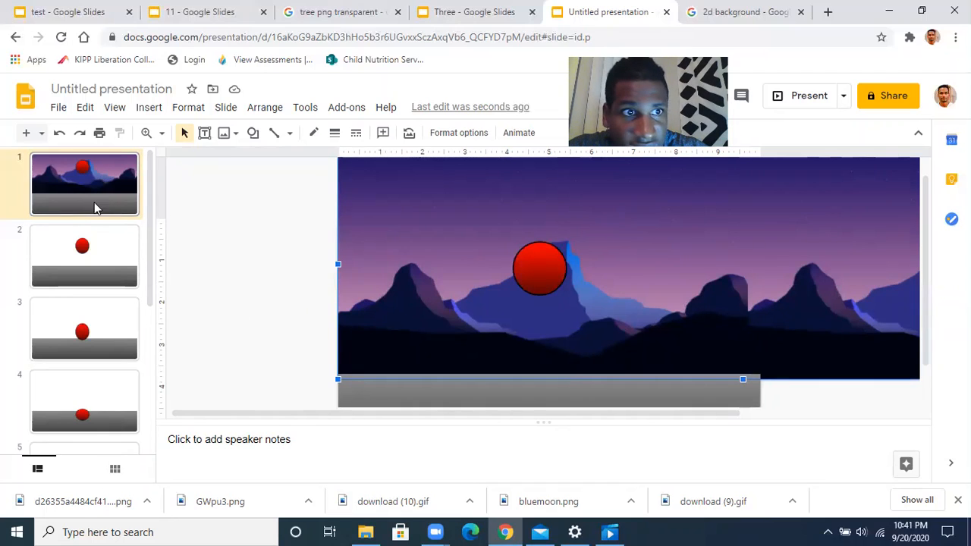
Select slides 1–8 in the filmstrip and duplicate them, extending the deck to 16 slides
left_click(104, 185)
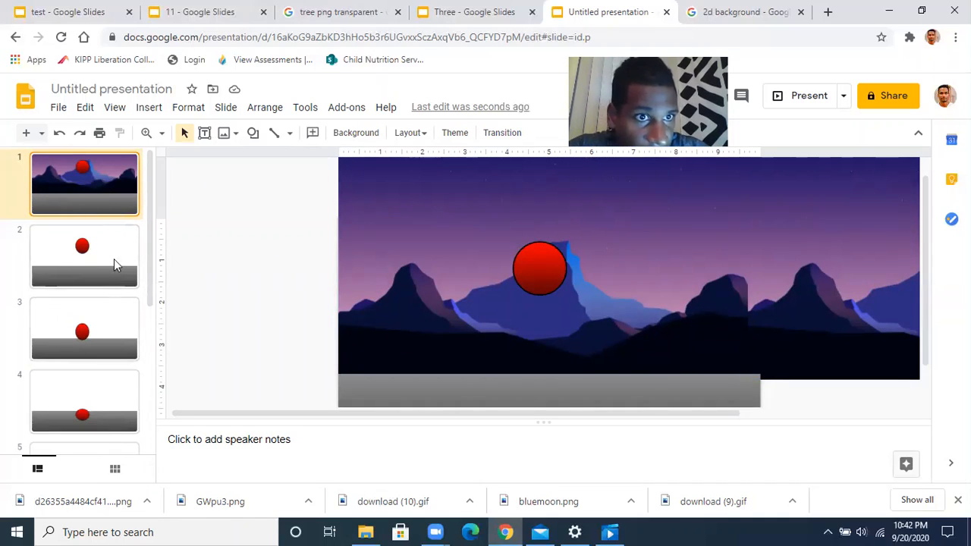
scroll(87, 268, "down", 4)
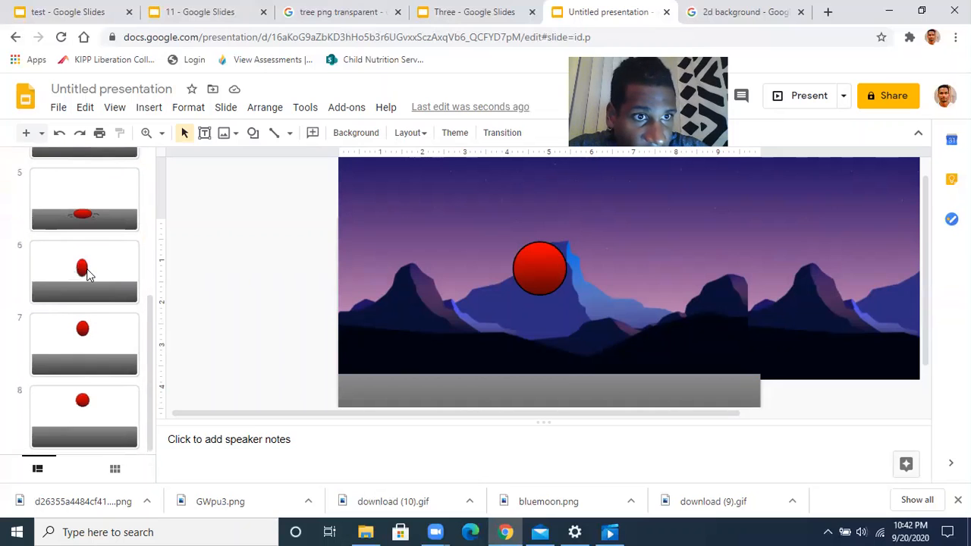
left_click(105, 409, "shift")
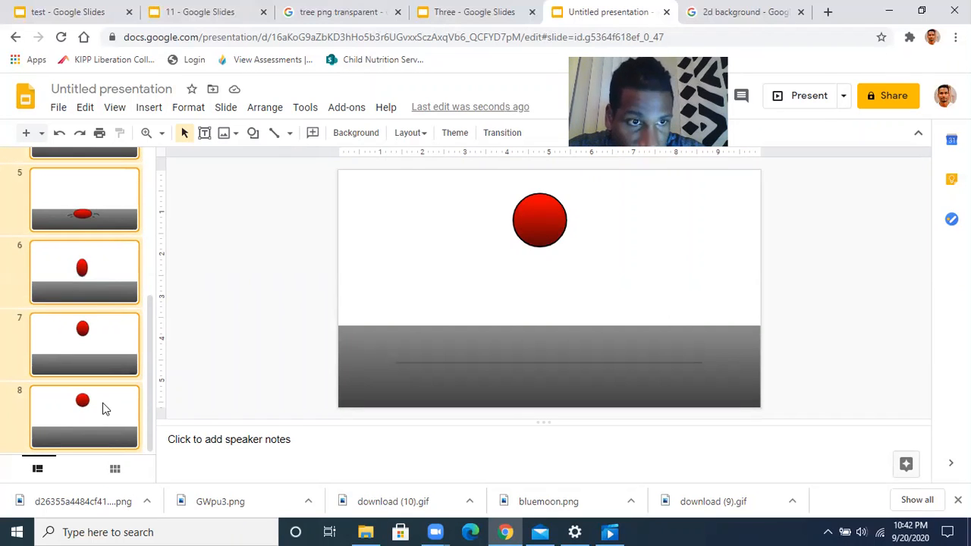
scroll(88, 269, "up", 3)
scroll(88, 271, "down", 3)
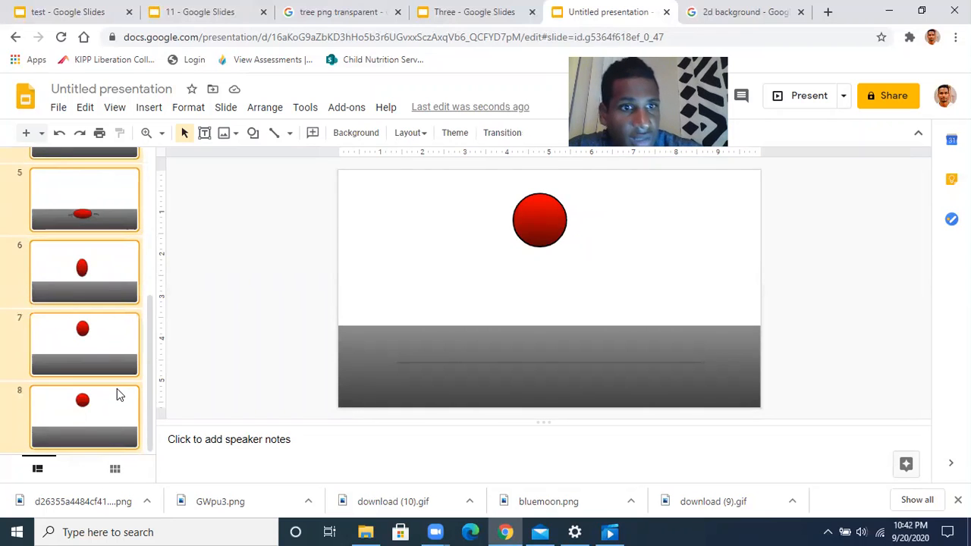
left_click(184, 377)
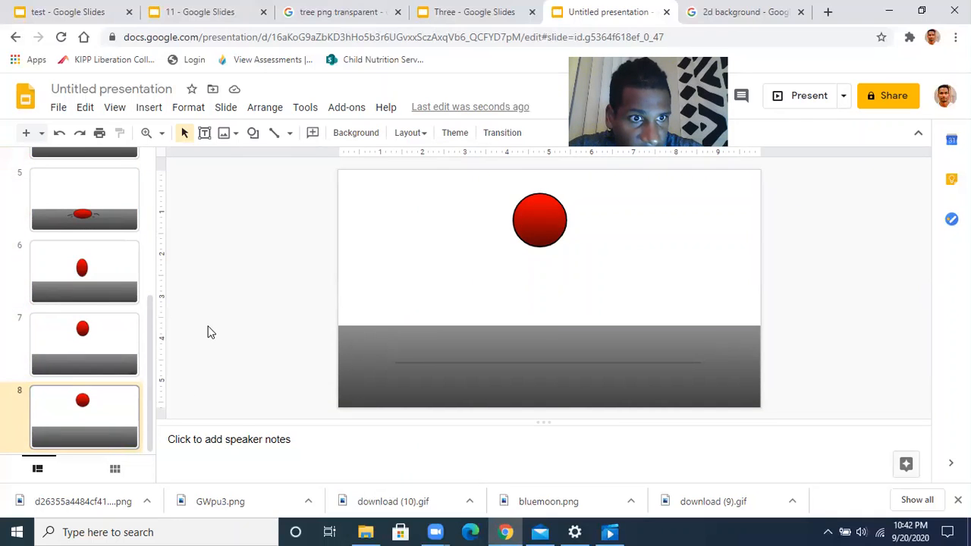
key("Up")
left_click(117, 425)
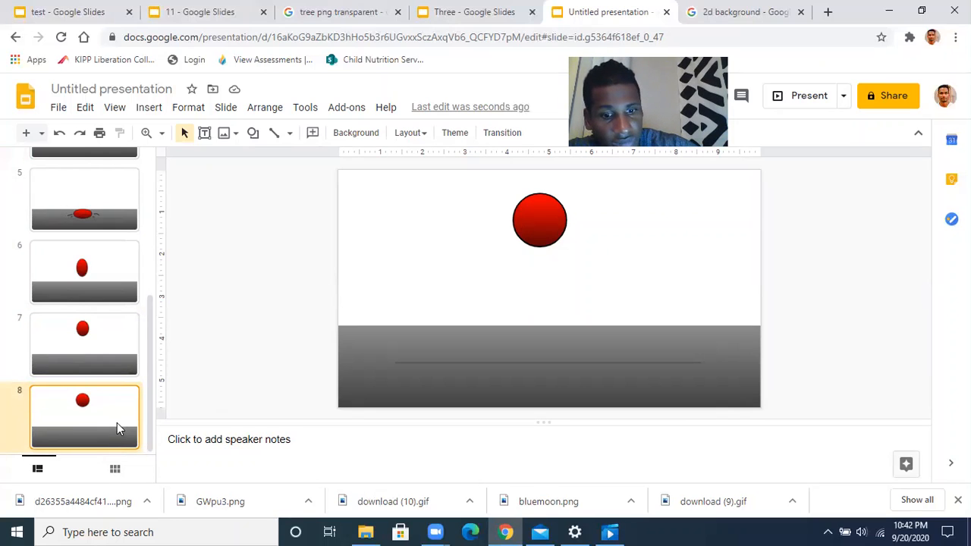
key("ctrl+a")
key("ctrl+d")
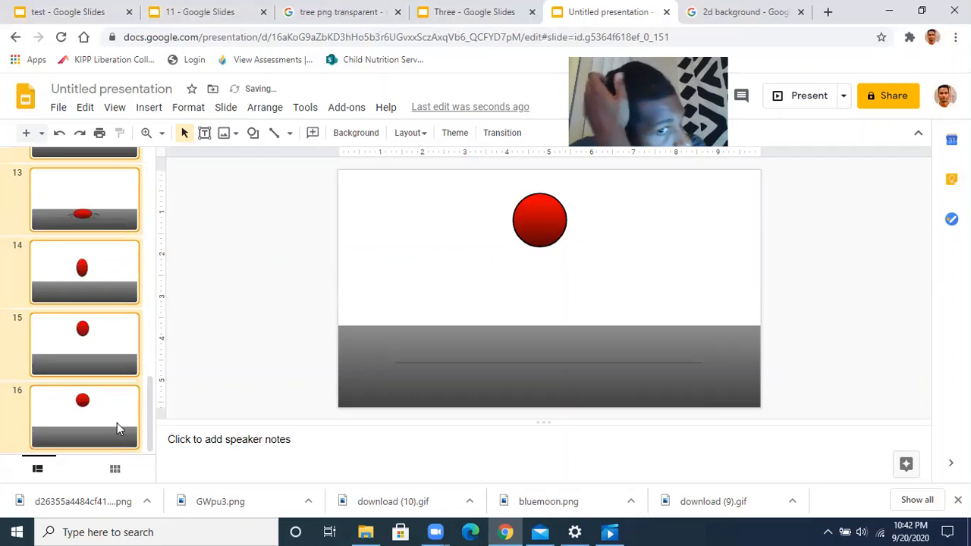
Delete the mountain image from slide 9, then return to slide 1
left_click_drag(152, 406, 152, 383)
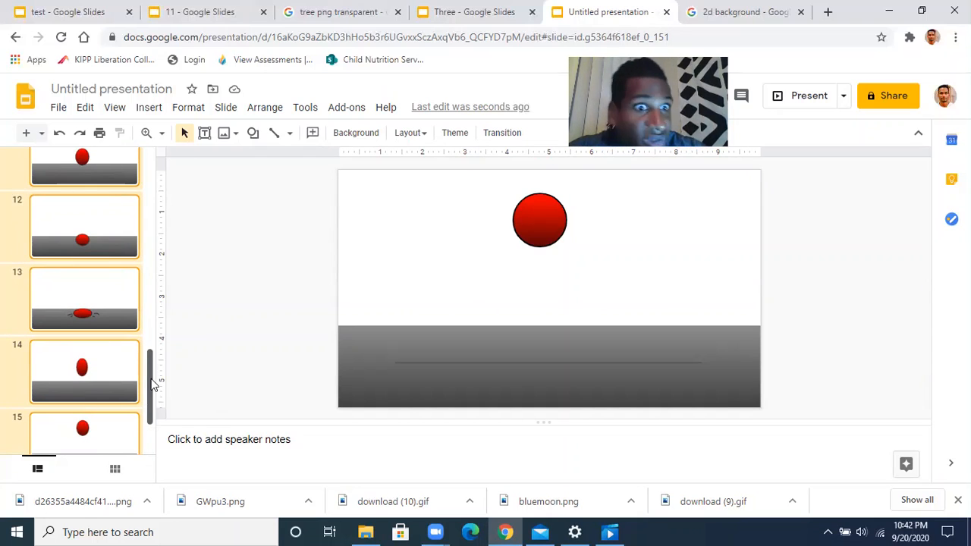
left_click_drag(151, 385, 146, 298)
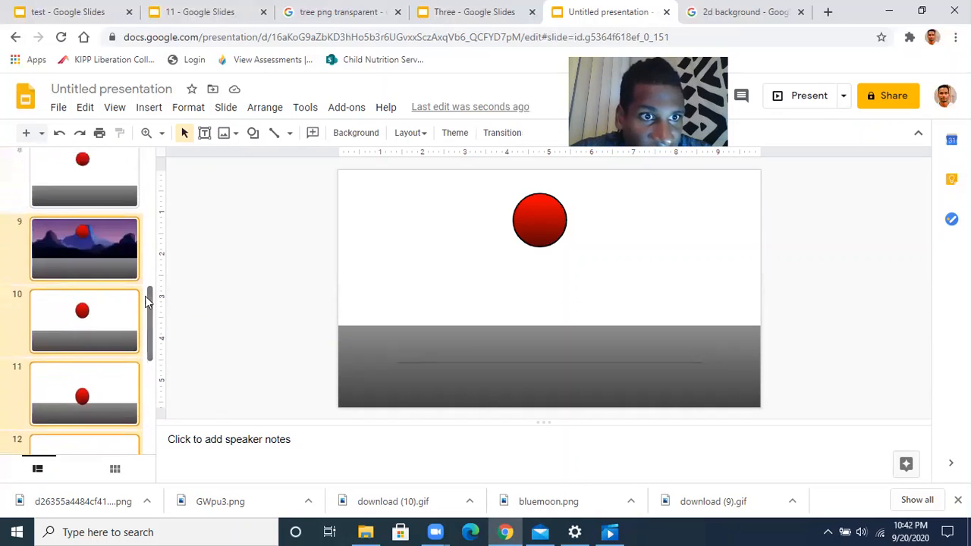
left_click(118, 234)
left_click(479, 253)
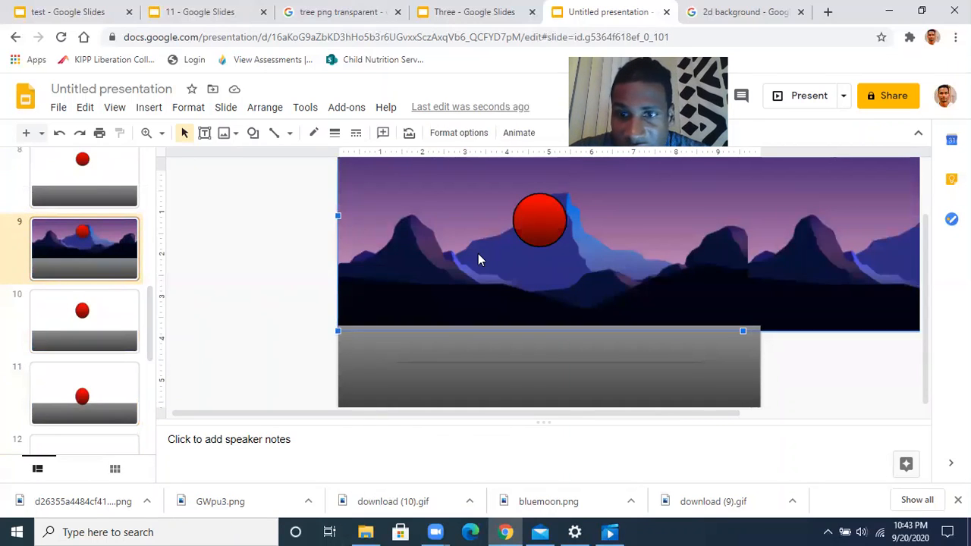
key("Delete")
scroll(108, 304, "up", 7)
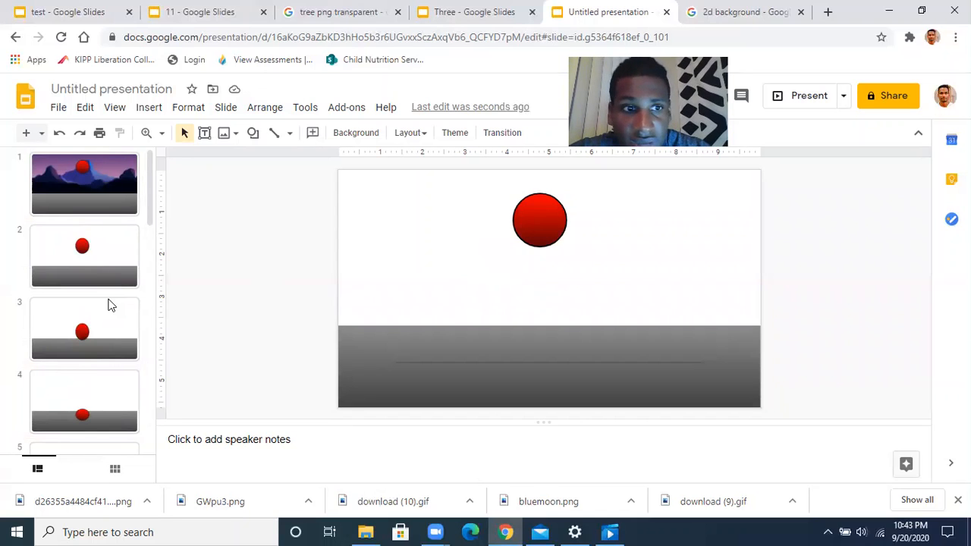
left_click(110, 181)
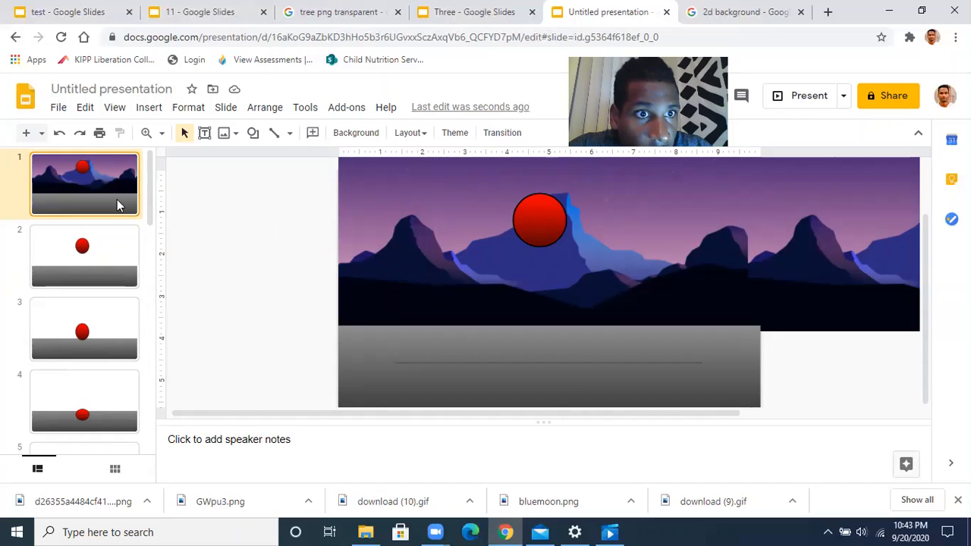
Copy slide 1's mountain image and paste it onto slide 2
left_click_drag(148, 206, 144, 327)
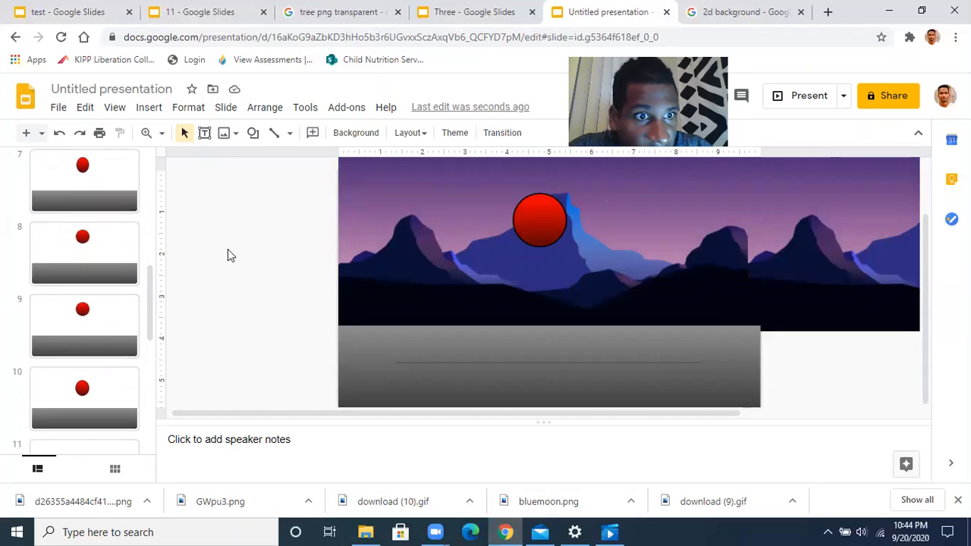
left_click_drag(150, 321, 151, 190)
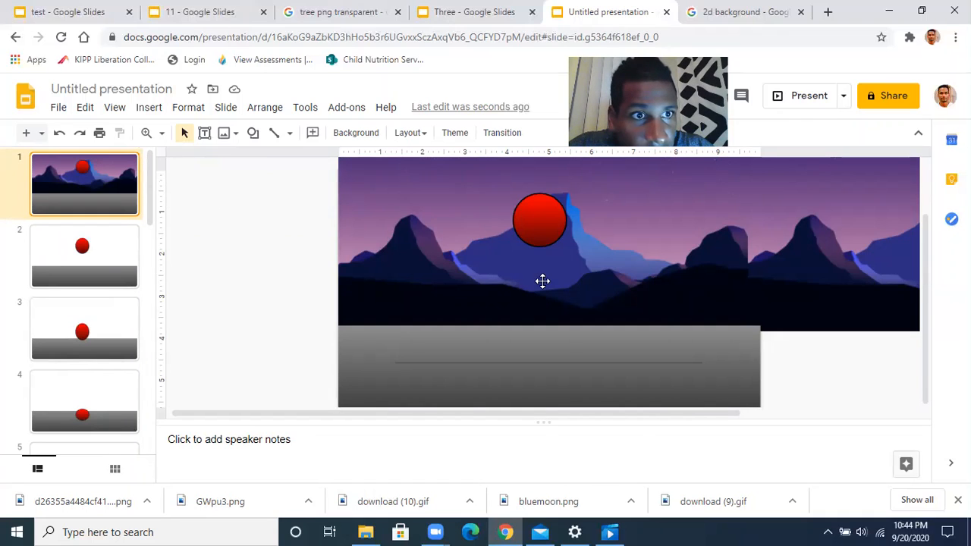
left_click(697, 274)
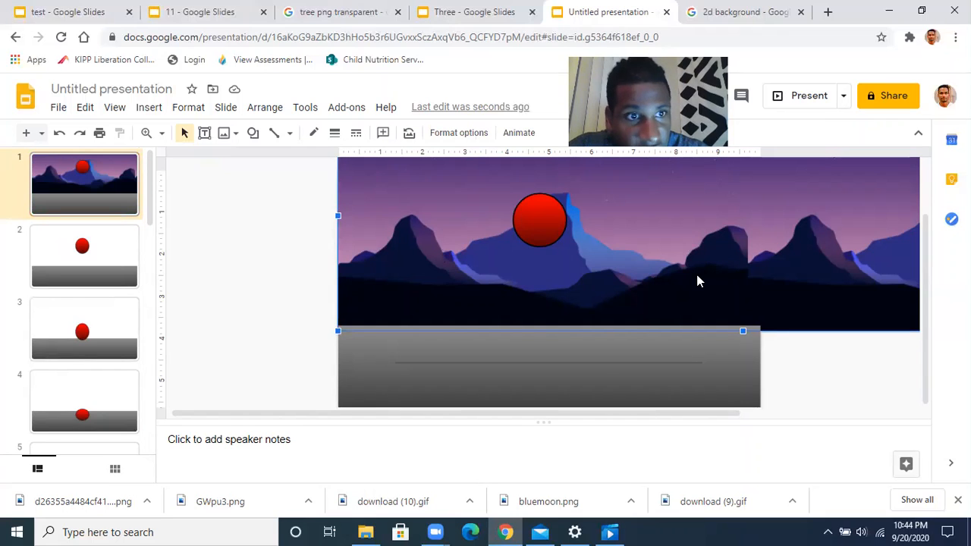
left_click(118, 261)
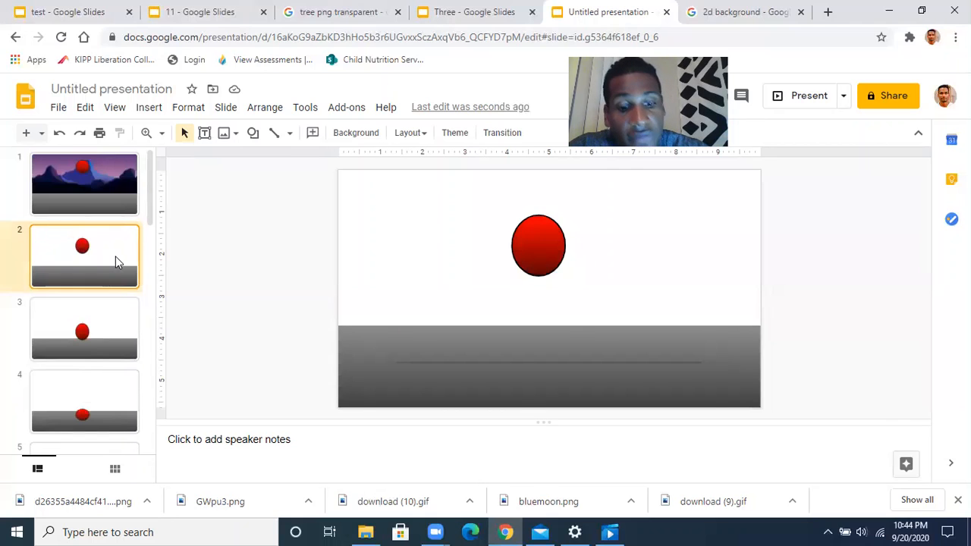
key("ctrl+v")
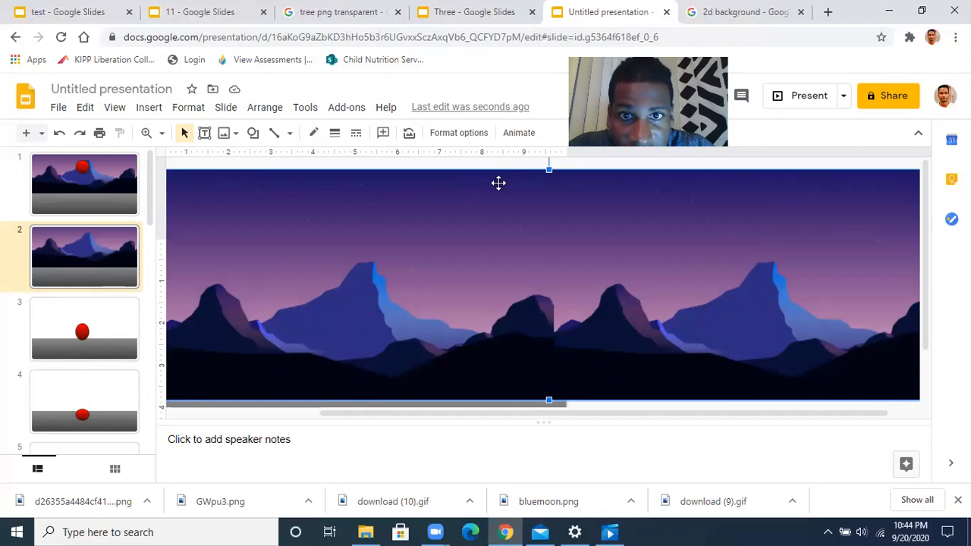
Send slide 2's pasted mountain image to the back and nudge it two steps left
right_click(491, 250)
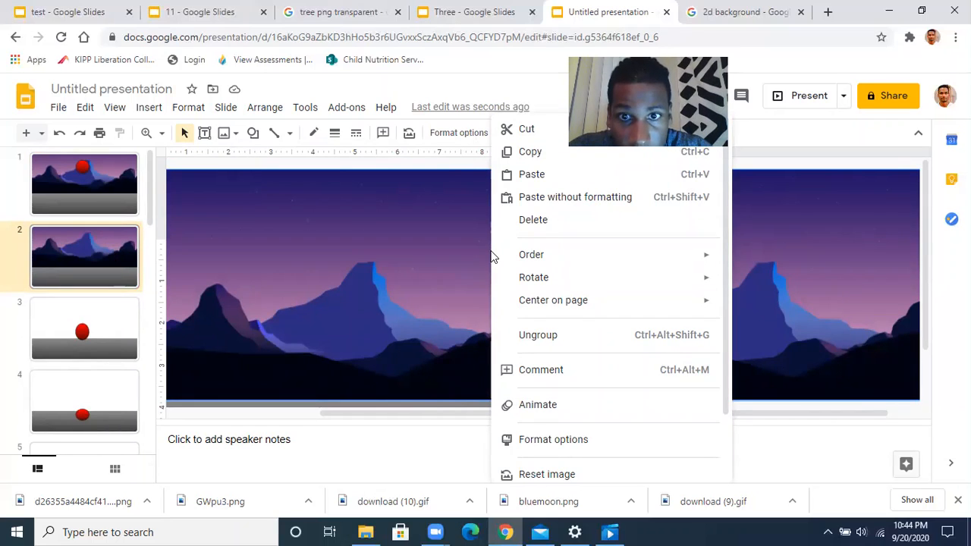
mouse_move(525, 261)
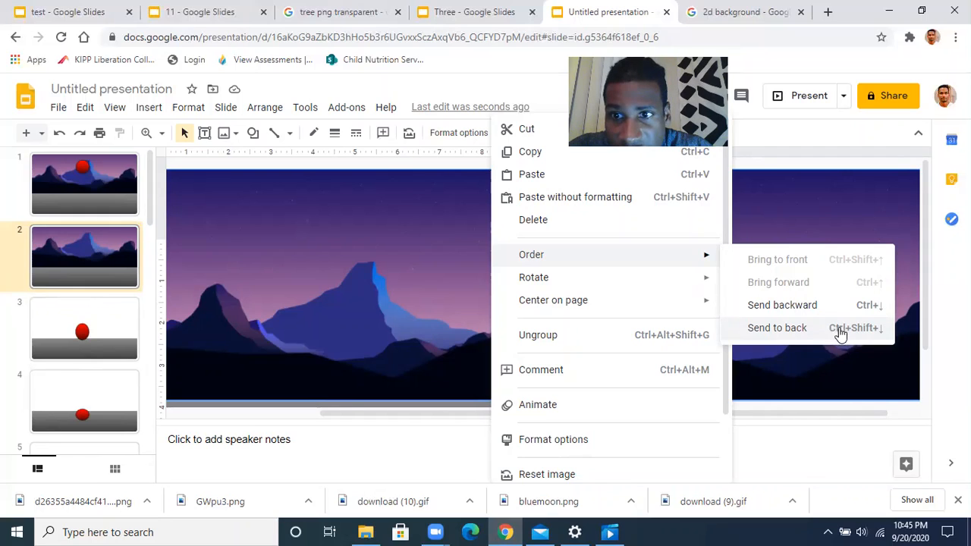
left_click(776, 331)
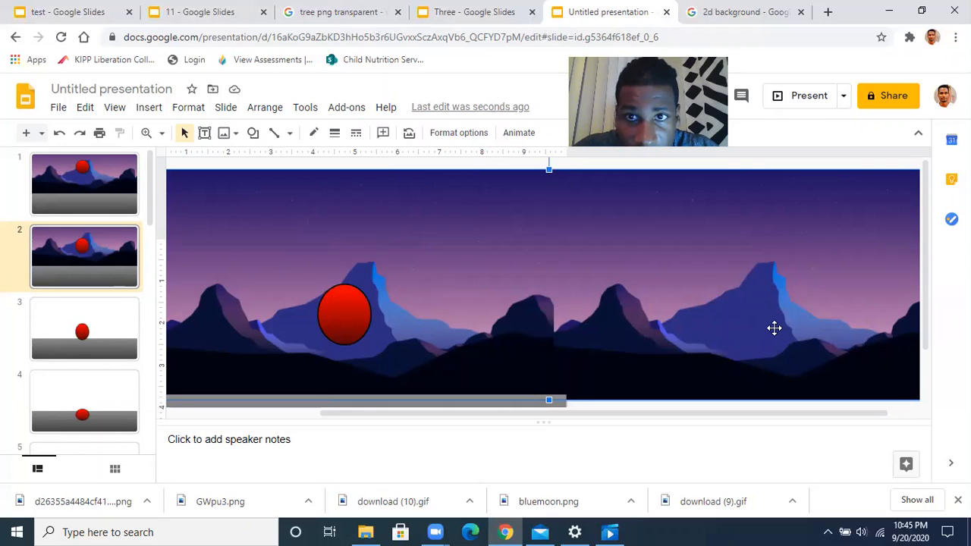
key("Left")
key("Left")
key("Left")
key("Left")
key("Left")
key("Left")
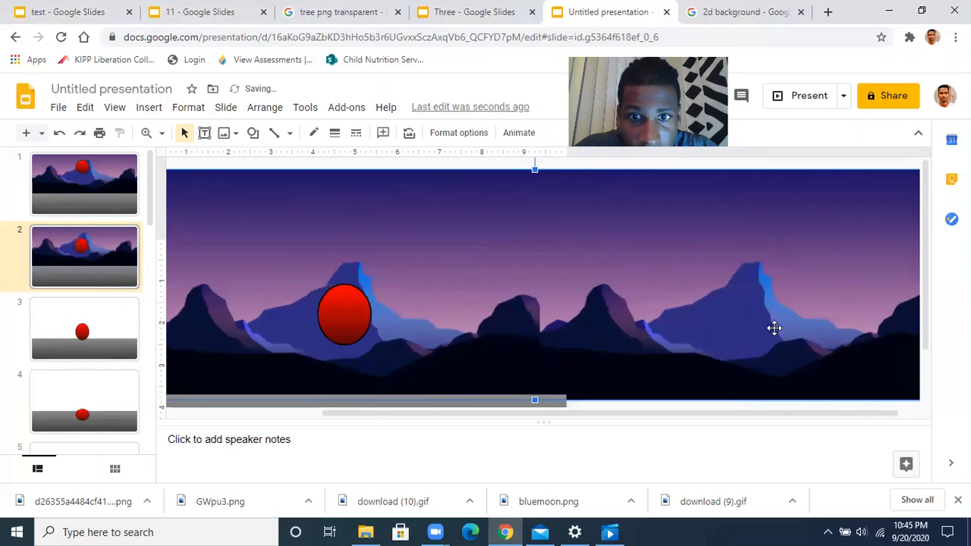
key("Left")
key("Left")
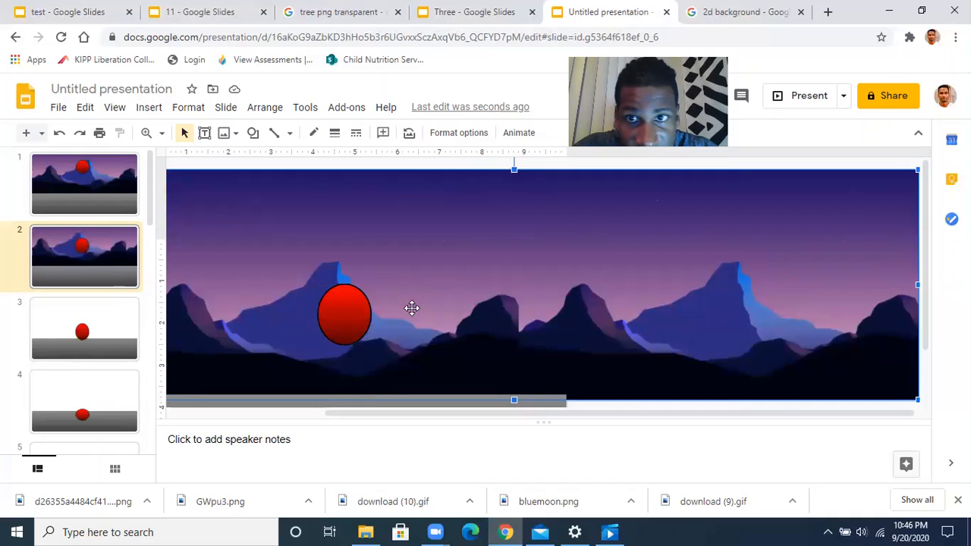
left_click(112, 321)
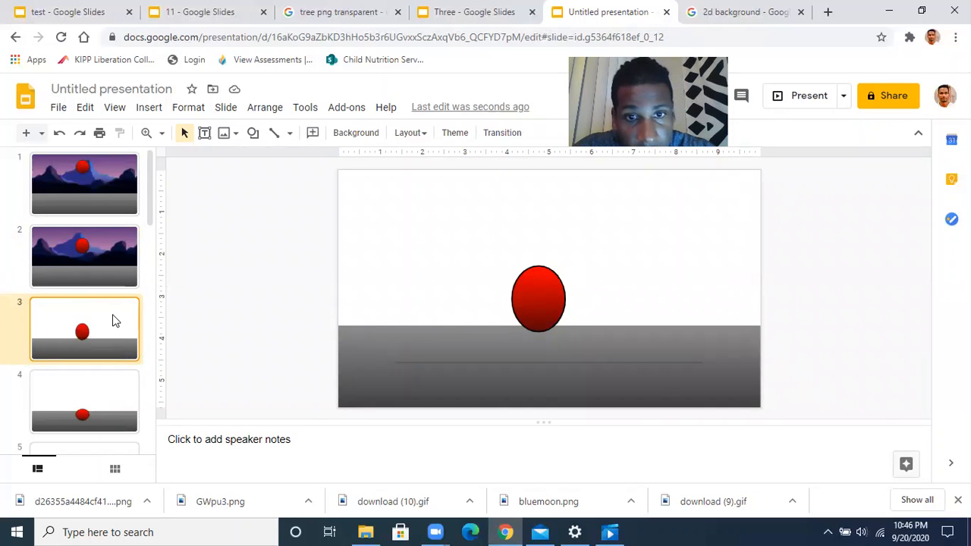
Paste the mountain image onto slide 3, send it to back, and nudge it two steps left
key("ctrl+v")
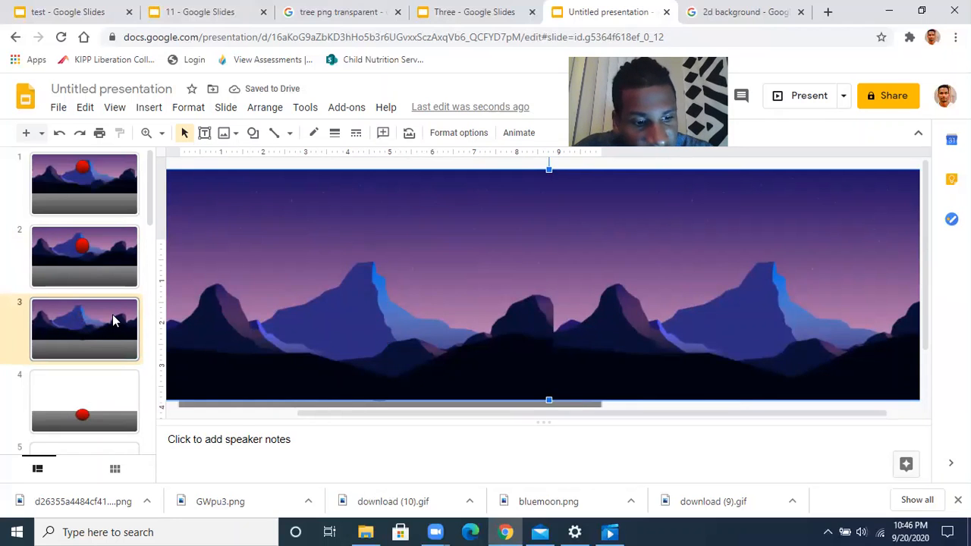
key("ctrl+shift+Down")
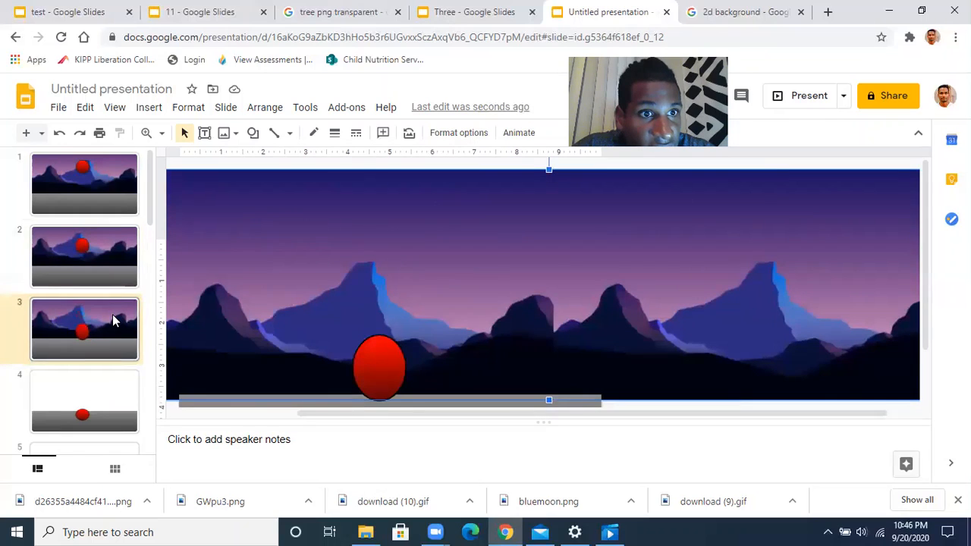
scroll(91, 353, "down", 2)
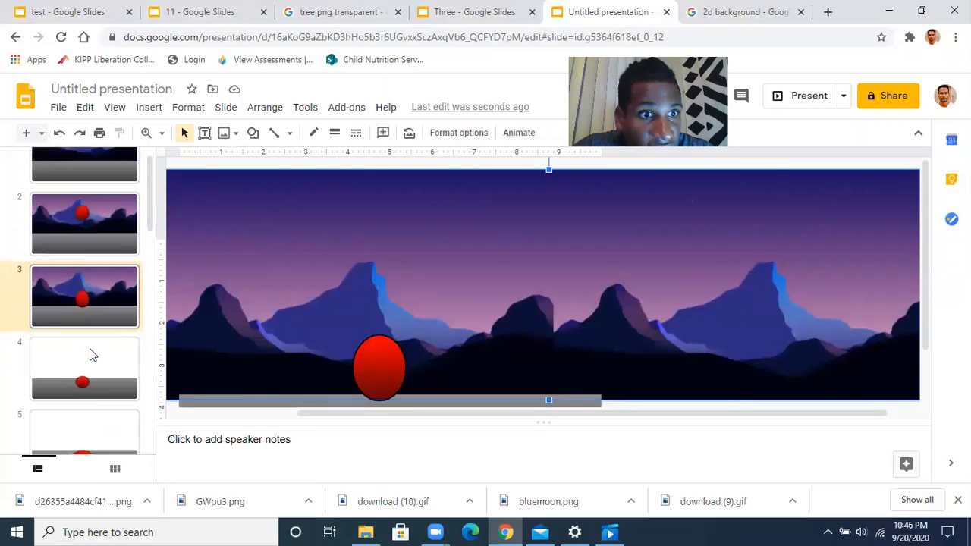
scroll(89, 354, "down", 3)
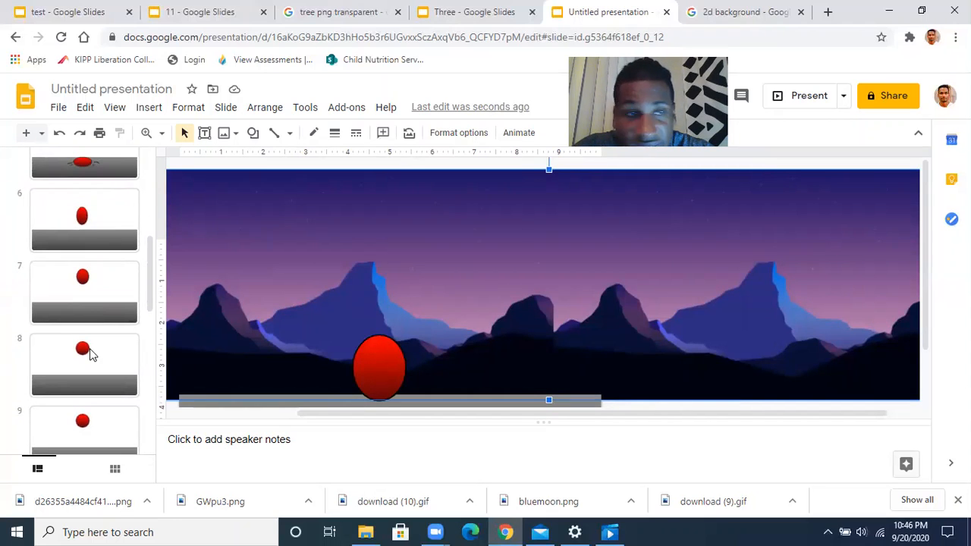
scroll(89, 353, "up", 4)
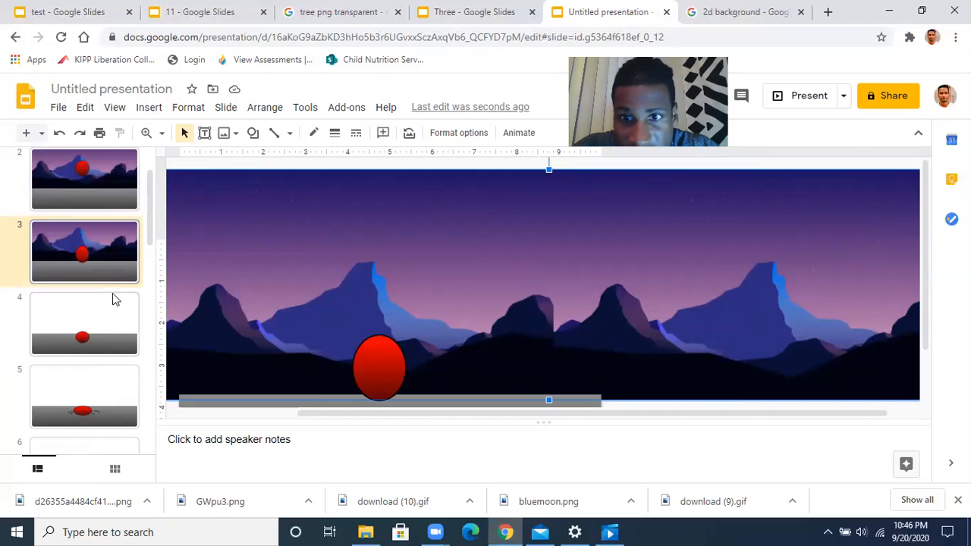
key("Left")
key("Left")
key("Left")
key("Left")
key("Left")
key("Left")
key("Left")
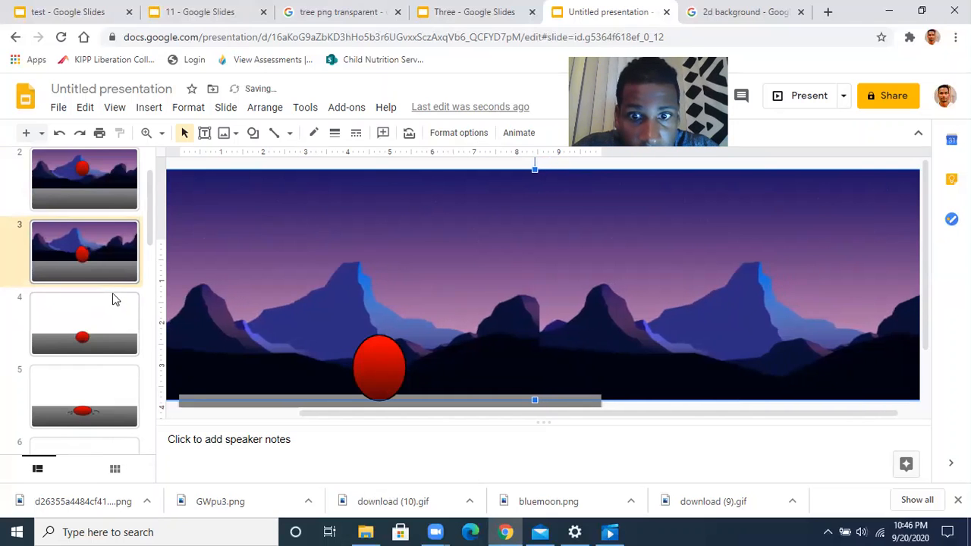
key("Left")
key("Left")
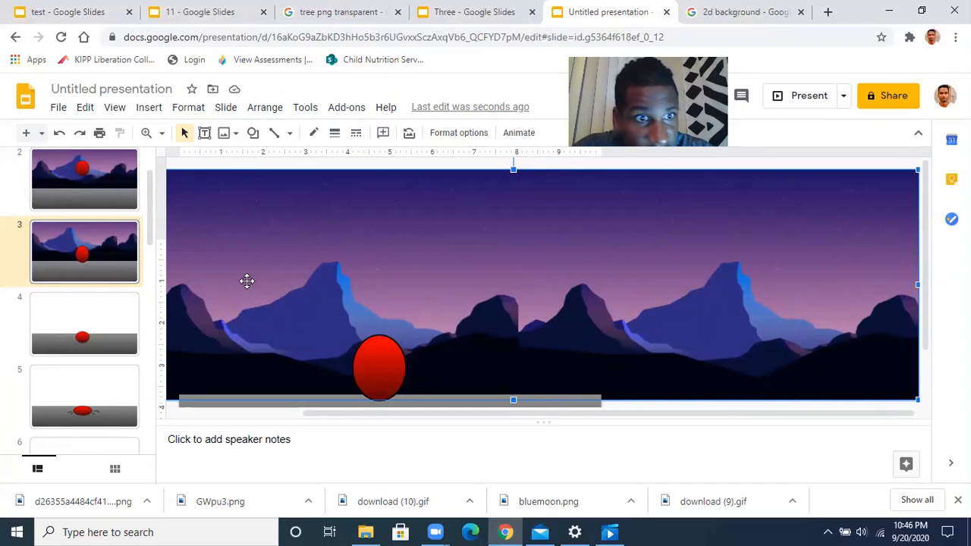
left_click(117, 325)
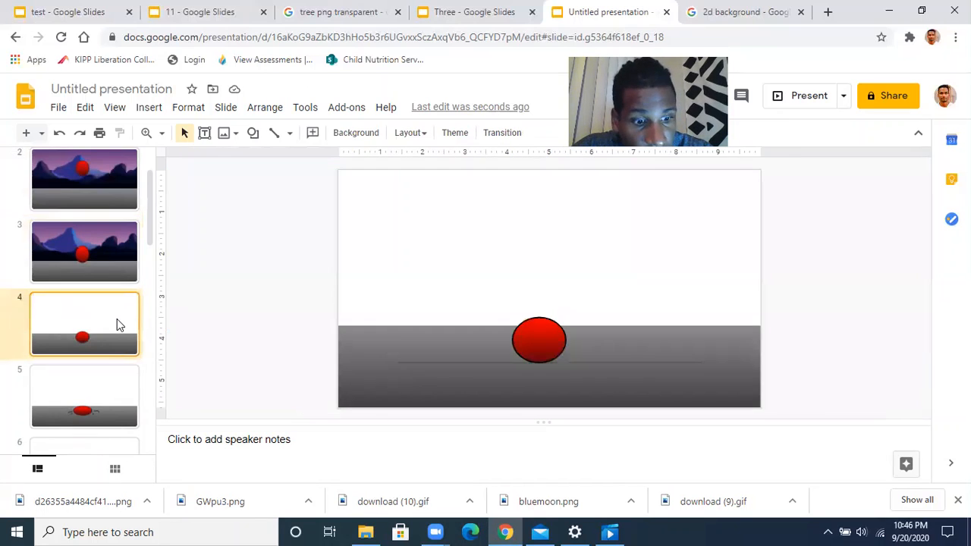
Paste the mountain backdrop onto slide 4, send it to back, and nudge it two steps left
key("ctrl+v")
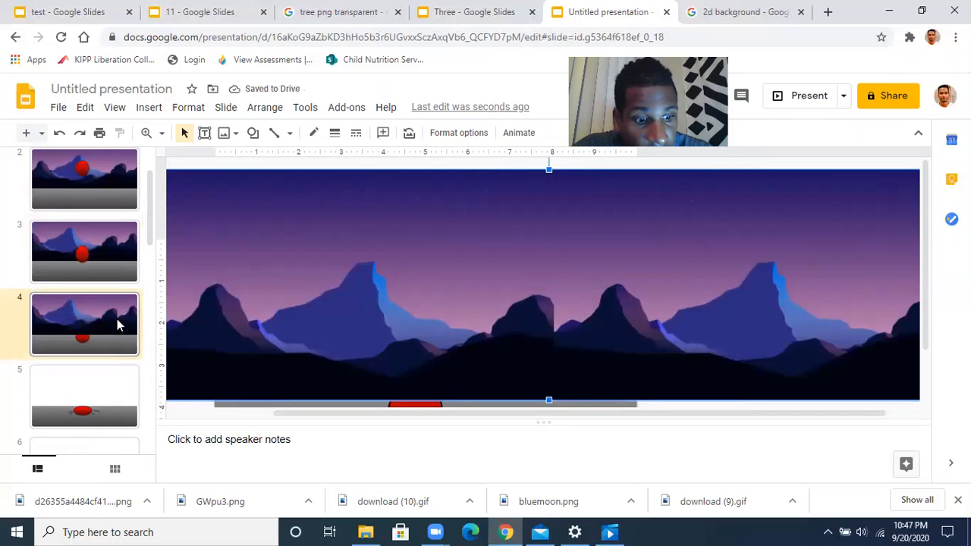
key("ctrl+shift+Down")
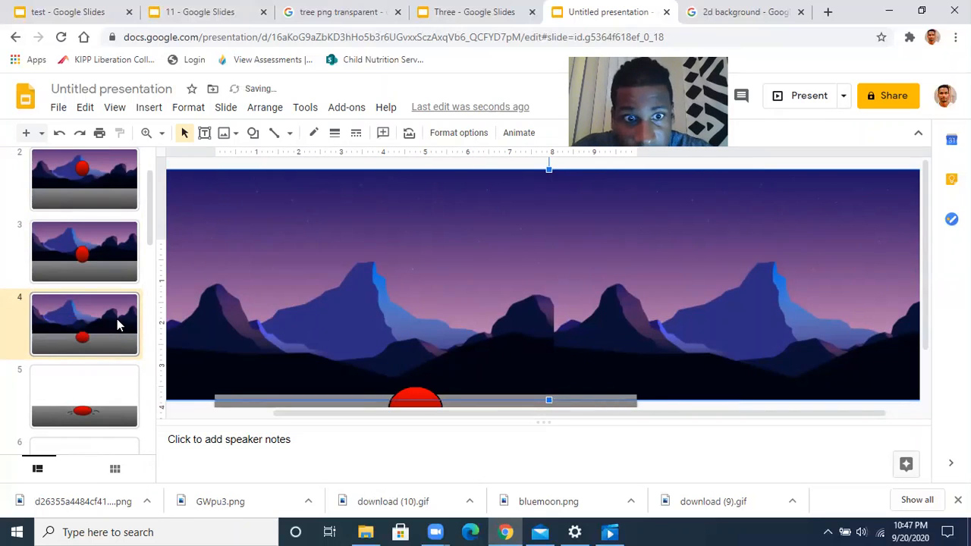
key("Left")
key("Left")
key("Left")
key("Left")
key("Left")
key("Left")
key("Left")
key("Left")
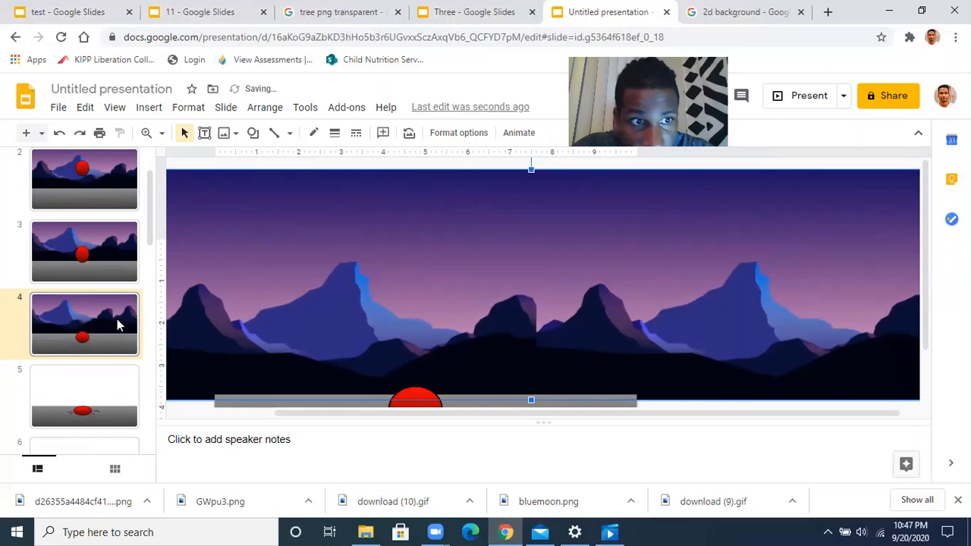
key("Left")
key("Left")
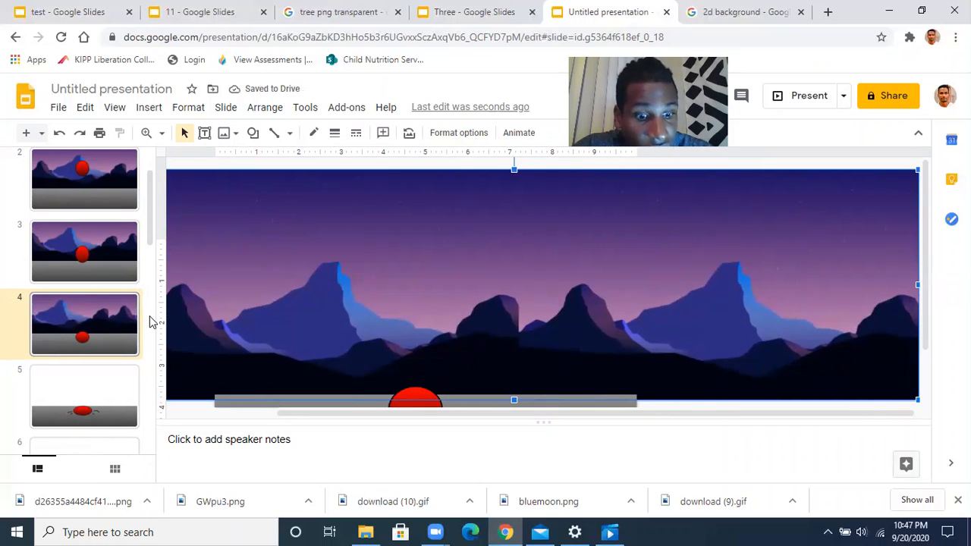
Give slide 5 the mountain backdrop, sent to back and nudged one step left
left_click(112, 389)
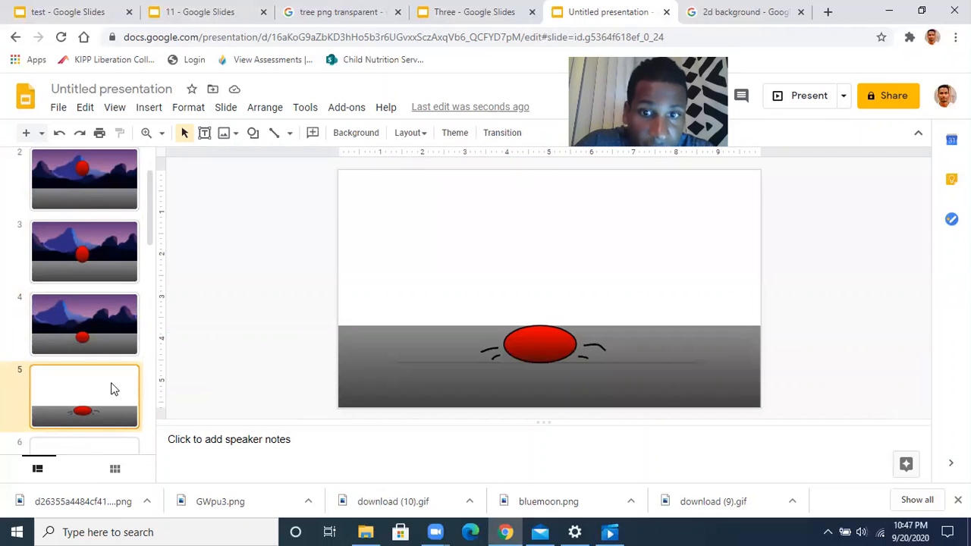
key("ctrl+v")
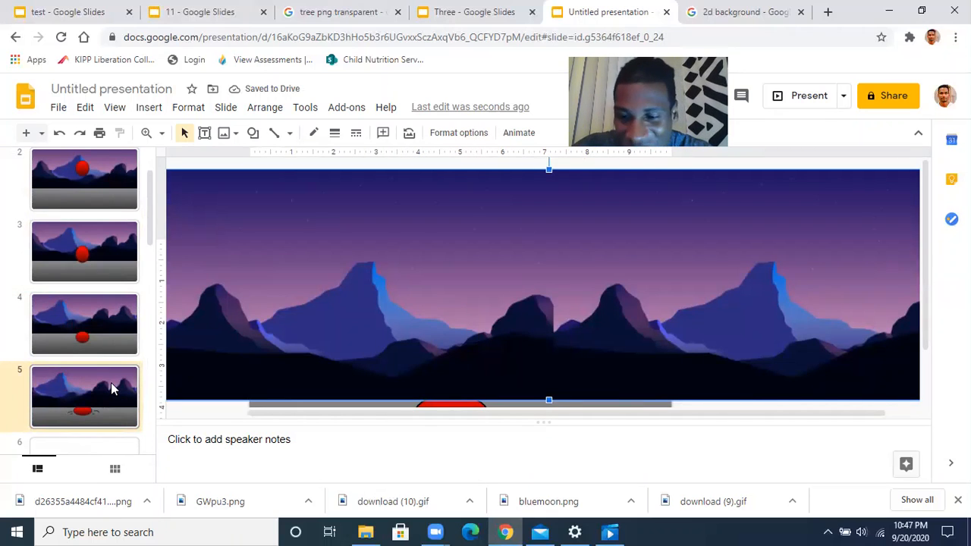
key("ctrl+shift+Down")
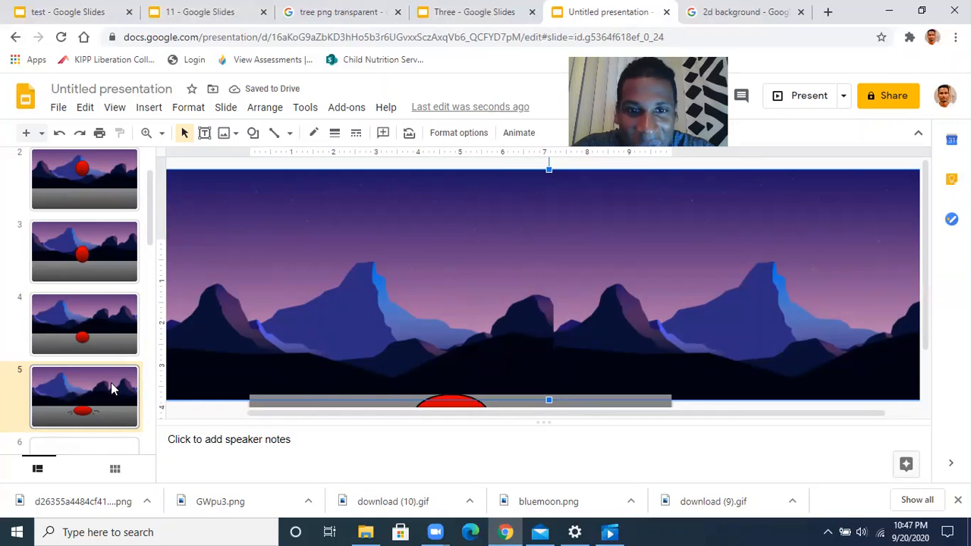
key("Left")
key("Left")
key("Left")
key("Left")
key("Left")
key("Left")
key("Left")
key("Left")
key("Left")
key("Left")
key("Left")
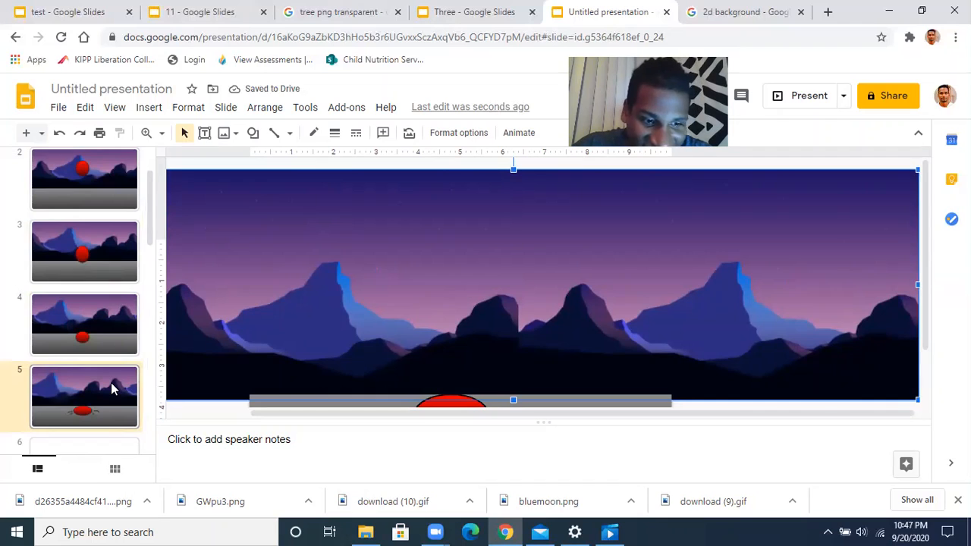
scroll(111, 383, "down", 3)
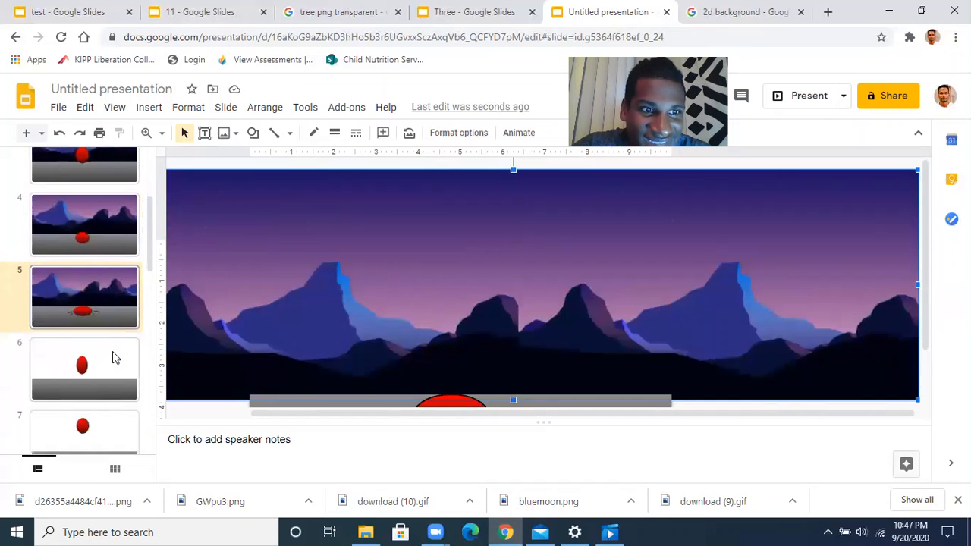
left_click(112, 358)
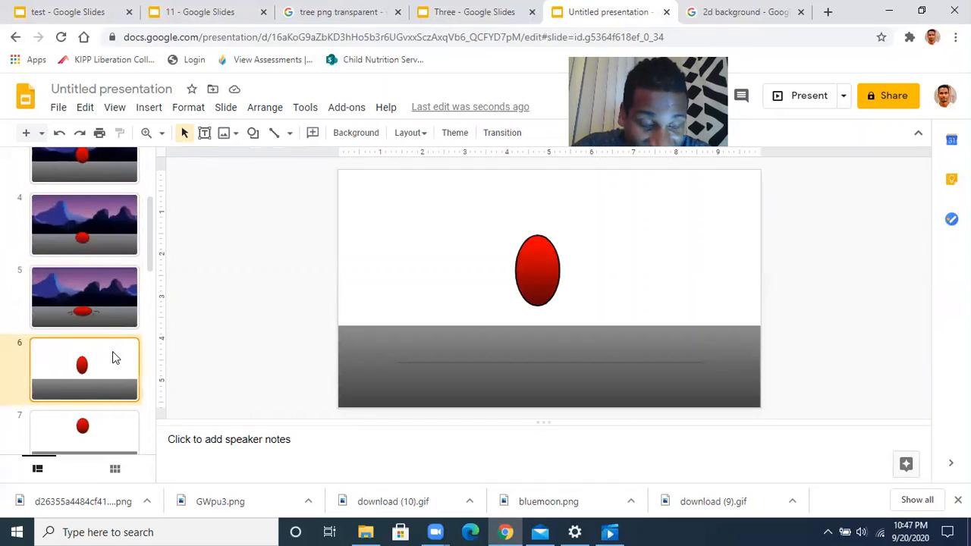
Paste the mountain backdrop onto slide 6, send it to back, and nudge it two steps left
key("ctrl+v")
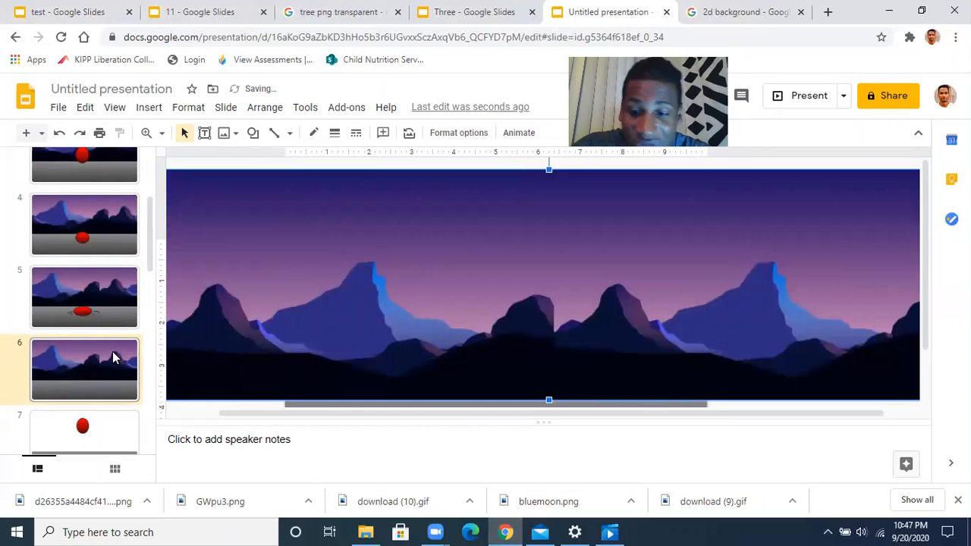
key("ctrl+shift+Down")
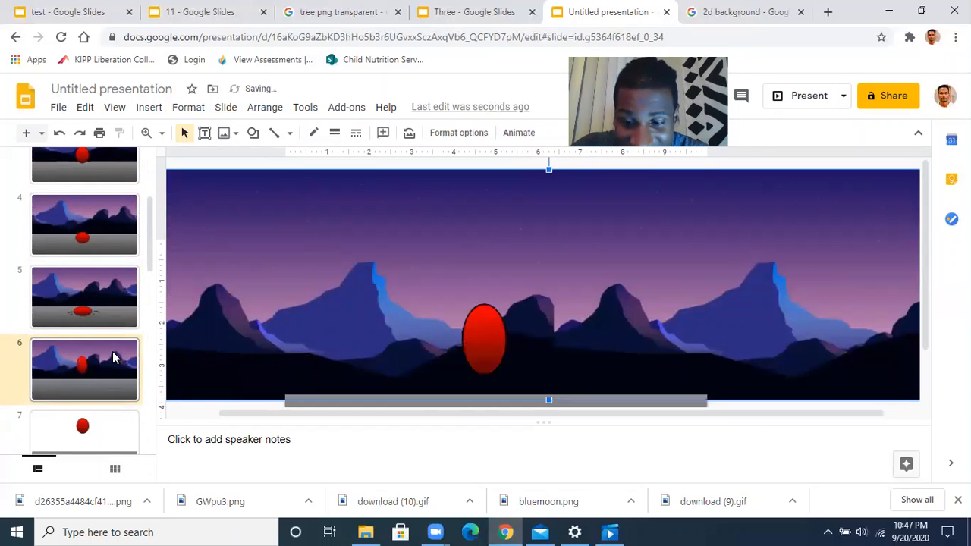
key("Left")
key("Left")
key("Left")
key("Left")
key("Left")
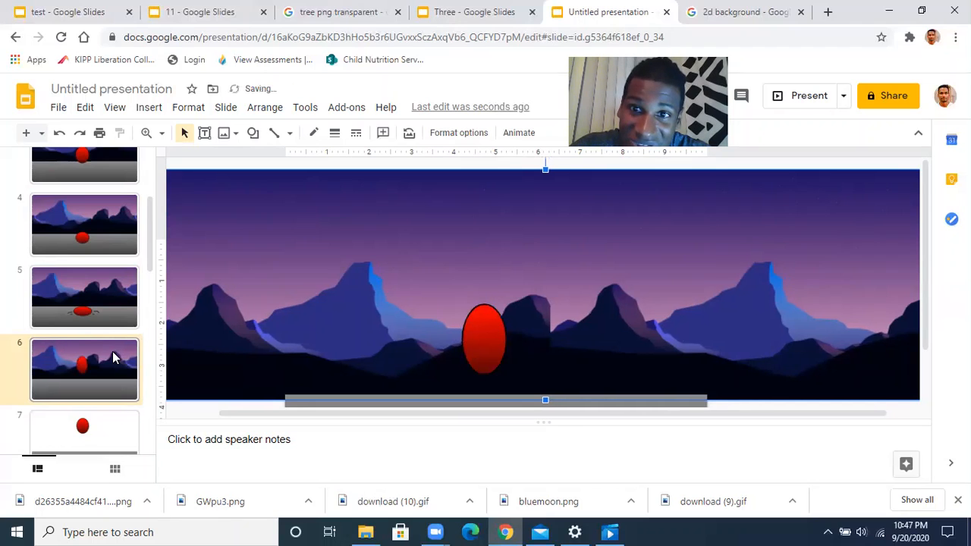
key("Left")
key("Left")
key("Left")
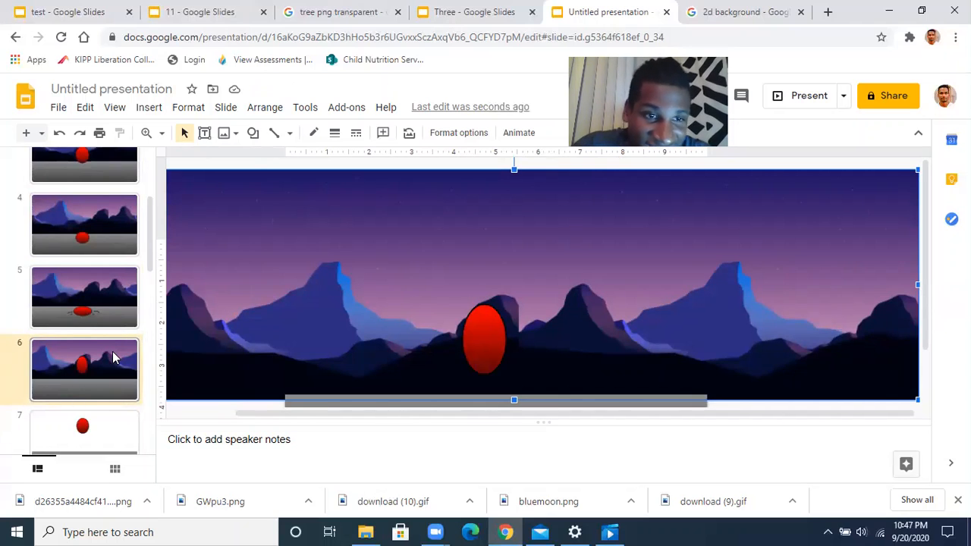
scroll(114, 358, "down", 2)
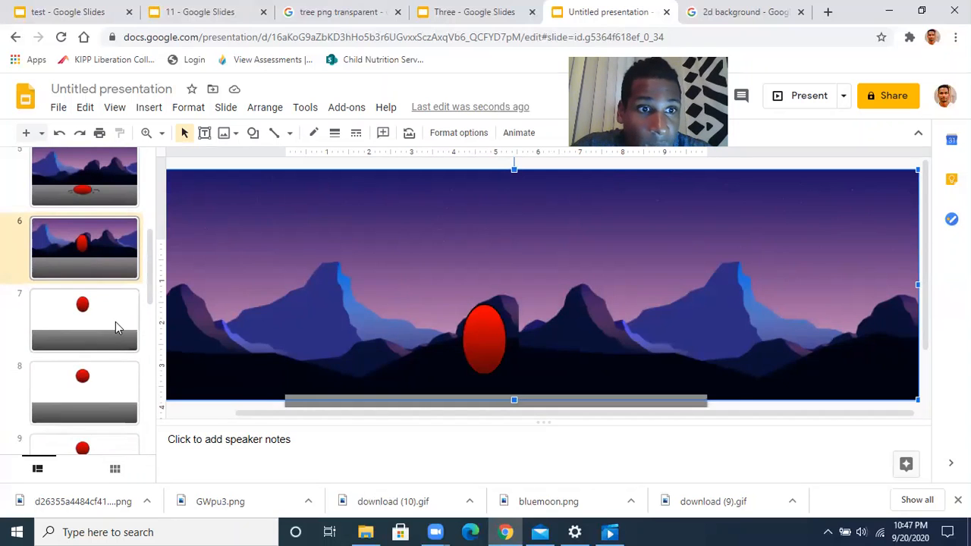
Add the mountain backdrop to slide 7, sent to back and nudged two steps left
left_click(115, 322)
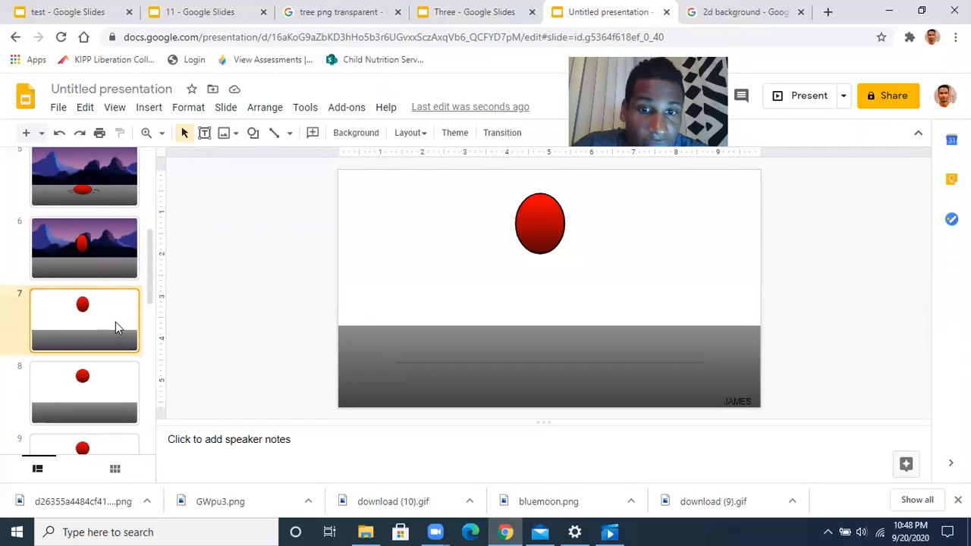
key("ctrl+v")
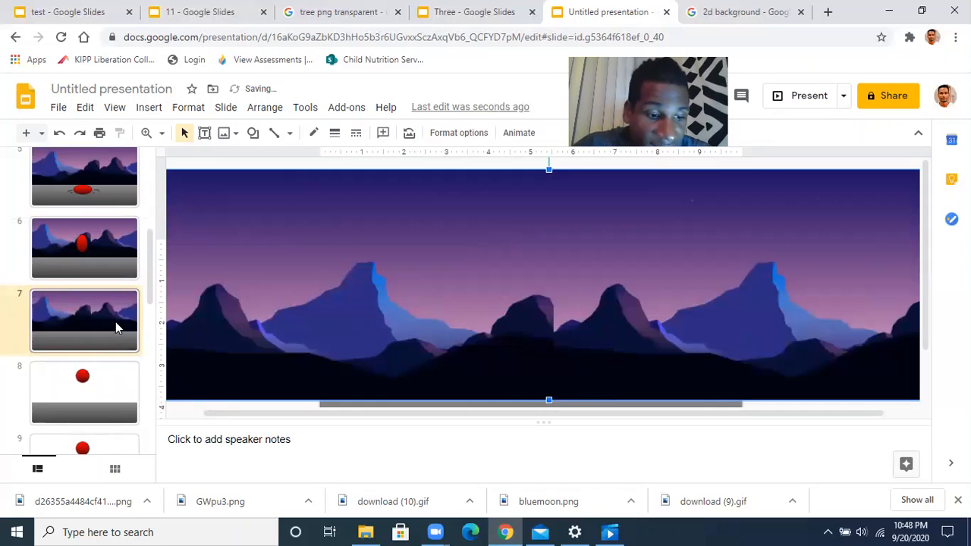
key("ctrl+shift+Down")
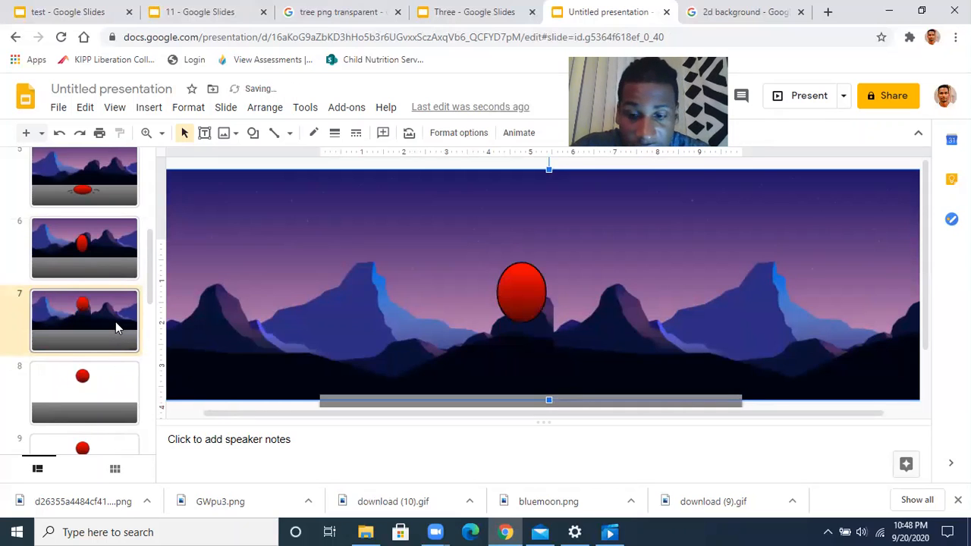
key("Left")
key("Left")
key("Left")
key("Left")
key("Left")
key("Left")
key("Left")
key("Left")
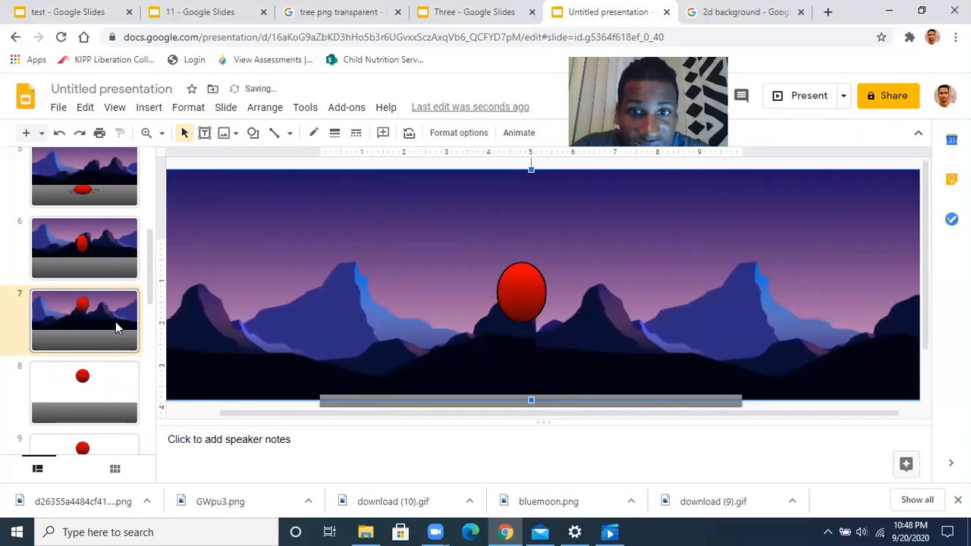
key("Left")
key("Left")
key("Left")
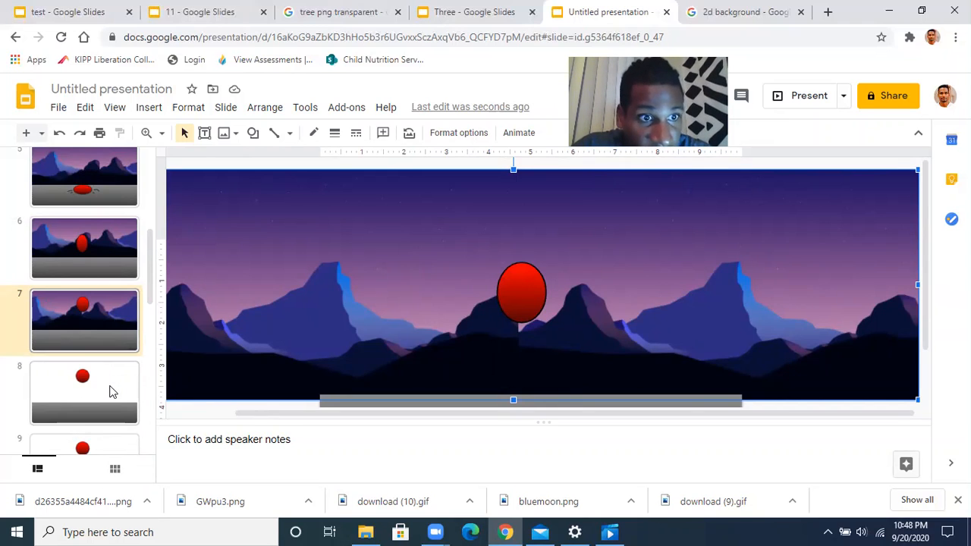
Add the mountain backdrop to slide 8, sent to back and nudged one step left
left_click(110, 391)
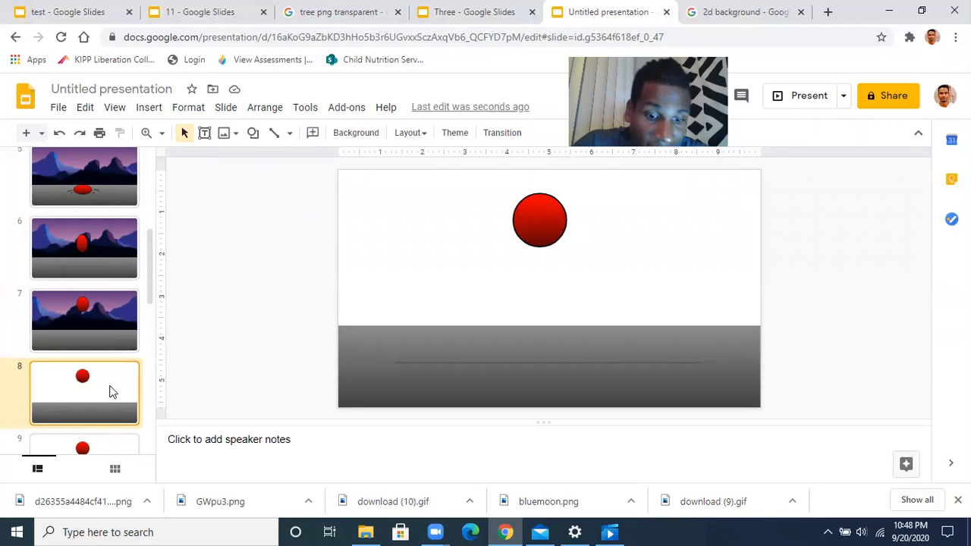
key("ctrl+v")
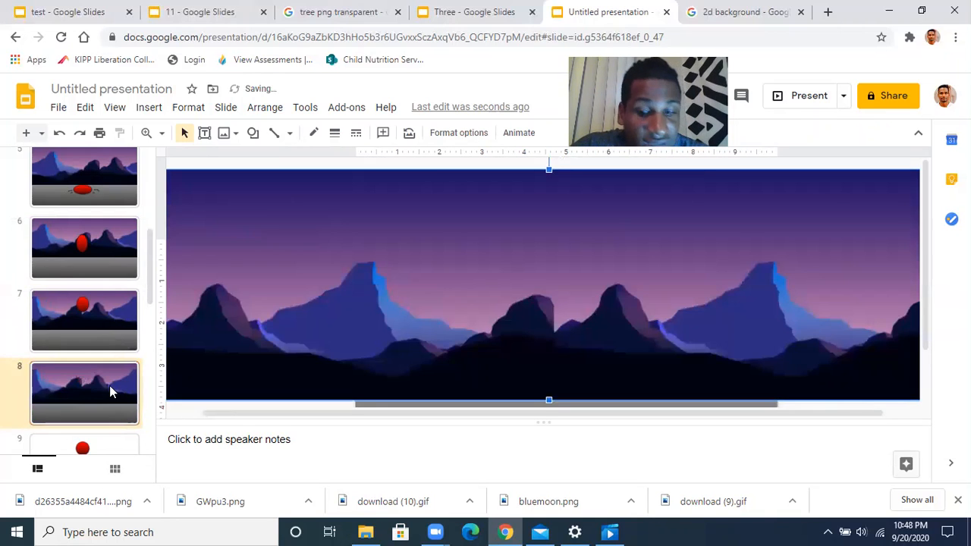
key("ctrl+shift+Down")
key("Left")
key("Left")
key("Left")
key("Left")
key("Left")
key("Left")
key("Left")
key("Left")
key("Left")
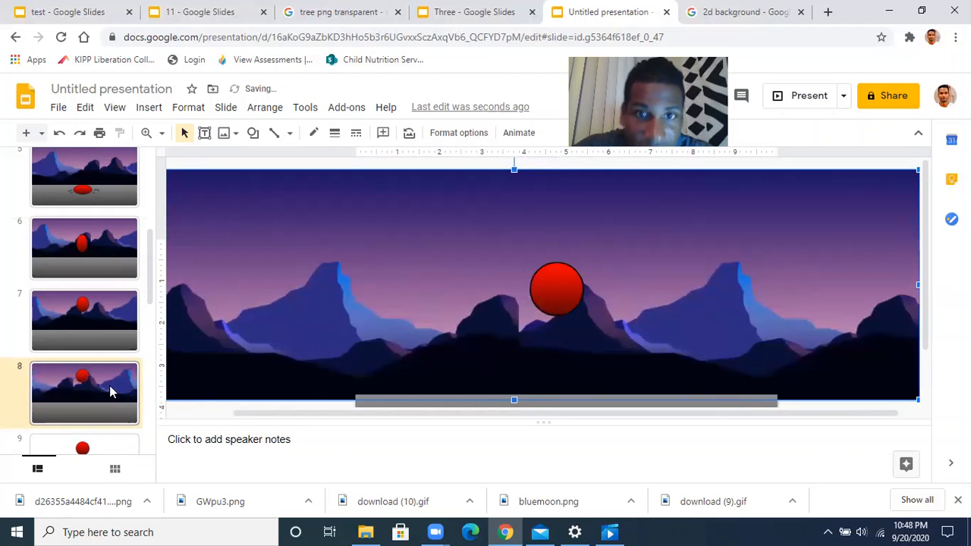
Delete the name text box from the bottom-right corner of slide 7
left_click(125, 343)
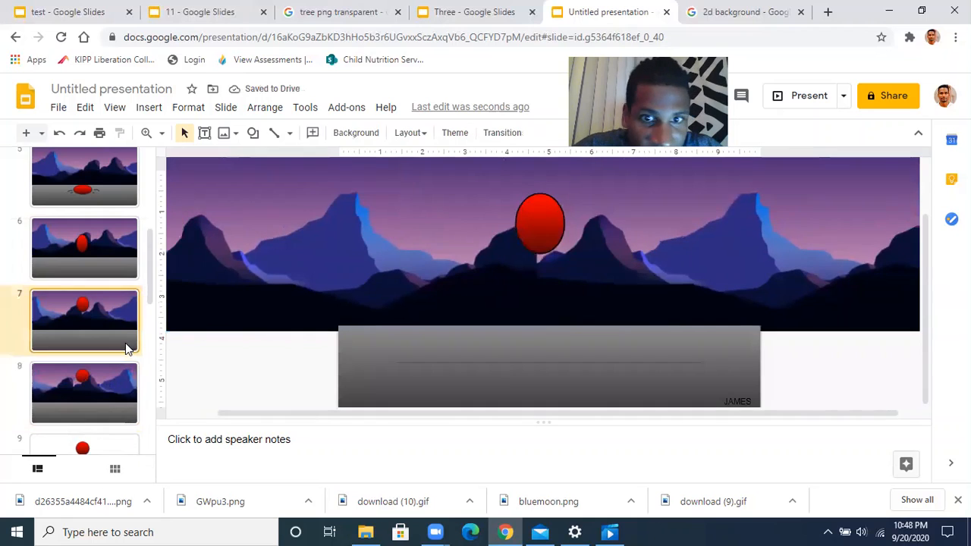
left_click(736, 401)
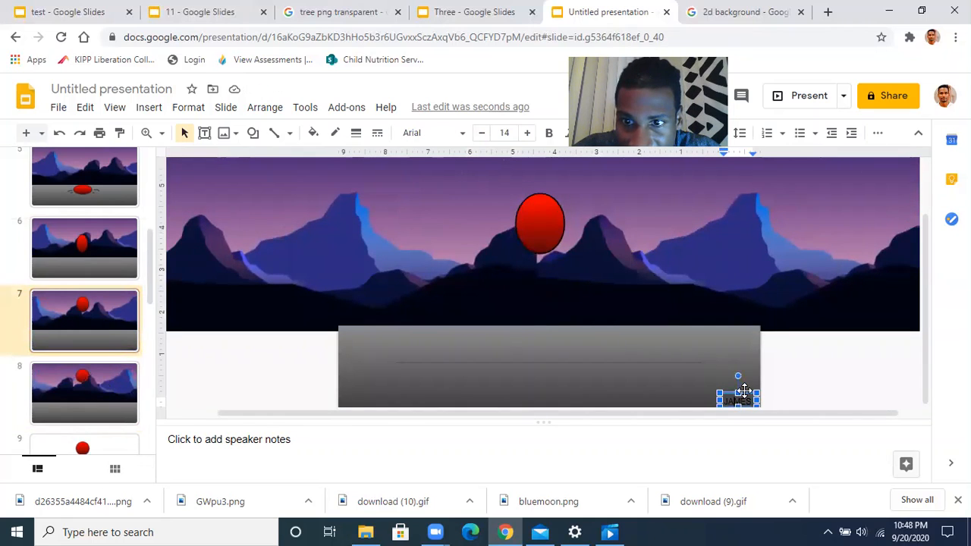
key("Delete")
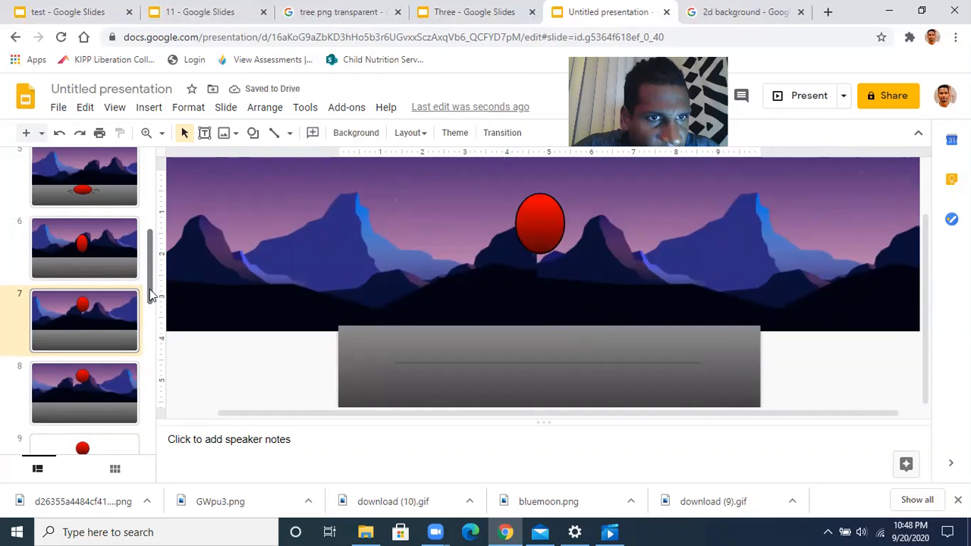
Select slide 8's mountain backdrop, then move on to slide 9
left_click_drag(150, 288, 145, 321)
left_click(117, 279)
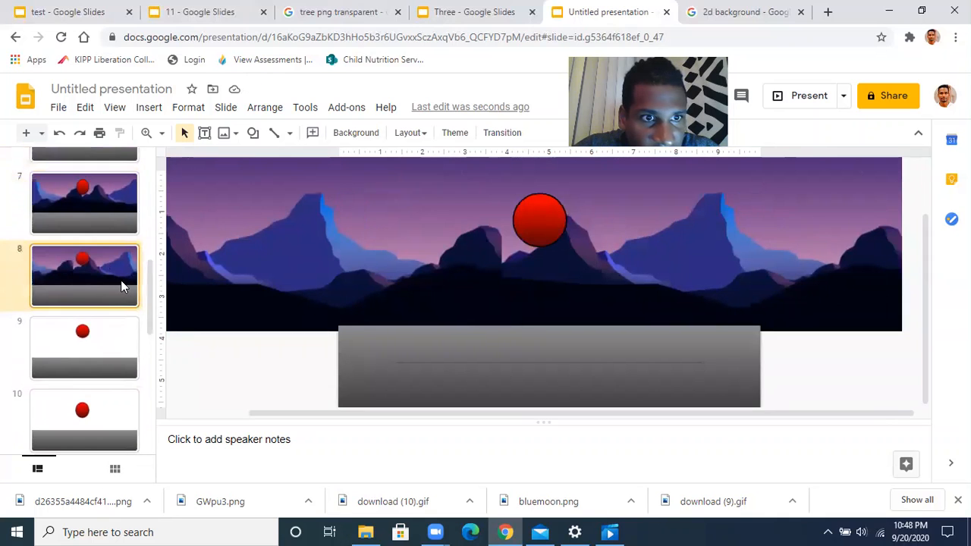
left_click(403, 278)
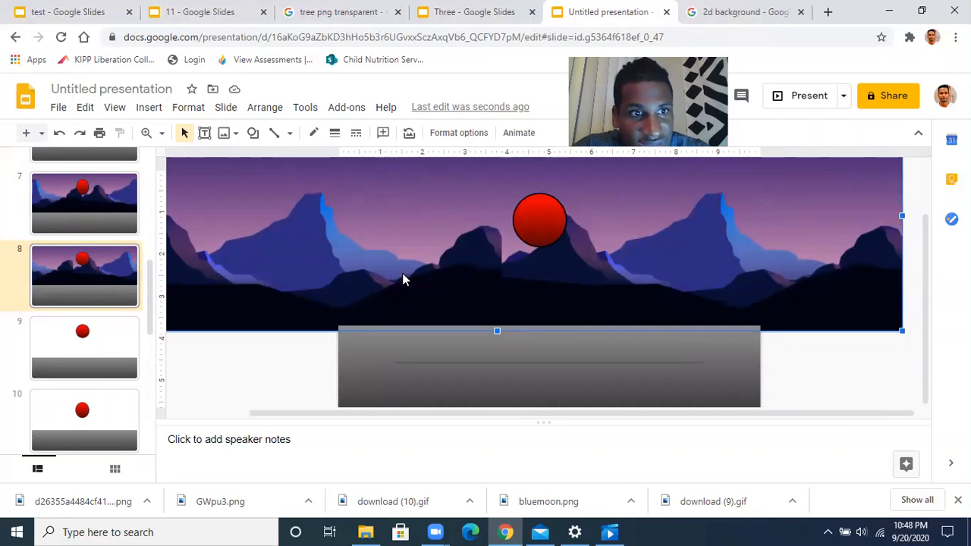
left_click(117, 344)
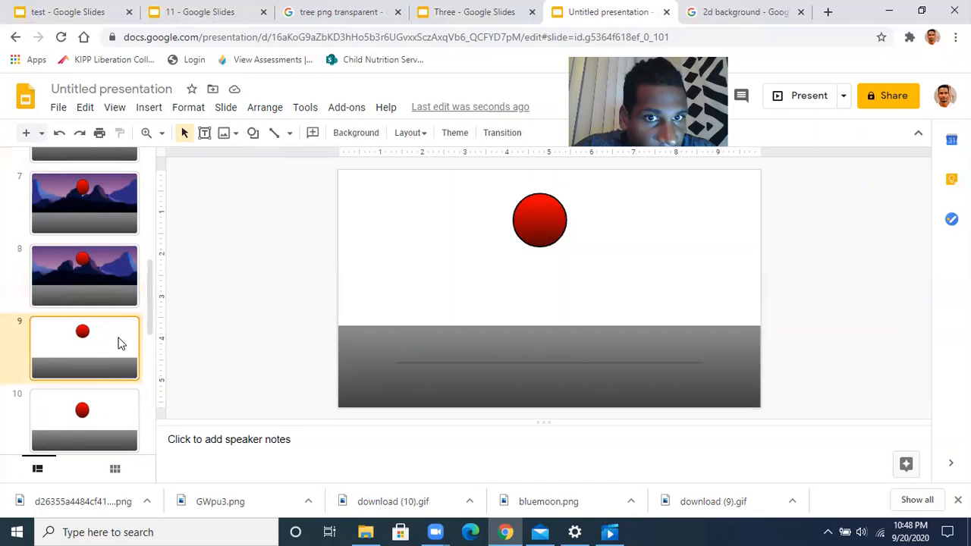
Paste the mountain backdrop onto slides 9 and 10, sent behind the ball and nudged left
key("ctrl+v")
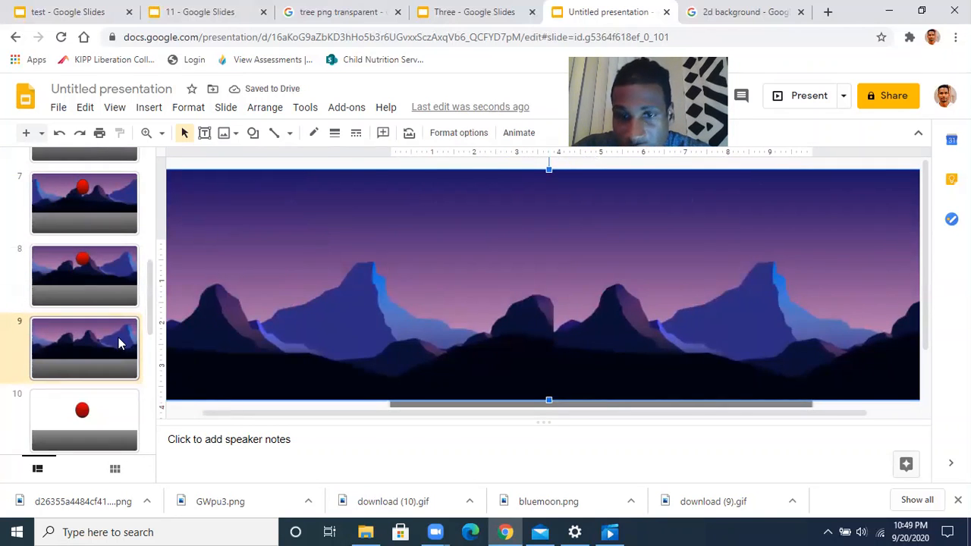
key("ctrl+shift+Down")
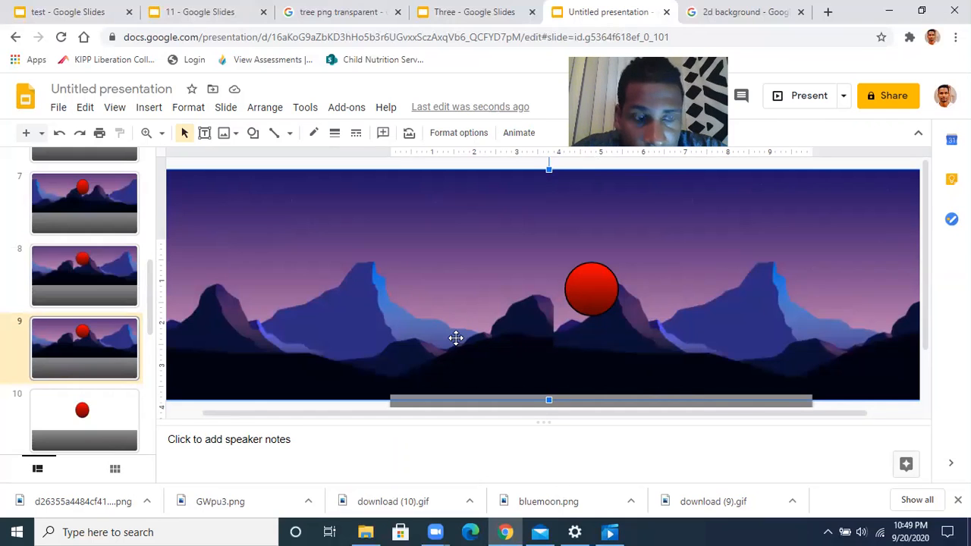
key("Left")
key("Left")
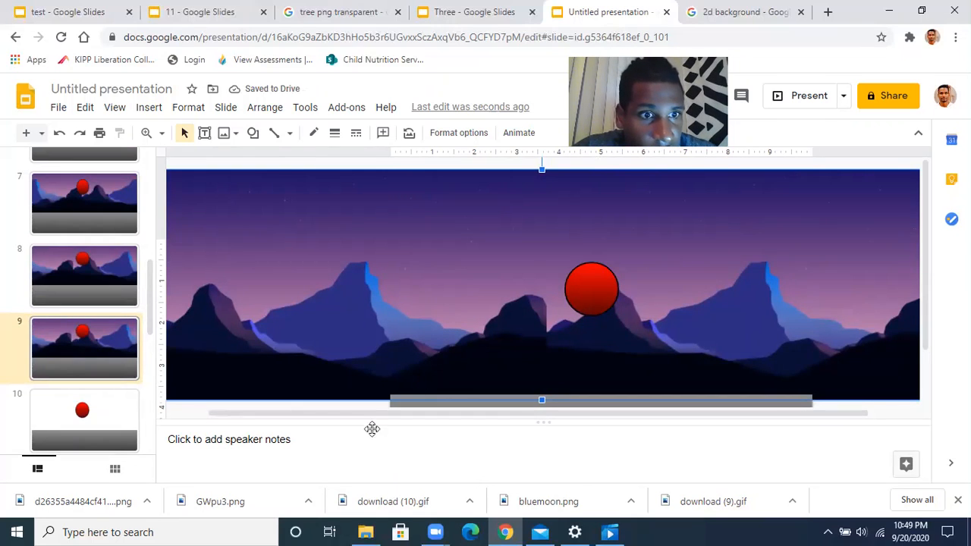
left_click(110, 410)
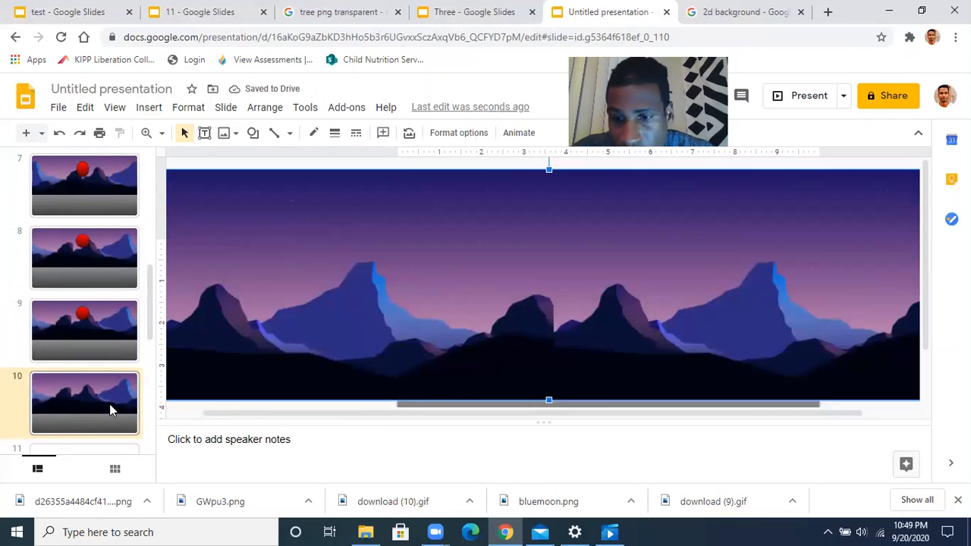
key("ctrl+v")
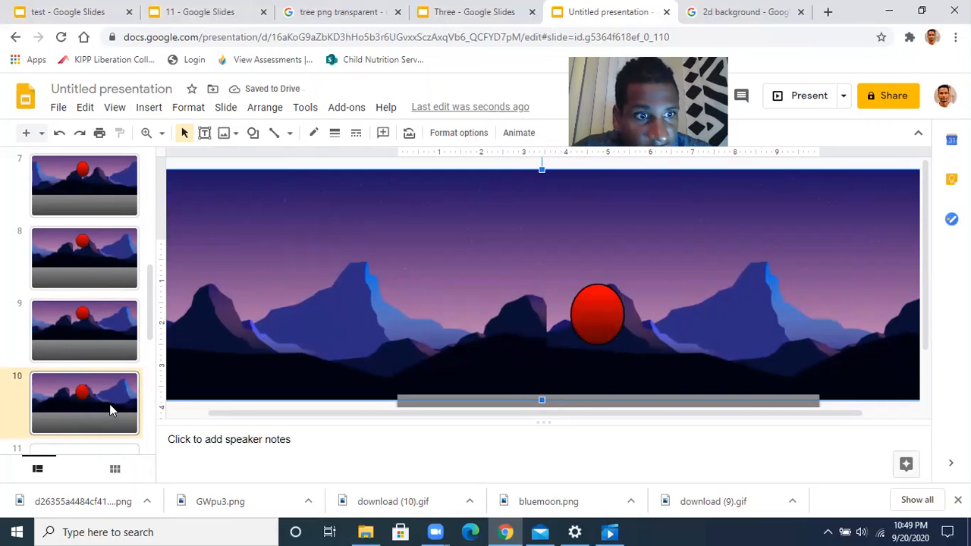
Paste the backdrop onto slides 11 and 12, send it to back and nudge it left
scroll(110, 403, "down", 2)
left_click(118, 352)
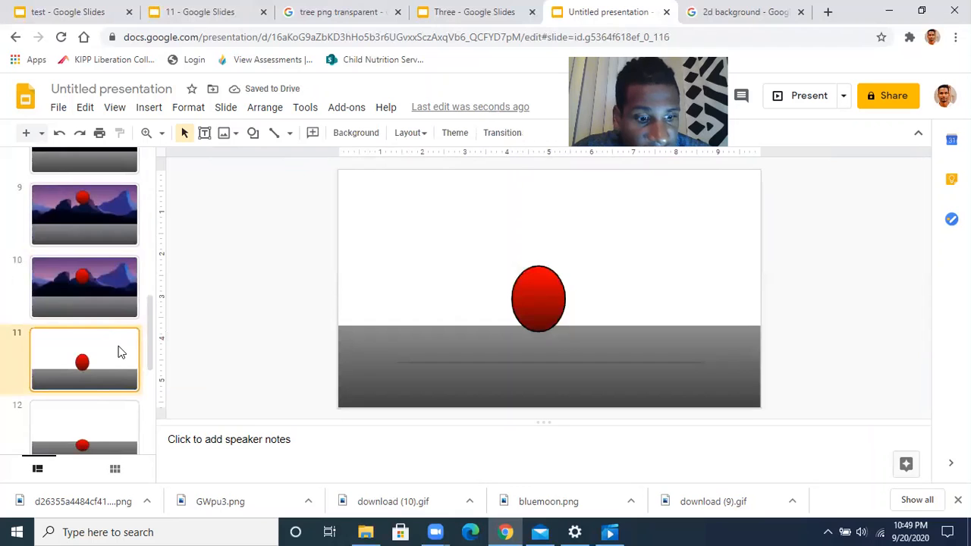
key("ctrl+v")
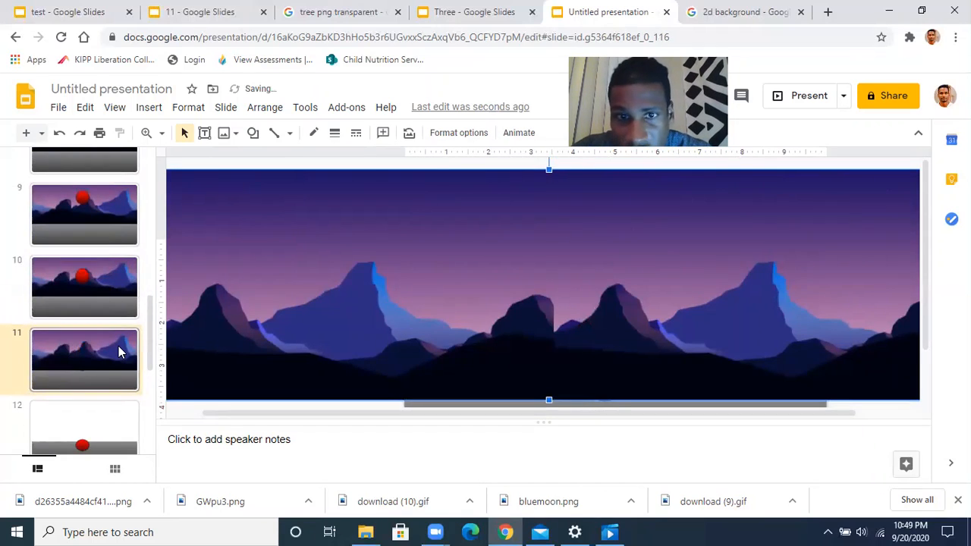
key("ctrl+shift+Down")
key("Left")
key("Left")
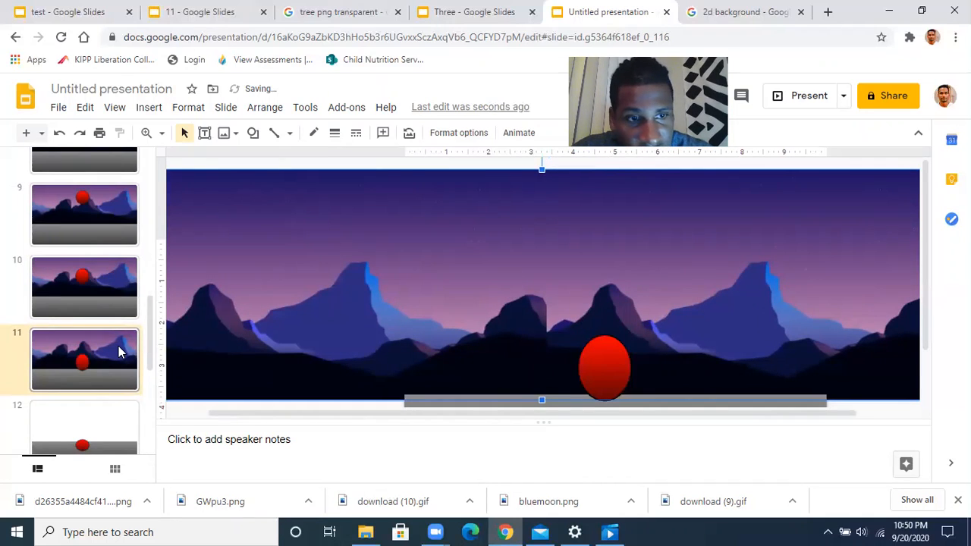
left_click(107, 423)
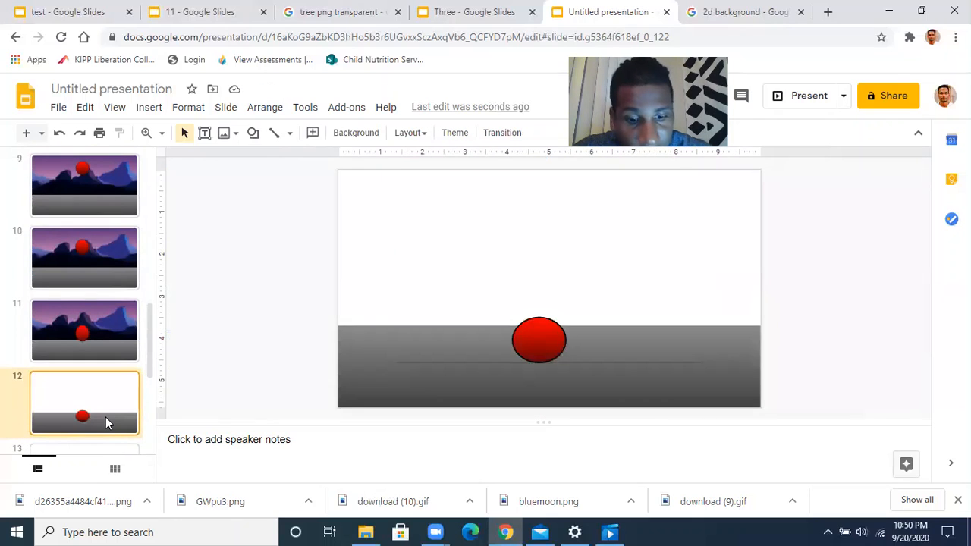
key("ctrl+v")
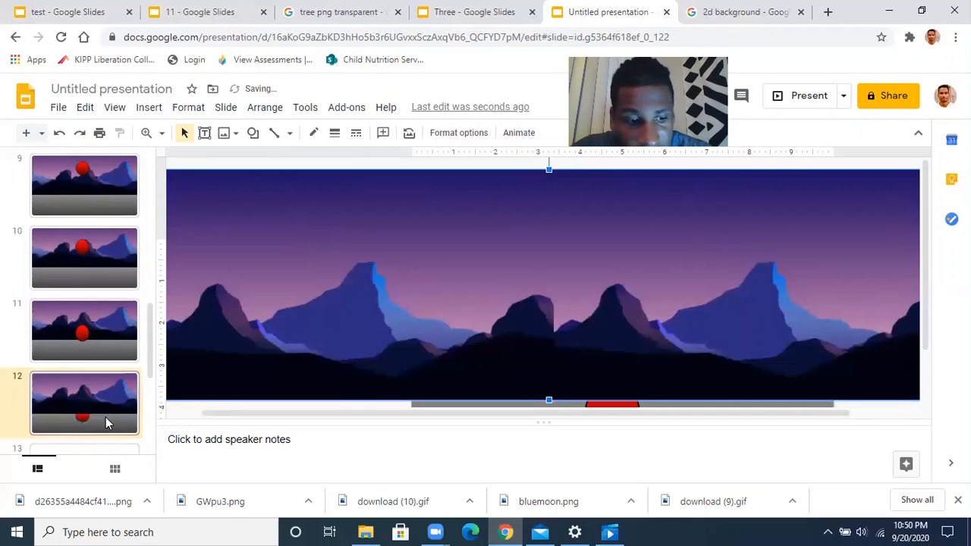
key("ctrl+shift+Down")
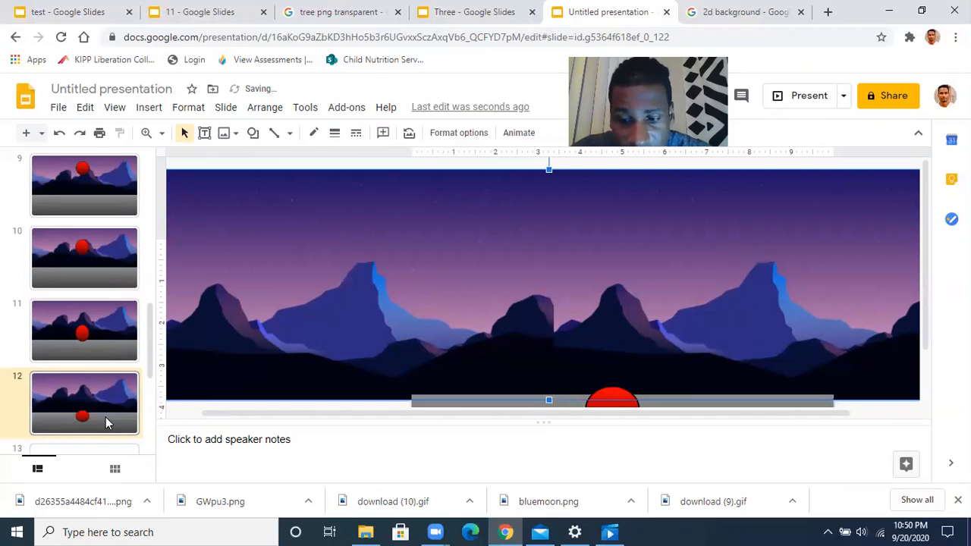
key("Left")
key("Left")
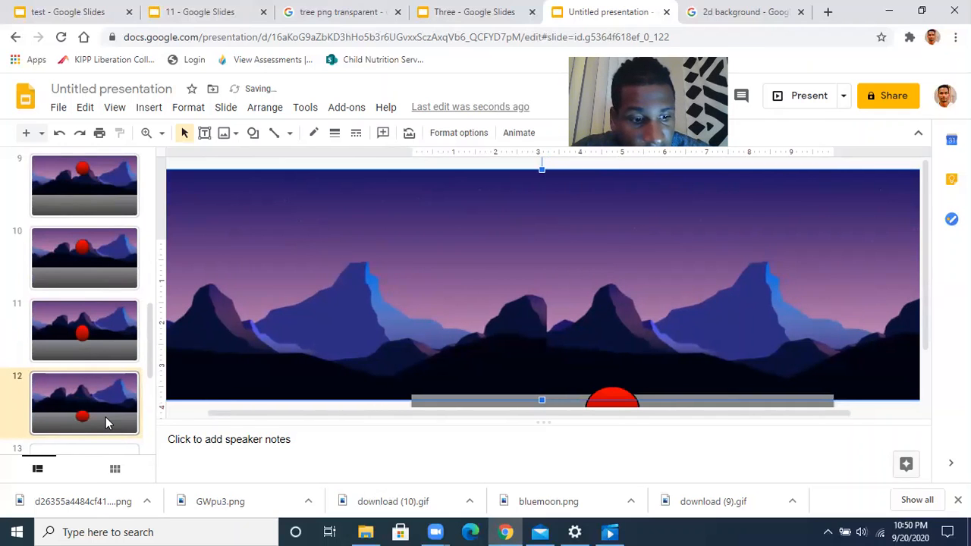
Add the left-nudged mountain backdrop to slides 13 and 14, behind the red ball
scroll(105, 423, "down", 2)
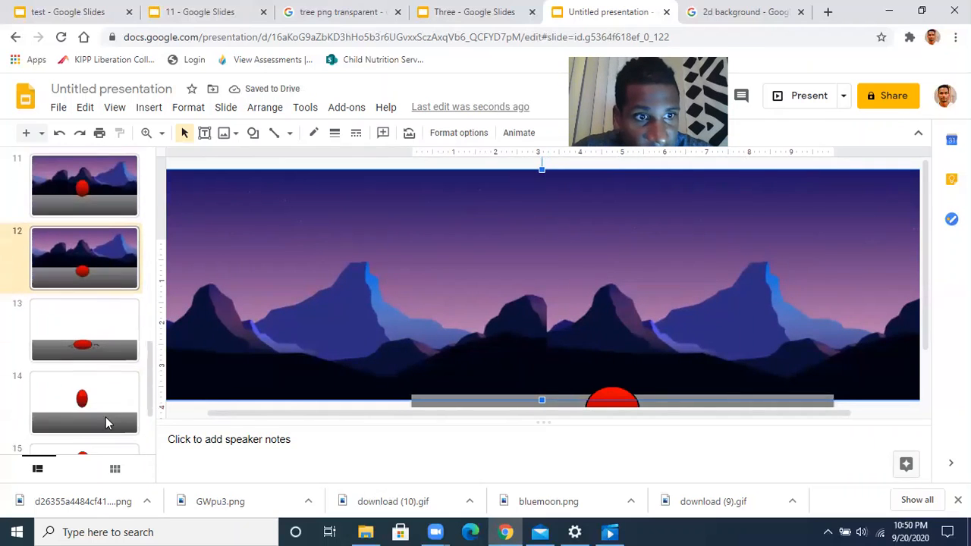
left_click(111, 323)
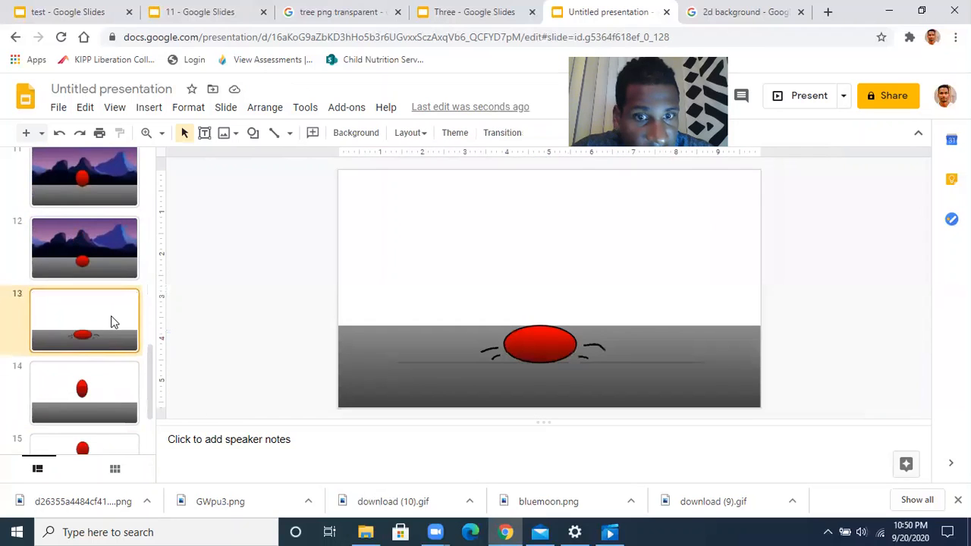
key("ctrl+v")
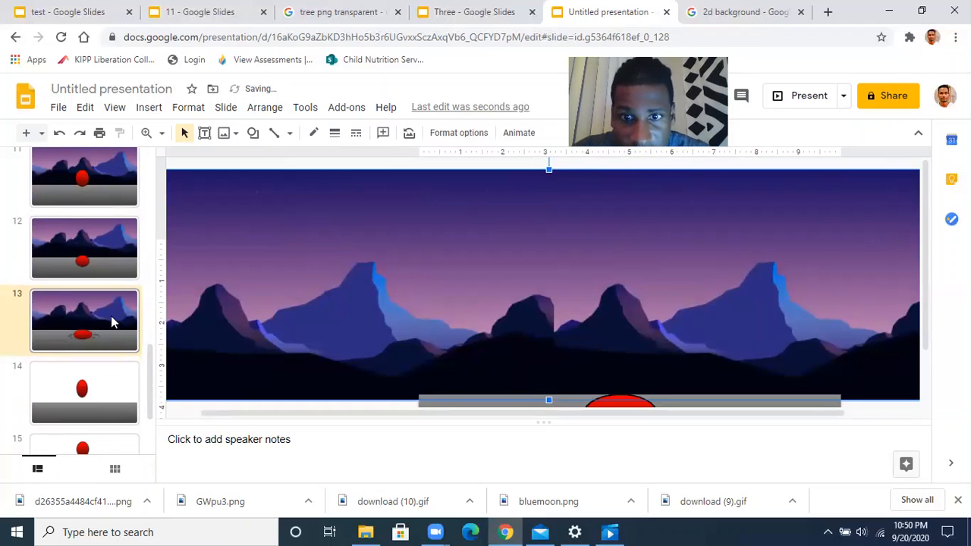
key("Left")
key("Left")
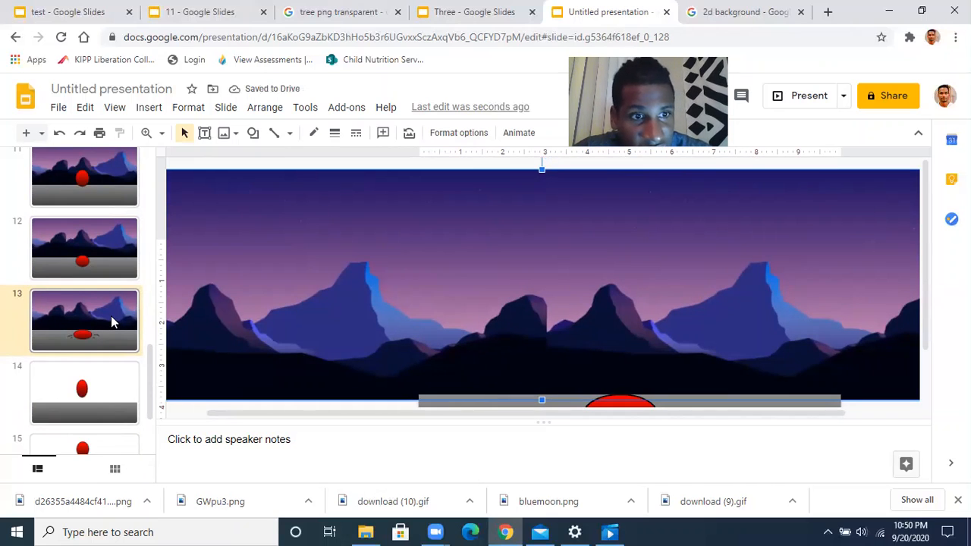
left_click(104, 374)
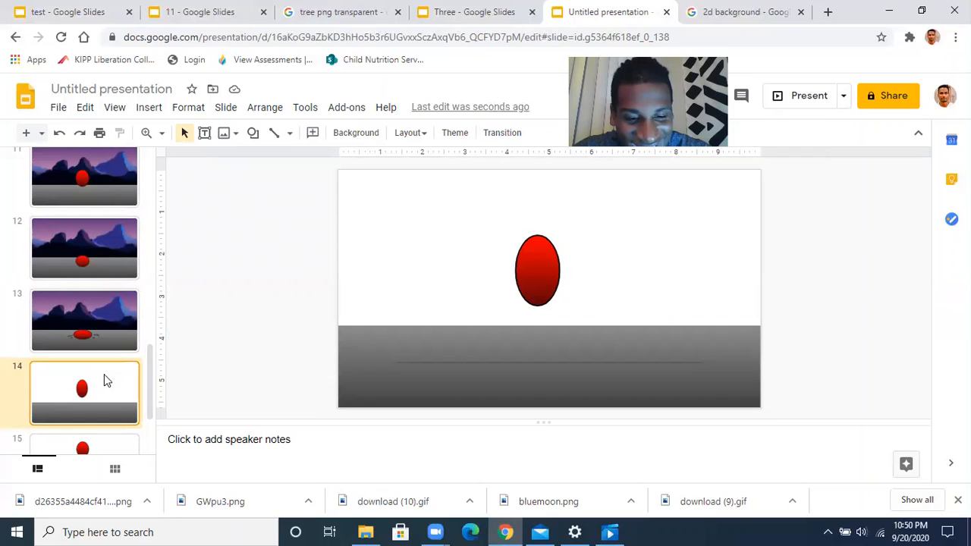
key("ctrl+v")
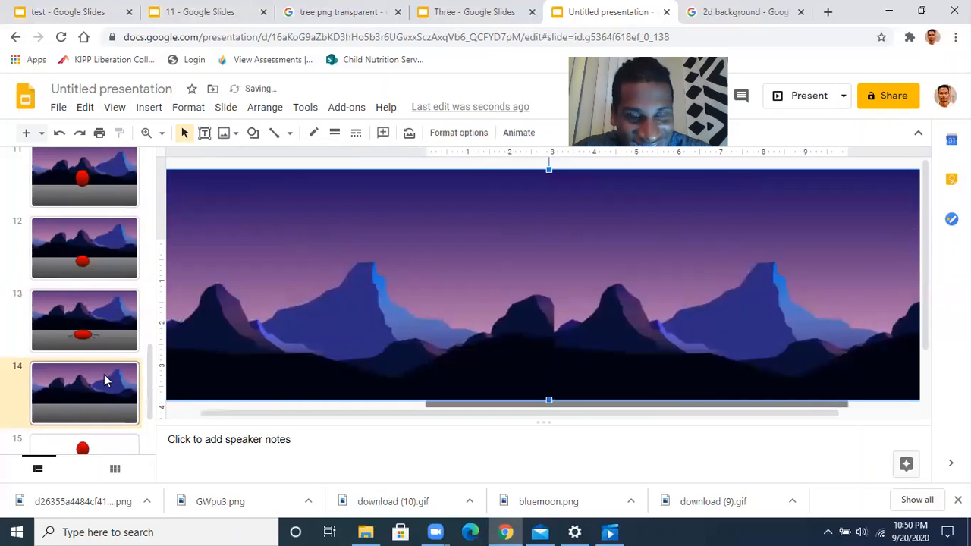
key("ctrl+shift+Down")
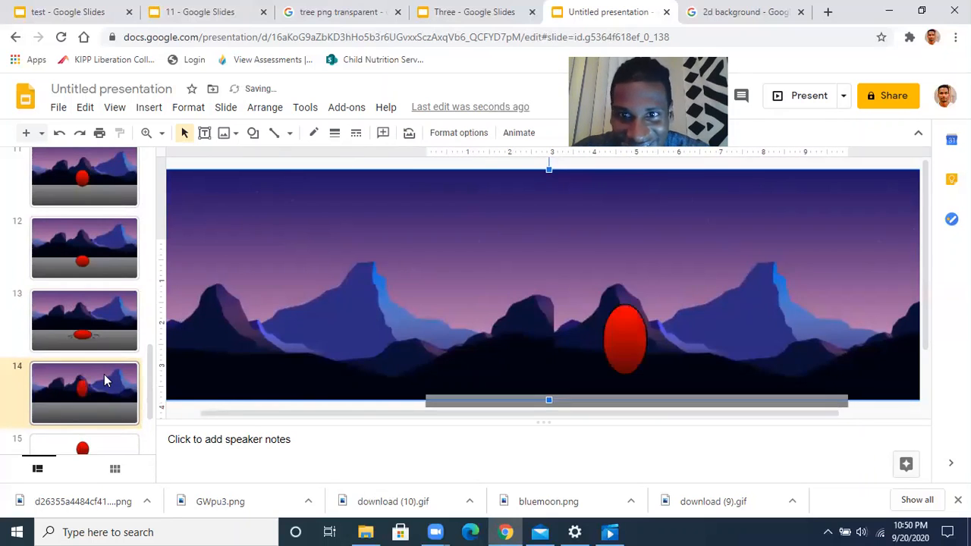
key("Left")
key("Left")
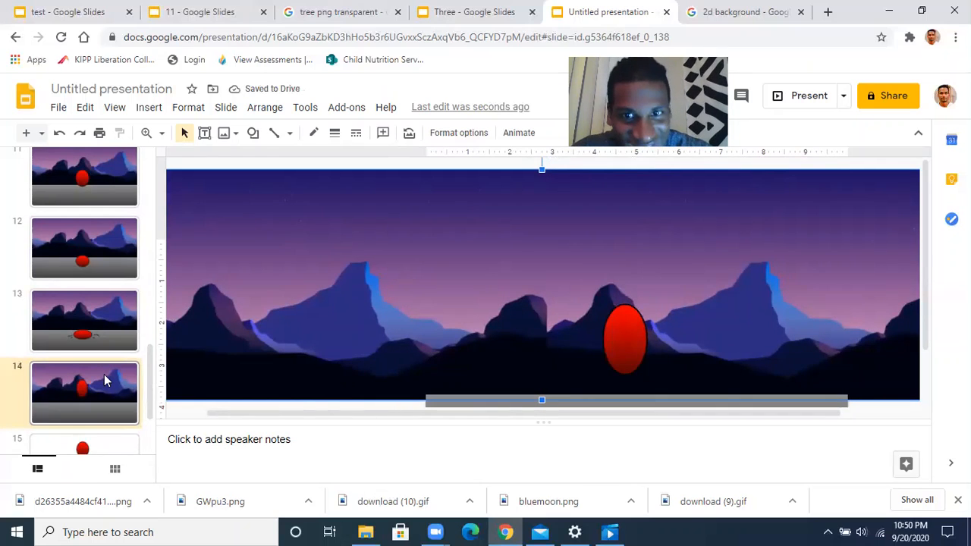
Paste the mountain backdrop onto slide 15 and send it to back
scroll(105, 399, "down", 1)
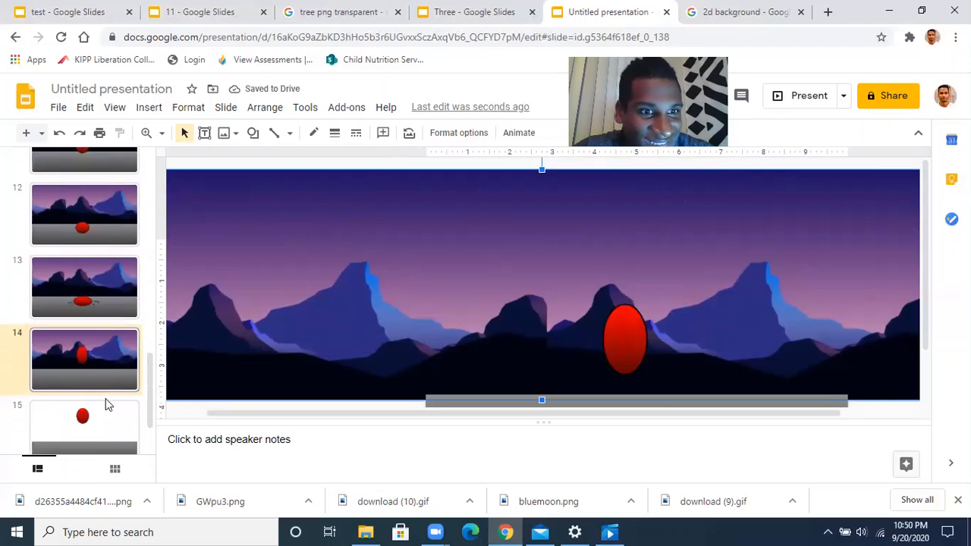
left_click(106, 415)
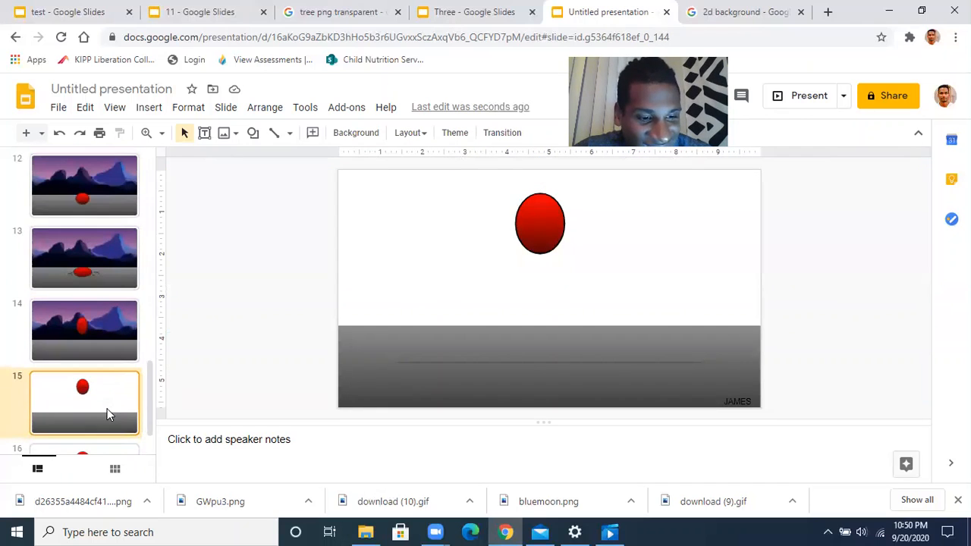
key("ctrl+v")
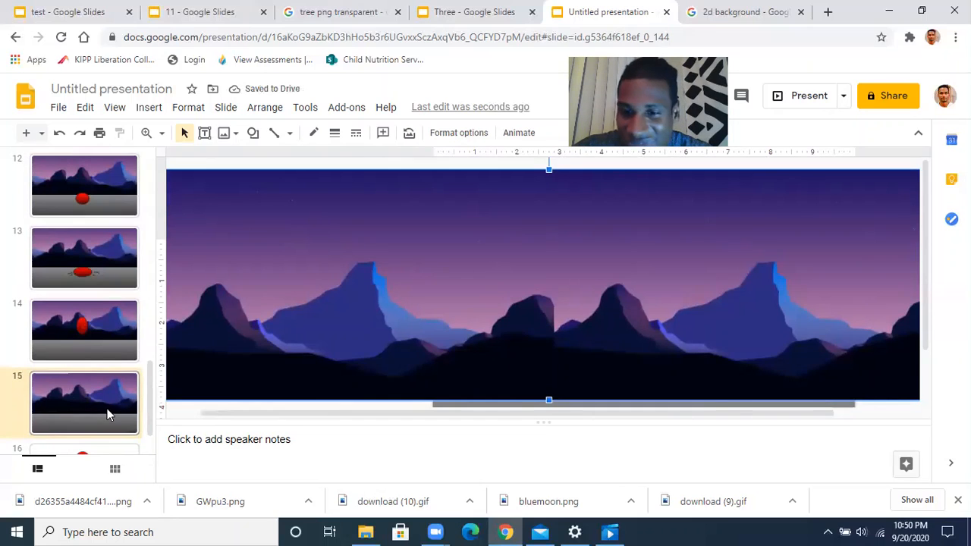
key("ctrl+shift+Down")
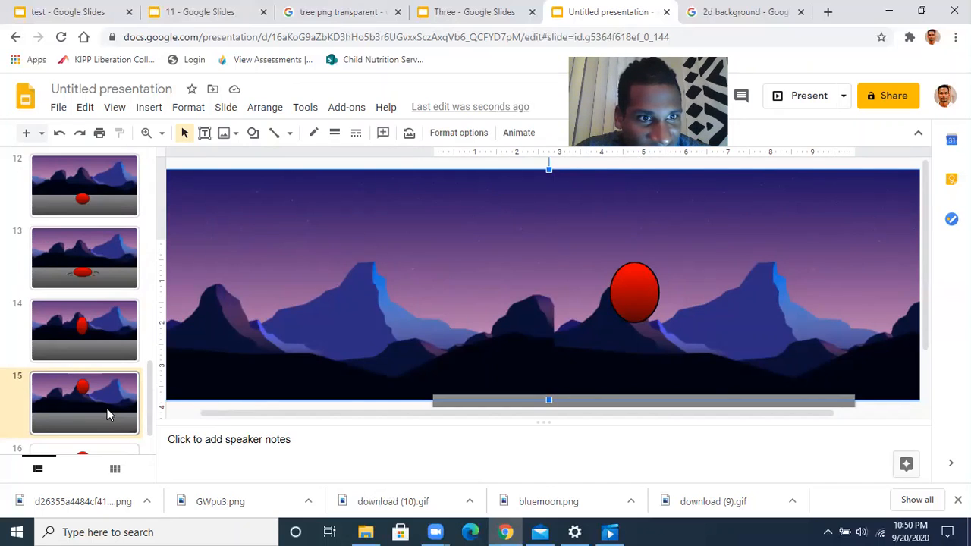
Flip between slides 13, 14 and 15 to preview the ball's bounce
left_click(112, 339)
left_click(105, 395)
left_click(114, 332)
left_click(103, 398)
left_click(116, 328)
left_click(115, 397)
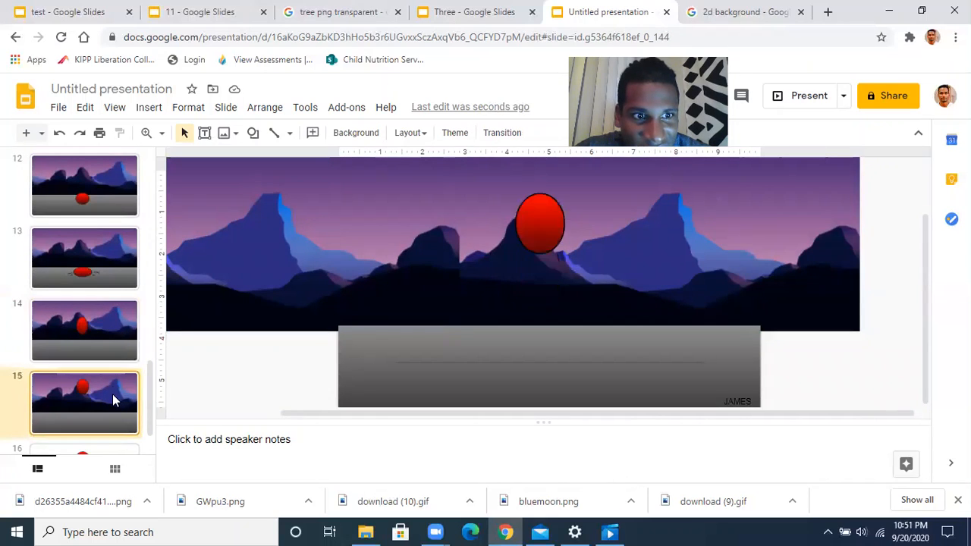
left_click(120, 336)
left_click(117, 407)
left_click(120, 337)
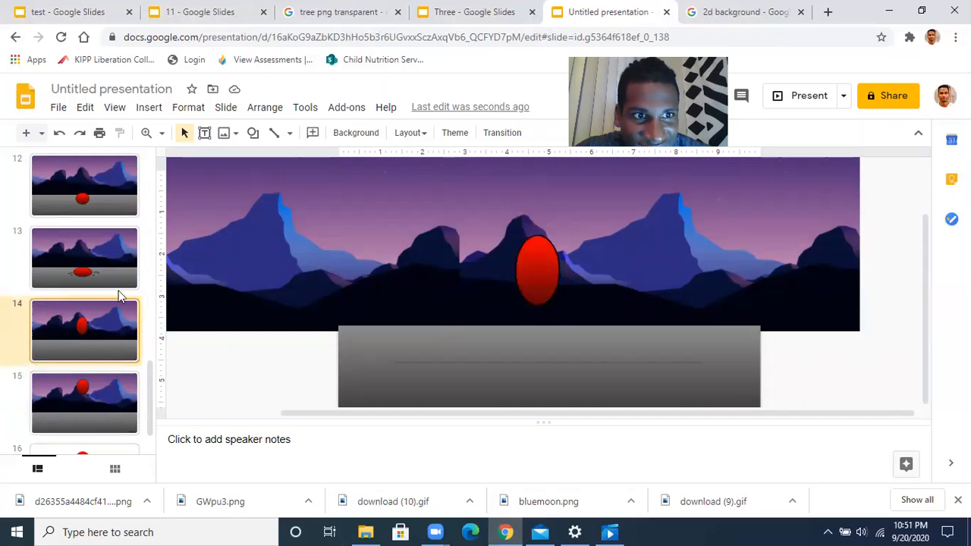
left_click(120, 262)
left_click(115, 321)
left_click(112, 383)
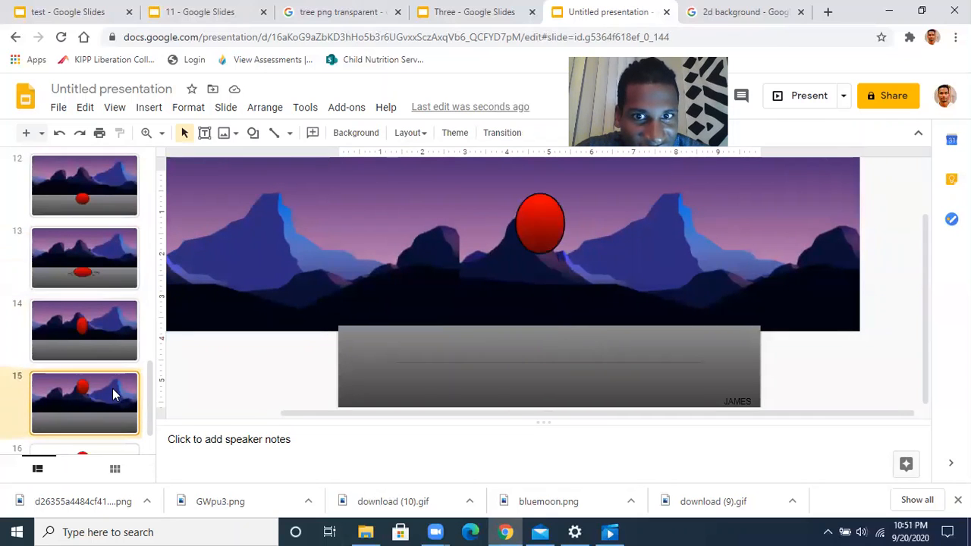
Delete the name label from slide 15's bottom-right corner and recheck the frames
left_click(733, 396)
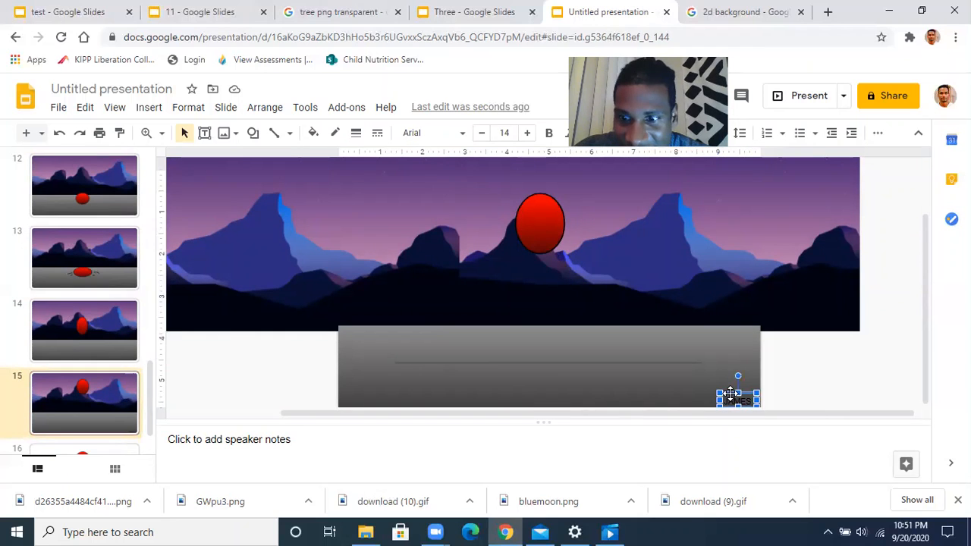
key("Delete")
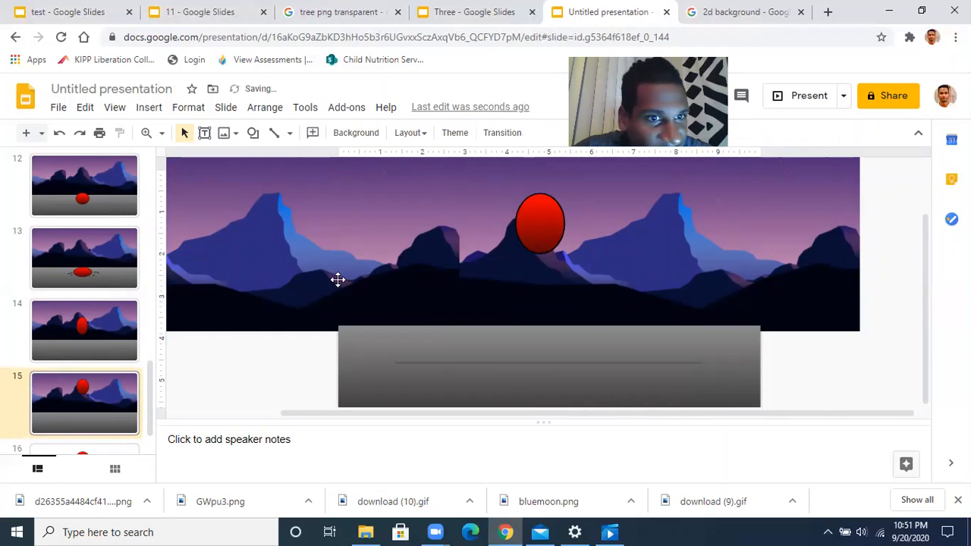
left_click(110, 337)
left_click(114, 395)
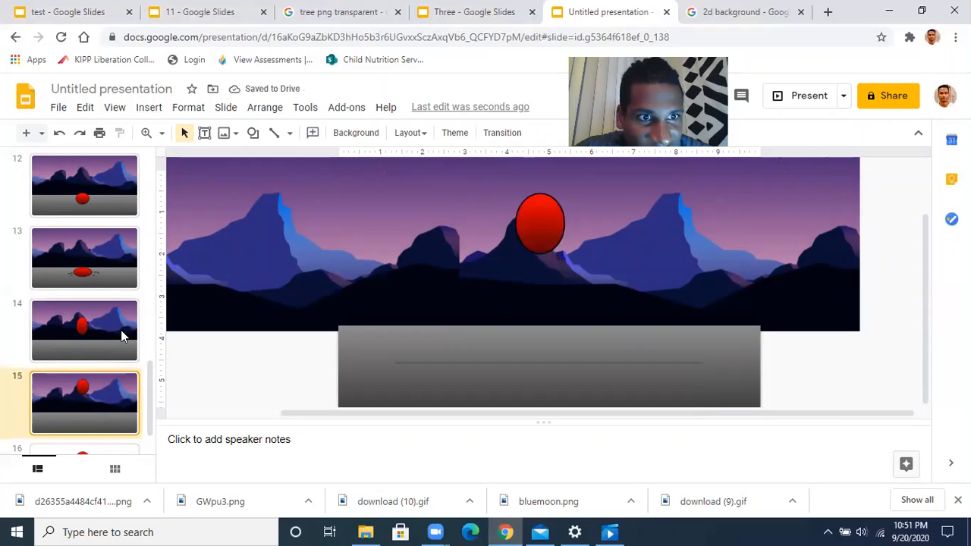
left_click(121, 331)
left_click(120, 258)
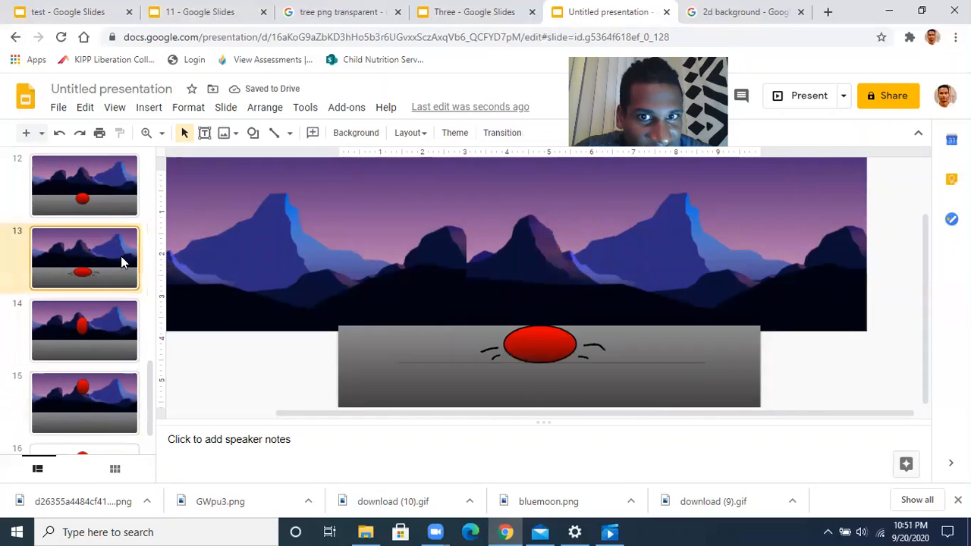
left_click(122, 336)
left_click(117, 397)
Shift slide 15's mountain backdrop slightly left
left_click(418, 296)
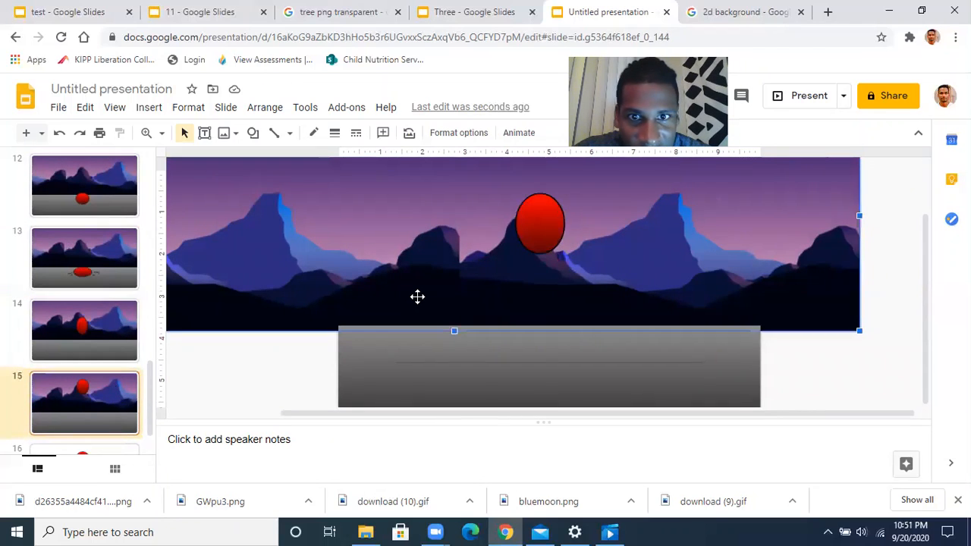
key("Left")
key("Left")
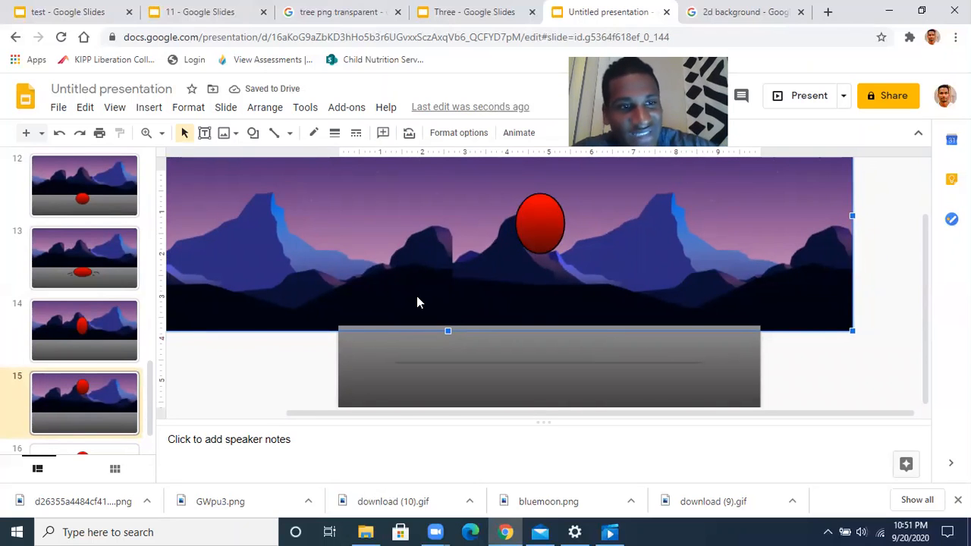
scroll(105, 362, "down", 1)
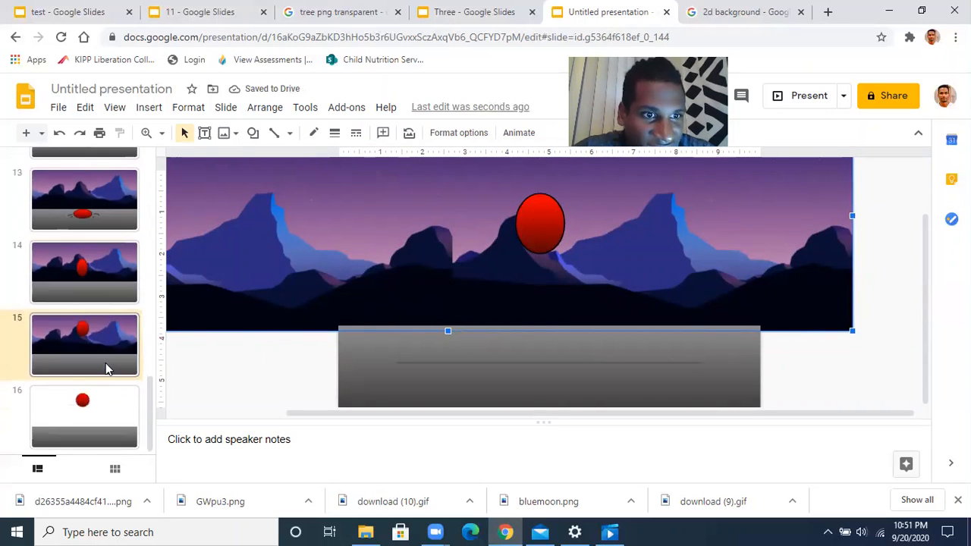
Paste the backdrop onto slide 16 behind the ball, nudge it left, and return to slide 1
left_click(108, 413)
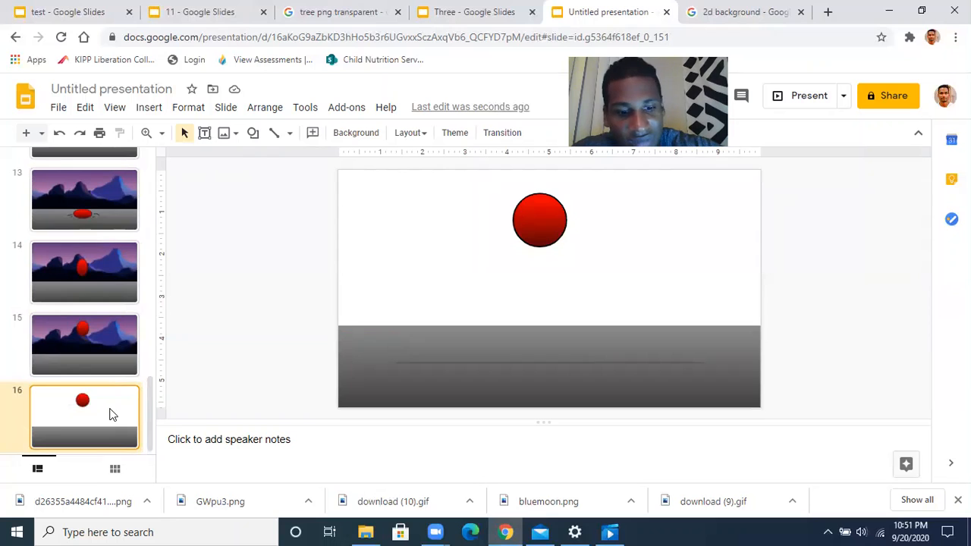
key("ctrl+v")
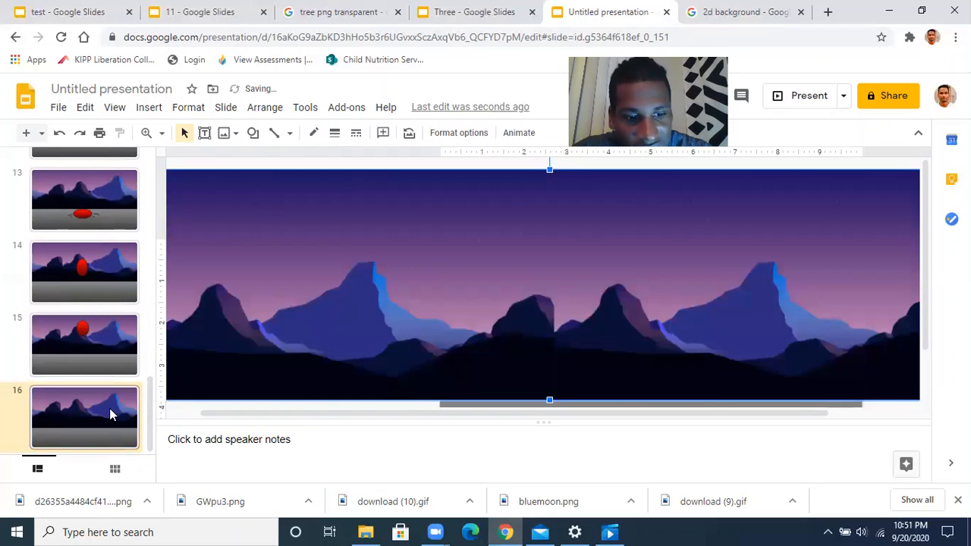
key("ctrl+shift+Down")
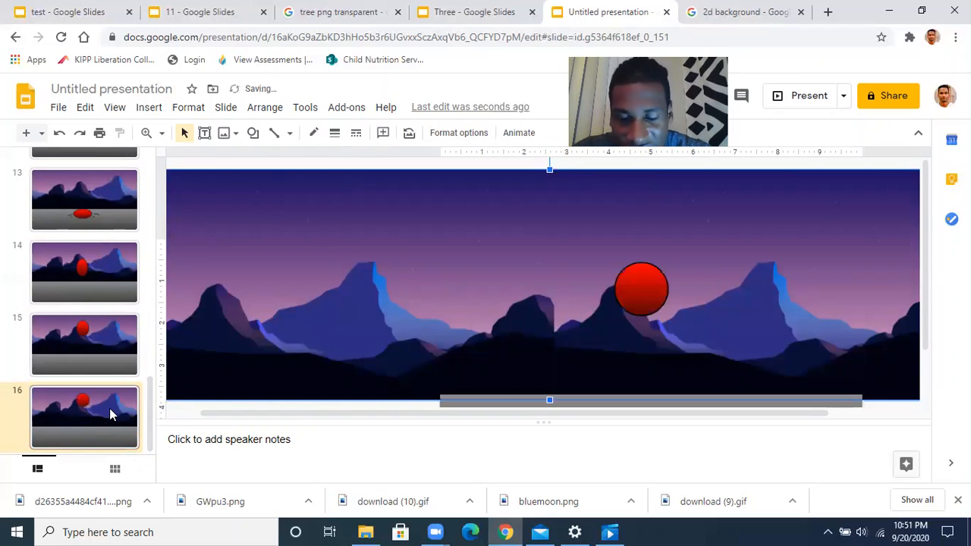
key("Left")
key("Left")
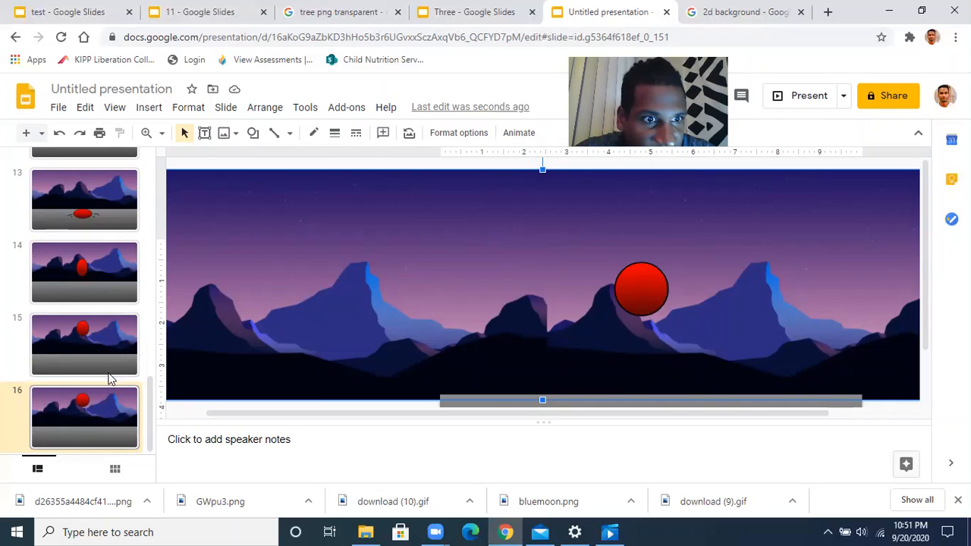
scroll(108, 379, "up", 12)
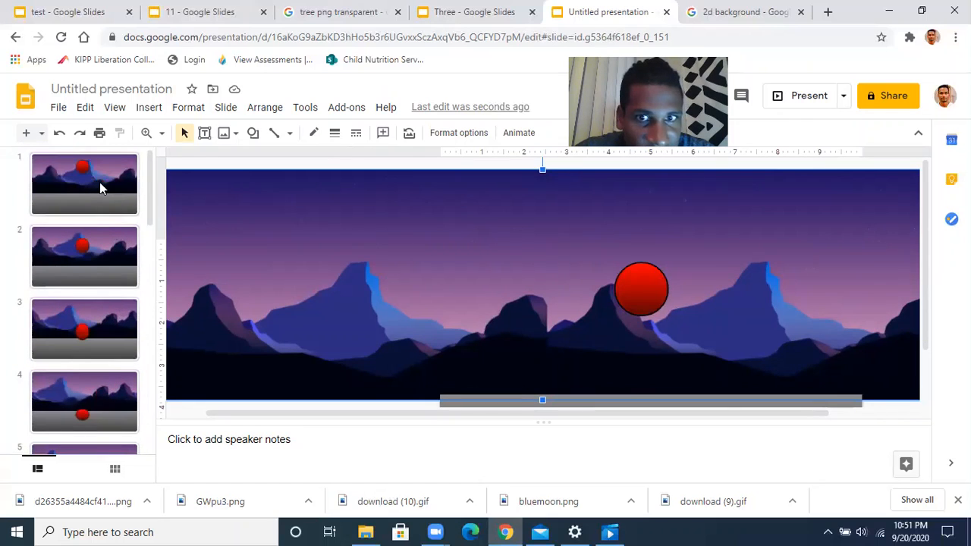
left_click(102, 188)
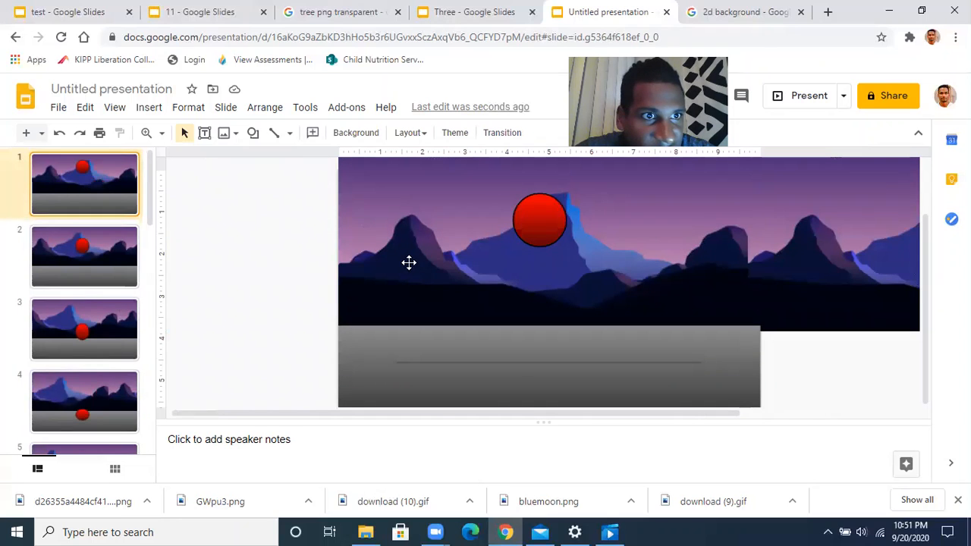
left_click(778, 99)
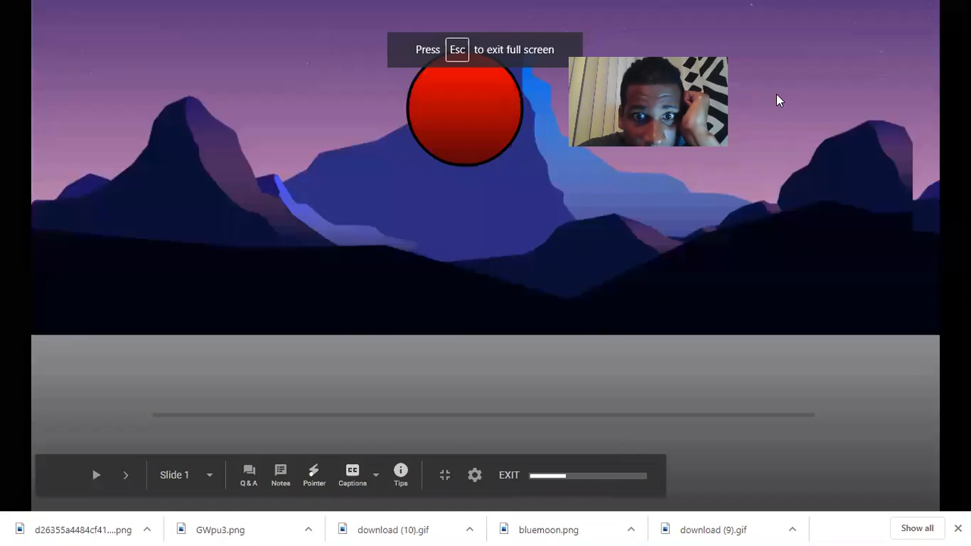
left_click(123, 476)
left_click(123, 475)
left_click(123, 476)
left_click(123, 475)
left_click(122, 476)
left_click(123, 475)
left_click(123, 475)
left_click(123, 476)
left_click(123, 476)
left_click(123, 476)
left_click(123, 476)
left_click(123, 476)
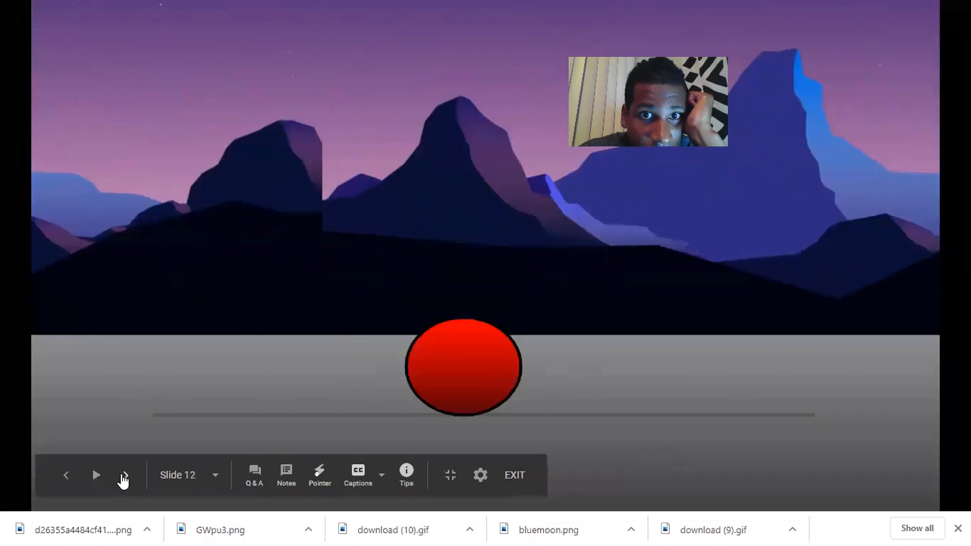
left_click(123, 476)
left_click(123, 476)
left_click(123, 475)
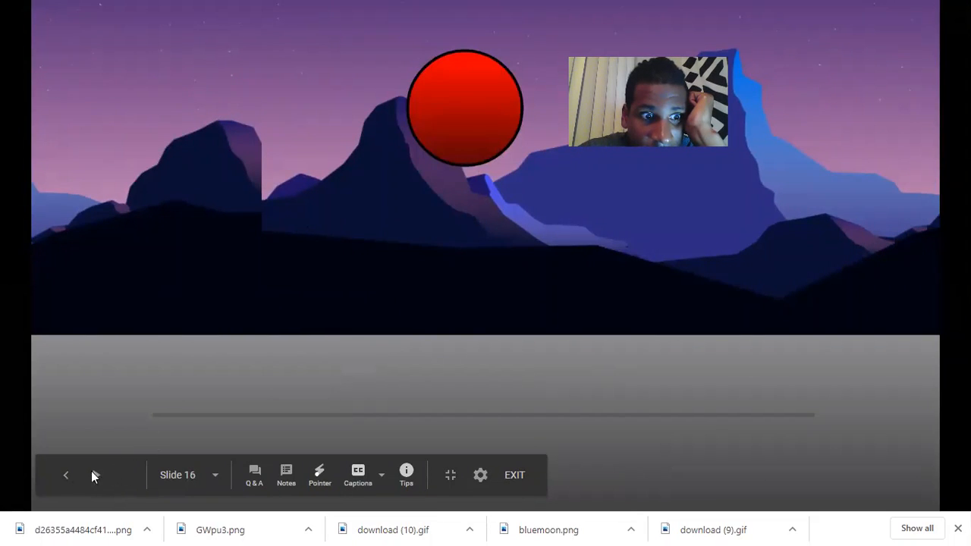
left_click(66, 476)
left_click(67, 476)
left_click(66, 476)
left_click(67, 476)
left_click(67, 476)
left_click(66, 476)
left_click(67, 476)
left_click(67, 476)
left_click(67, 476)
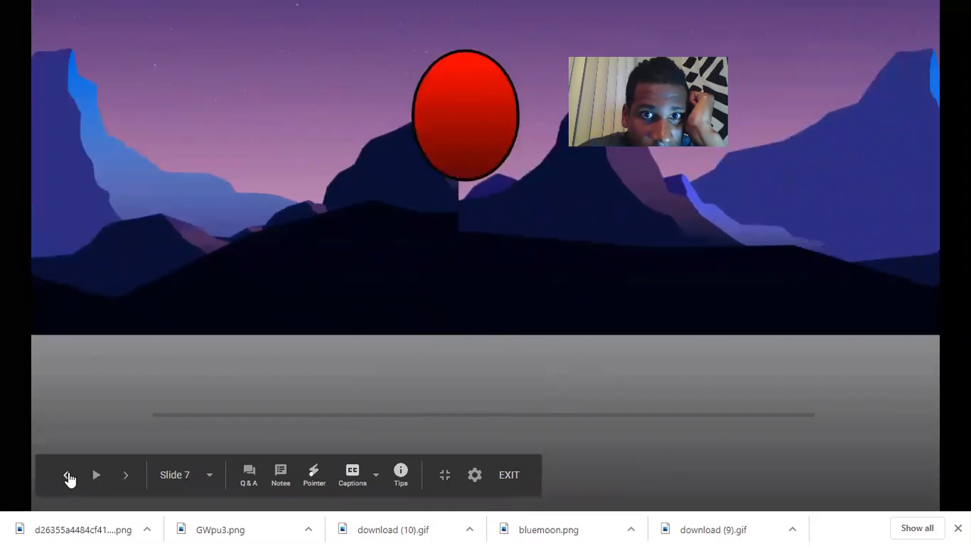
left_click(67, 476)
left_click(67, 476)
left_click(67, 476)
left_click(67, 476)
left_click(67, 476)
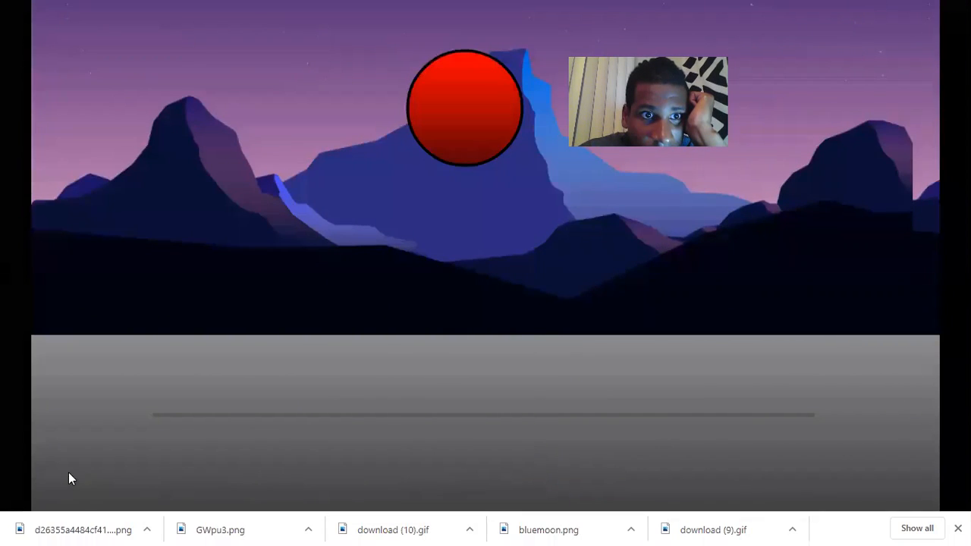
left_click(123, 476)
left_click(124, 476)
left_click(123, 476)
left_click(123, 476)
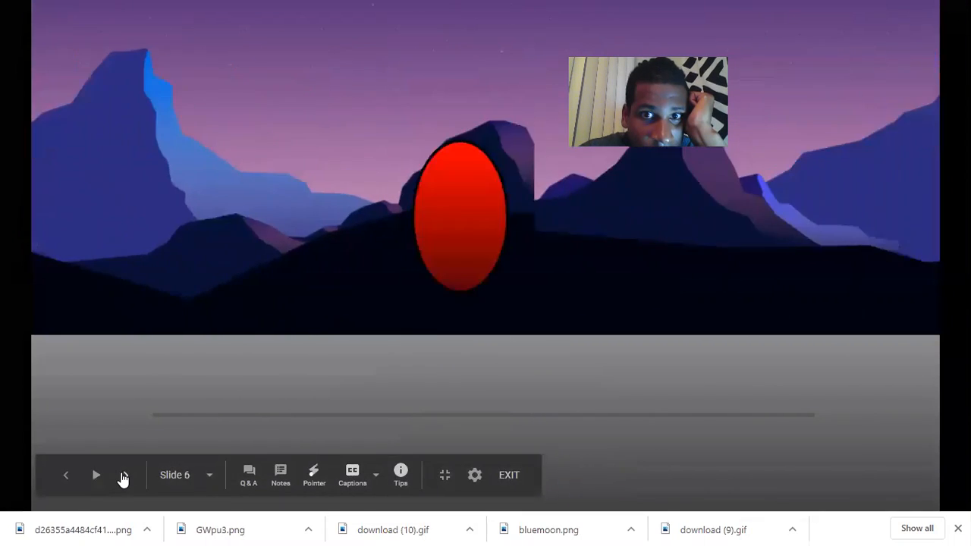
left_click(123, 476)
left_click(123, 476)
left_click(123, 476)
left_click(123, 476)
left_click(123, 476)
left_click(123, 476)
left_click(123, 476)
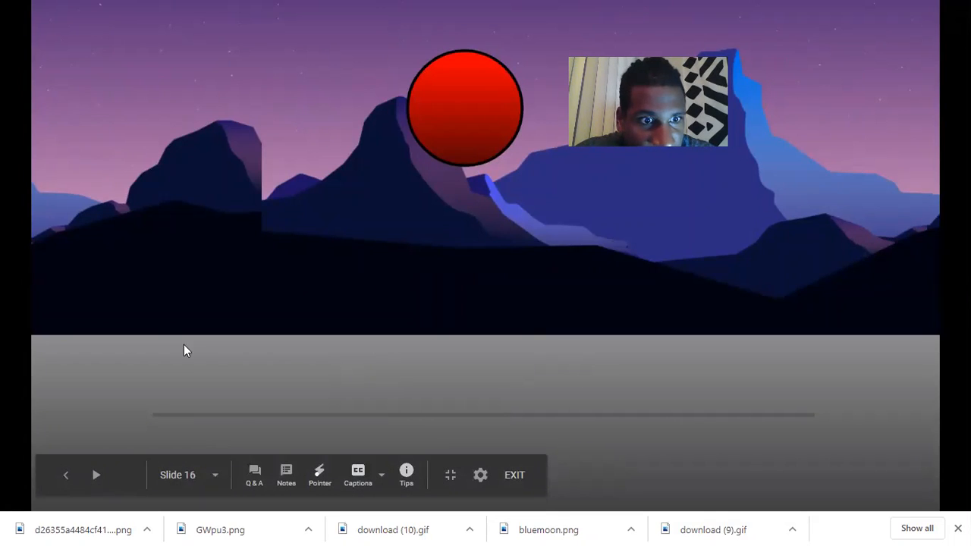
left_click(65, 475)
left_click(65, 476)
left_click(65, 475)
left_click(65, 475)
left_click(66, 475)
left_click(65, 475)
left_click(65, 475)
left_click(65, 475)
left_click(64, 476)
left_click(64, 475)
left_click(64, 475)
left_click(64, 476)
left_click(64, 476)
left_click(63, 476)
left_click(63, 476)
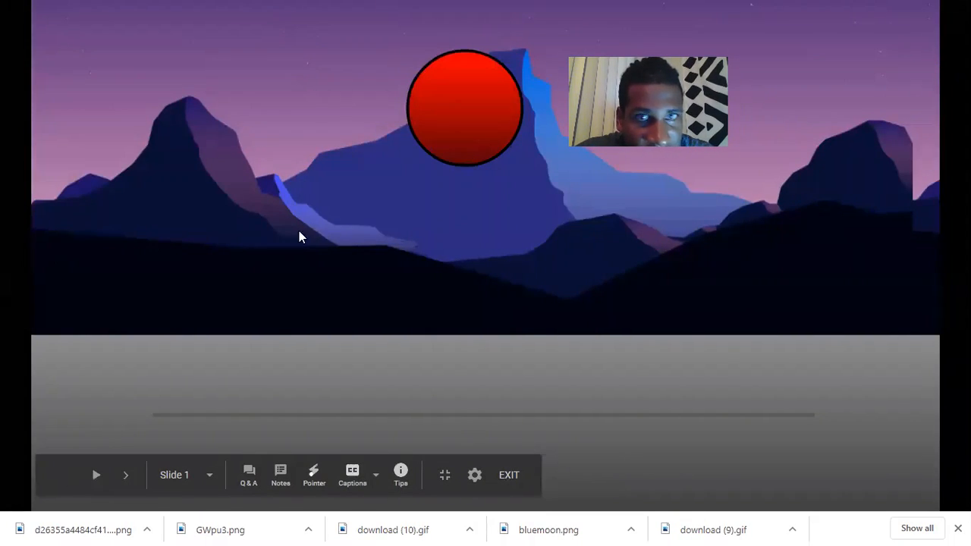
left_click(516, 475)
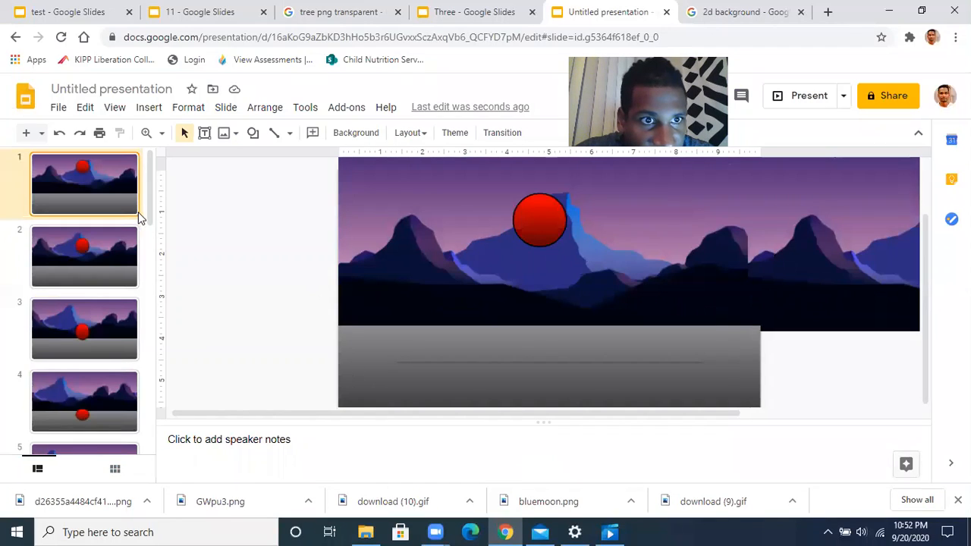
Shift slide 16's mountain backdrop three steps further left
left_click_drag(150, 219, 159, 452)
left_click(95, 412)
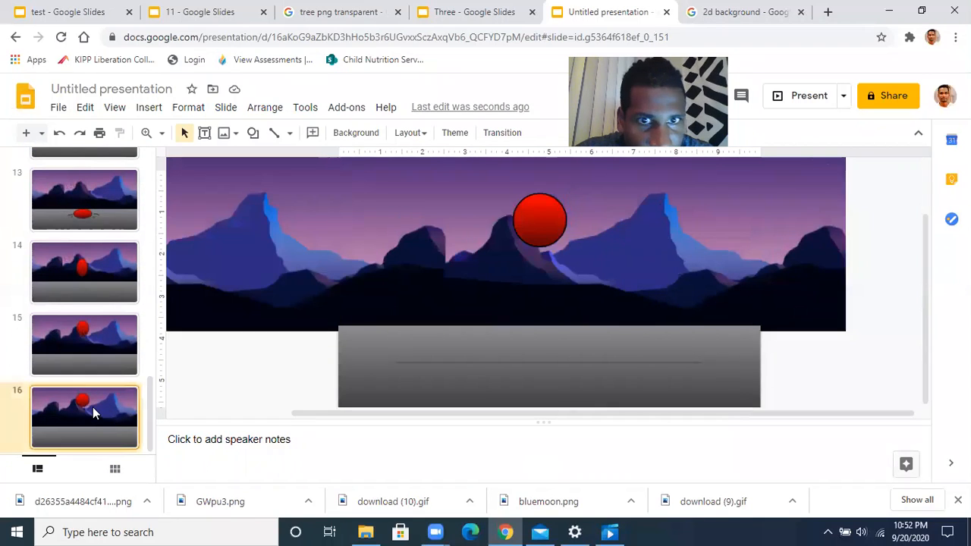
left_click(378, 308)
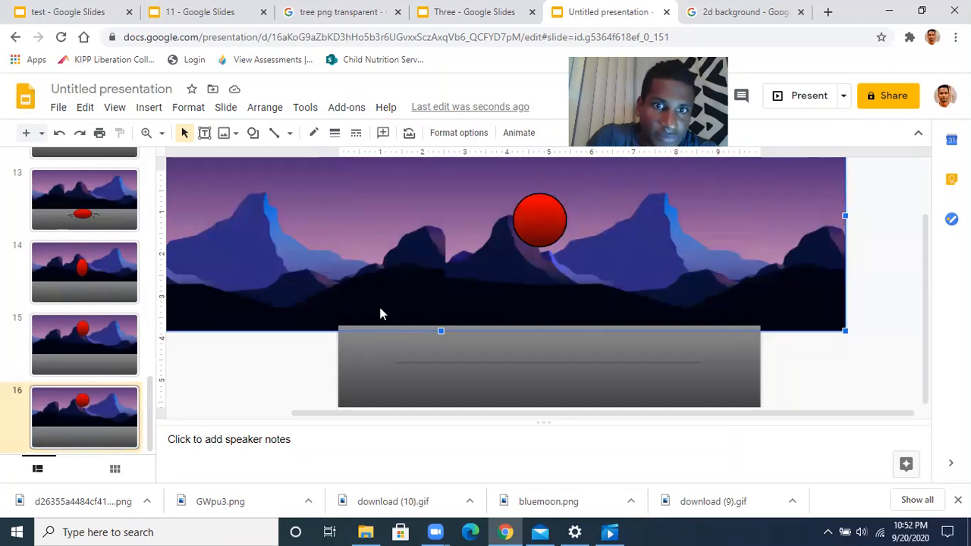
key("Left")
key("Left")
key("Left")
key("Left")
key("Left")
key("Left")
key("Left")
key("Left")
key("Left")
key("Left")
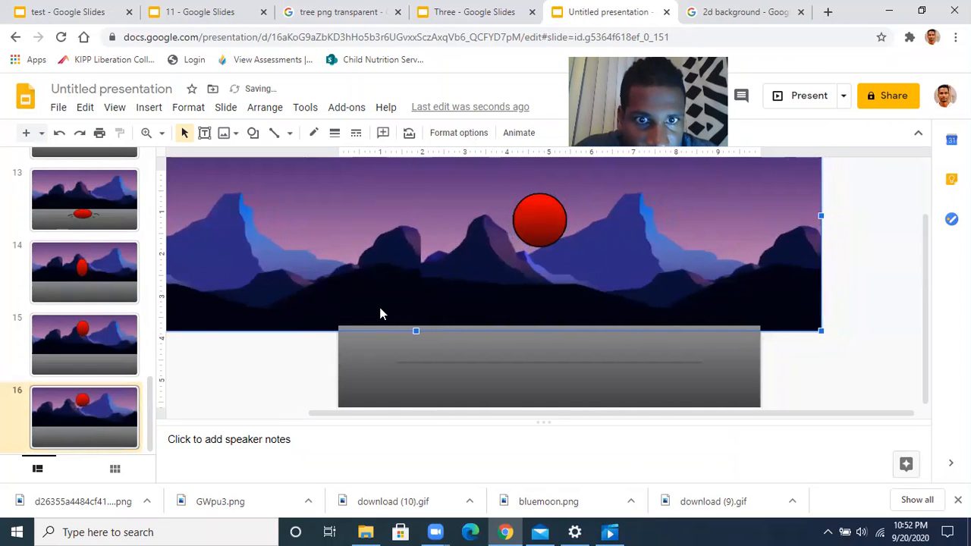
key("Left")
key("Left")
key("Left")
key("Left")
key("Left")
key("Left")
key("Left")
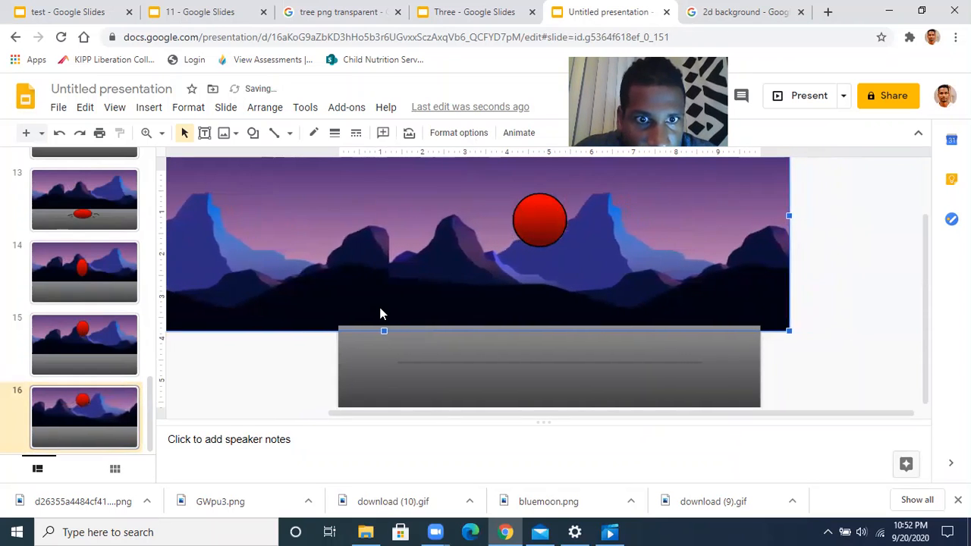
key("Left")
key("Left")
key("Left")
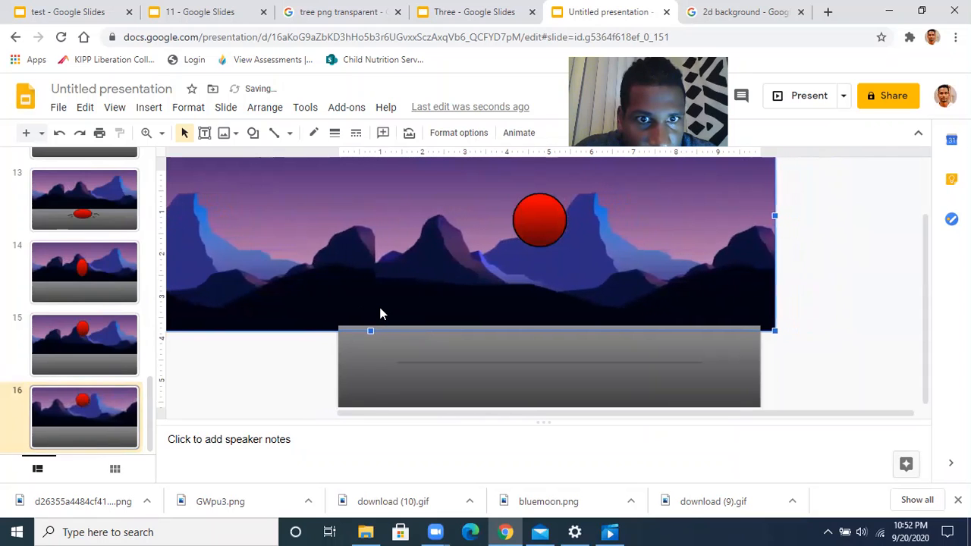
key("Left")
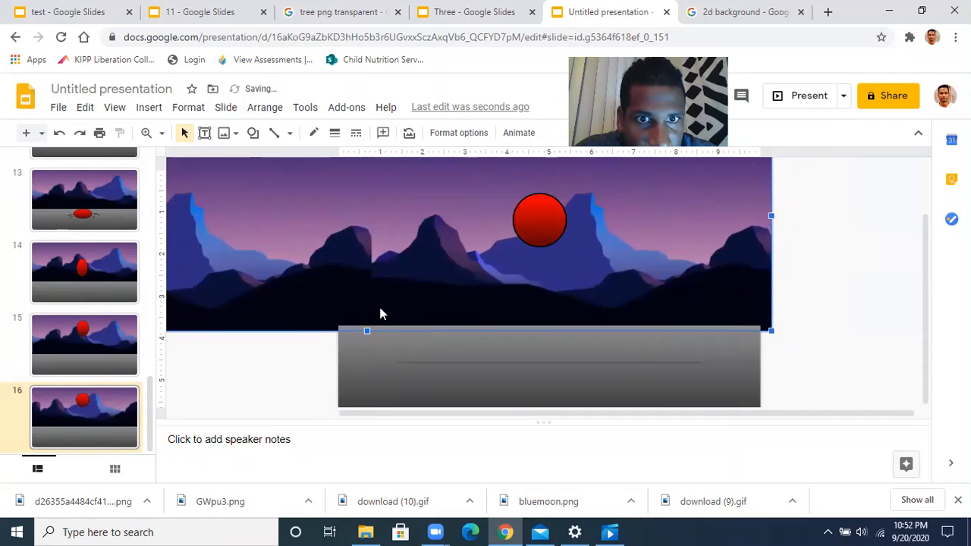
key("Right")
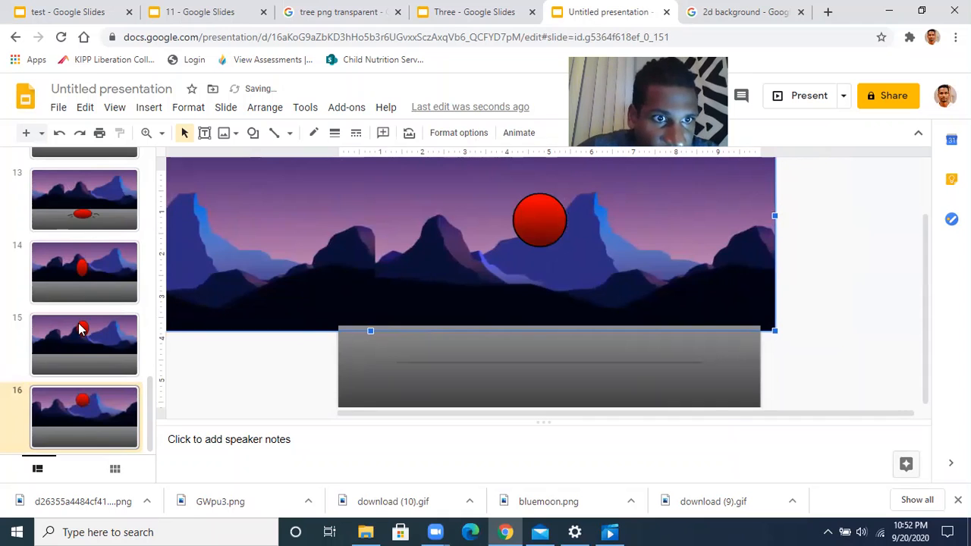
Nudge slide 15's mountain backdrop one step left
left_click(92, 349)
left_click(407, 266)
key("Left")
key("Left")
key("Left")
key("Left")
key("Left")
key("Left")
key("Left")
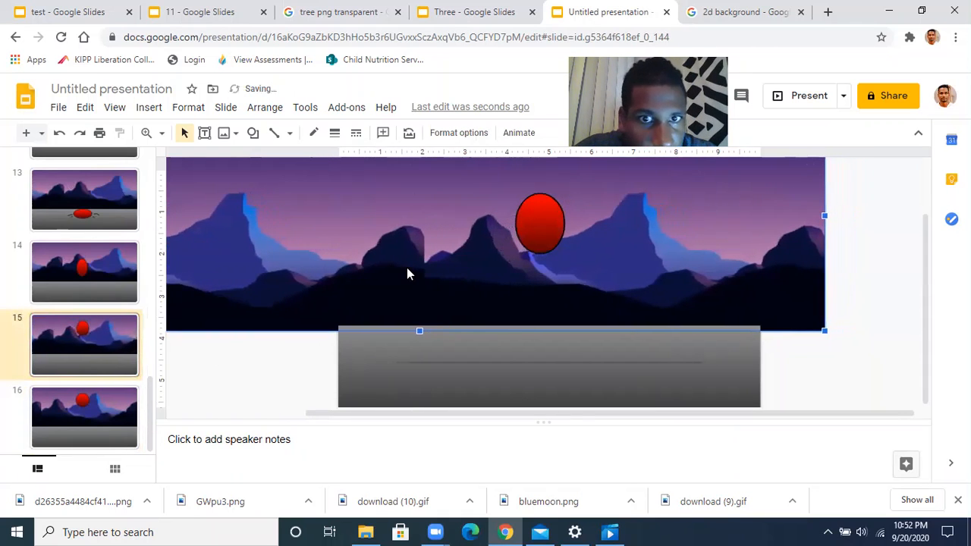
Start the slideshow and step through the frames back to the first and forward to slide 16
left_click(811, 103)
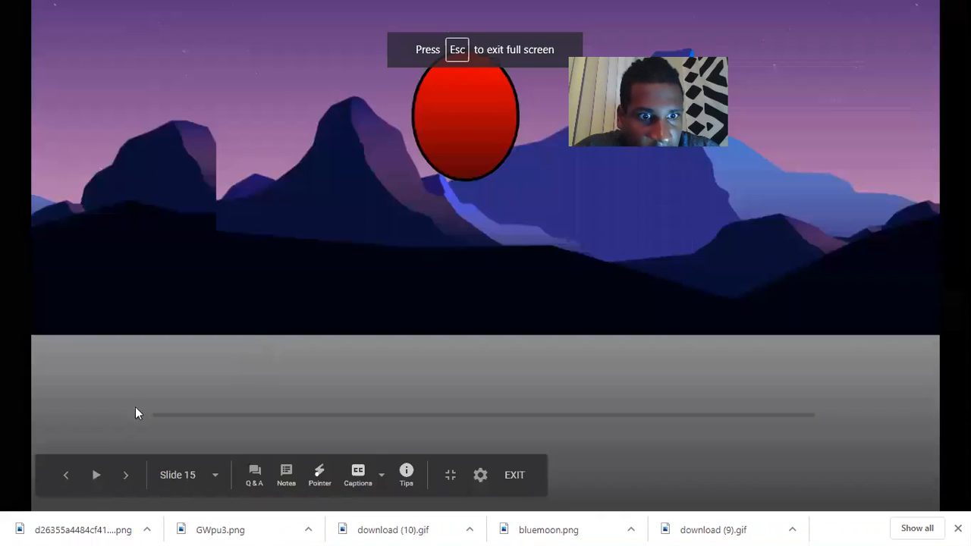
left_click(125, 475)
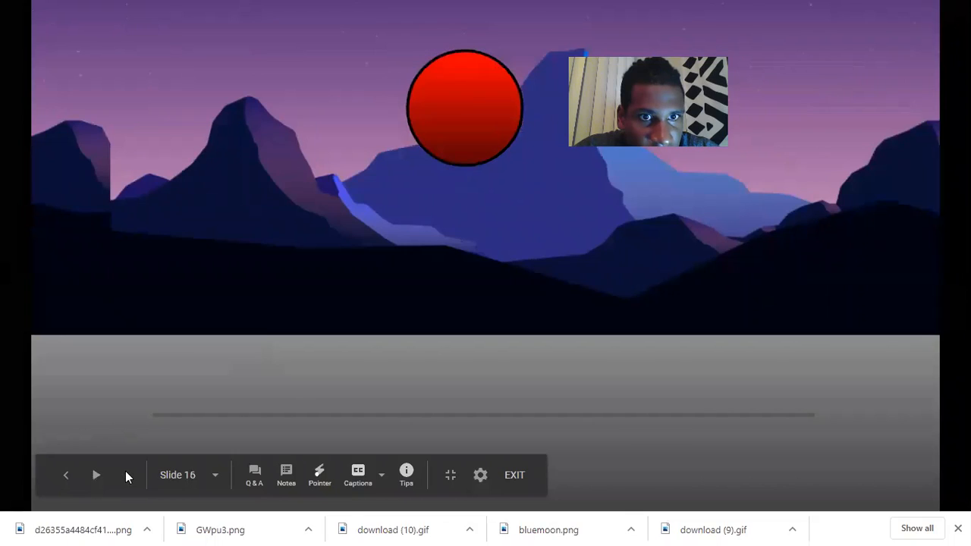
left_click(66, 475)
left_click(66, 475)
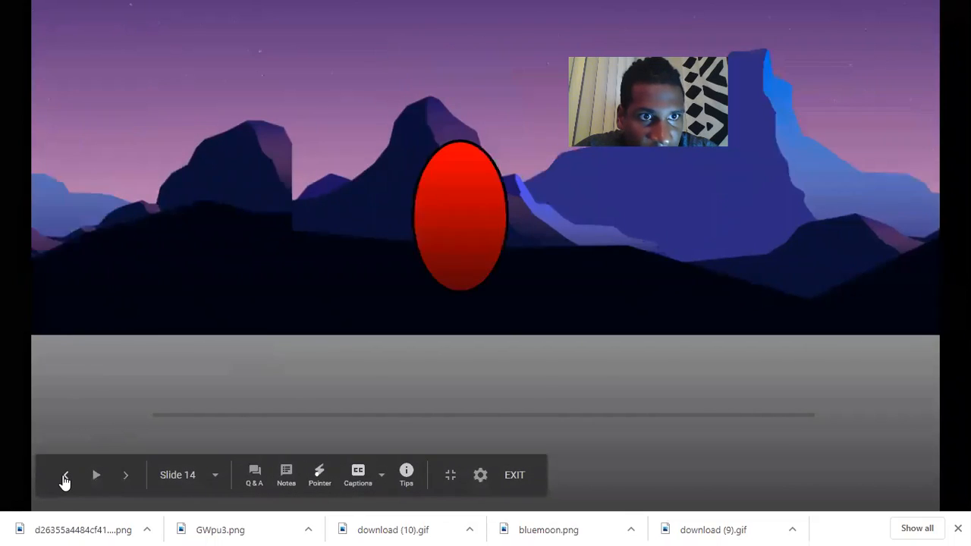
left_click(65, 475)
left_click(65, 475)
left_click(65, 475)
left_click(65, 475)
left_click(65, 475)
left_click(66, 475)
left_click(64, 479)
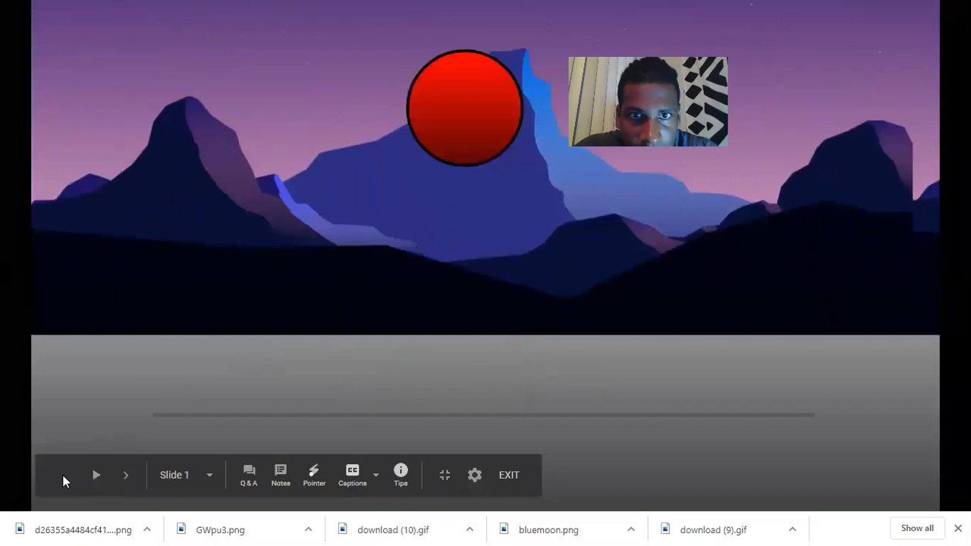
triple_click(124, 476)
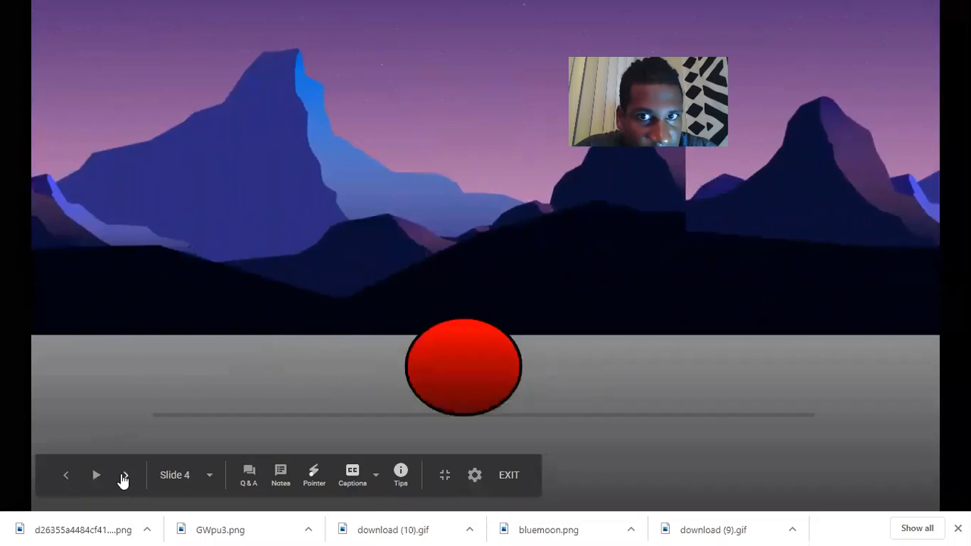
triple_click(123, 477)
triple_click(124, 476)
triple_click(124, 476)
left_click(124, 477)
double_click(124, 476)
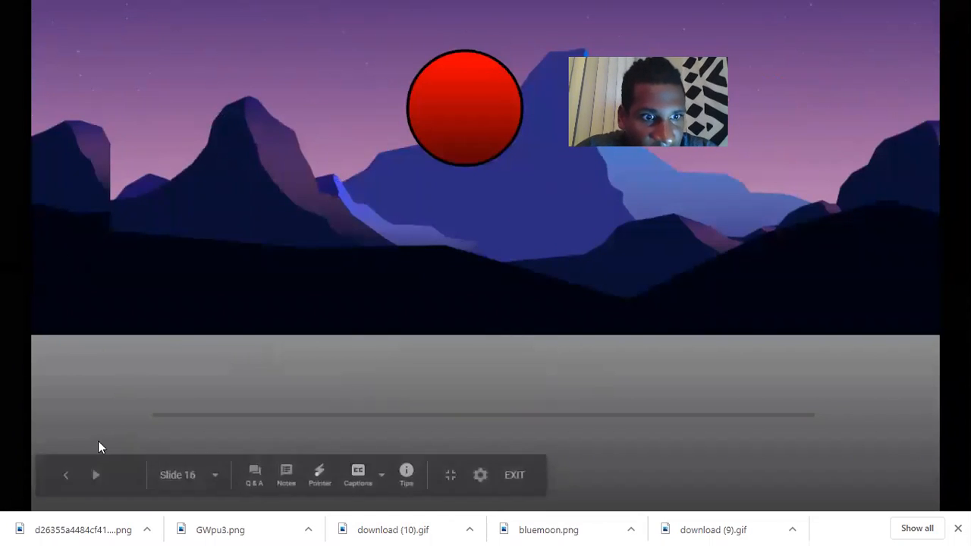
Step back through the frames to the first, then exit the slideshow
left_click(66, 474)
triple_click(66, 474)
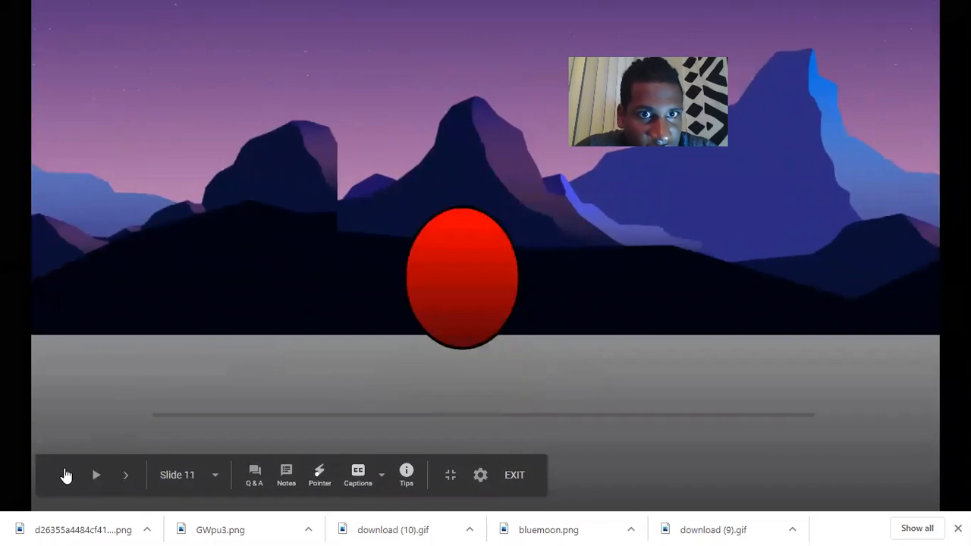
triple_click(66, 474)
triple_click(65, 474)
double_click(65, 474)
double_click(64, 474)
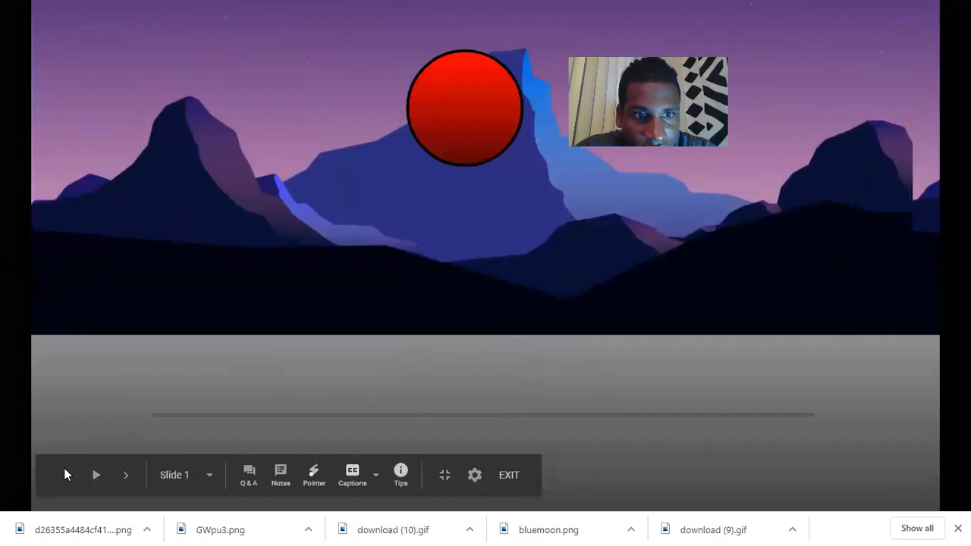
left_click(510, 474)
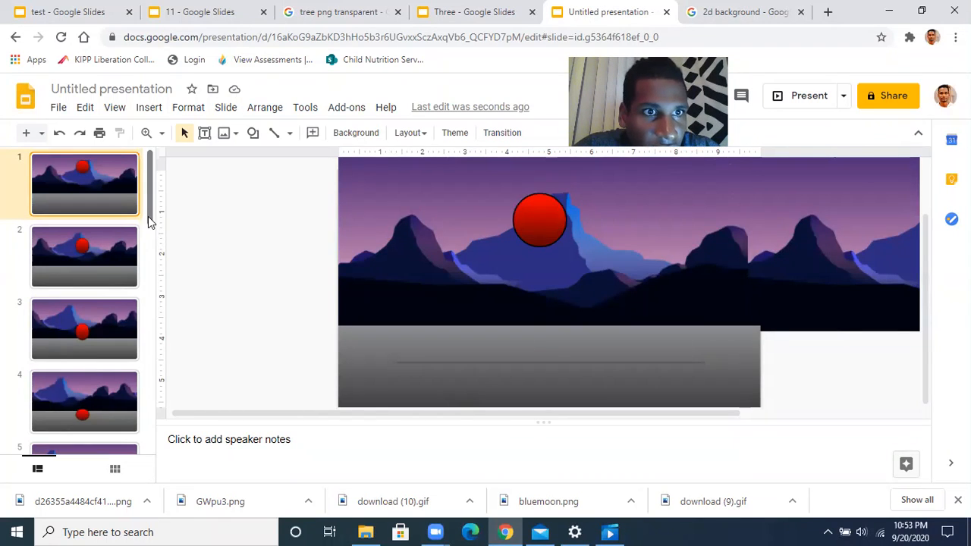
left_click_drag(148, 216, 169, 159)
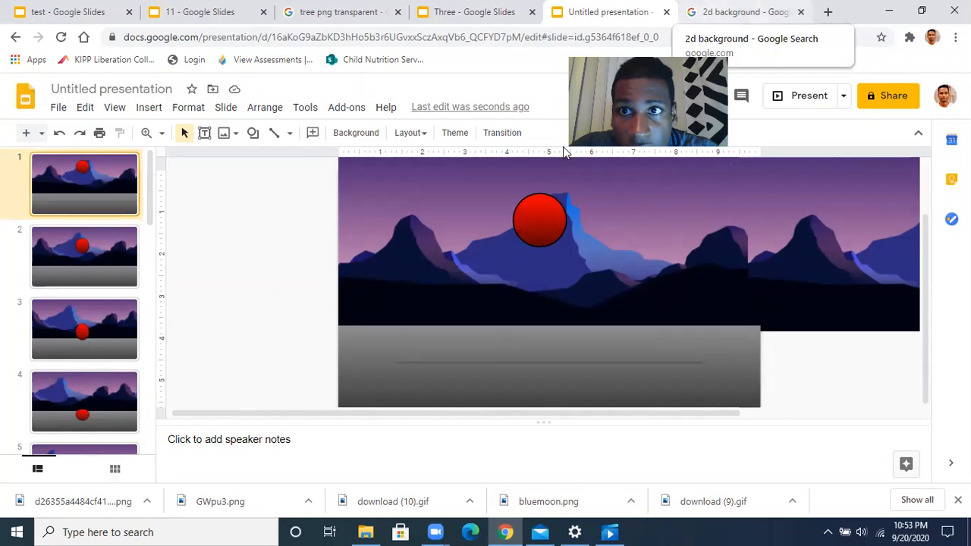
Search Google for 'tree' in the 2d background tab
key("ctrl+Tab")
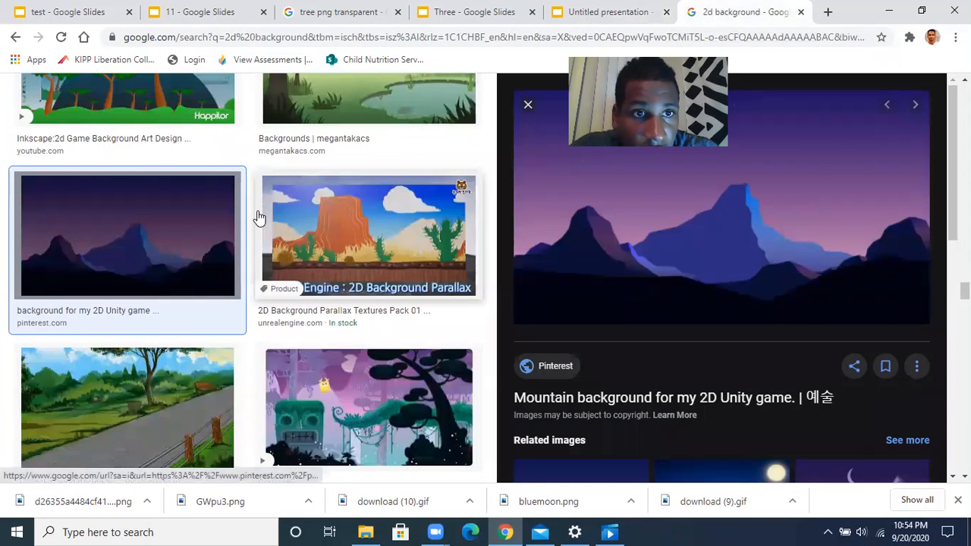
scroll(259, 219, "up", 20)
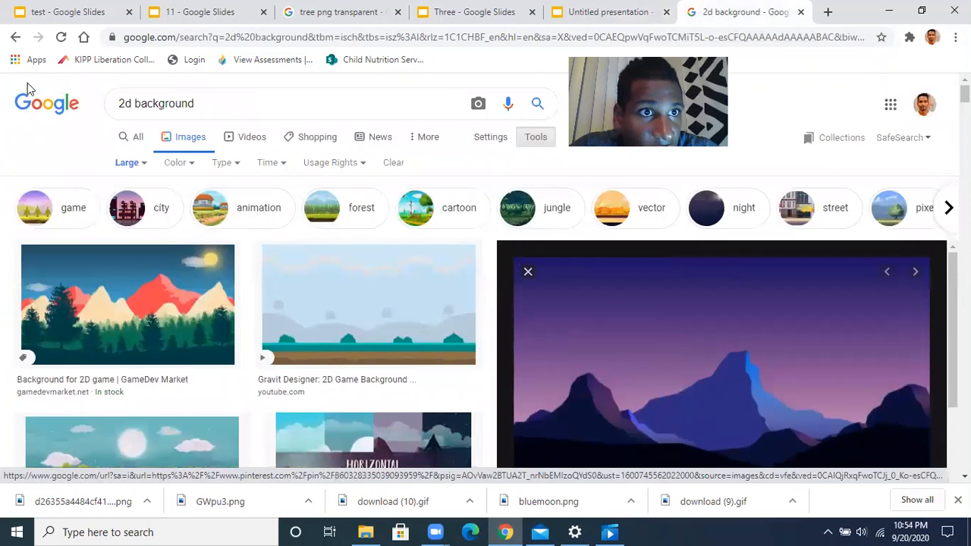
left_click(46, 104)
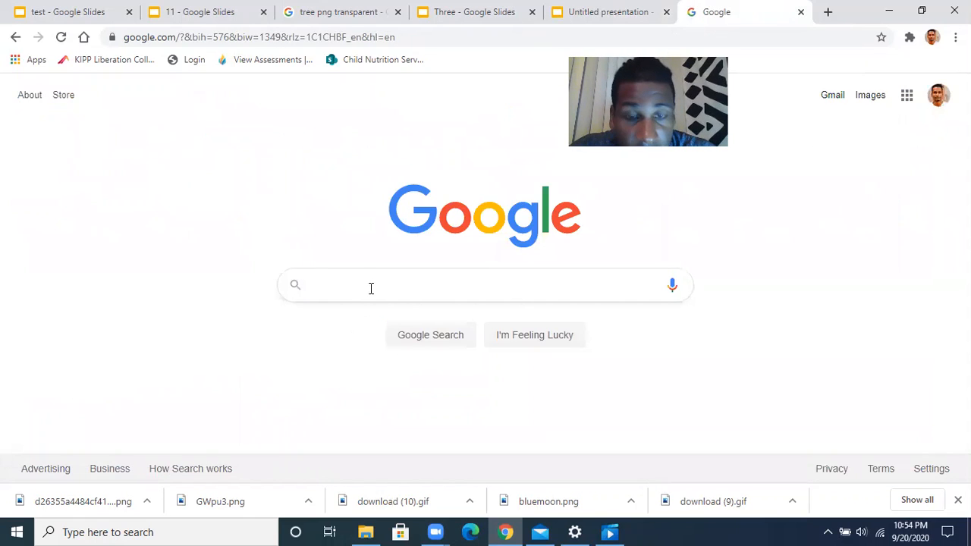
type("tree")
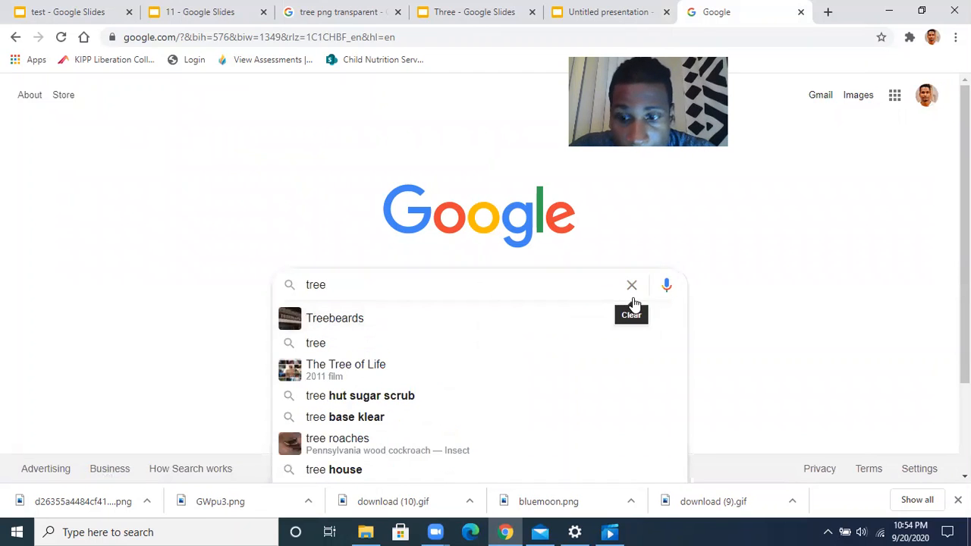
key("Return")
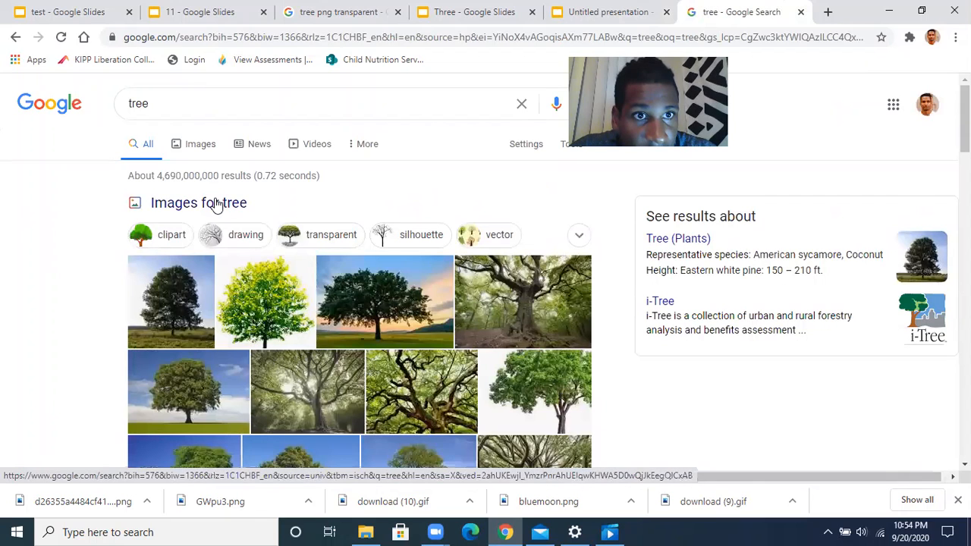
Refine the search to the 'tree png' suggestion
left_click(171, 103)
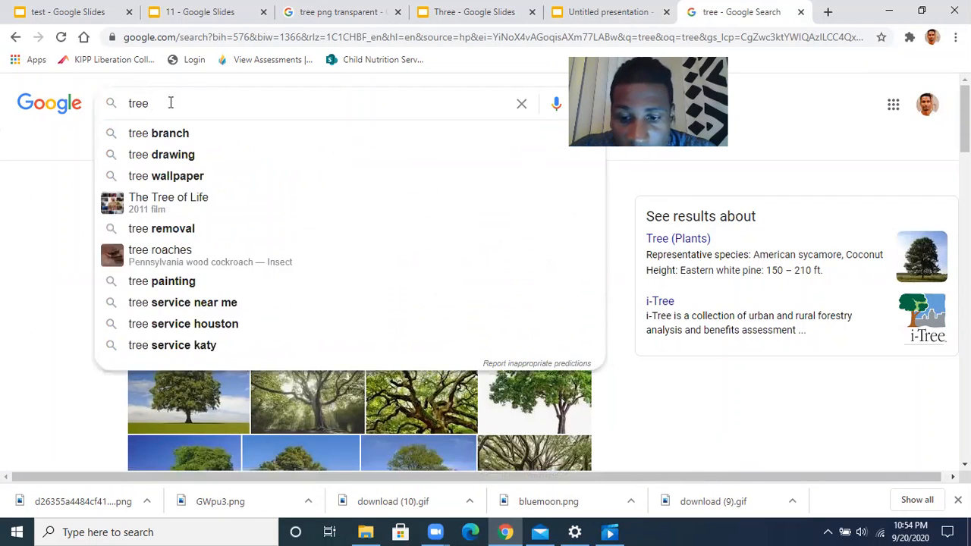
type("p")
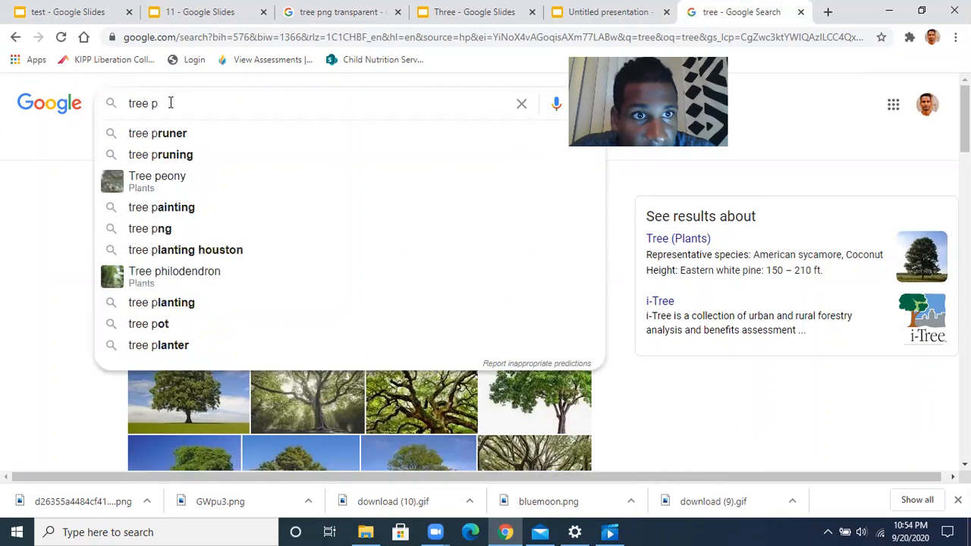
type("ng")
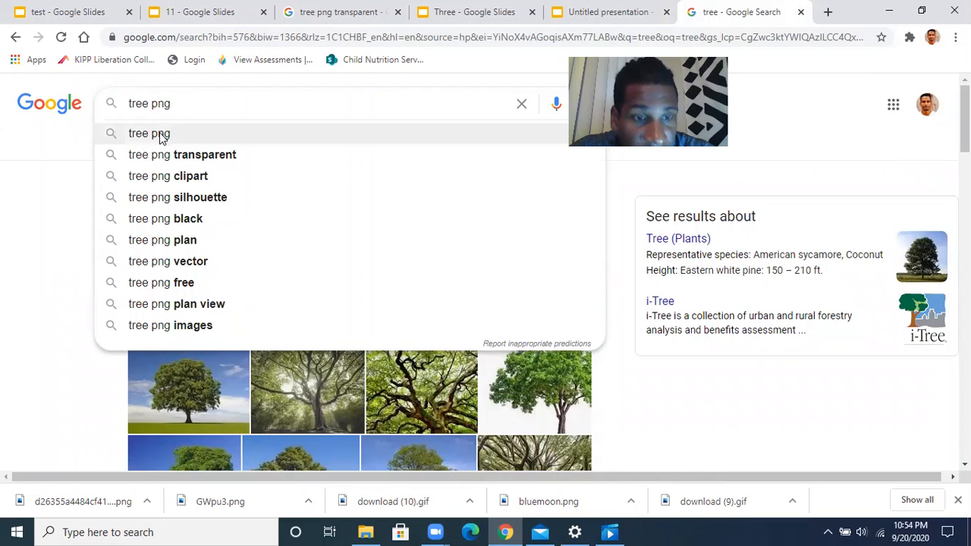
left_click(161, 134)
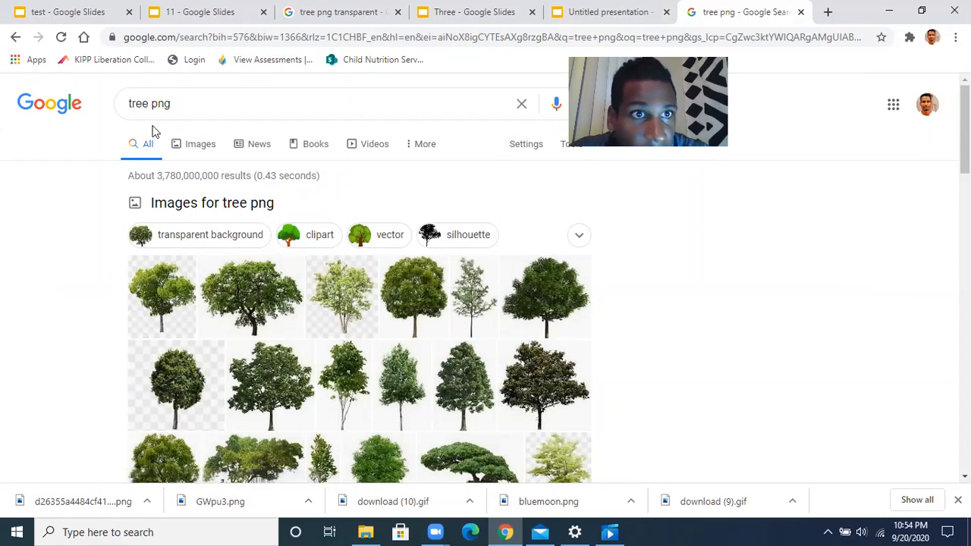
left_click_drag(148, 106, 132, 102)
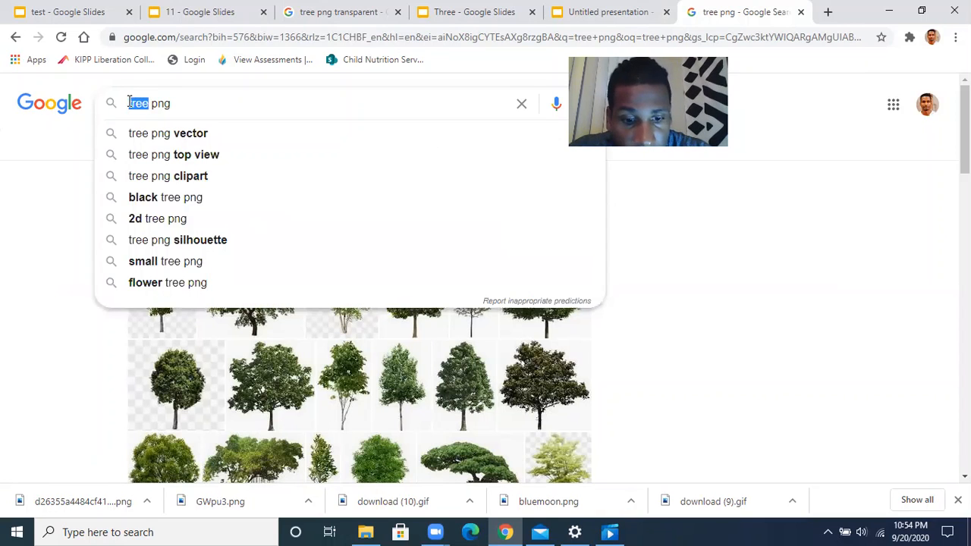
Search for 'rock png' and switch to image results
type("rock")
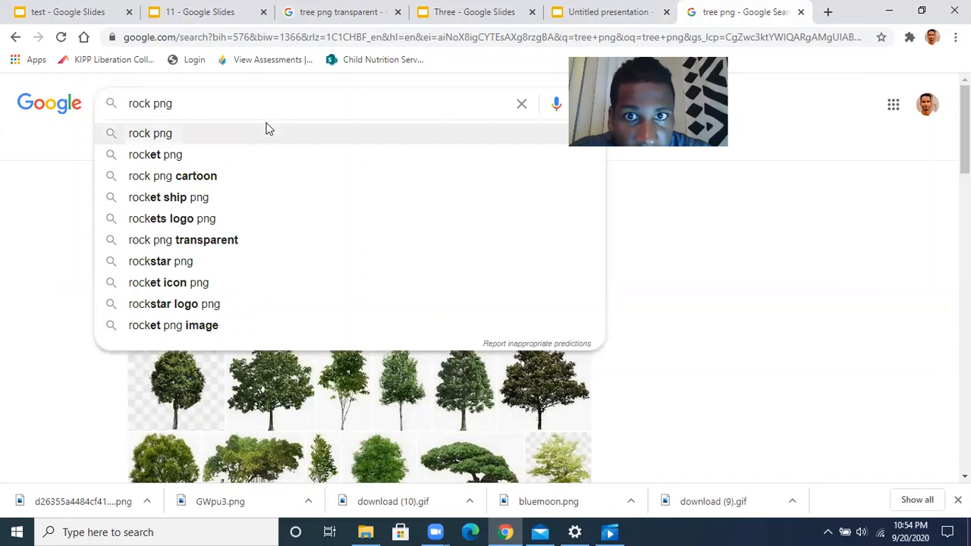
left_click(275, 128)
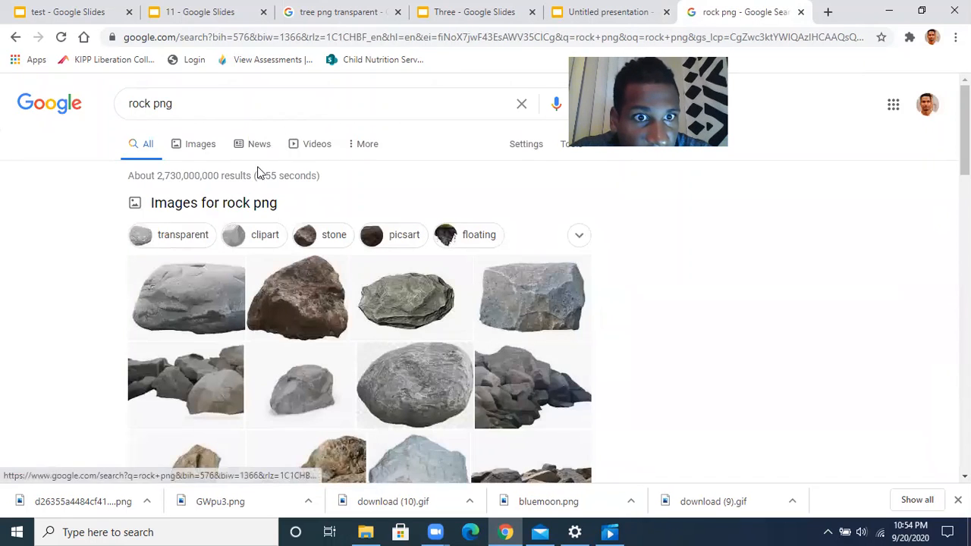
left_click(195, 154)
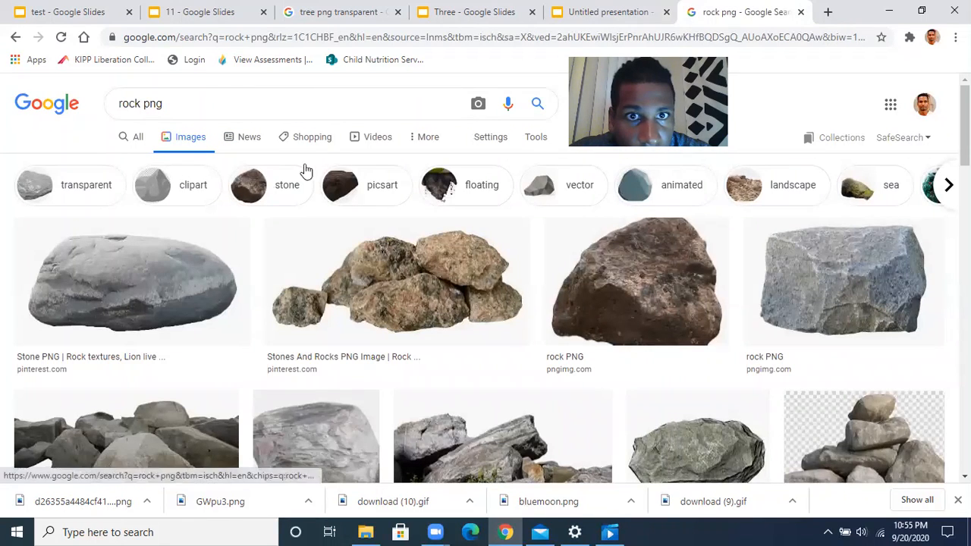
Filter the rock images to Large size and Transparent colour
left_click(529, 144)
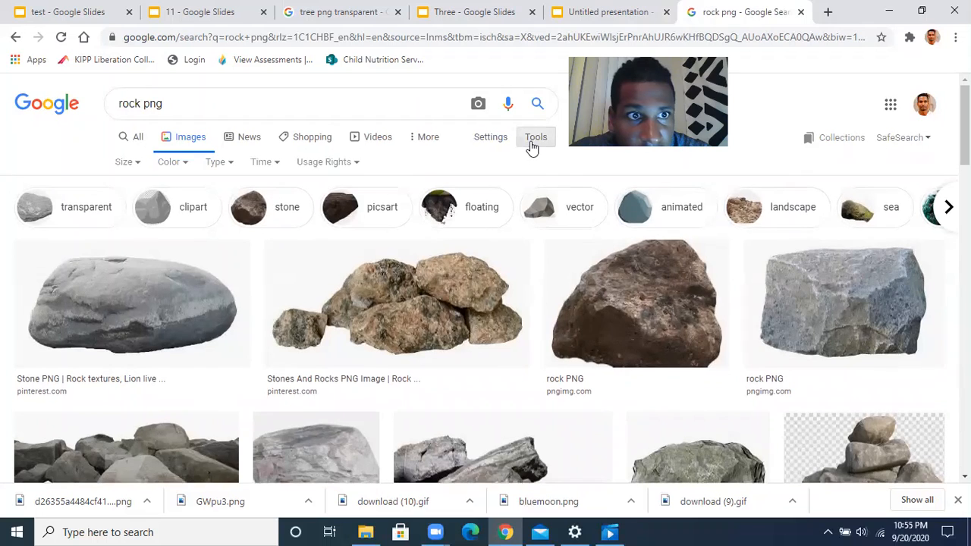
left_click(127, 164)
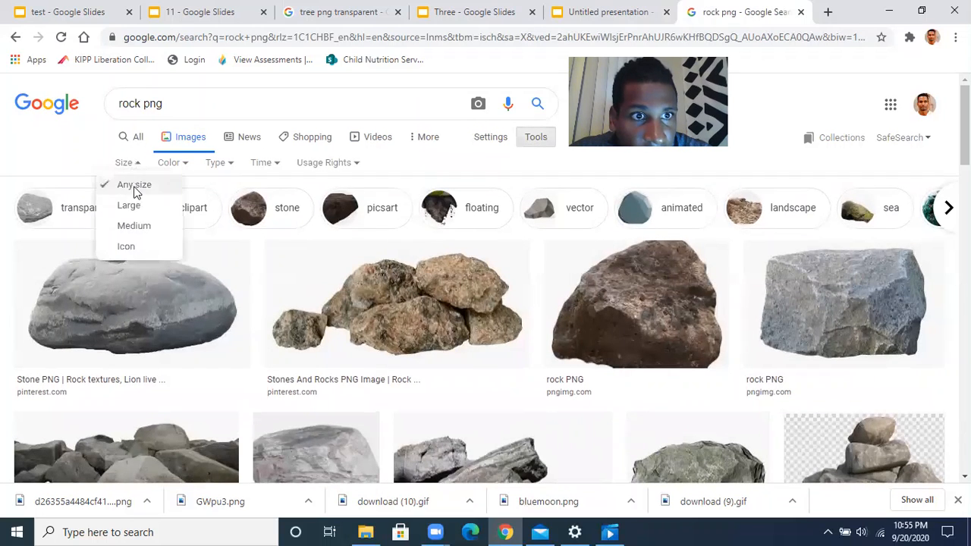
left_click(132, 206)
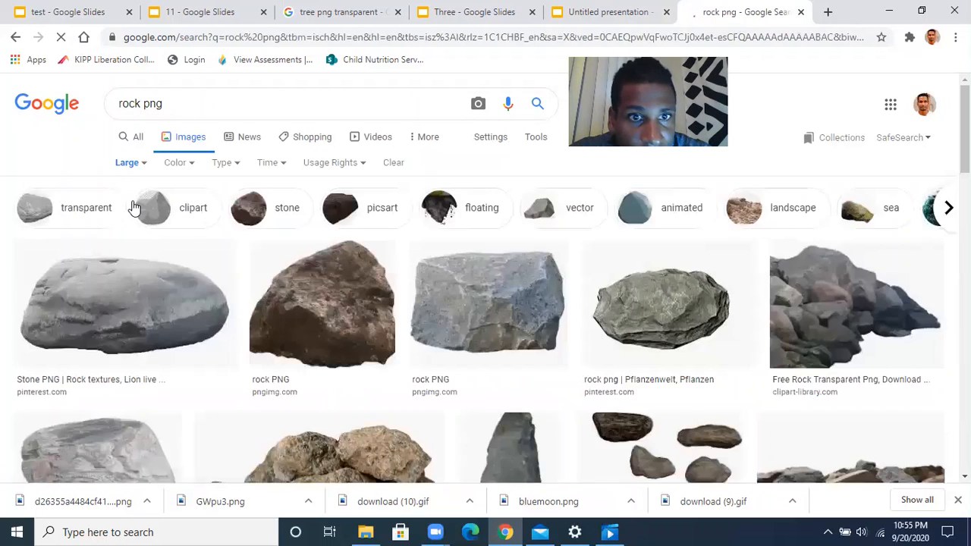
left_click(179, 165)
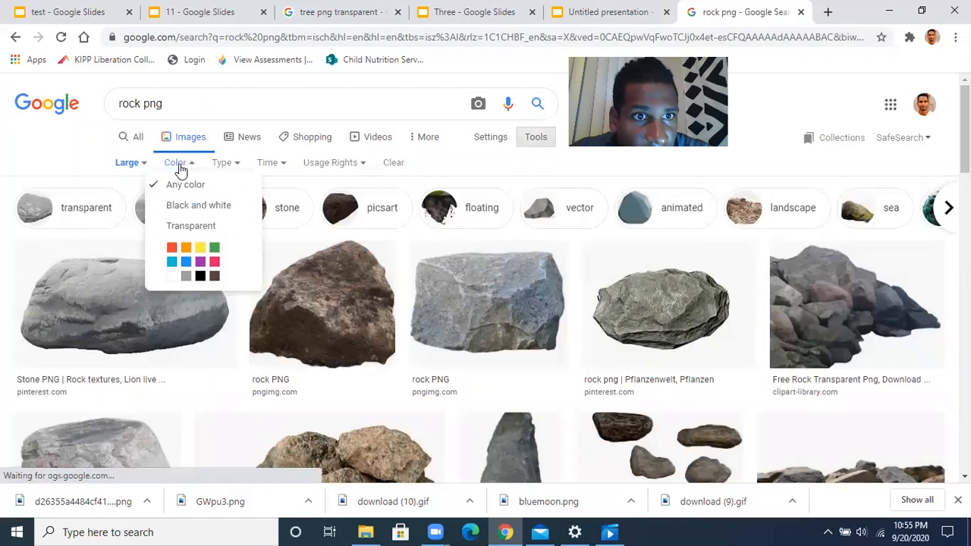
left_click(192, 226)
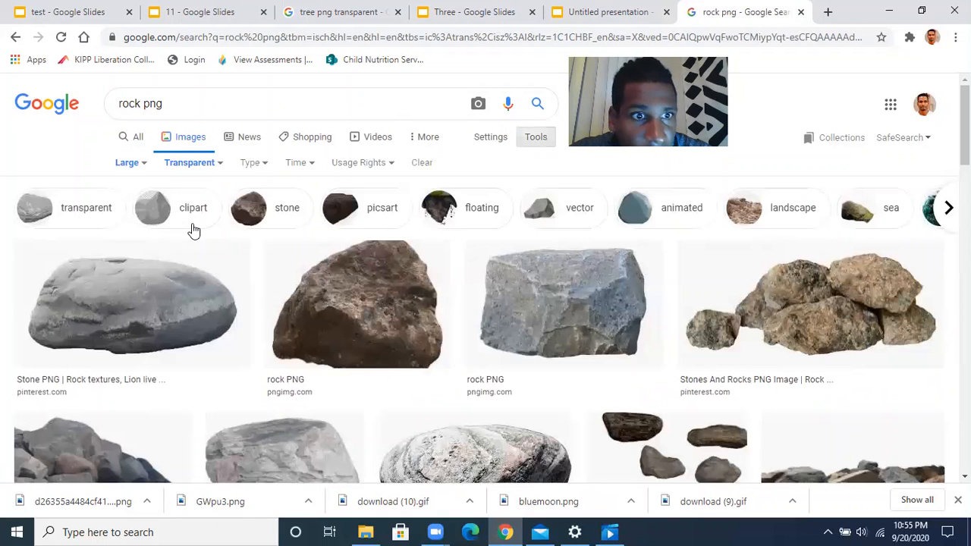
scroll(195, 282, "down", 4)
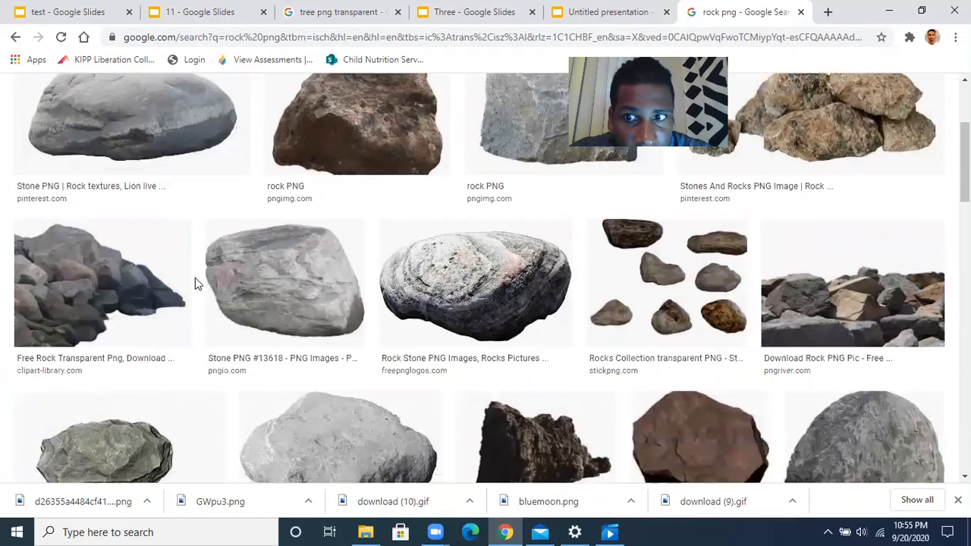
scroll(195, 281, "up", 5)
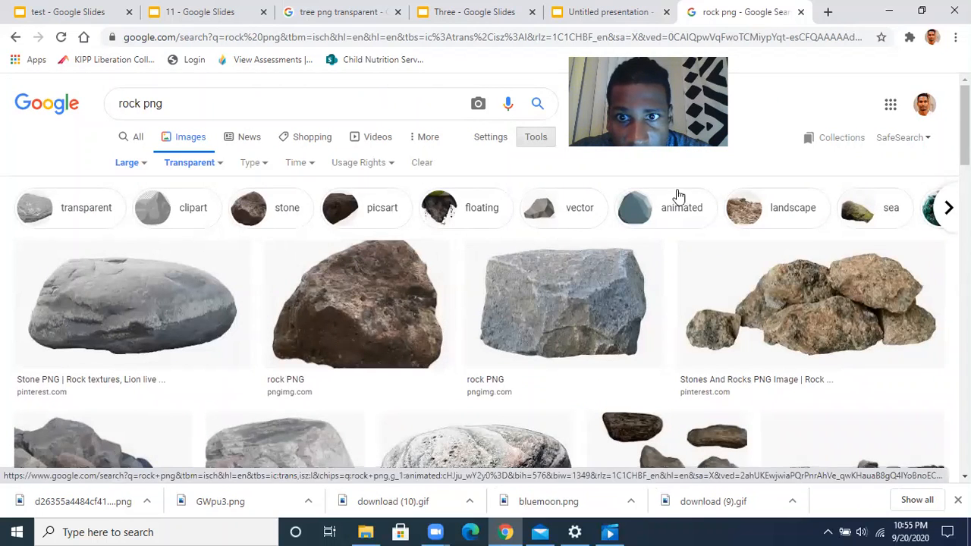
Narrow the rock results to clip-art drawings and browse them
left_click(569, 219)
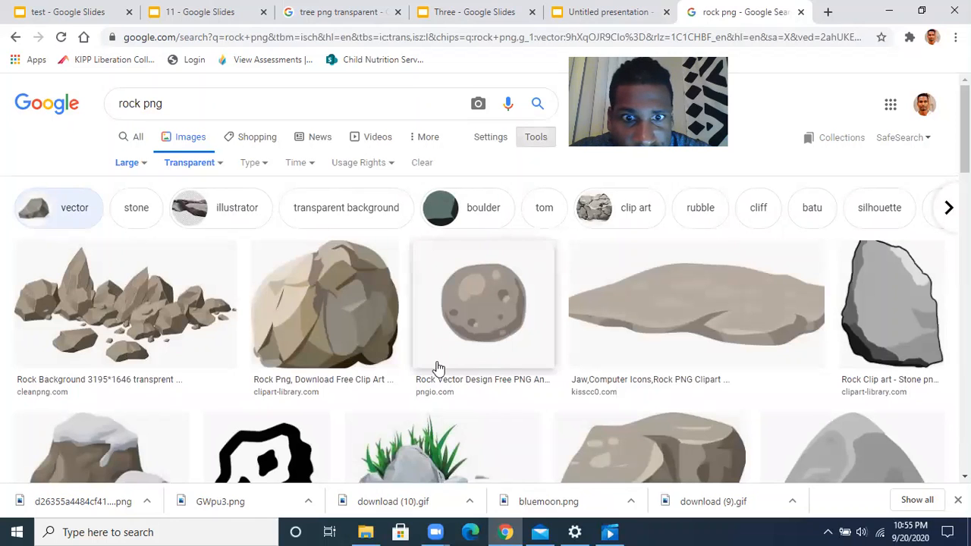
scroll(438, 368, "down", 2)
scroll(439, 368, "down", 1)
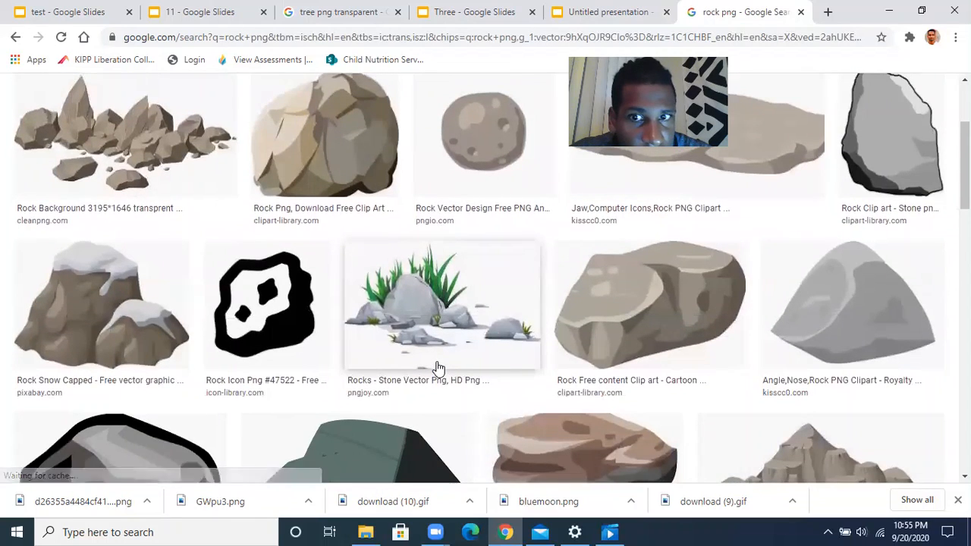
scroll(439, 368, "down", 2)
scroll(438, 369, "down", 1)
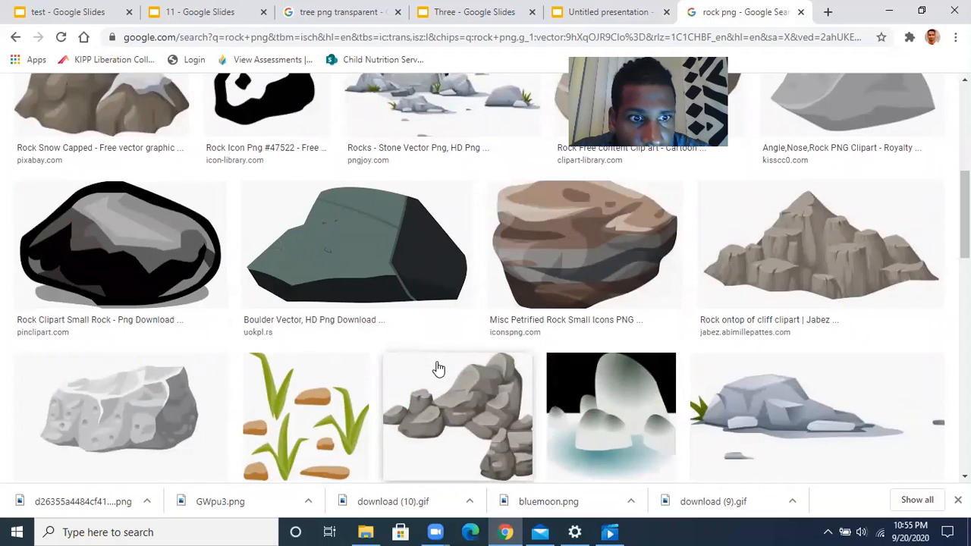
scroll(438, 369, "up", 5)
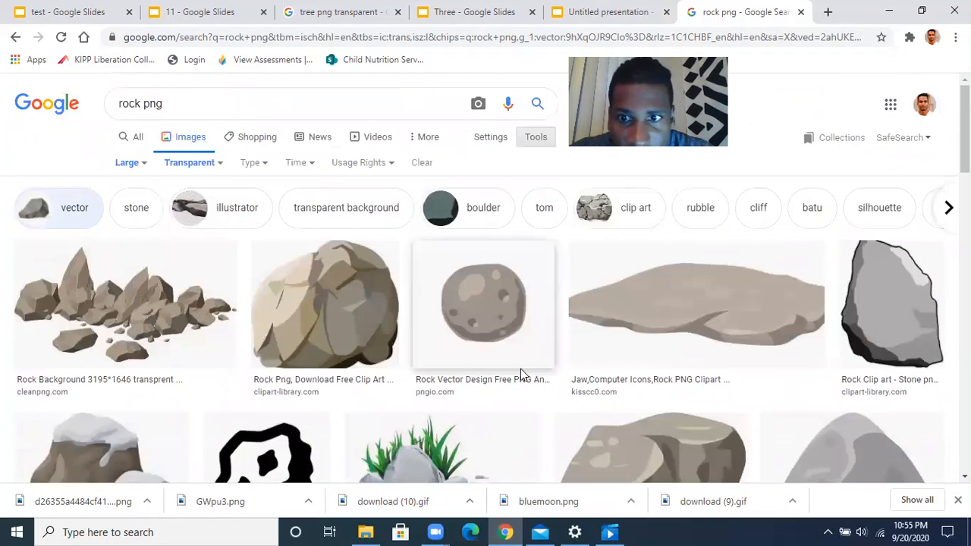
scroll(762, 341, "down", 2)
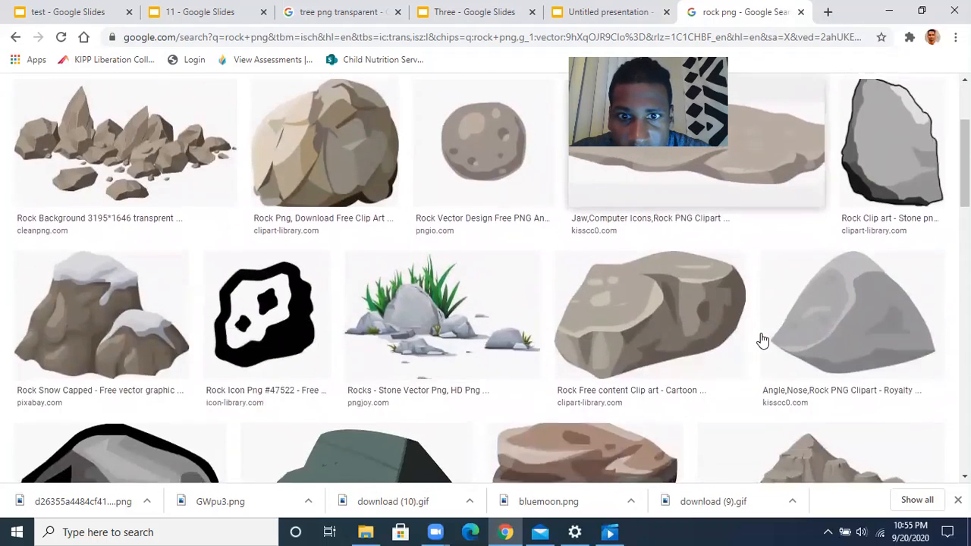
scroll(763, 341, "up", 3)
Save the grey clip-art rock image to Downloads and return to the presentation
left_click(862, 317)
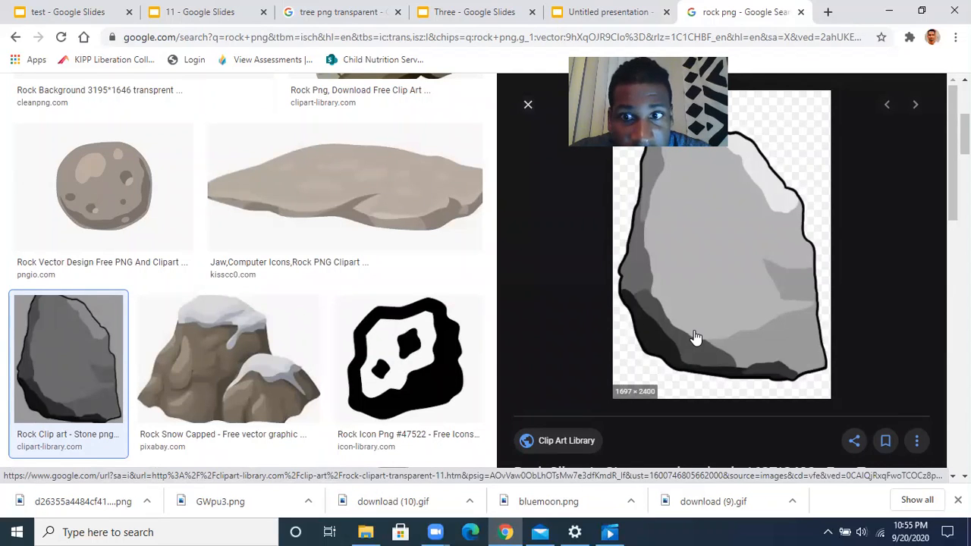
right_click(656, 304)
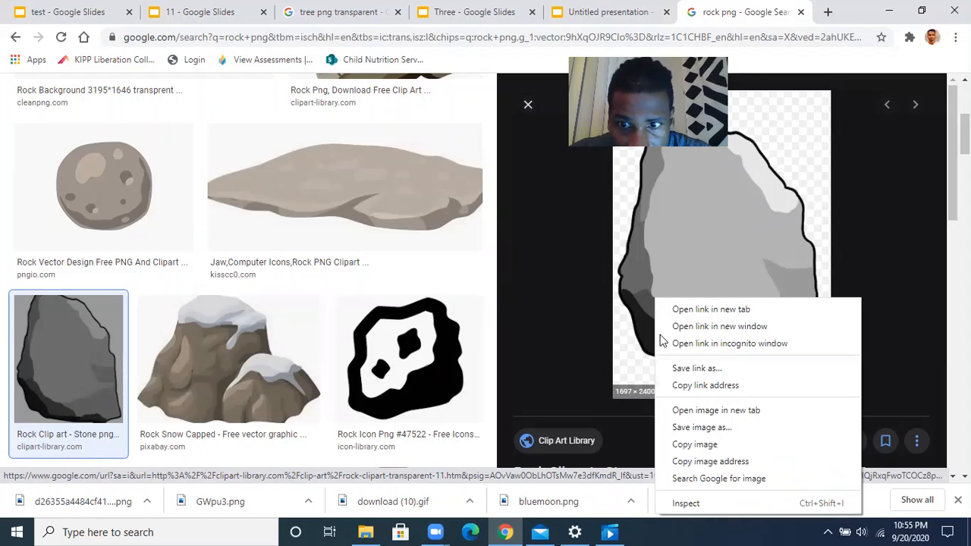
left_click(691, 427)
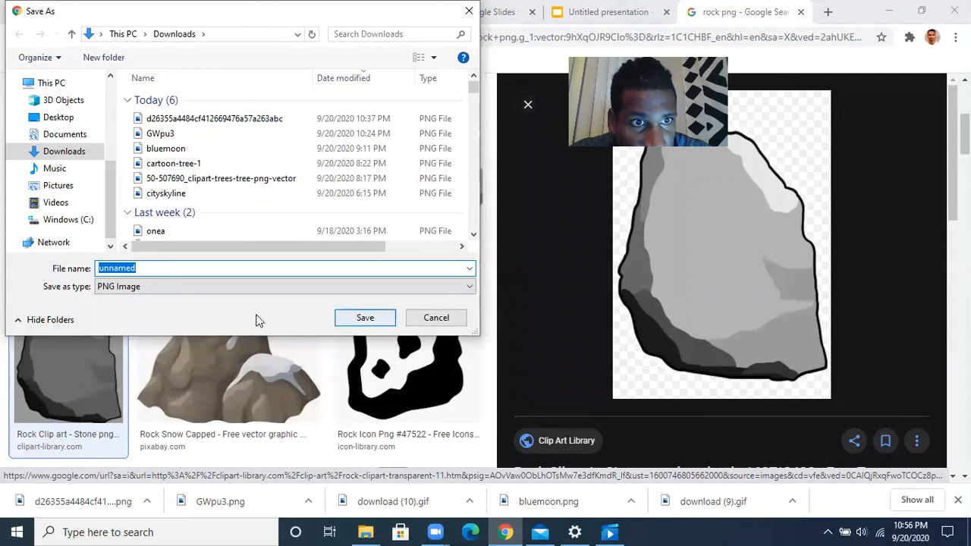
left_click(357, 318)
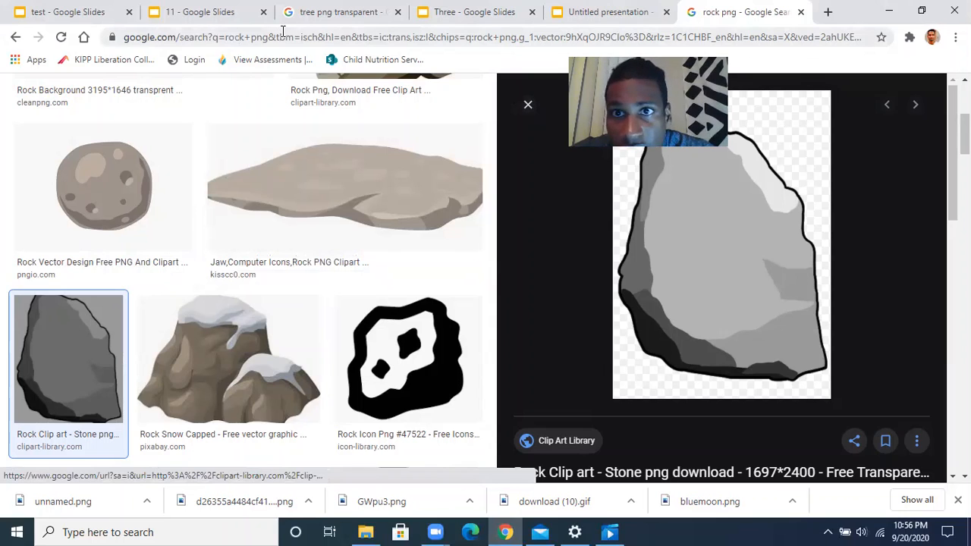
key("ctrl+shift+Tab")
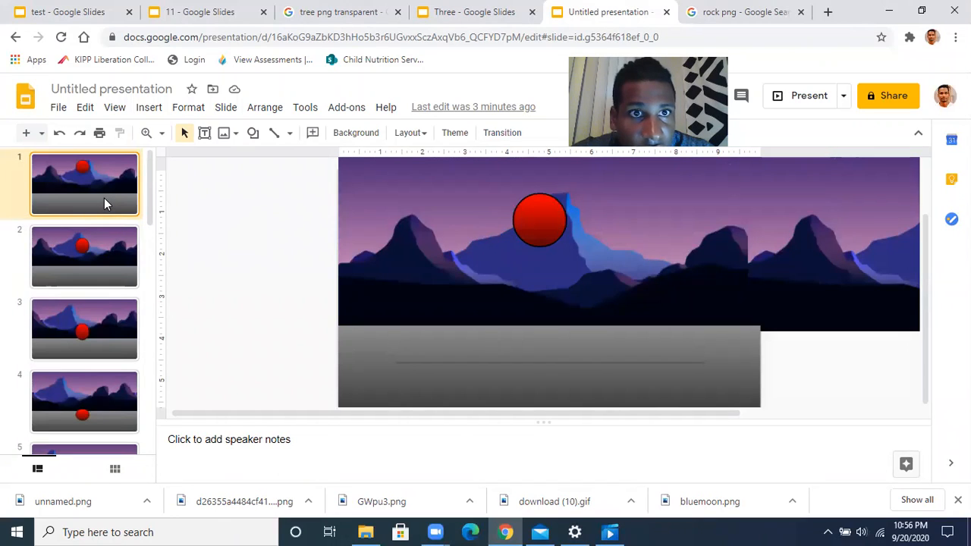
Insert the 'unnamed' rock image onto slide 1 from the computer
left_click(160, 112)
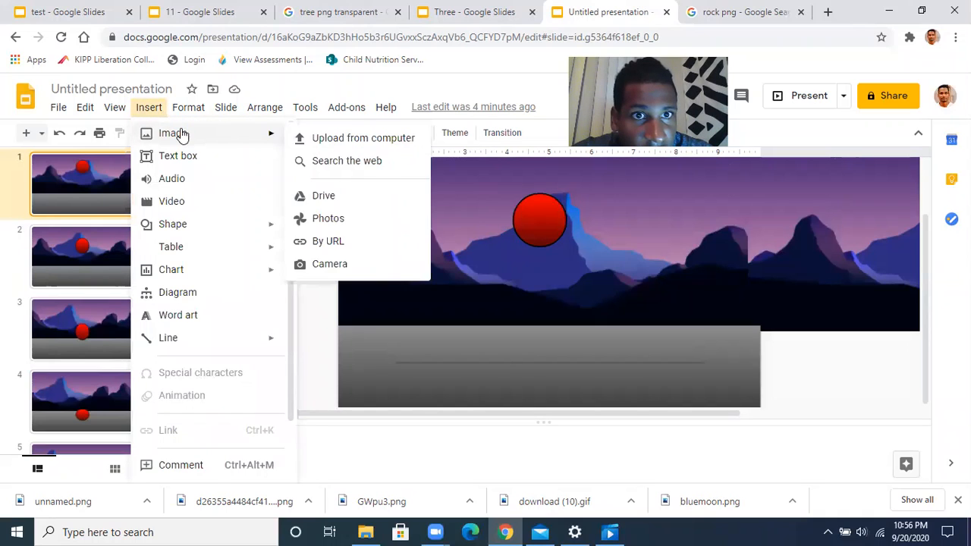
mouse_move(271, 133)
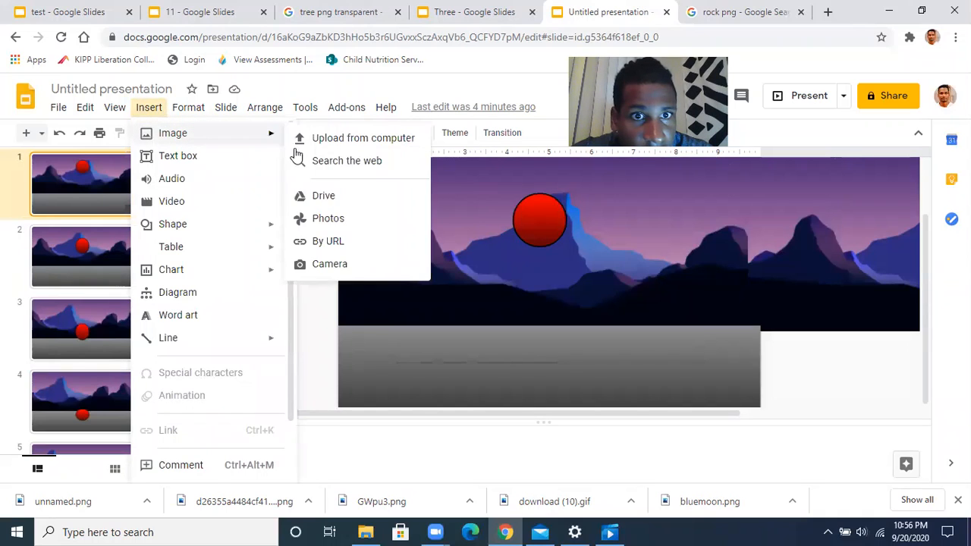
left_click(354, 142)
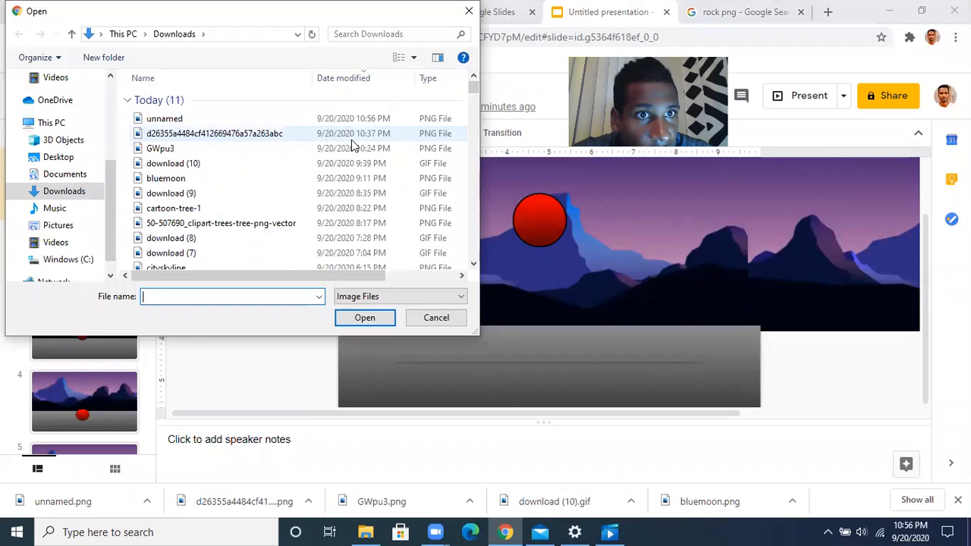
left_click(161, 120)
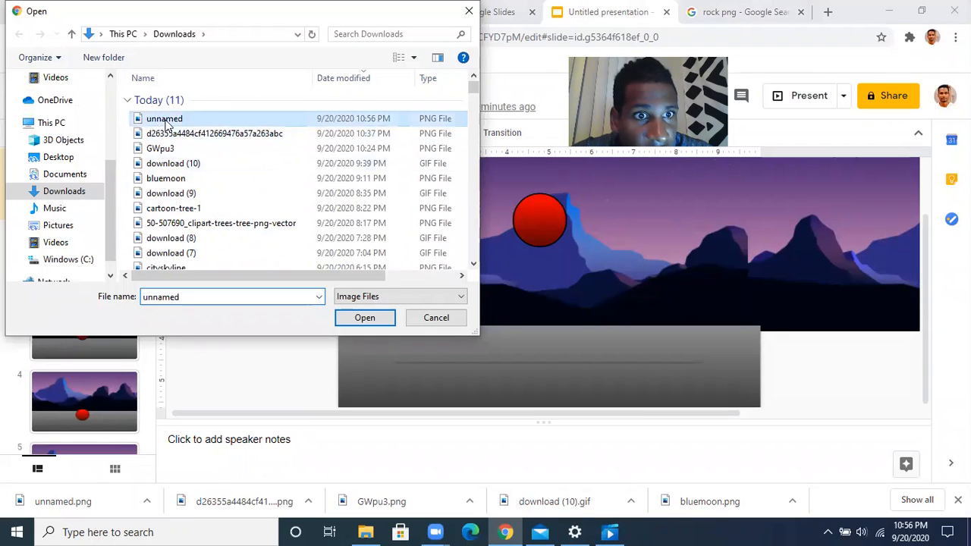
left_click(371, 322)
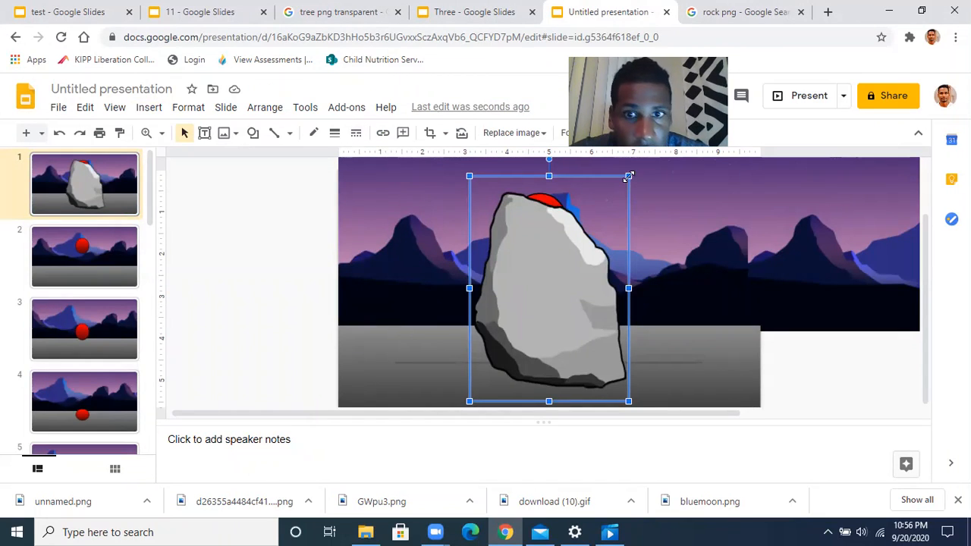
Shrink the rock and place it over the mountains on the right
left_click_drag(623, 185, 561, 271)
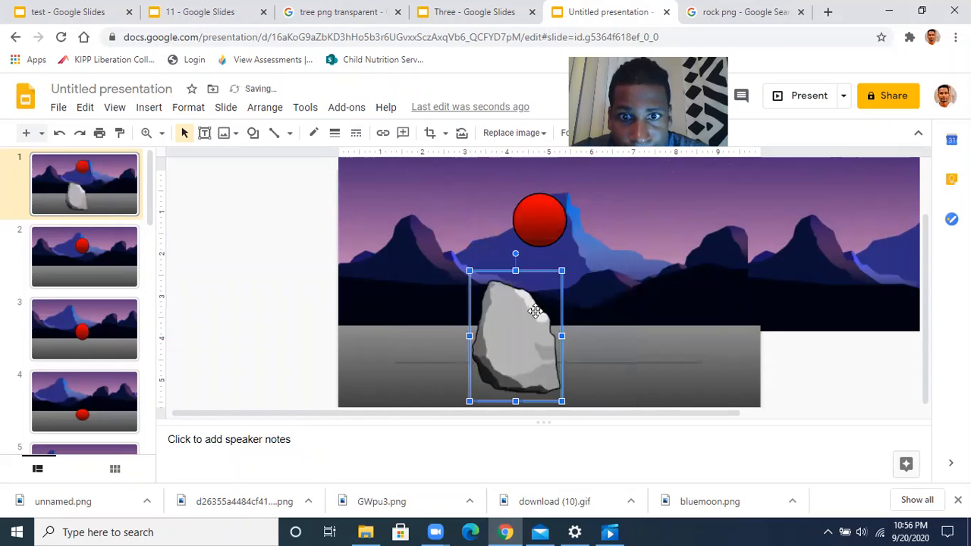
left_click_drag(515, 328, 780, 275)
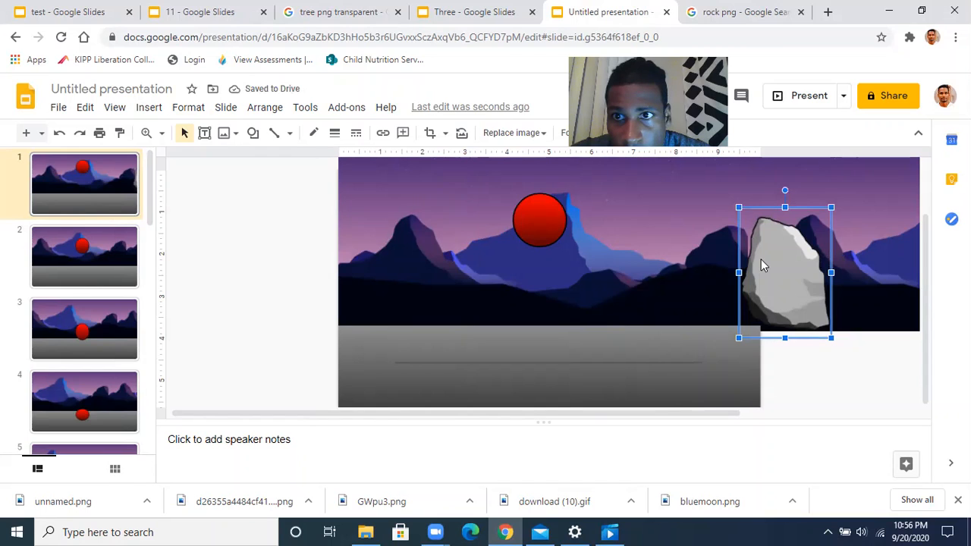
left_click_drag(761, 262, 746, 259)
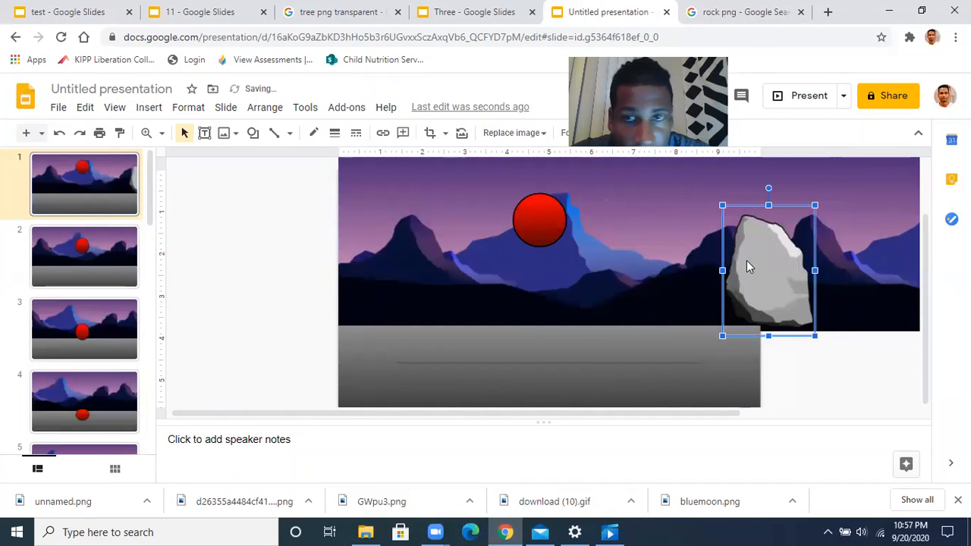
left_click(918, 134)
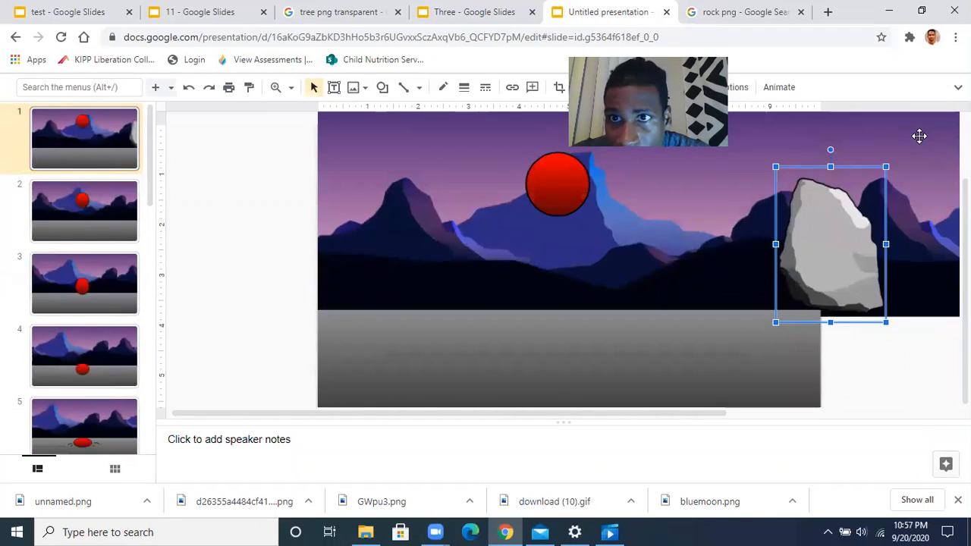
left_click(959, 88)
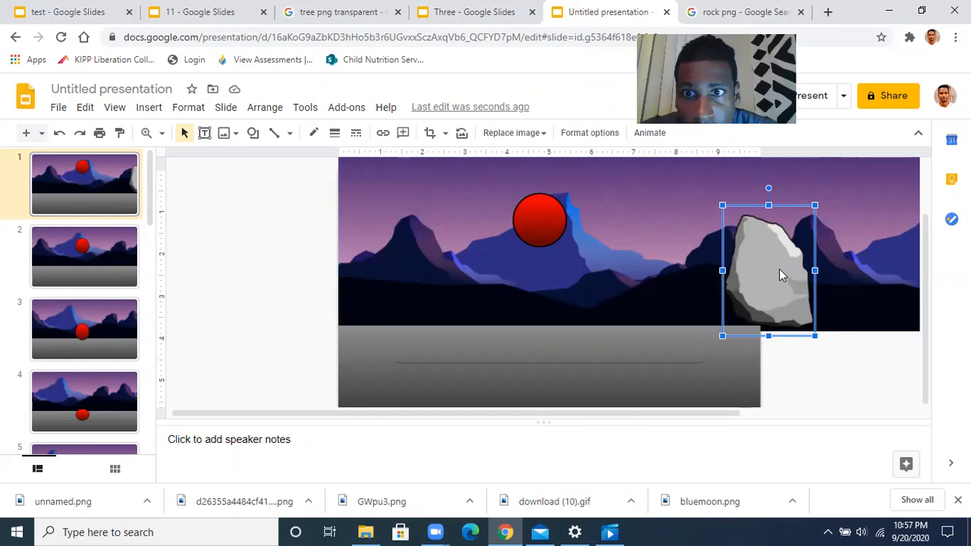
Recolor the rock image on slide 1 with the teal Dark 7 preset
left_click(586, 136)
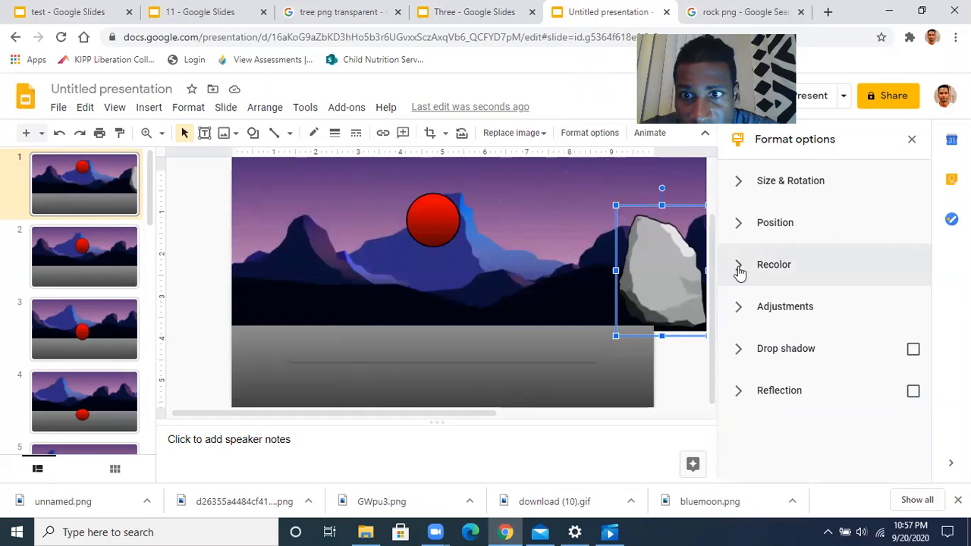
left_click(740, 270)
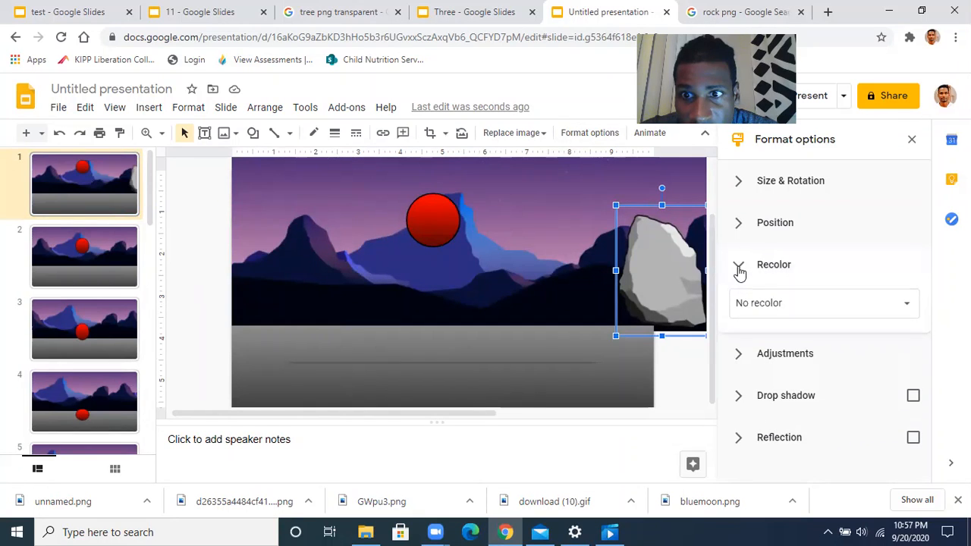
left_click(786, 302)
scroll(788, 357, "down", 2)
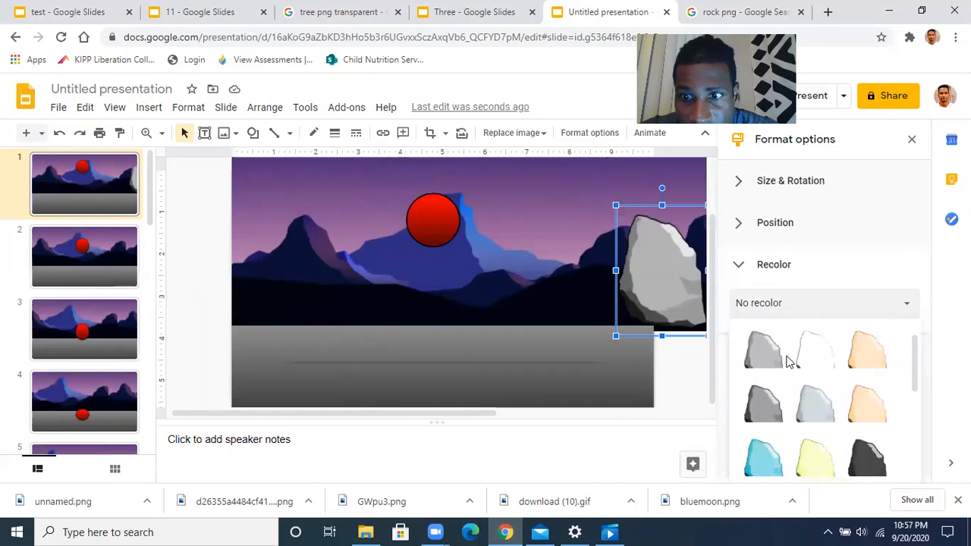
scroll(787, 362, "down", 3)
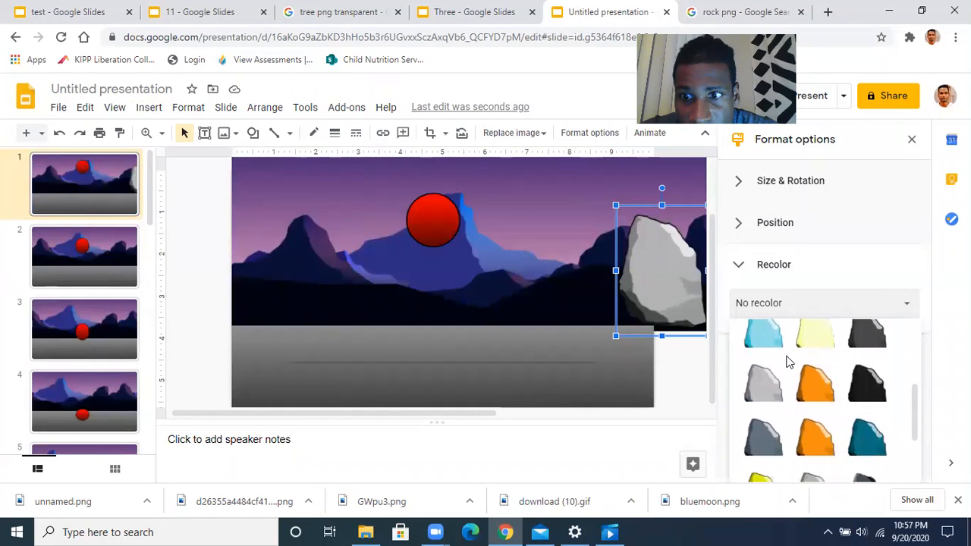
scroll(785, 383, "down", 1)
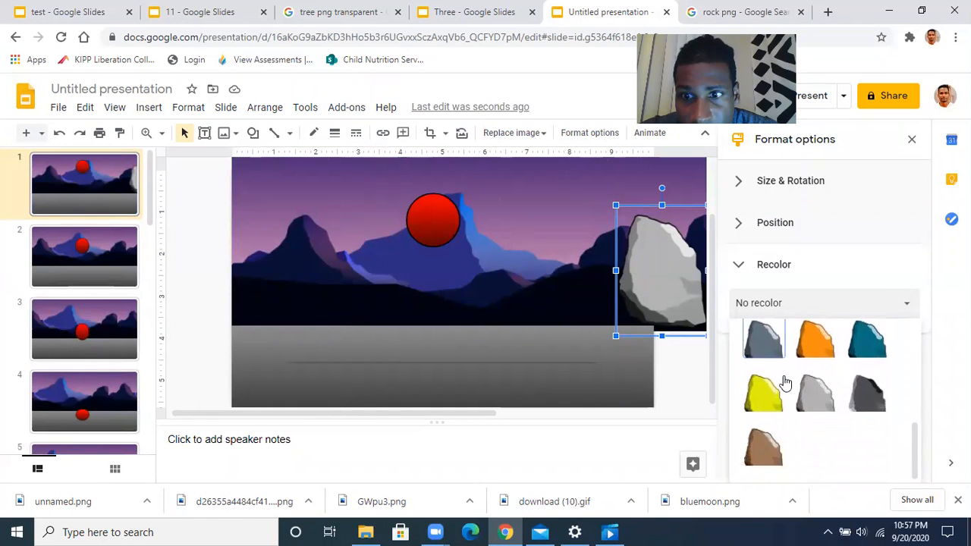
scroll(785, 384, "up", 2)
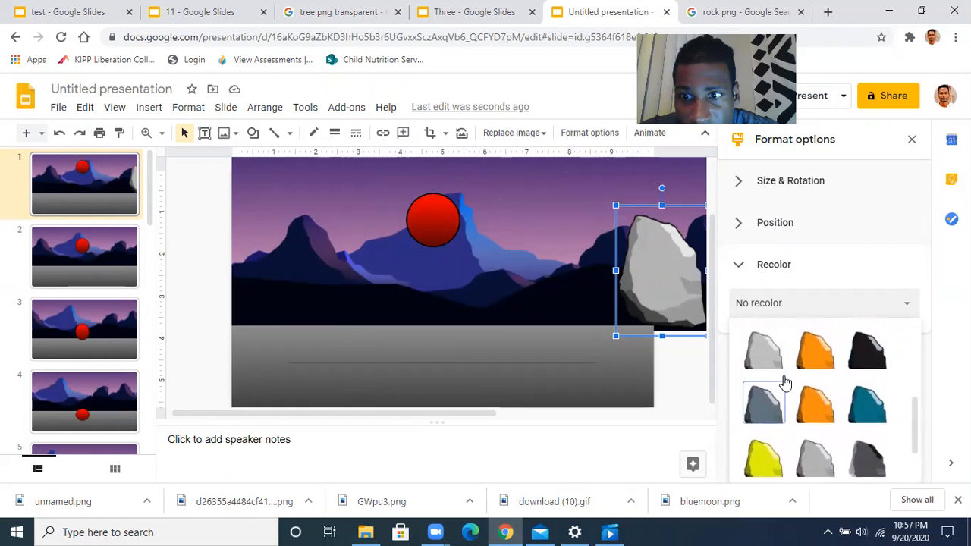
left_click(867, 418)
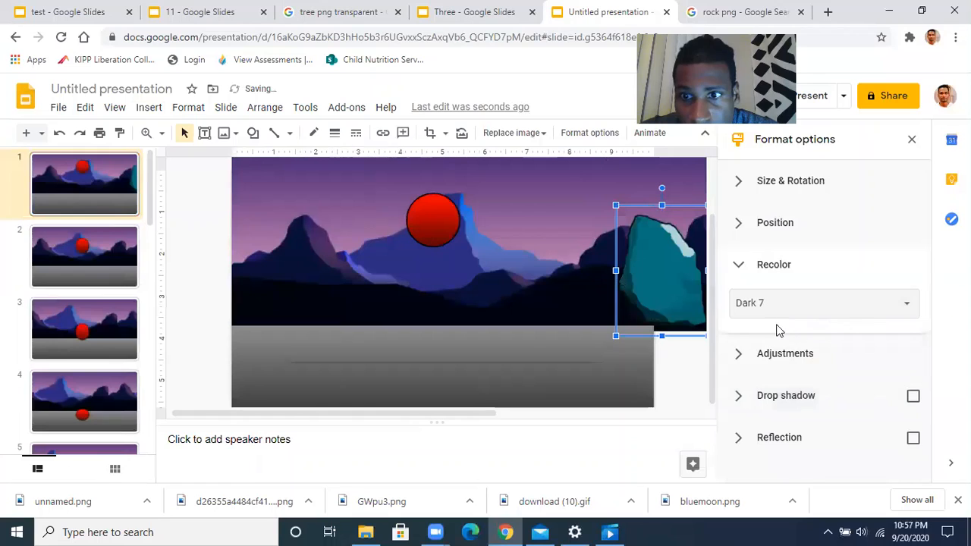
left_click(739, 267)
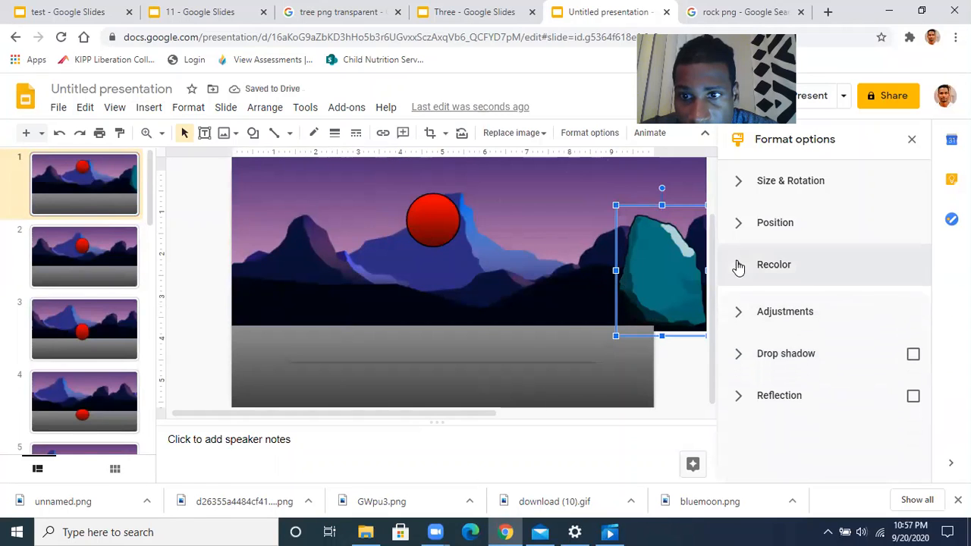
Lower the rock's brightness slightly, then deselect the image
left_click(744, 316)
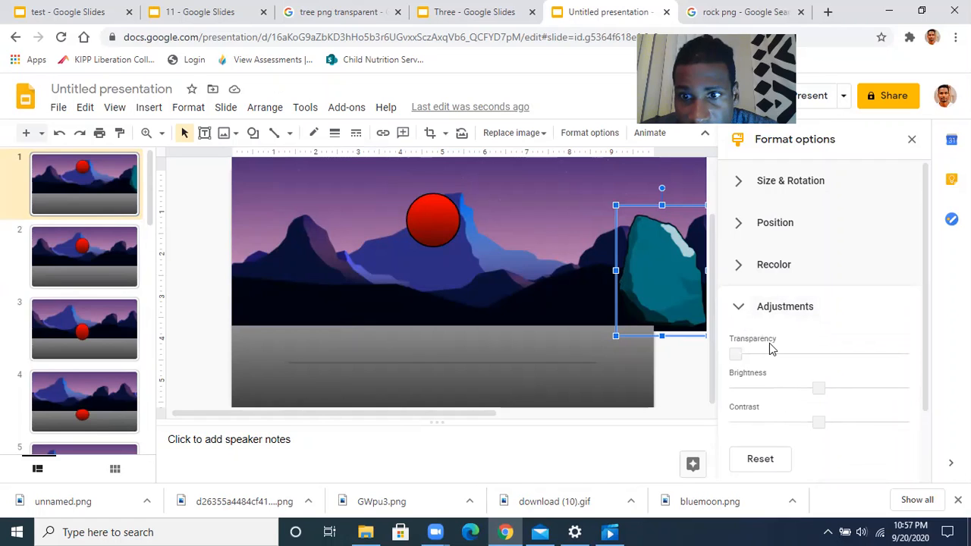
left_click_drag(816, 390, 796, 387)
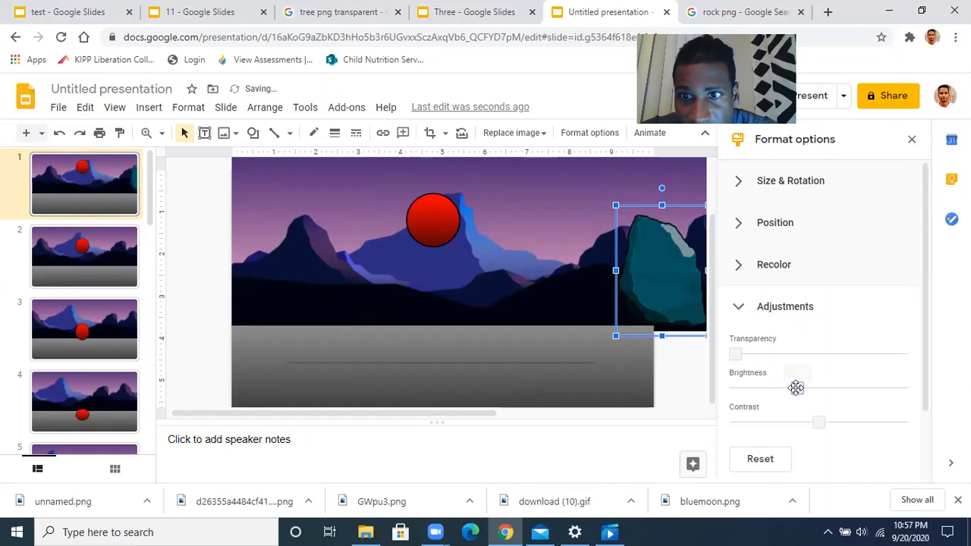
left_click(741, 309)
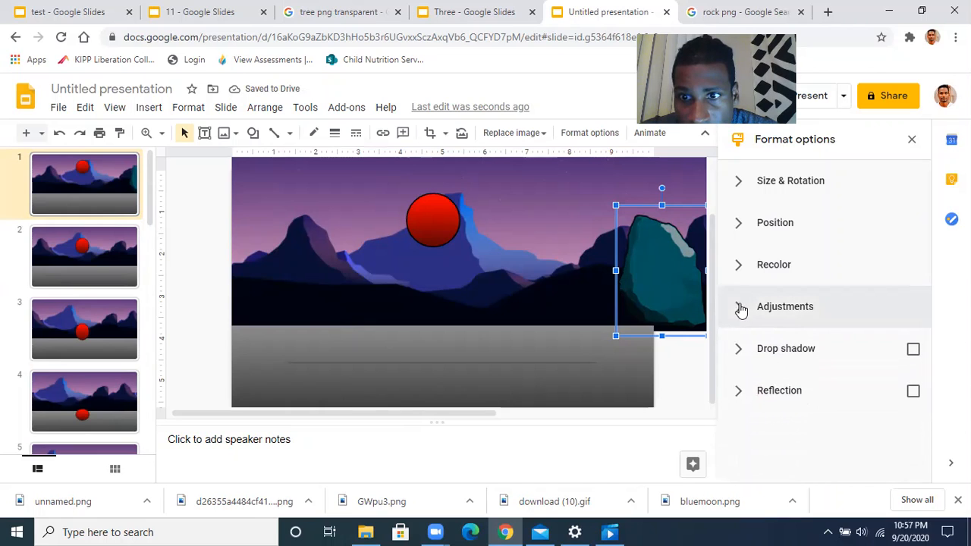
left_click(670, 370)
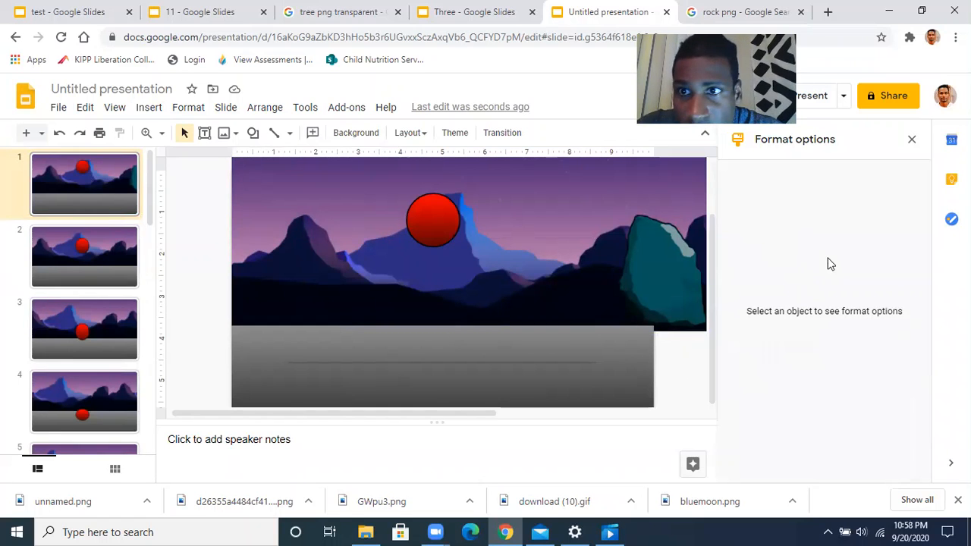
Move the teal rock right on slide 1, compare with slide 8, and reselect the rock
left_click(912, 141)
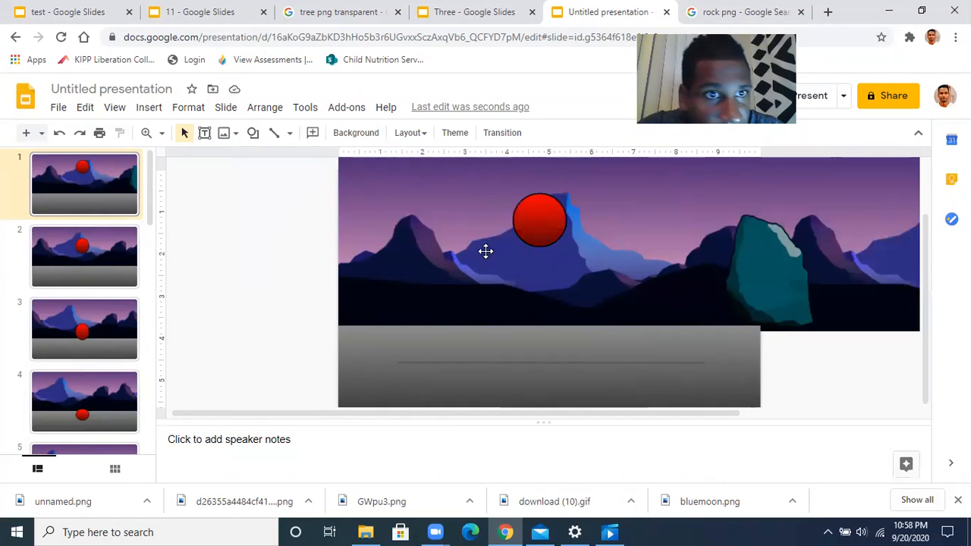
left_click_drag(763, 286, 800, 286)
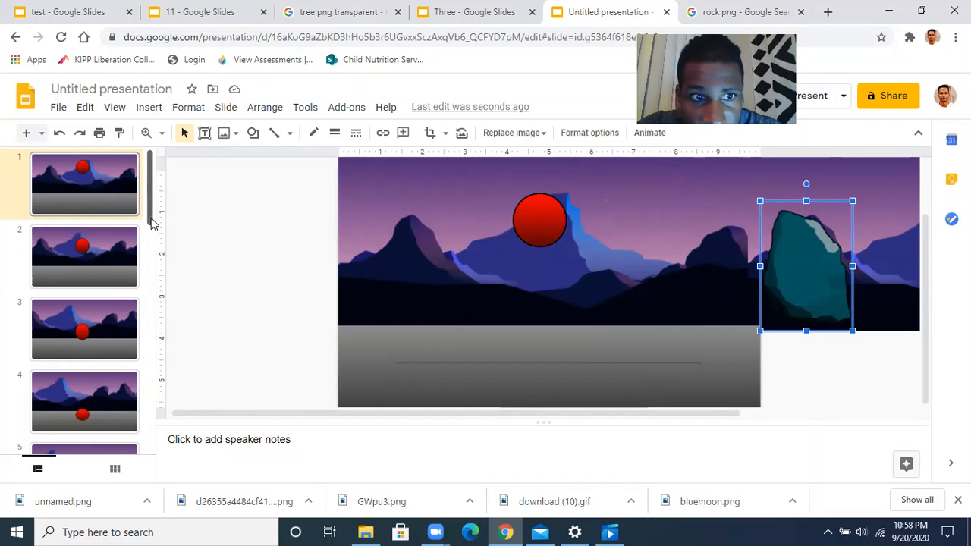
left_click_drag(151, 223, 152, 311)
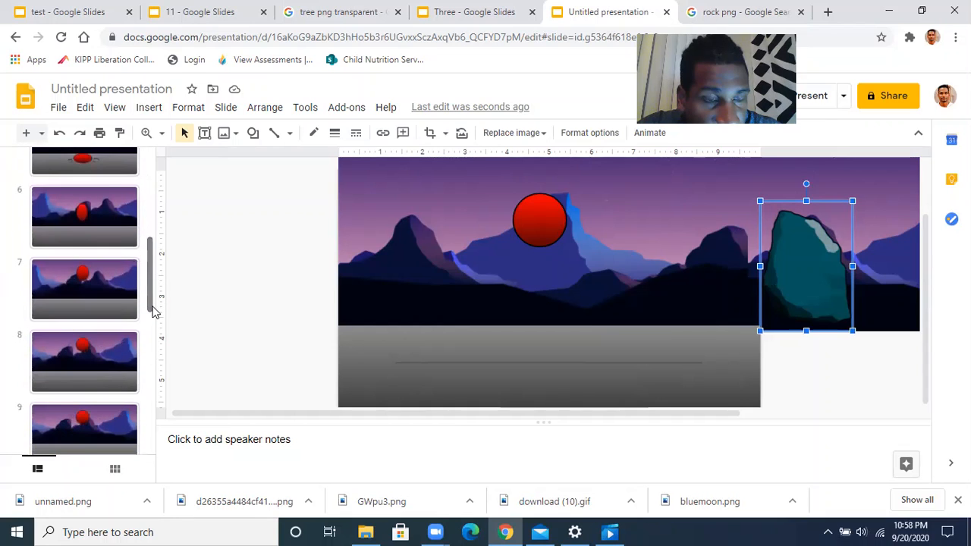
left_click(125, 369)
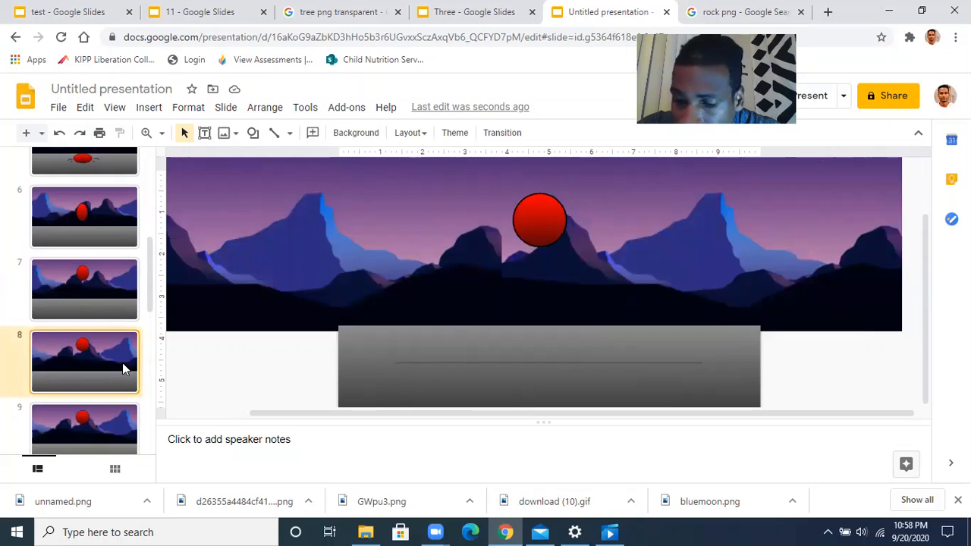
left_click_drag(152, 262, 165, 182)
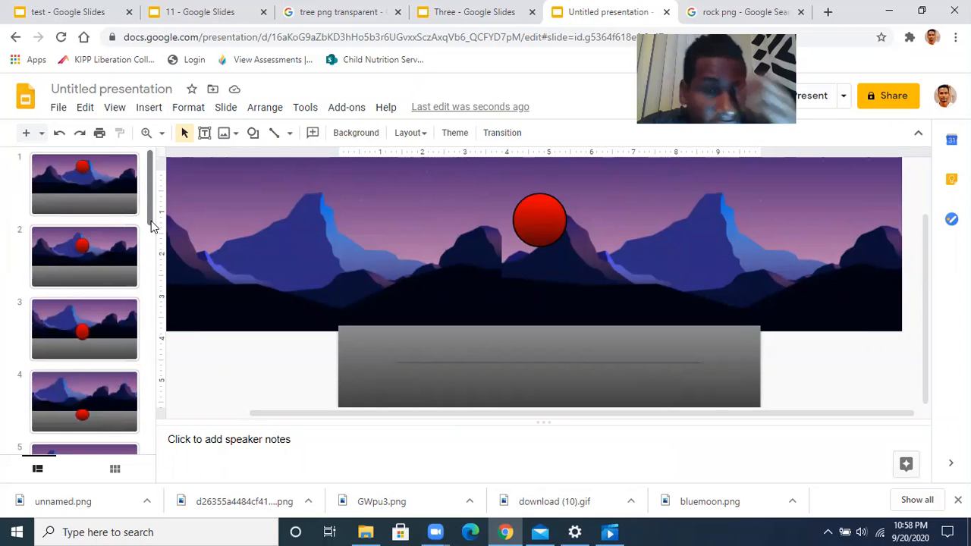
left_click(114, 200)
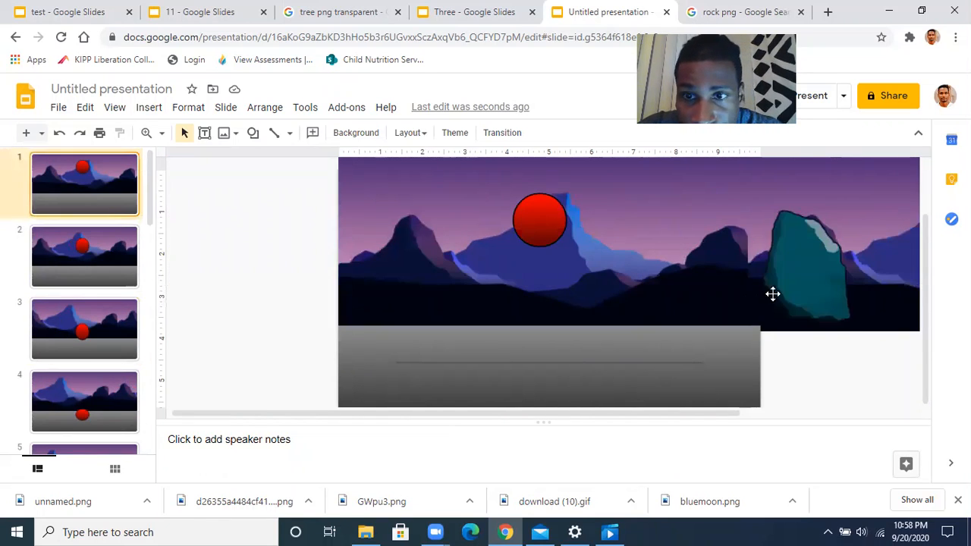
left_click(808, 286)
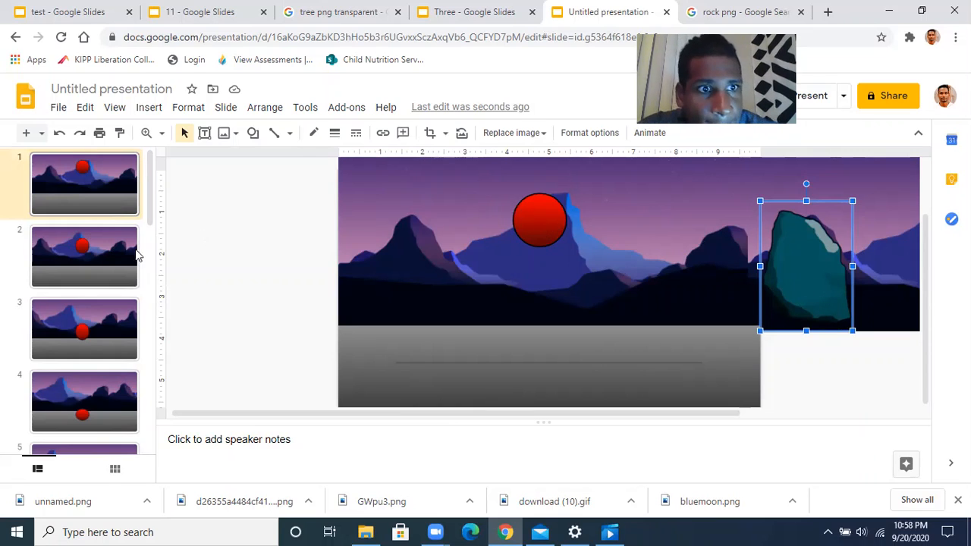
Paste the teal rock onto slides 2 and 3, nudging each copy left
left_click(102, 258)
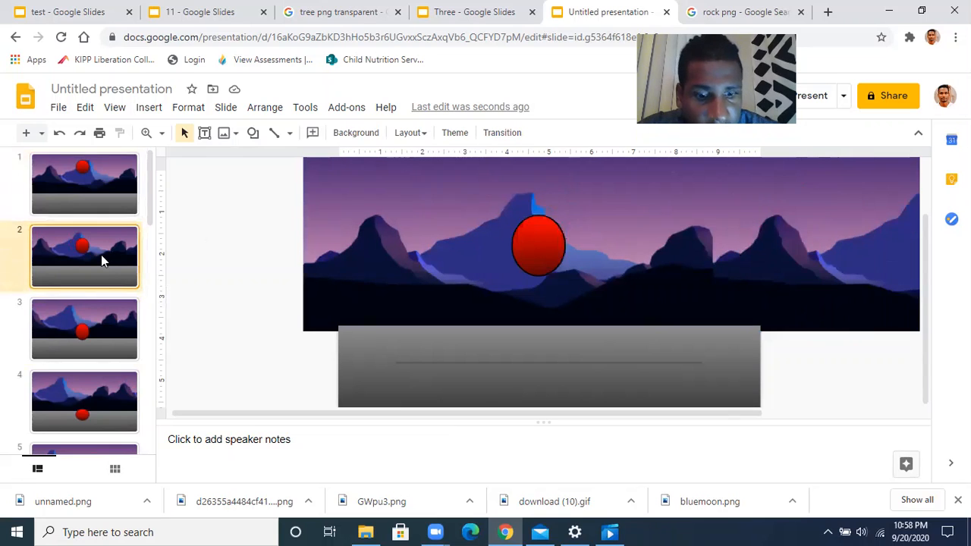
key("ctrl+v")
key("Left")
key("Left")
key("Left")
key("Left")
key("Left")
key("Left")
key("Left")
key("Left")
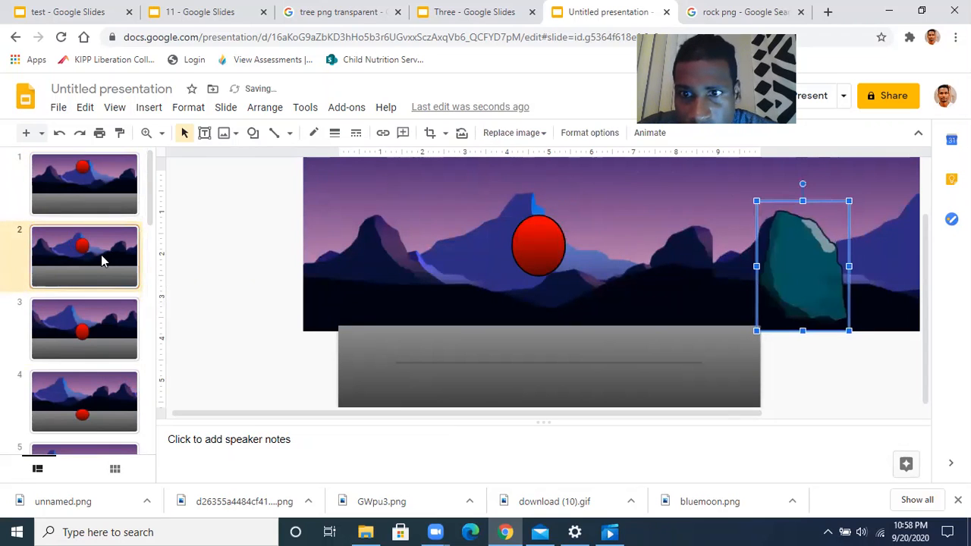
key("Left")
key("Left")
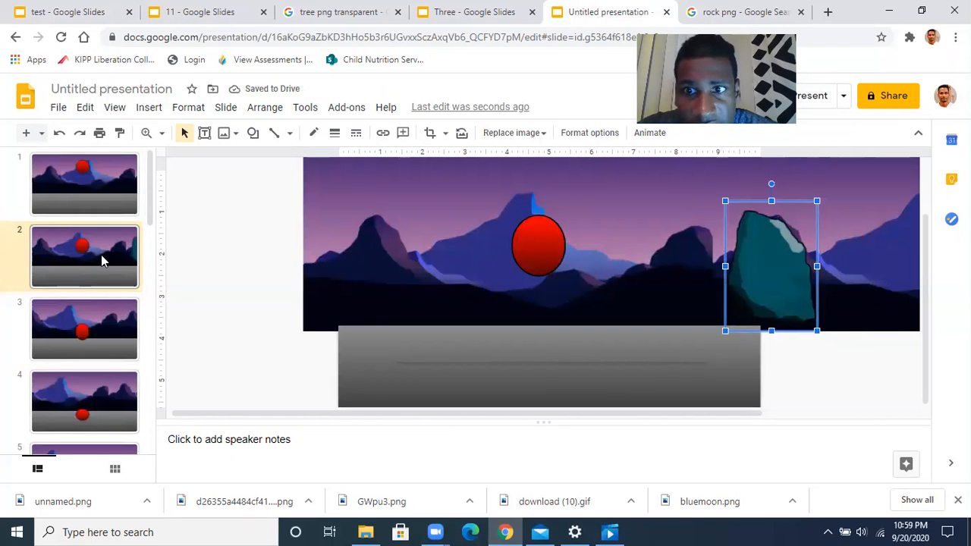
key("Left")
key("Left")
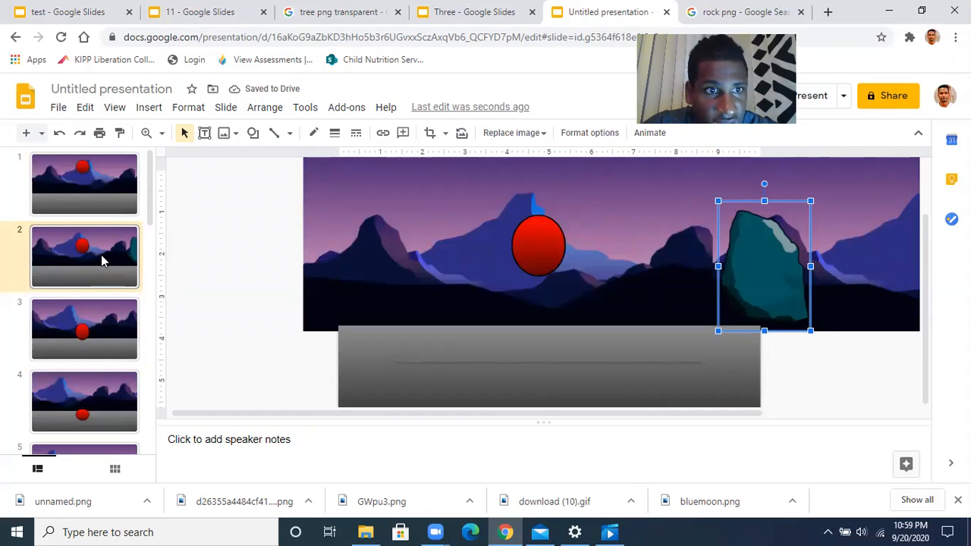
left_click(112, 328)
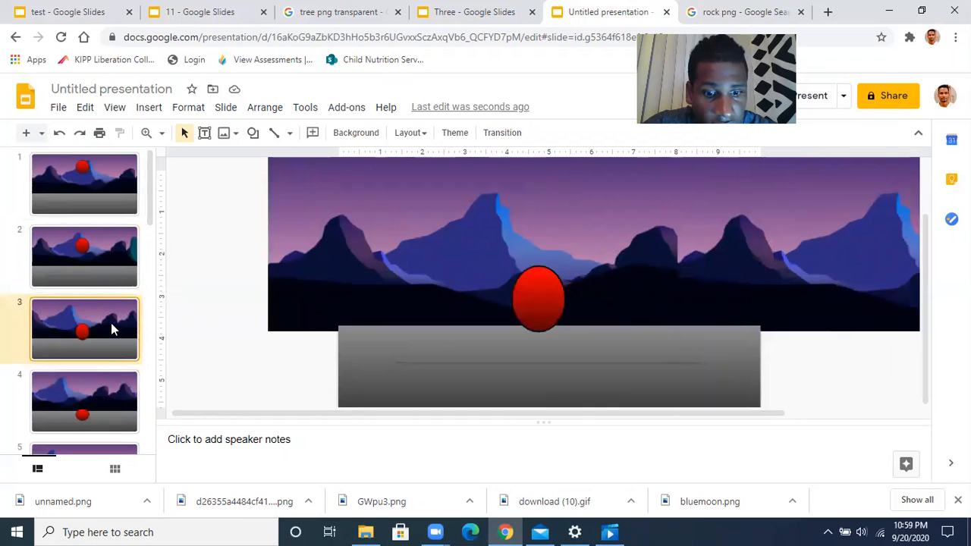
key("ctrl+v")
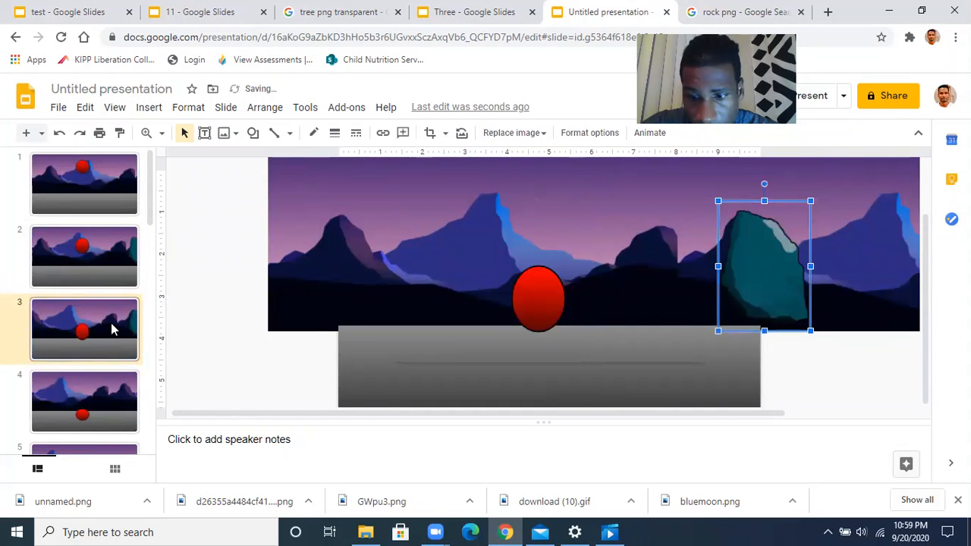
key("Left")
key("Left")
key("Left")
key("Left")
key("Left")
key("Left")
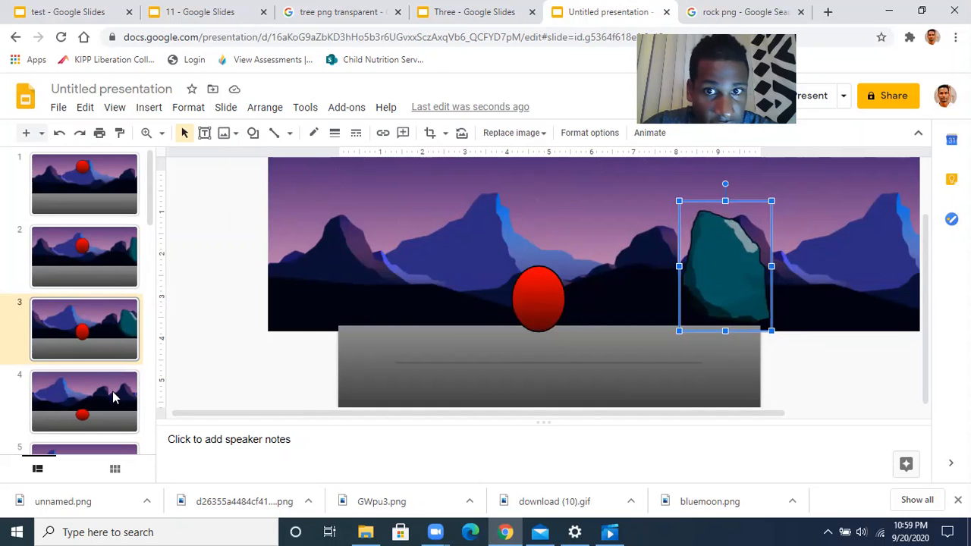
Paste the teal rock onto slides 4 and 5, nudging each copy further left
left_click(112, 398)
key("ctrl+v")
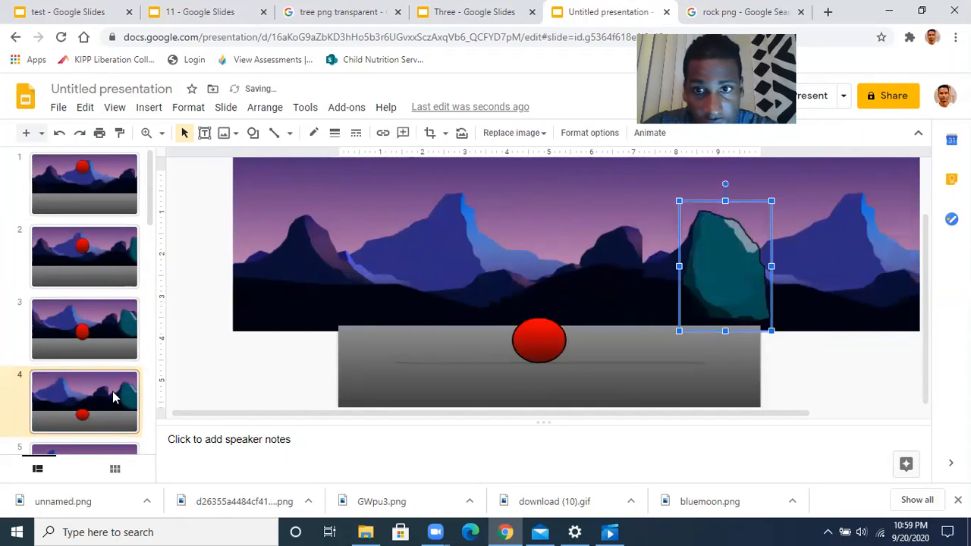
key("Left")
key("Left")
key("Left")
key("Left")
key("Left")
key("Left")
key("Left")
key("Left")
key("Left")
key("Left")
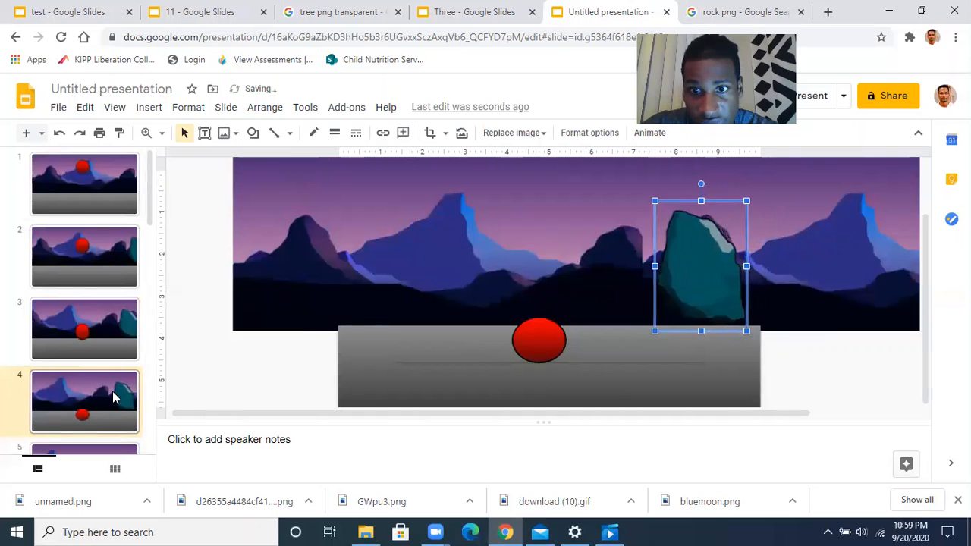
key("Left")
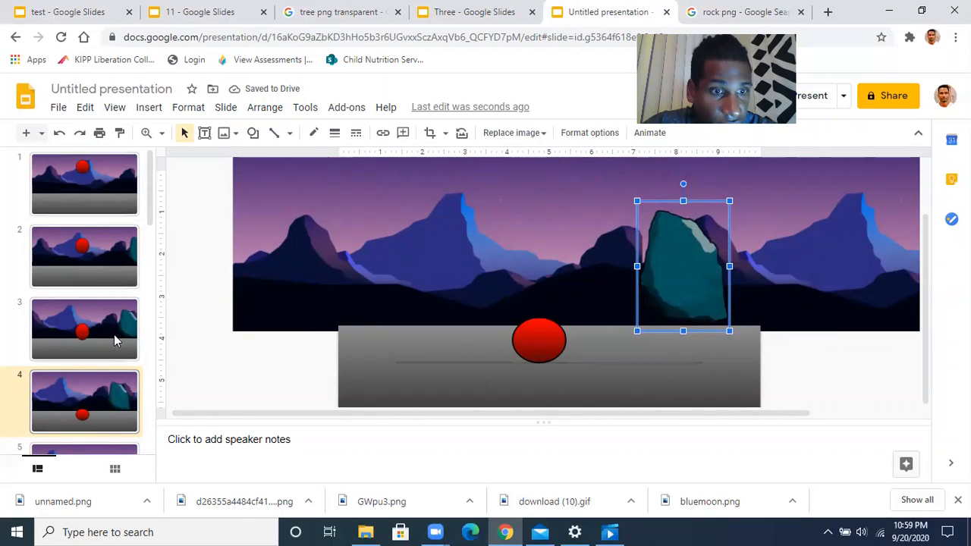
scroll(114, 349, "down", 2)
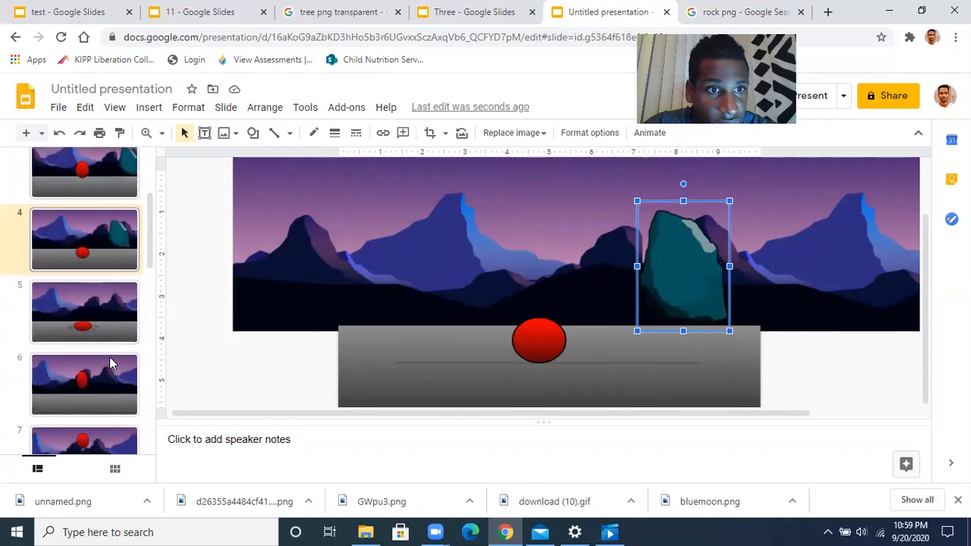
left_click(112, 331)
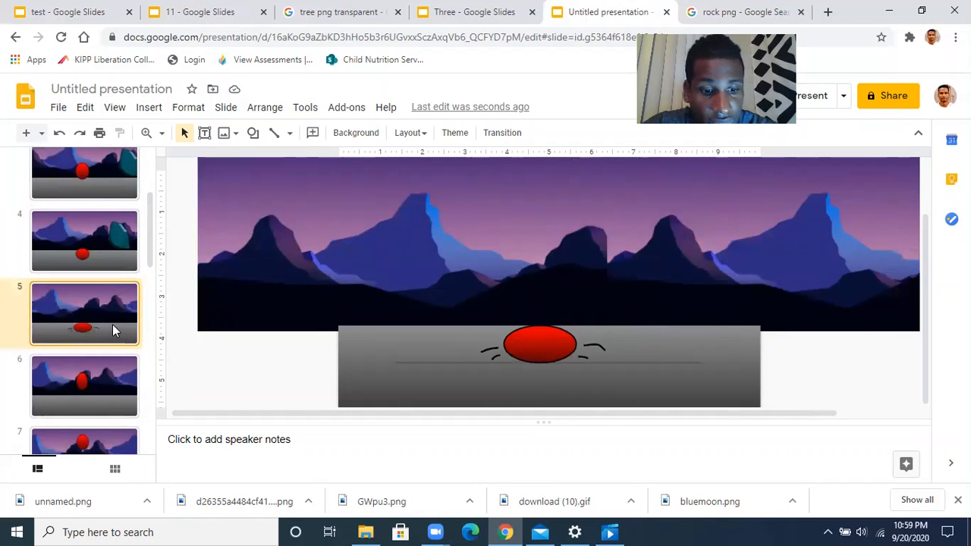
key("ctrl+v")
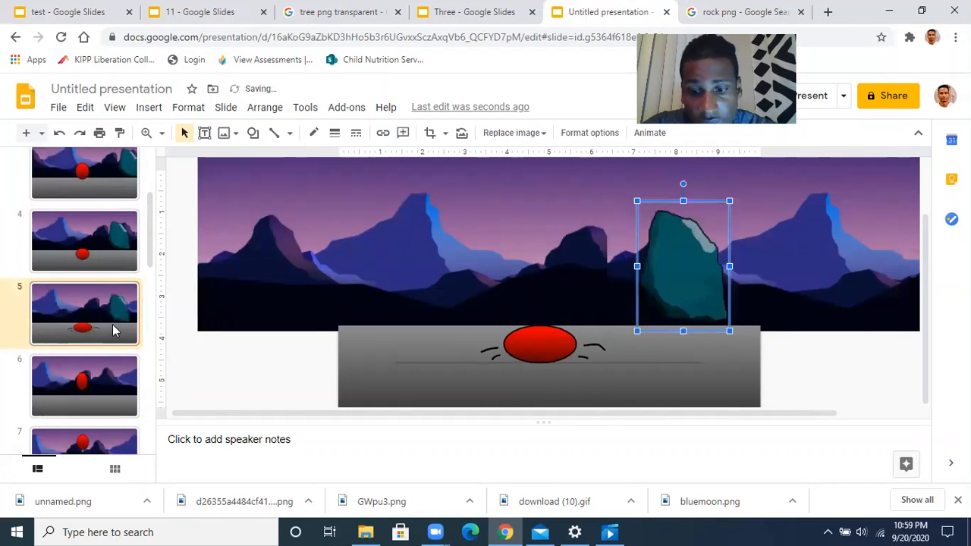
key("Left")
key("Left")
key("Left")
key("Left")
key("Left")
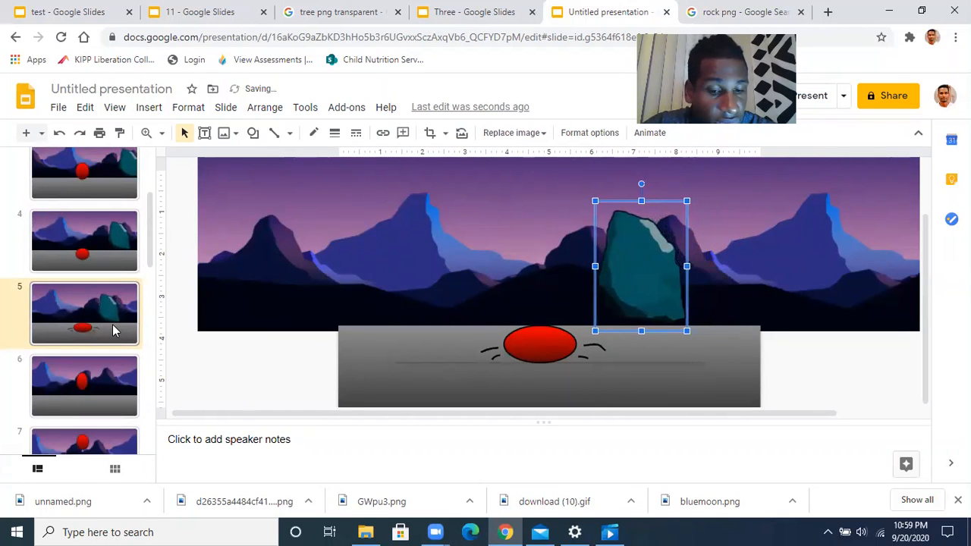
Paste the teal rock onto slides 6, 7 and 8, each nudged further left past the ball
left_click(121, 372)
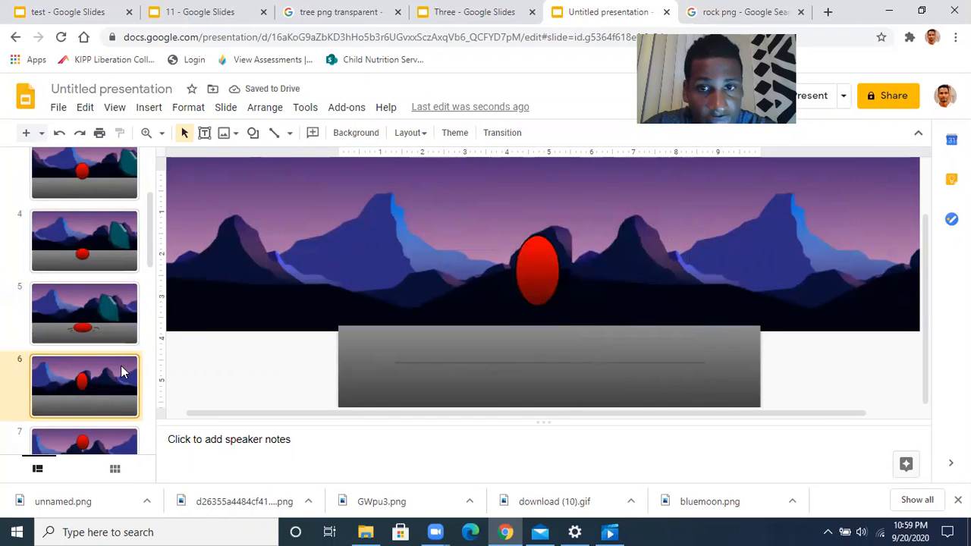
key("ctrl+v")
key("Left")
key("Left")
key("Left")
key("Left")
key("Left")
key("Left")
key("Left")
key("Left")
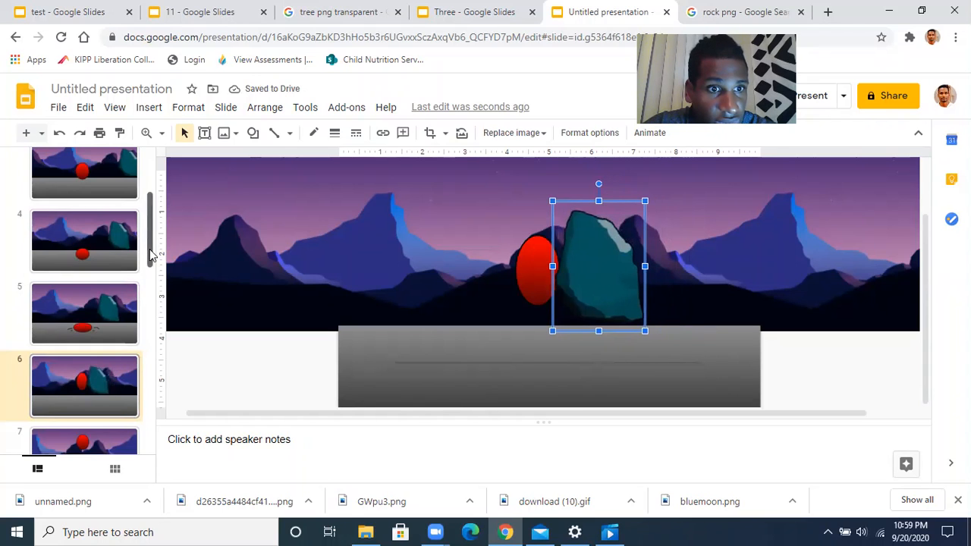
left_click_drag(150, 257, 150, 302)
left_click(99, 301)
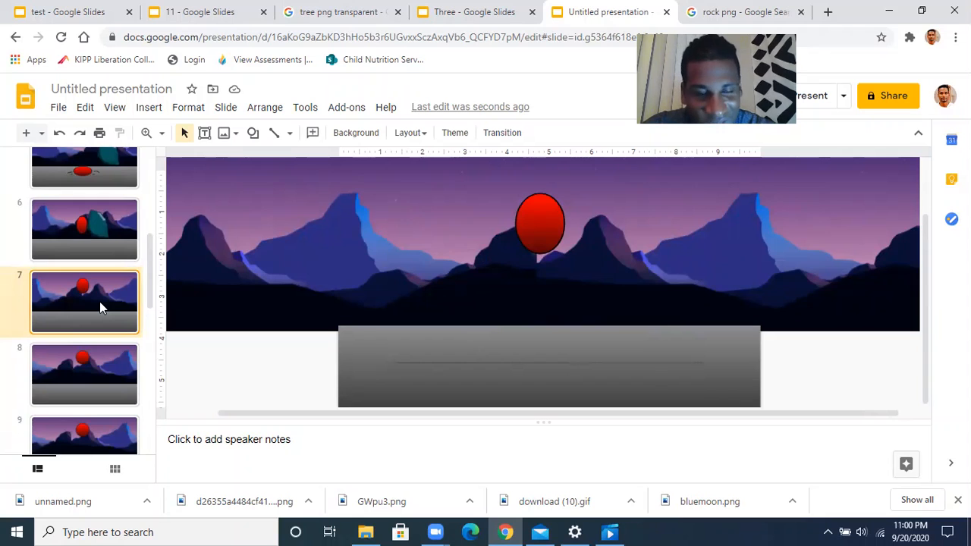
key("ctrl+v")
key("Left")
key("Left")
key("Left")
key("Left")
key("Left")
key("Left")
key("Left")
key("Left")
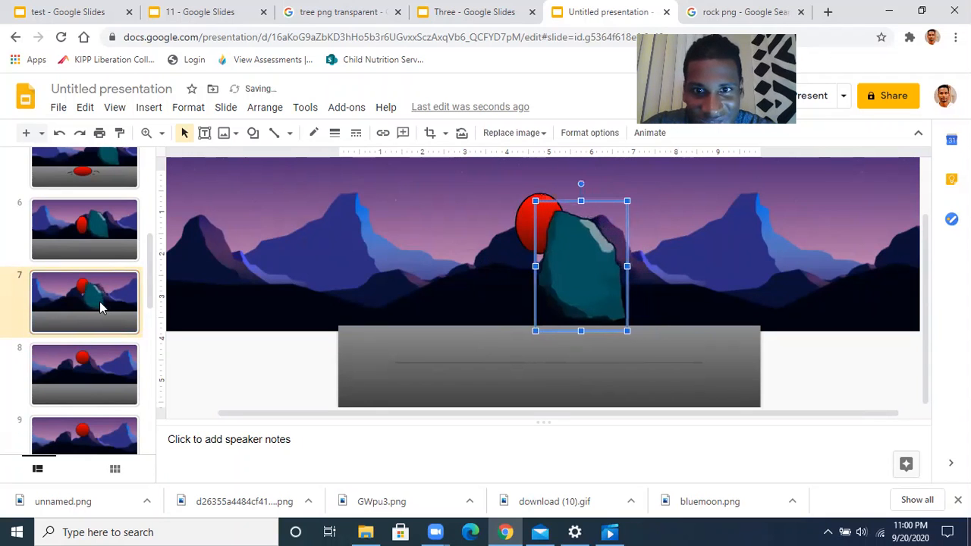
key("Left")
key("Left")
key("Left")
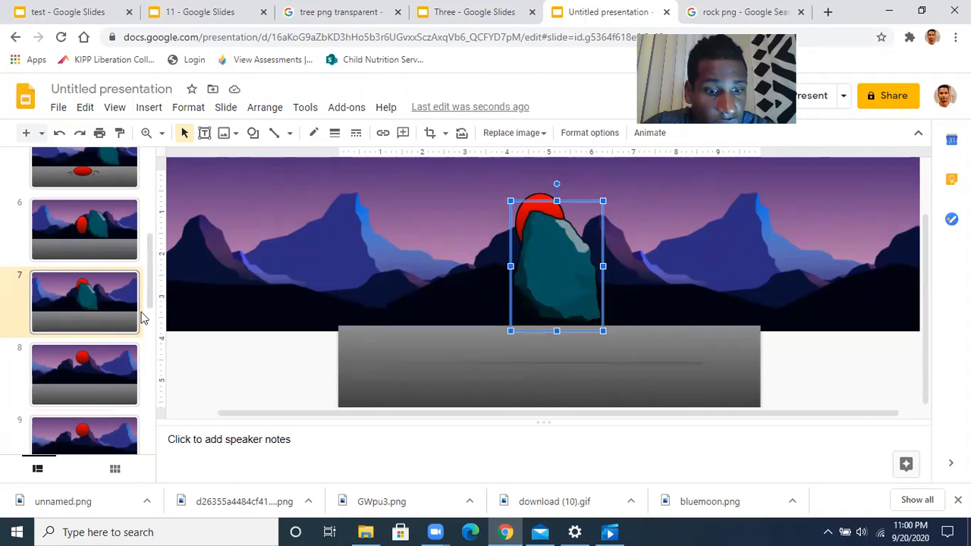
left_click(116, 384)
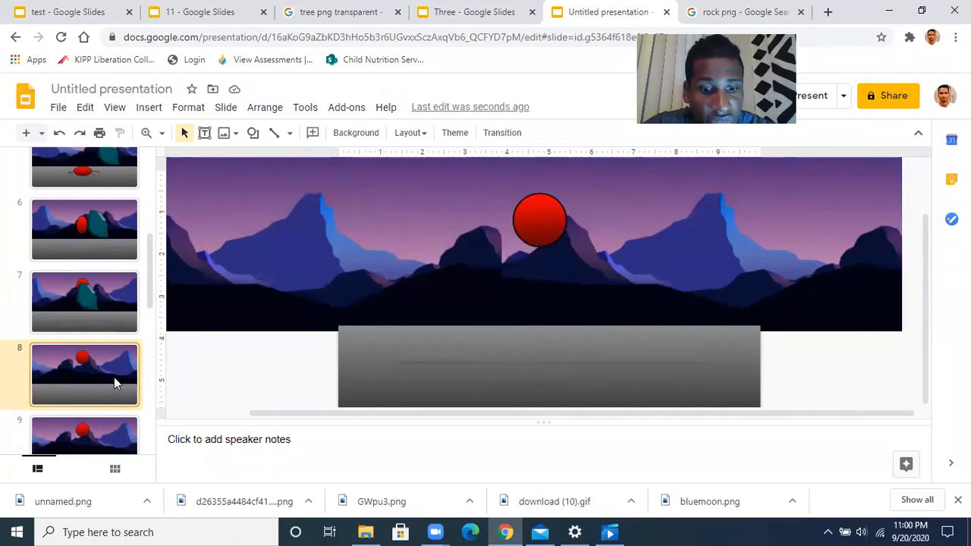
key("ctrl+v")
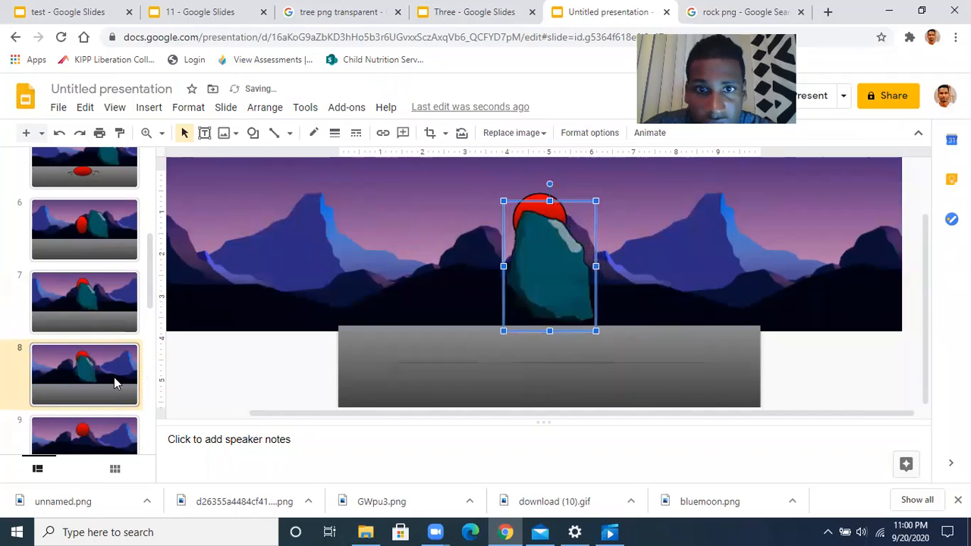
key("Left")
key("Left")
key("Left")
key("Left")
key("Left")
key("Left")
key("Left")
key("Left")
key("Left")
key("Left")
key("Left")
key("Left")
key("Left")
key("Left")
key("Left")
key("Left")
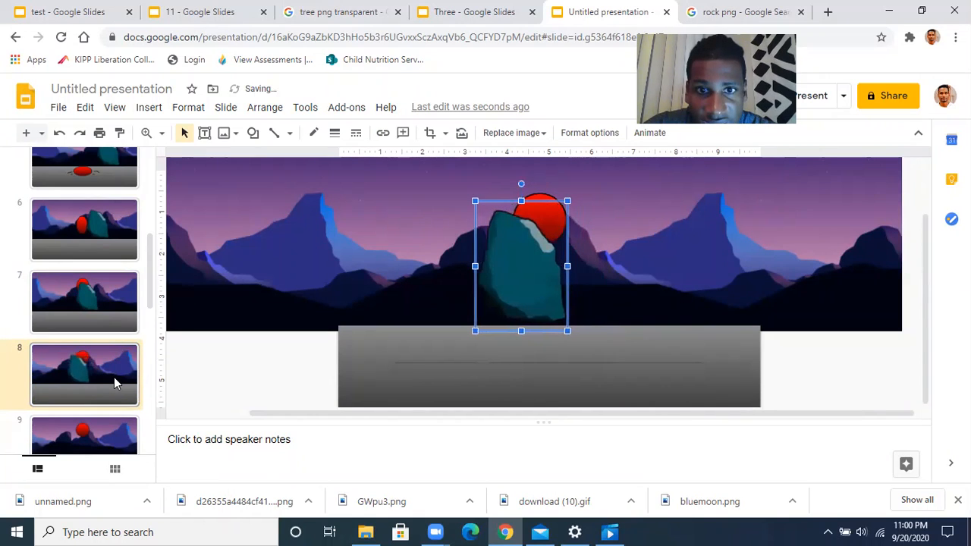
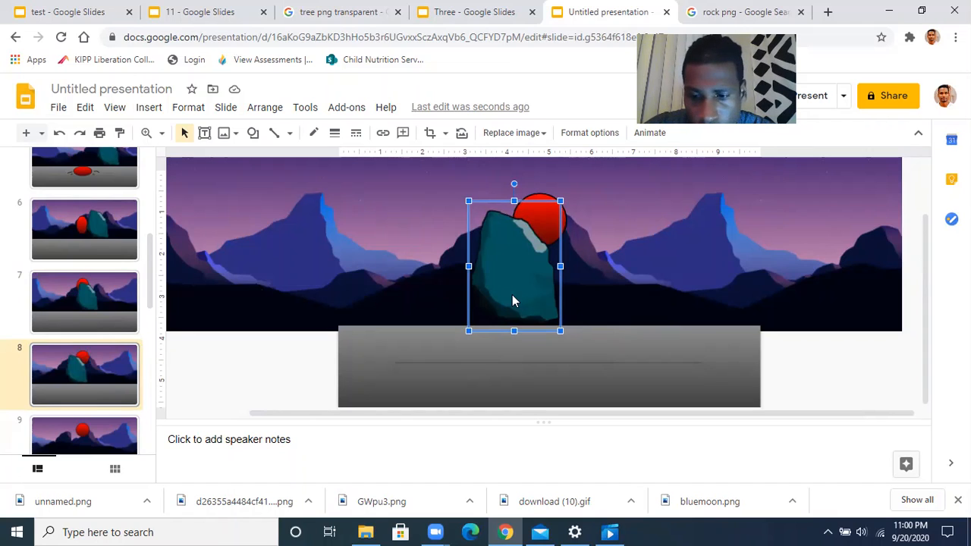
On slide 8, send the rock behind the ball and ground and lower it three nudges
key("ctrl+Down")
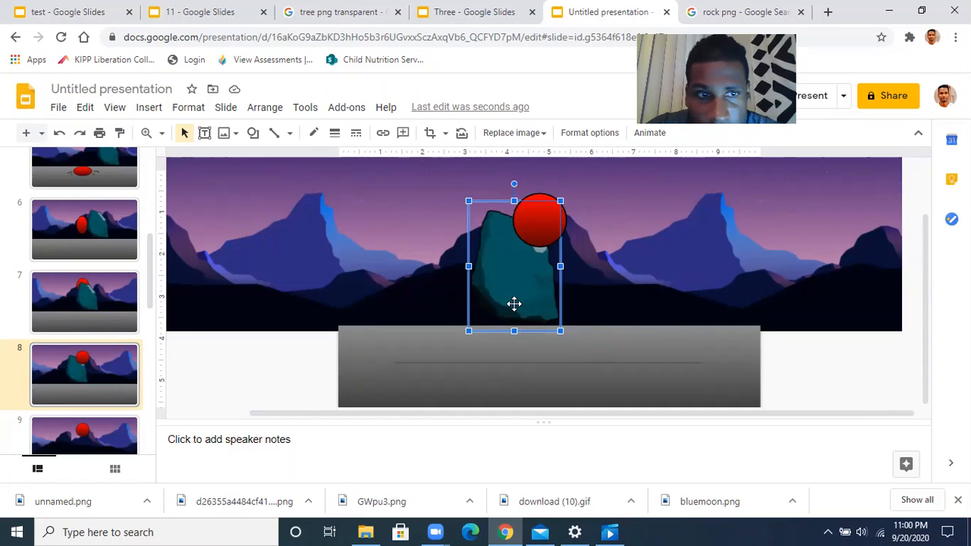
key("Down")
key("Down")
key("Down")
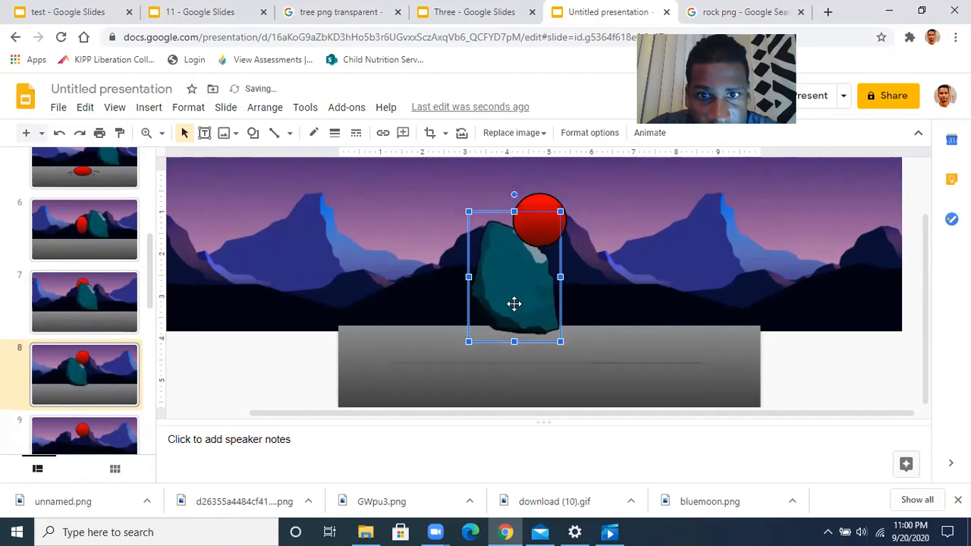
key("Down")
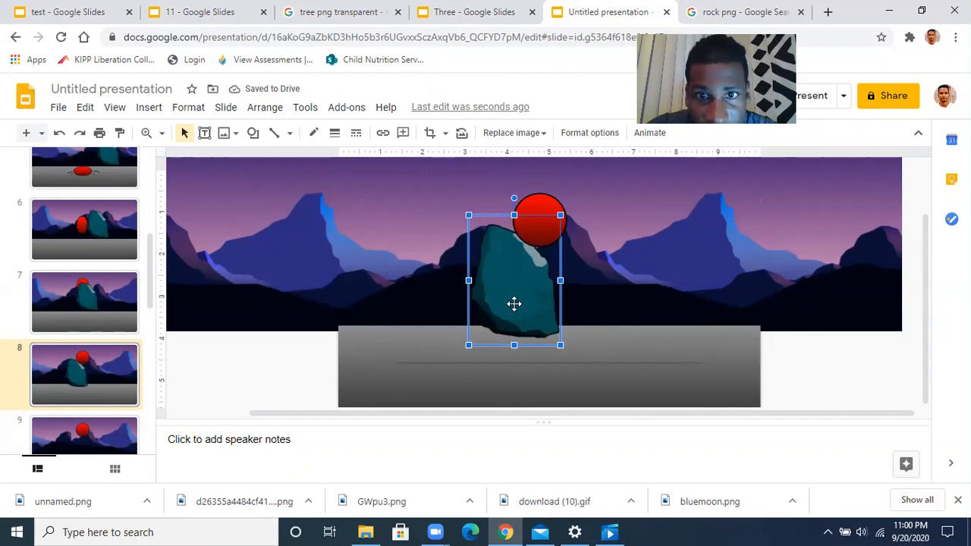
key("ctrl+Down")
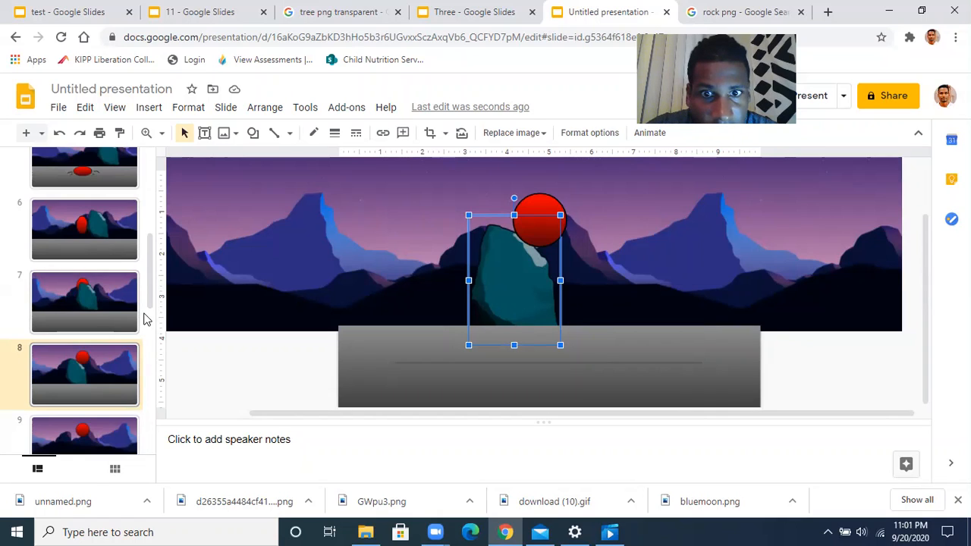
key("Down")
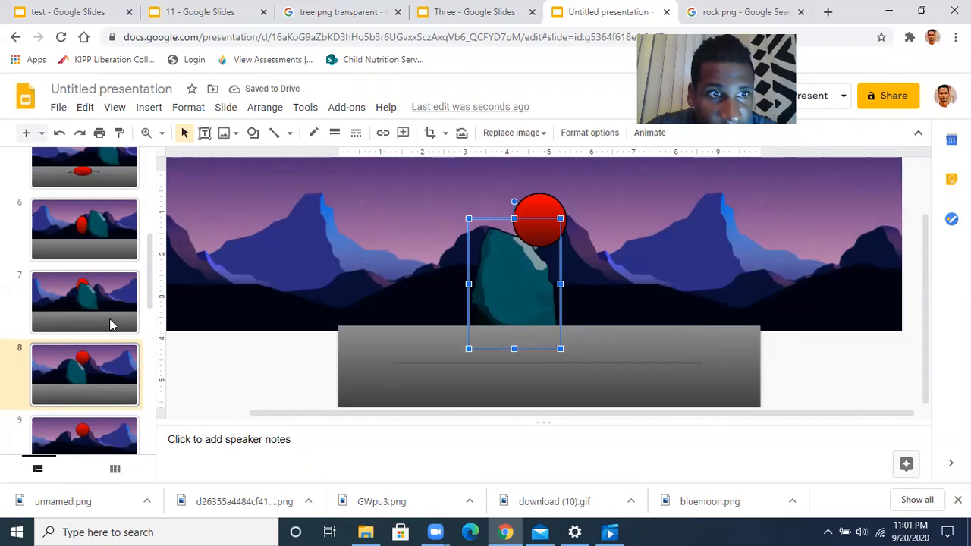
On slide 7, lower the rock two nudges and send it behind the ball and ground
left_click(110, 324)
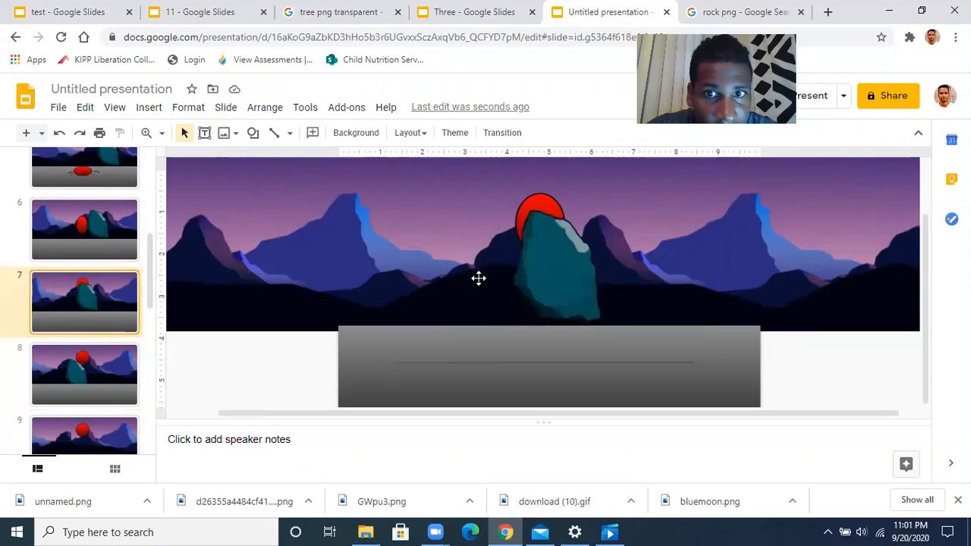
left_click(569, 285)
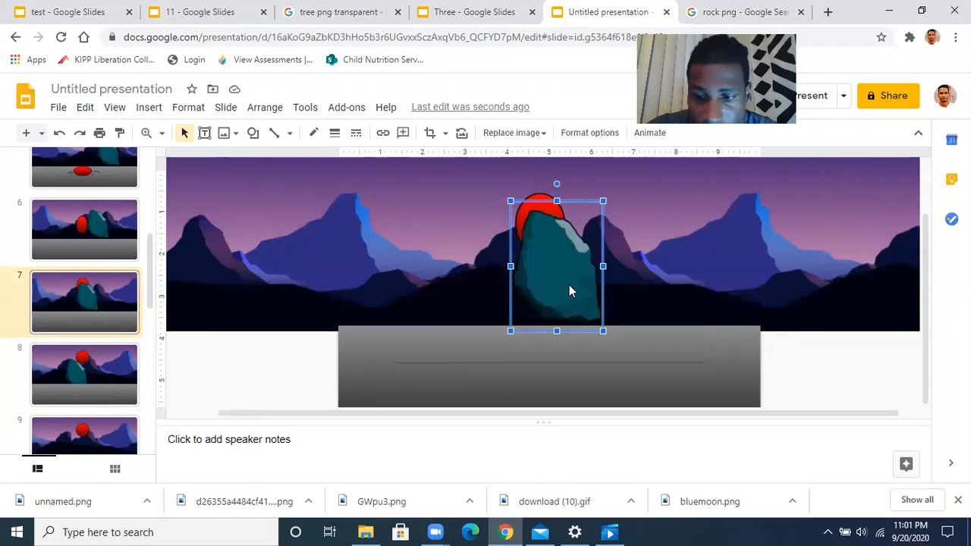
key("ctrl+Down")
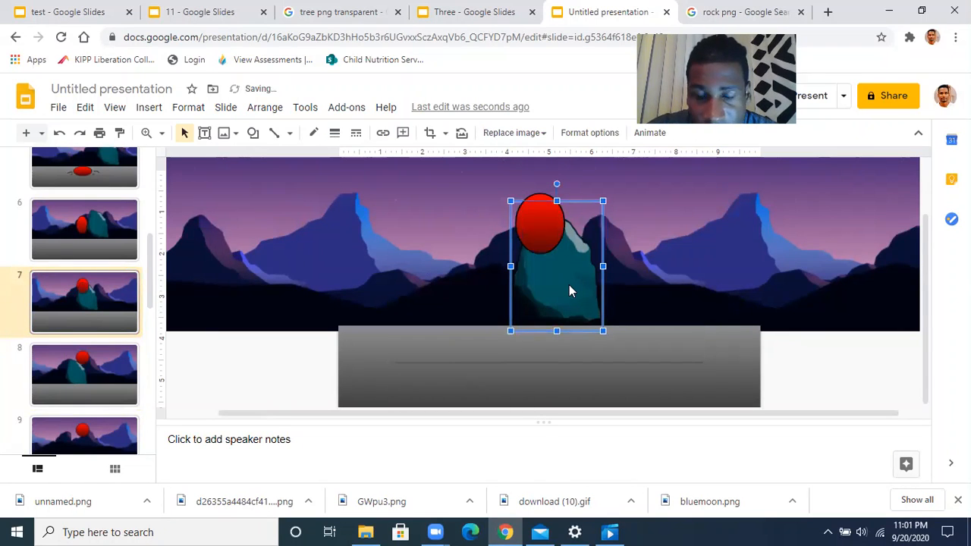
key("Down")
key("Down")
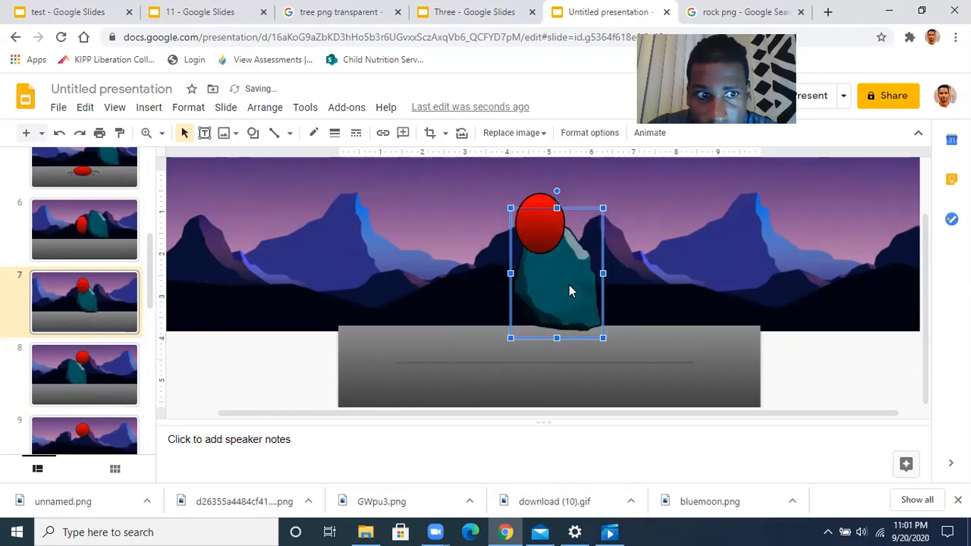
key("Down")
key("ctrl+Down")
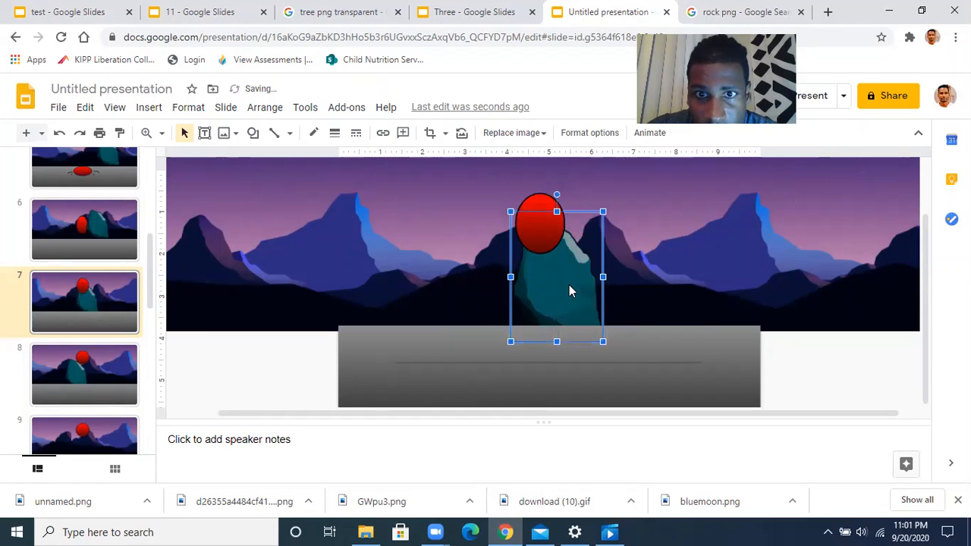
Flip between slides 7 and 8 to compare the rock's position
left_click(101, 371)
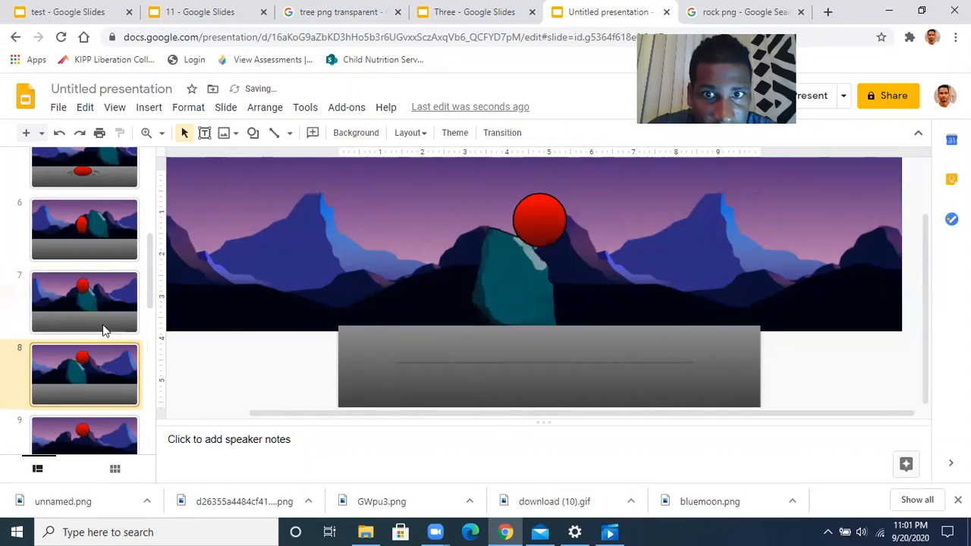
left_click(103, 305)
left_click(105, 366)
left_click(106, 316)
left_click(110, 402)
left_click(106, 300)
left_click(109, 384)
left_click(104, 309)
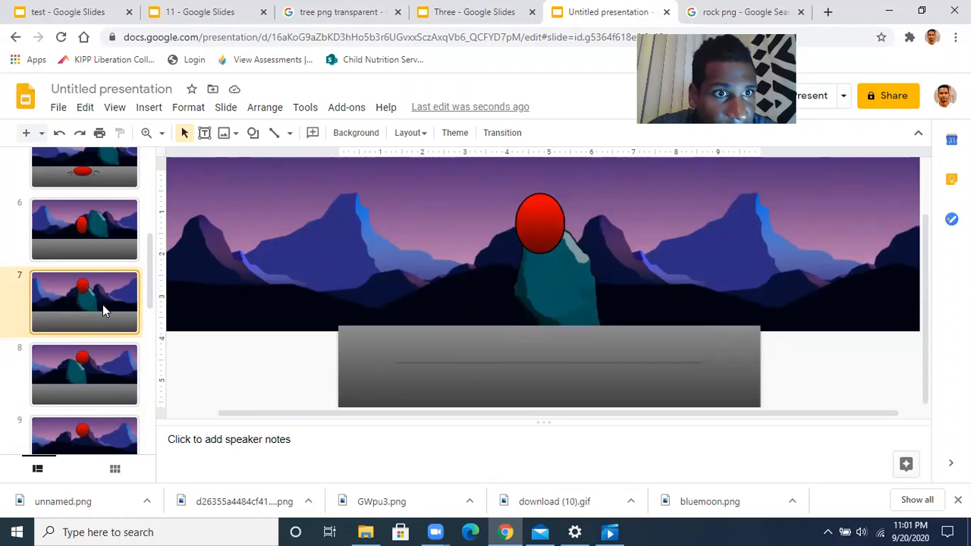
On slide 6, send the rock behind the red ball and lower it one nudge
left_click(120, 241)
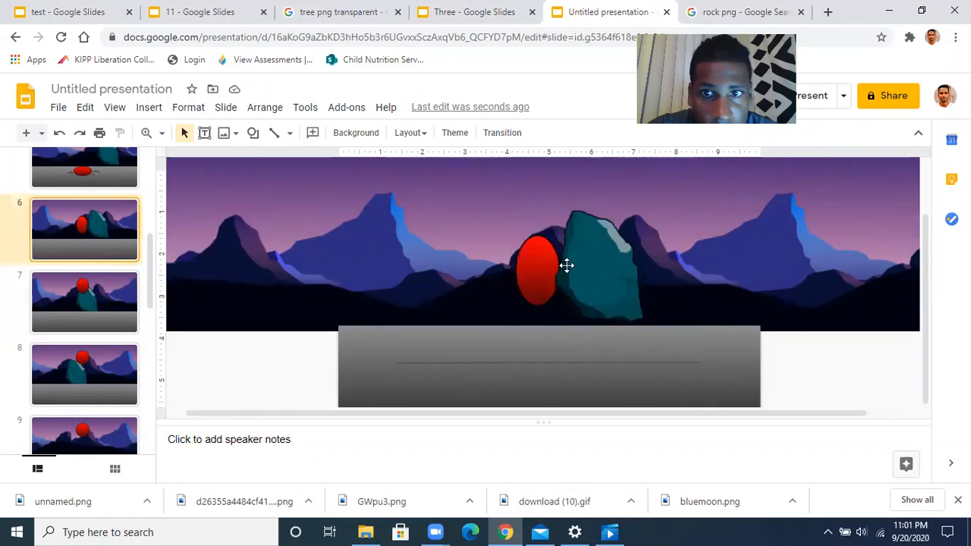
left_click(610, 278)
key("ctrl+Down")
key("Down")
key("Down")
key("Down")
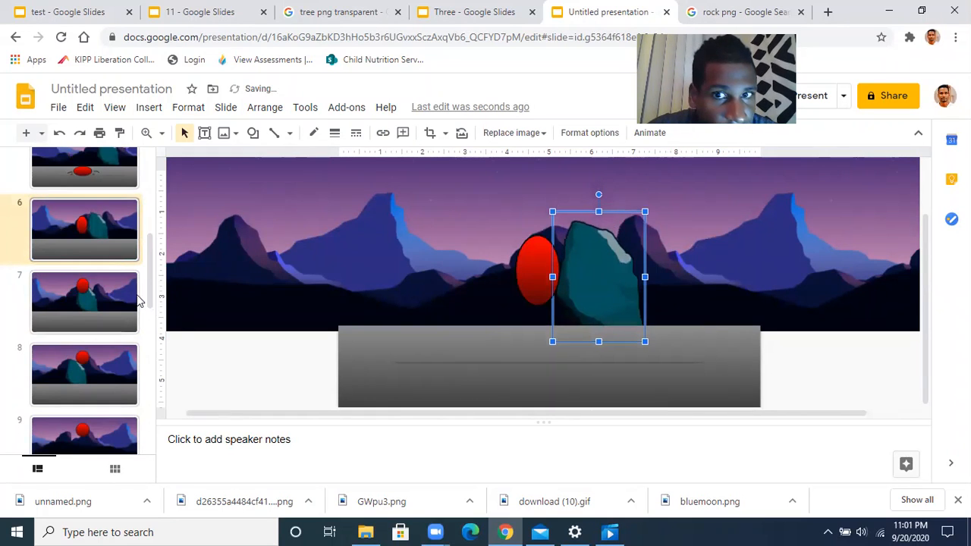
scroll(138, 301, "up", 2)
scroll(137, 301, "up", 1)
Lower slide 4's rock by two nudges
left_click(110, 251)
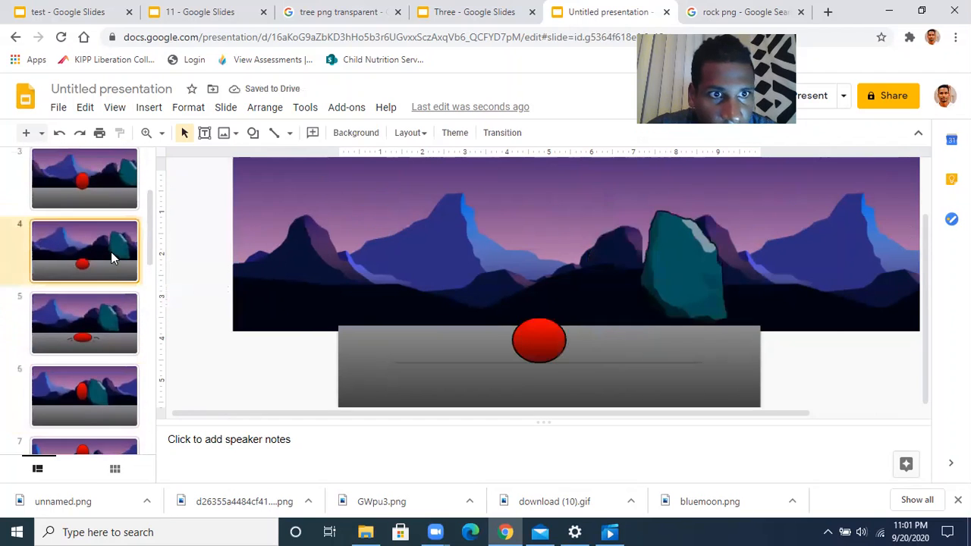
left_click(658, 273)
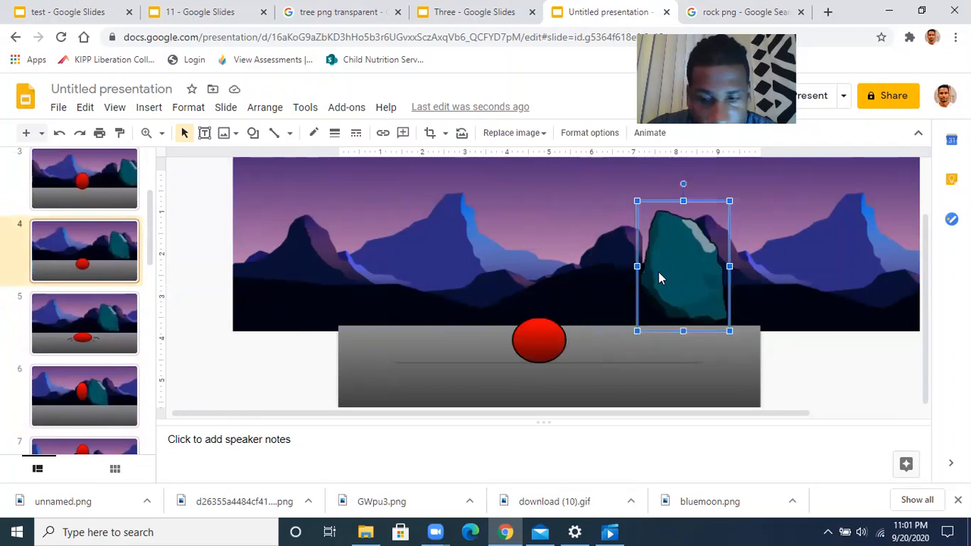
key("Down")
key("Down")
key("Down")
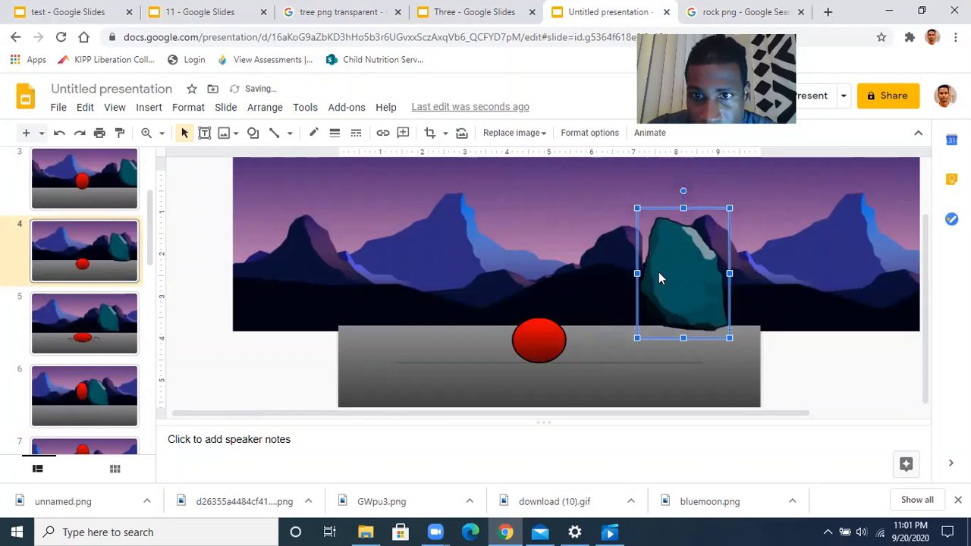
key("Down")
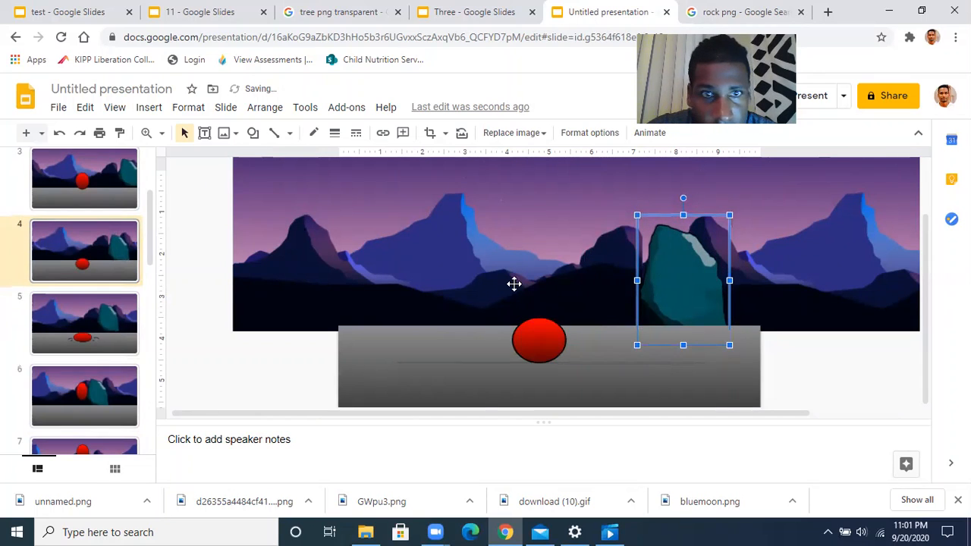
left_click(111, 259)
Step back and forth between slides 4, 5 and 6 to compare the frames
key("Down")
key("Up")
key("Down")
key("Up")
key("Down")
key("Up")
key("Down")
key("Down")
key("Up")
key("Up")
key("Down")
key("Up")
key("Down")
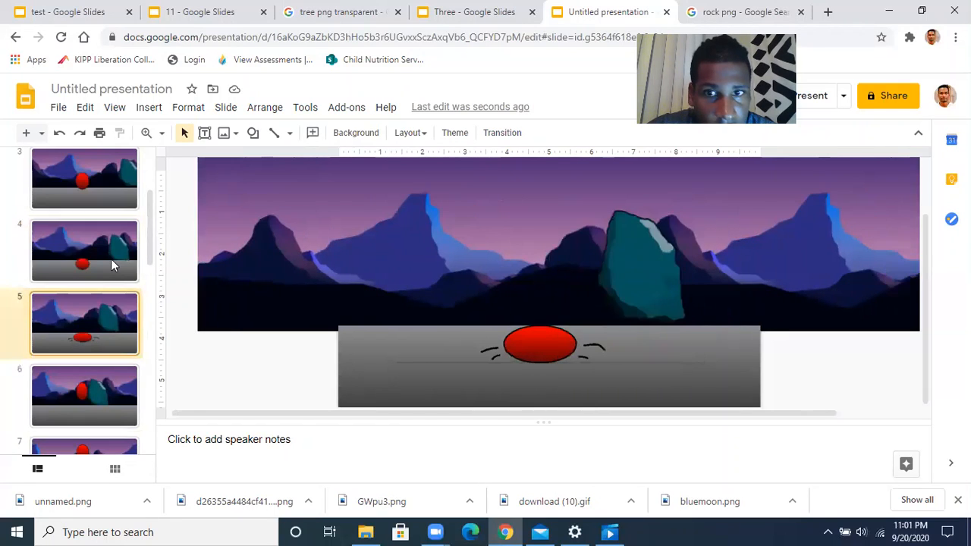
Lower slide 5's rock one nudge and adjust its layering against the ground and mountains
left_click(652, 294)
key("Down")
key("Down")
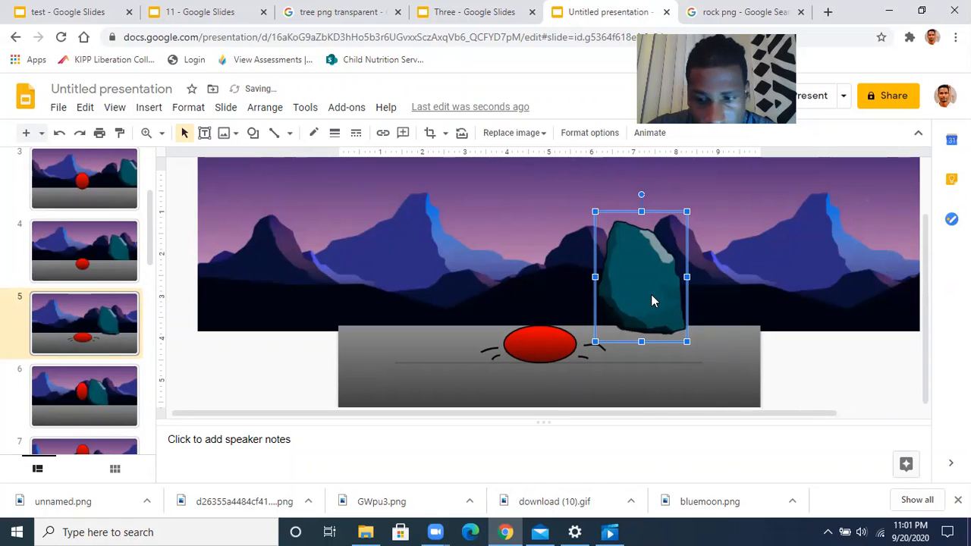
key("ctrl+Down")
key("ctrl+Down")
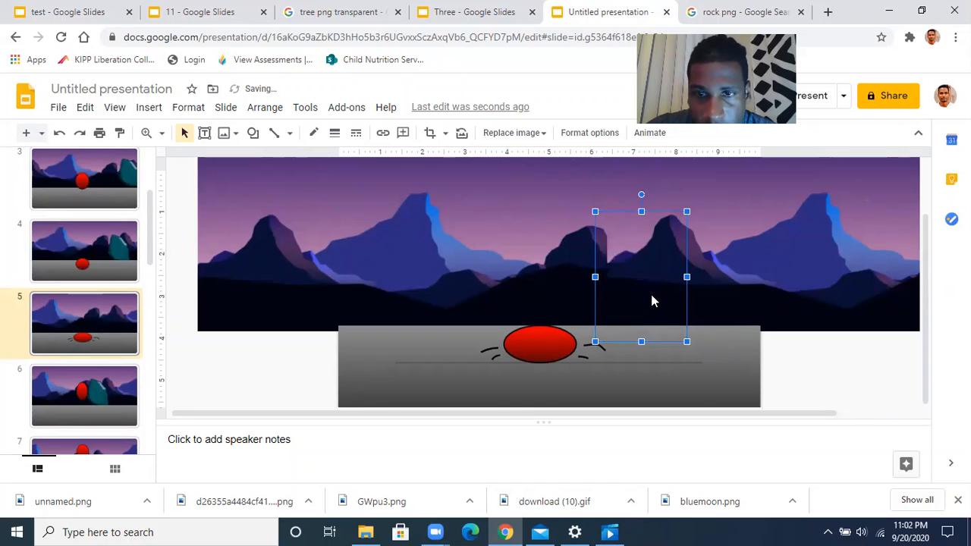
key("ctrl+Up")
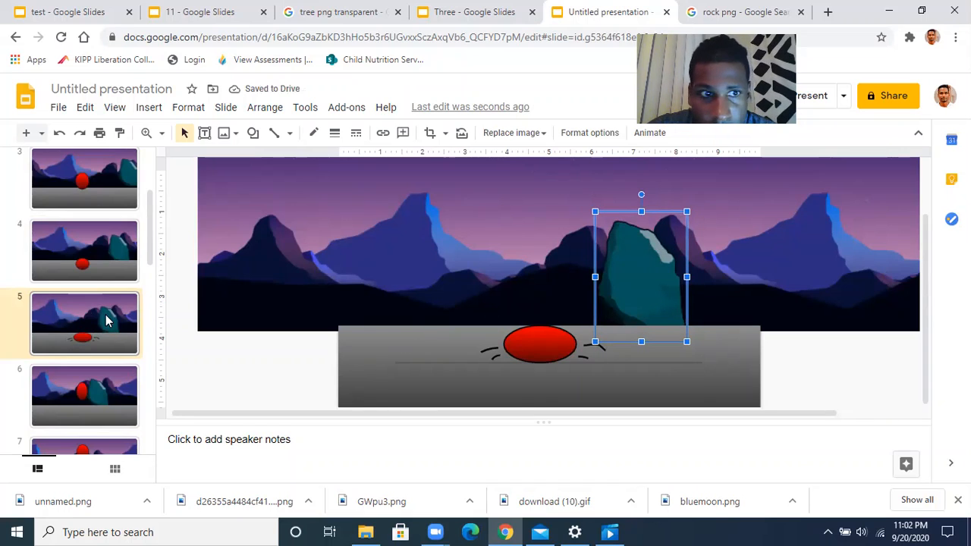
left_click(106, 321)
Step through the neighbouring slides to preview the updated frames
key("Up")
key("Down")
key("Up")
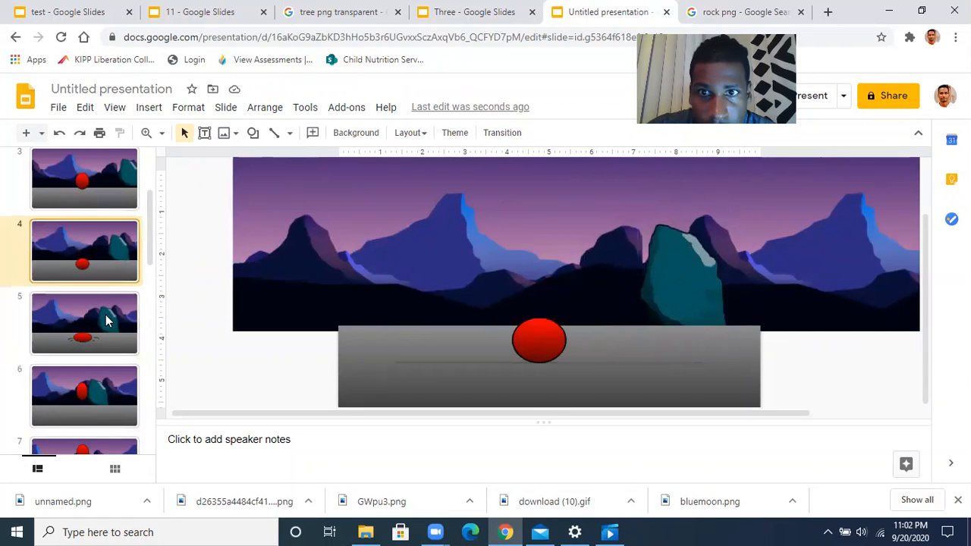
key("Down")
key("Down")
key("Up")
key("Up")
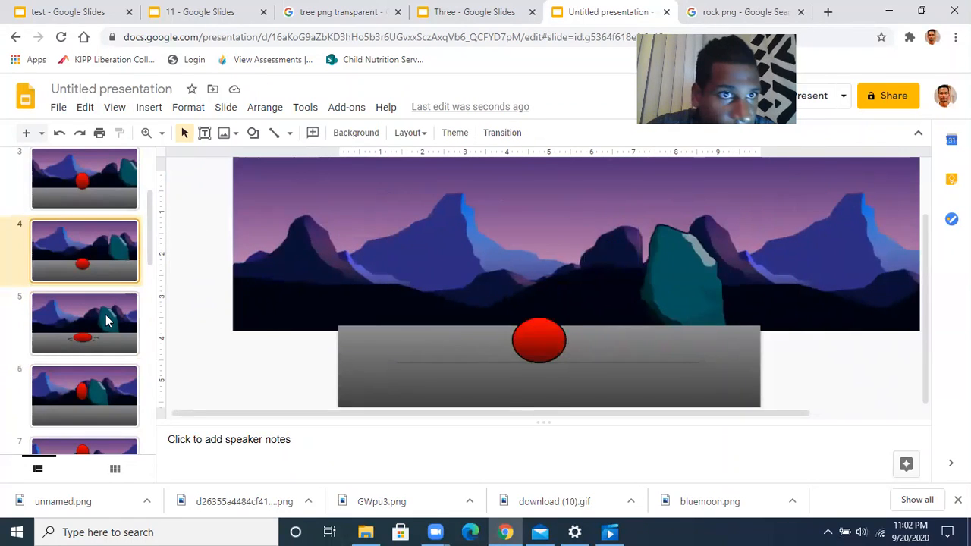
key("Up")
key("Up")
Lower slide 3's rock two nudges, keeping it in front of the mountains
key("Down")
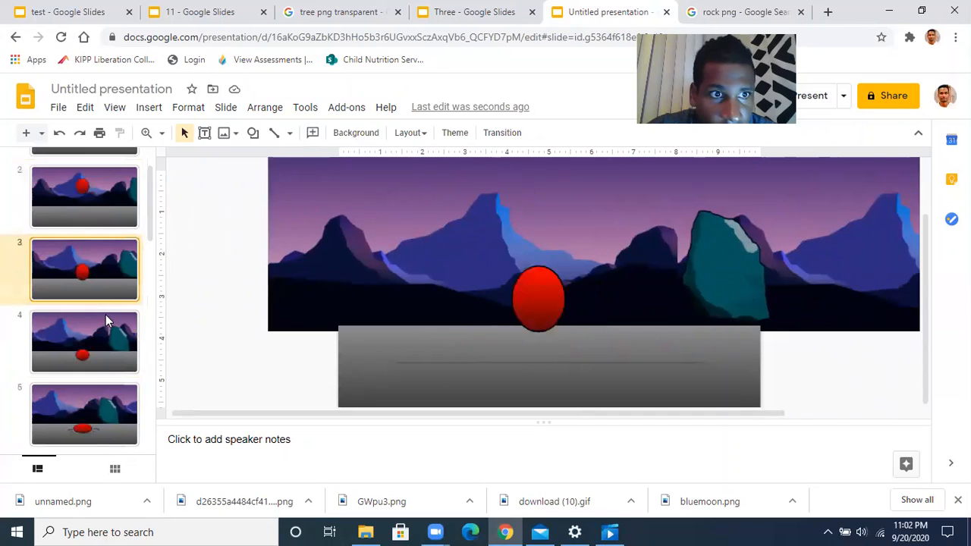
left_click(721, 284)
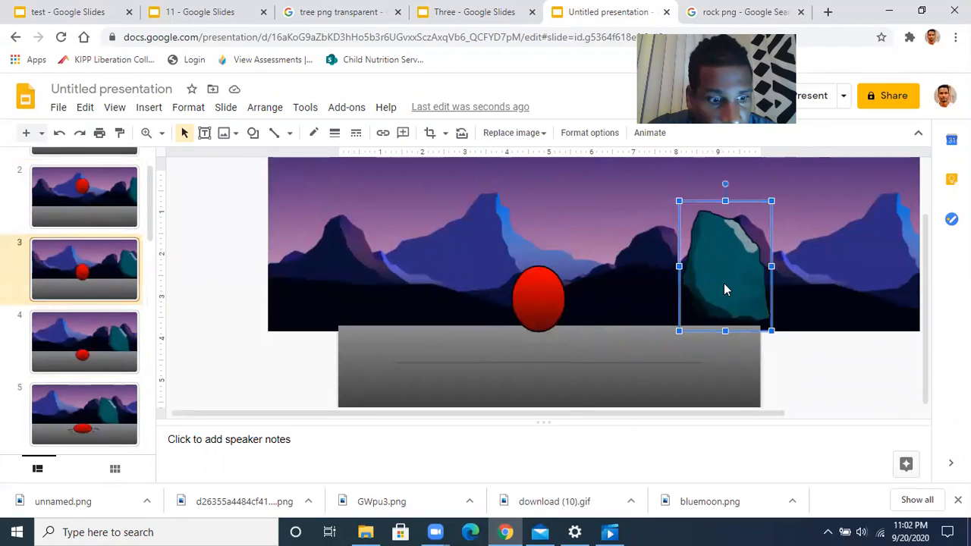
key("ctrl+Down")
key("ctrl+Down")
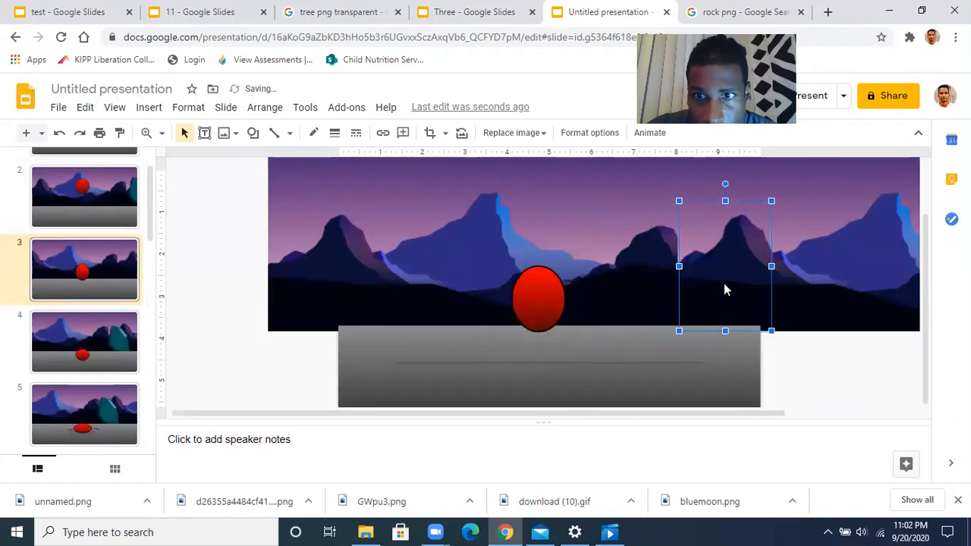
key("ctrl+Up")
key("Down")
key("Down")
key("Down")
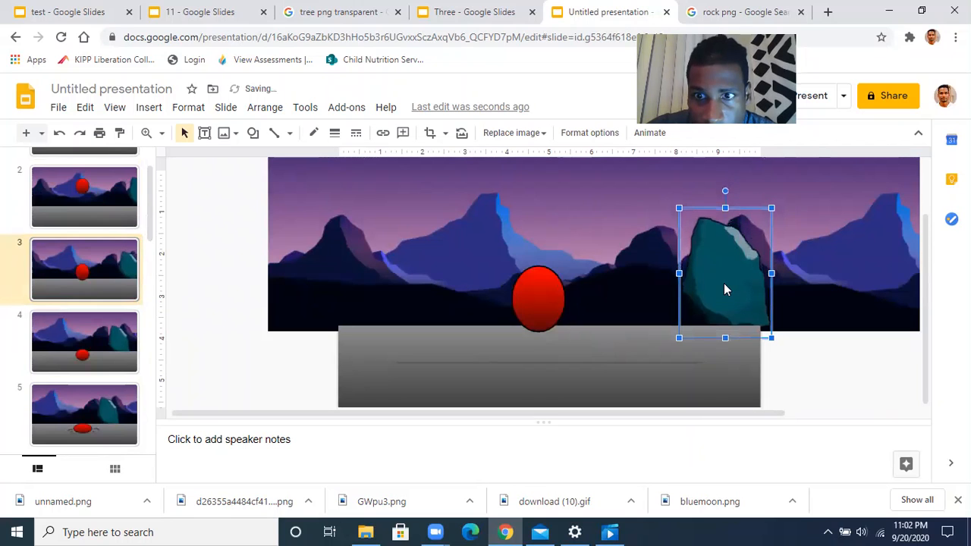
key("Down")
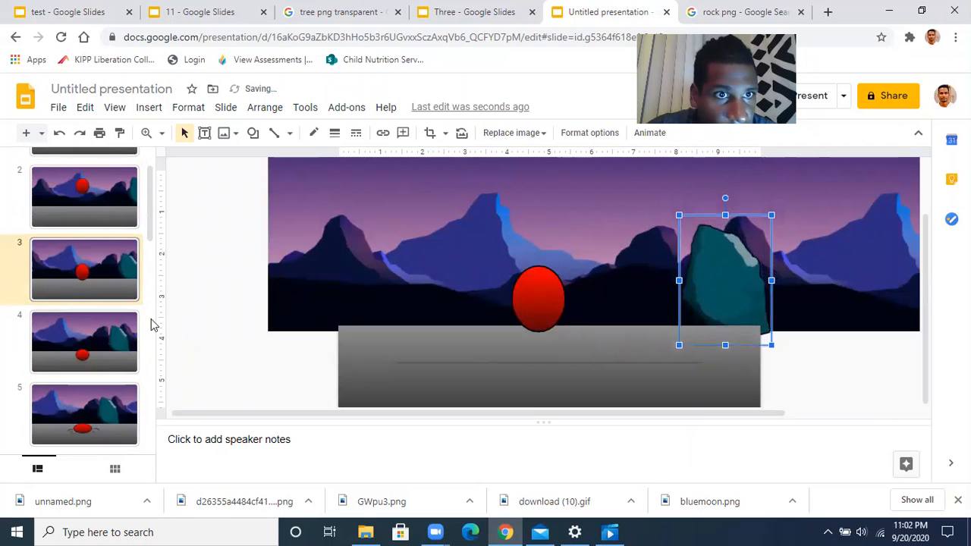
scroll(128, 293, "up", 2)
Lower slide 2's rock two nudges and send it behind the gray ground
left_click(109, 269)
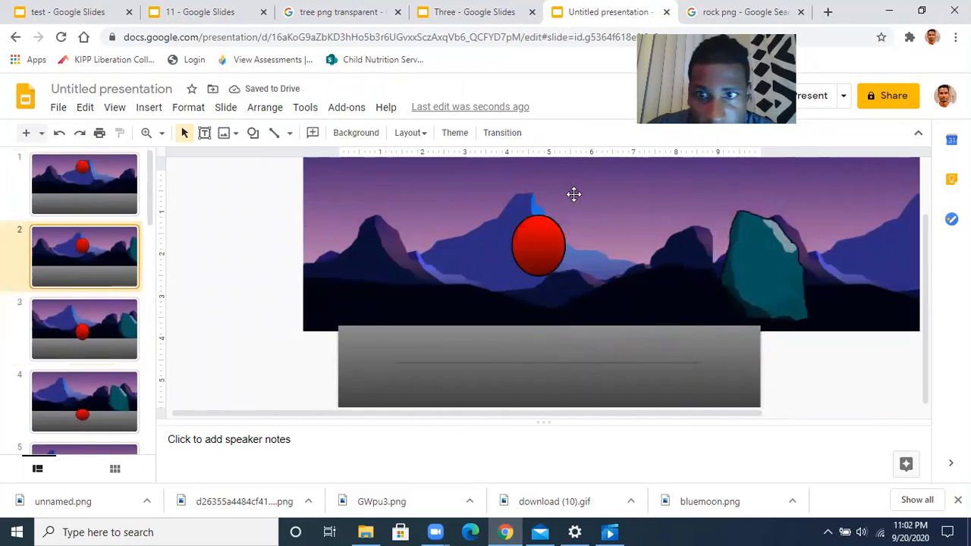
left_click(752, 271)
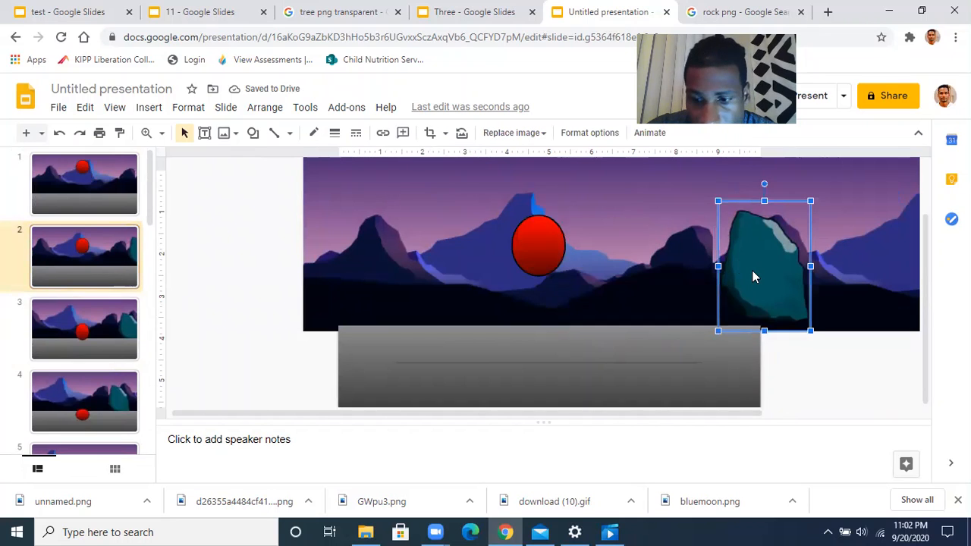
key("Down")
key("Down")
key("Down")
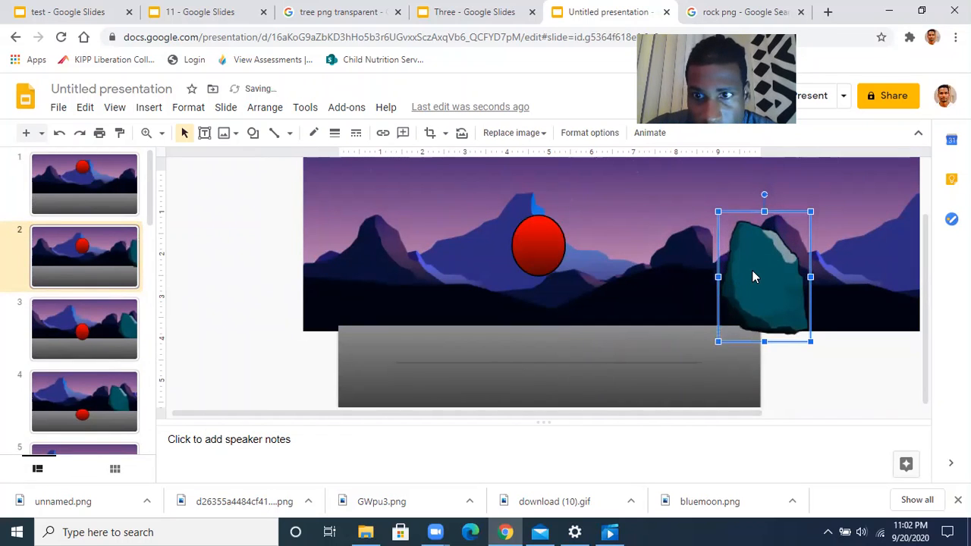
key("ctrl+Down")
key("Down")
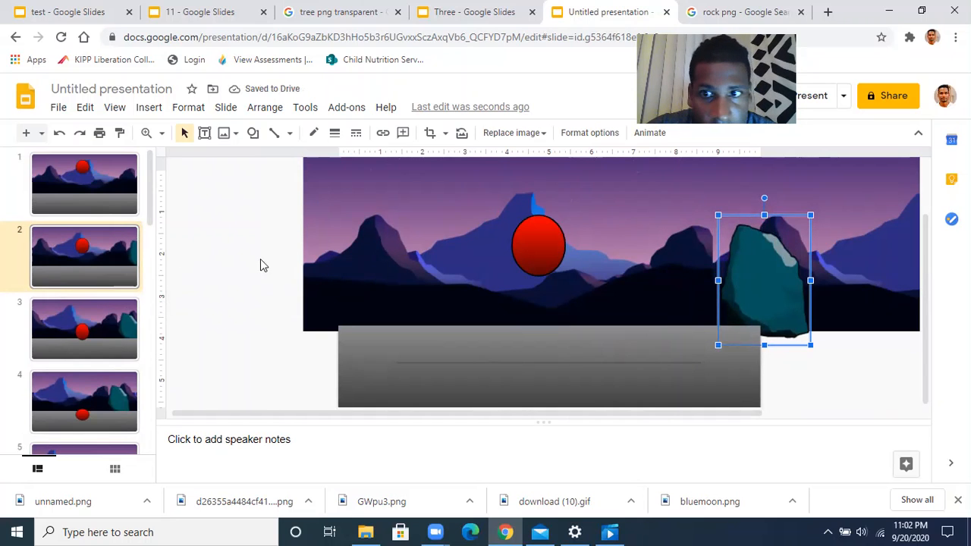
left_click(125, 268)
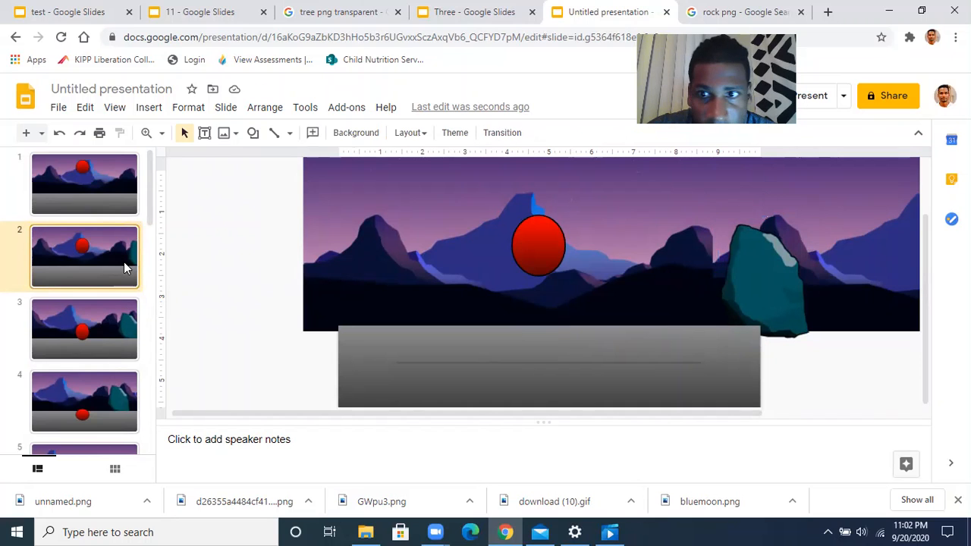
Nudge the rocks on slides 2 and 3 one step left
left_click(746, 289)
key("Left")
key("Left")
key("Left")
key("Left")
key("Left")
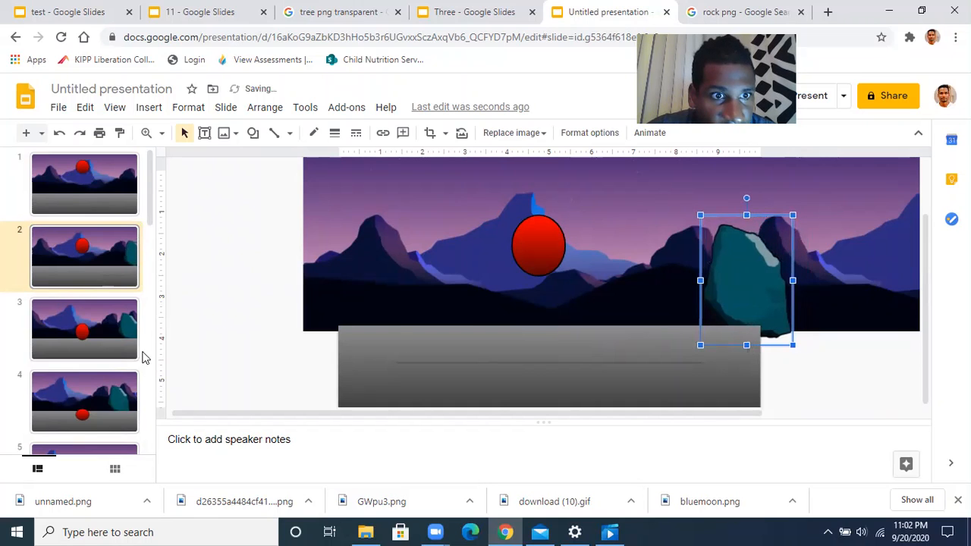
left_click(142, 322)
left_click(707, 297)
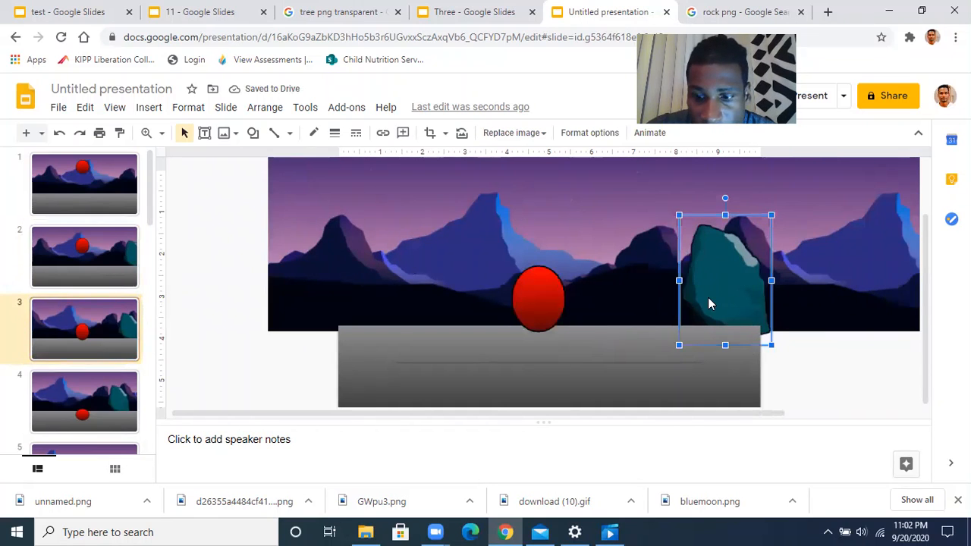
key("Left")
key("Left")
key("Left")
key("Left")
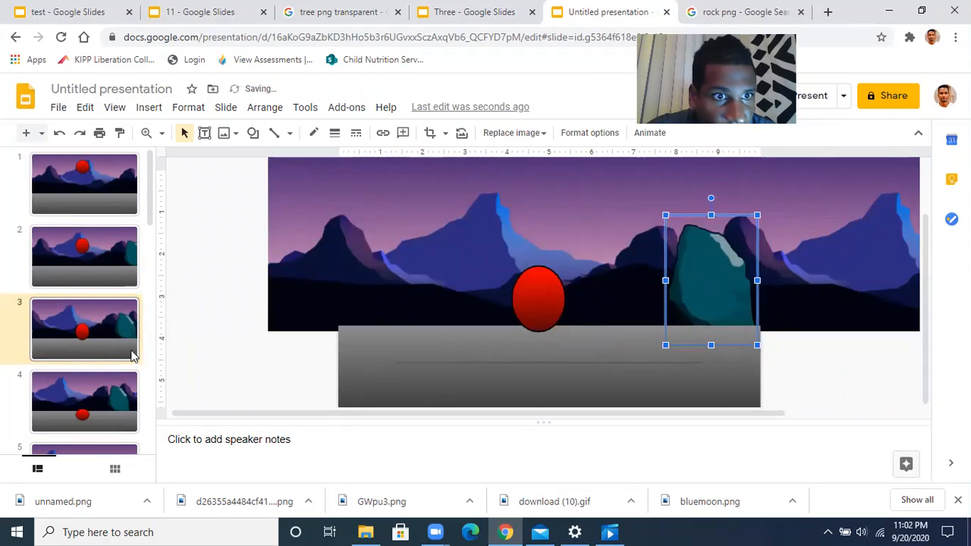
left_click(107, 341)
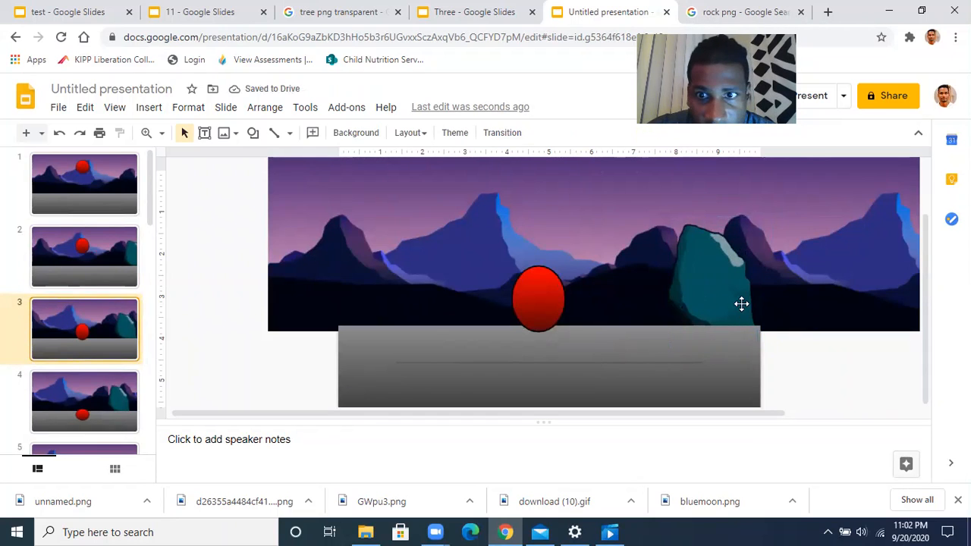
Shift the rocks on slides 3, 4 and 5 one step further left
left_click(719, 296)
key("Left")
key("Left")
key("Left")
key("Left")
key("Left")
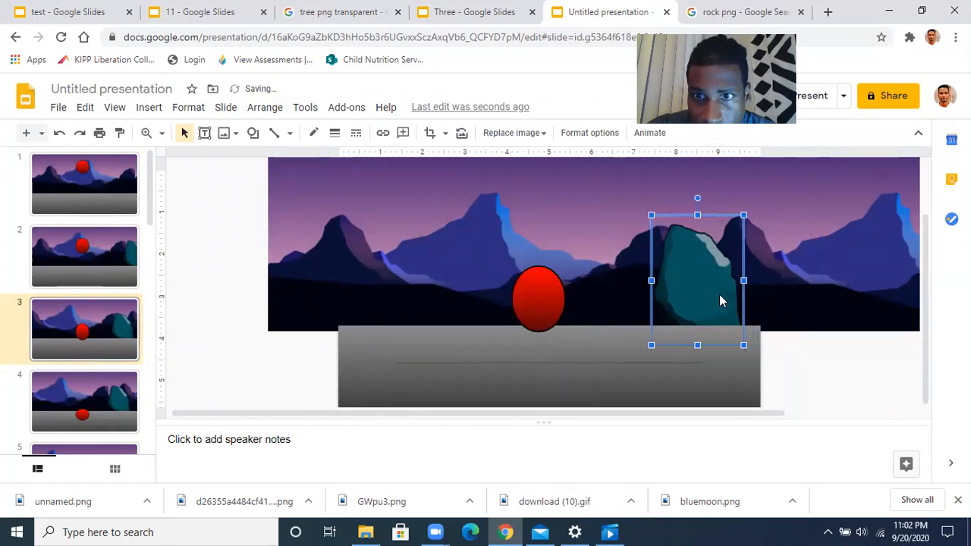
scroll(100, 381, "down", 1)
left_click(101, 376)
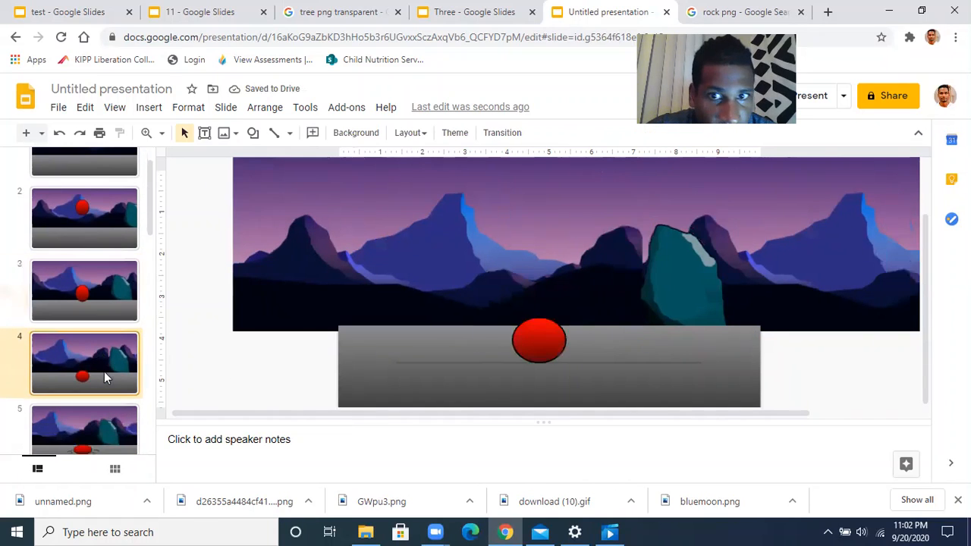
left_click(686, 271)
key("Left")
key("Left")
key("Left")
key("Left")
key("Left")
key("Left")
key("Left")
key("Left")
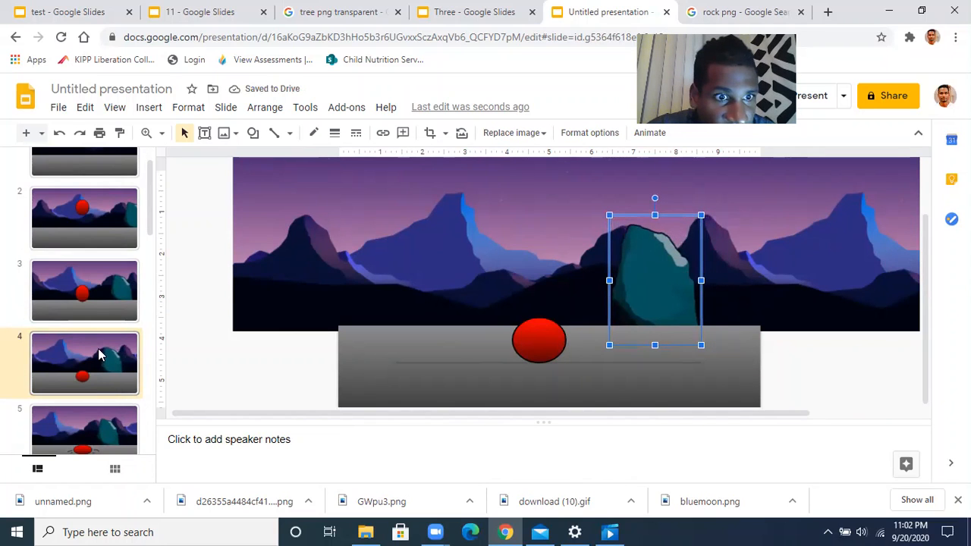
scroll(34, 330, "down", 3)
left_click(111, 249)
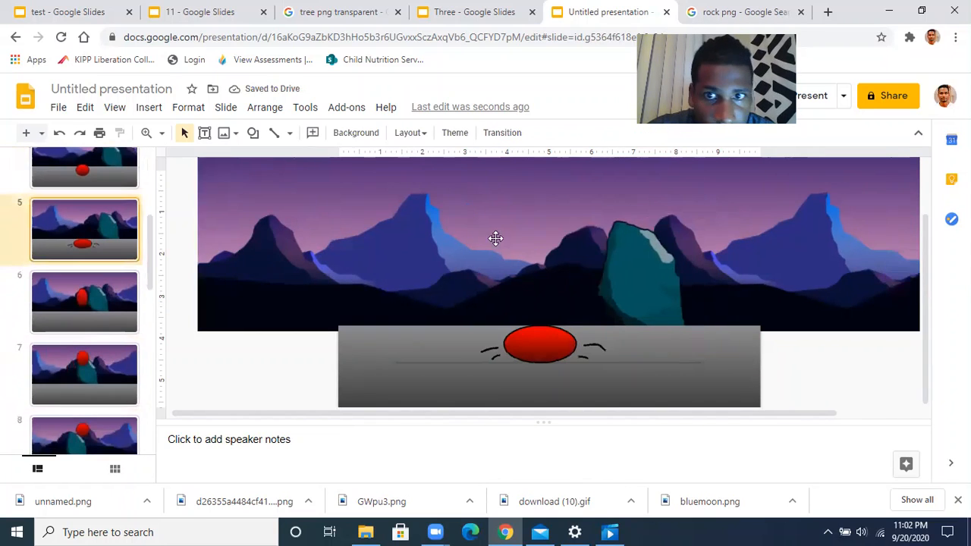
left_click(612, 288)
key("Left")
key("Left")
key("Left")
key("Left")
key("Left")
key("Left")
key("Left")
key("Left")
key("Left")
key("Left")
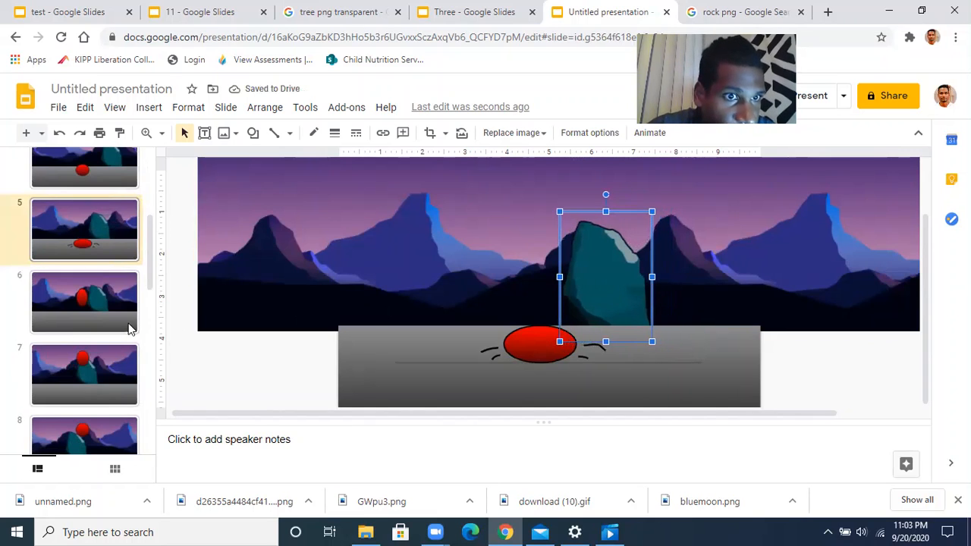
Shift the rocks on slides 6 and 7 further left
left_click(126, 318)
left_click(587, 280)
key("Left")
key("Left")
key("Left")
key("Left")
key("Left")
key("Left")
key("Left")
key("Left")
key("Left")
key("Left")
key("Left")
key("Left")
key("Left")
key("Left")
key("Left")
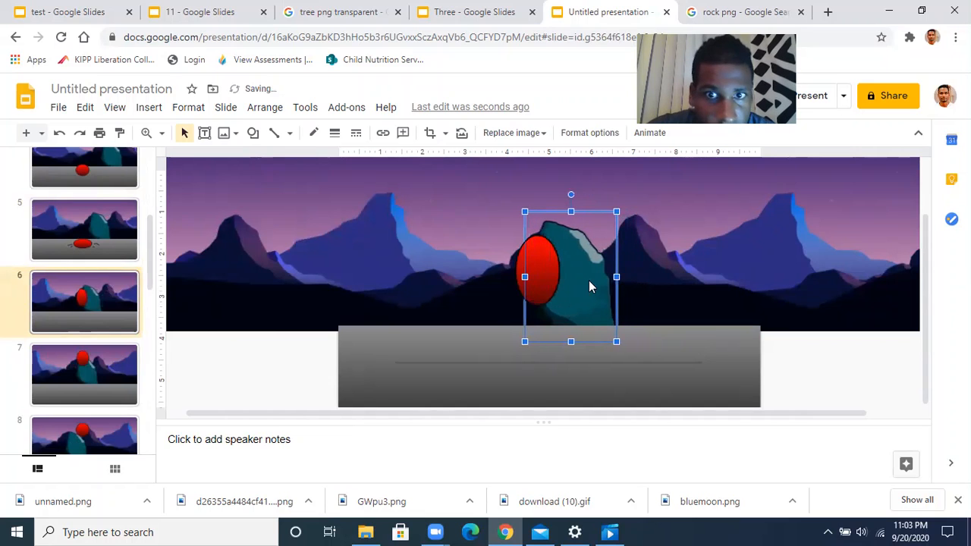
left_click(122, 384)
left_click(554, 297)
key("Left")
key("Left")
key("Left")
key("Left")
key("Left")
key("Left")
key("Left")
key("Left")
key("Left")
key("Left")
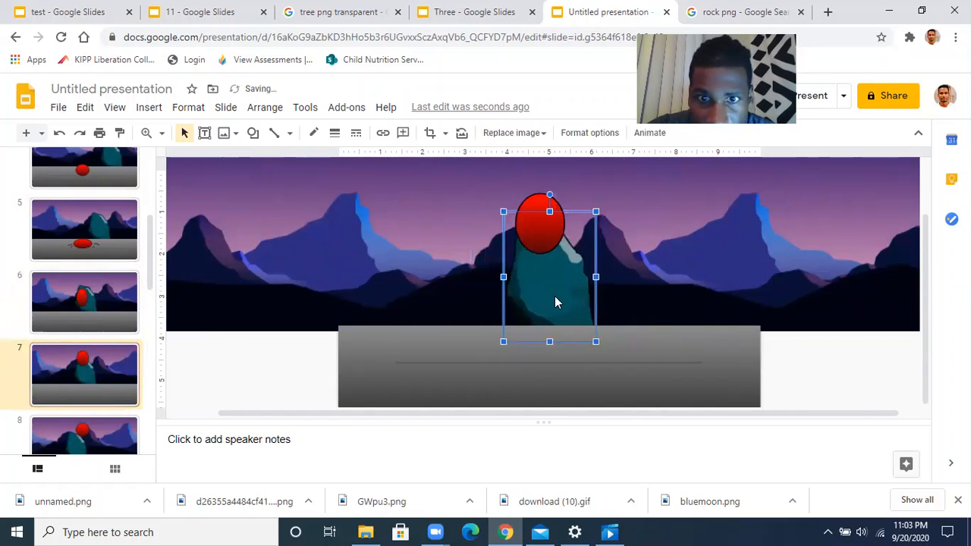
key("Left")
key("Left")
key("Left")
key("Left")
key("Left")
key("Left")
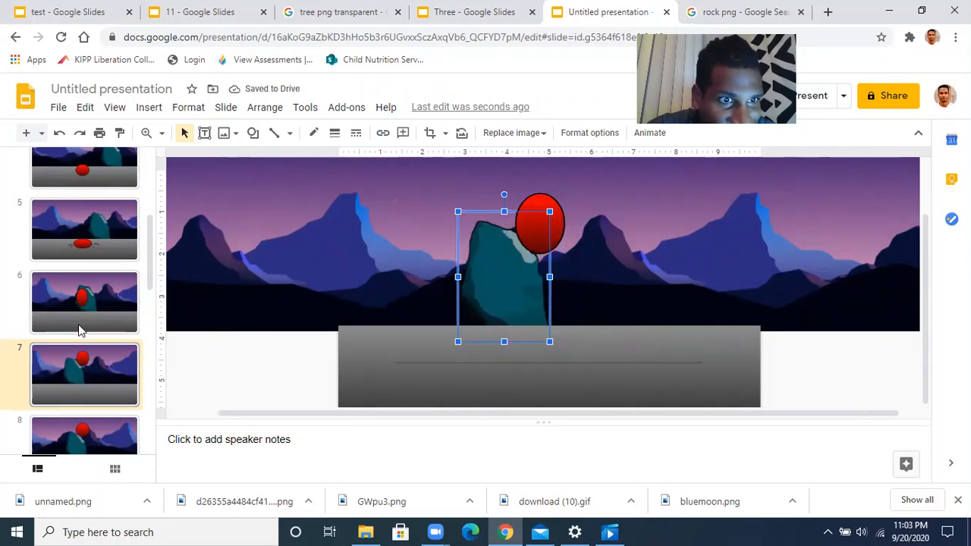
Move slide 8's rock four nudges to the left
scroll(102, 371, "down", 1)
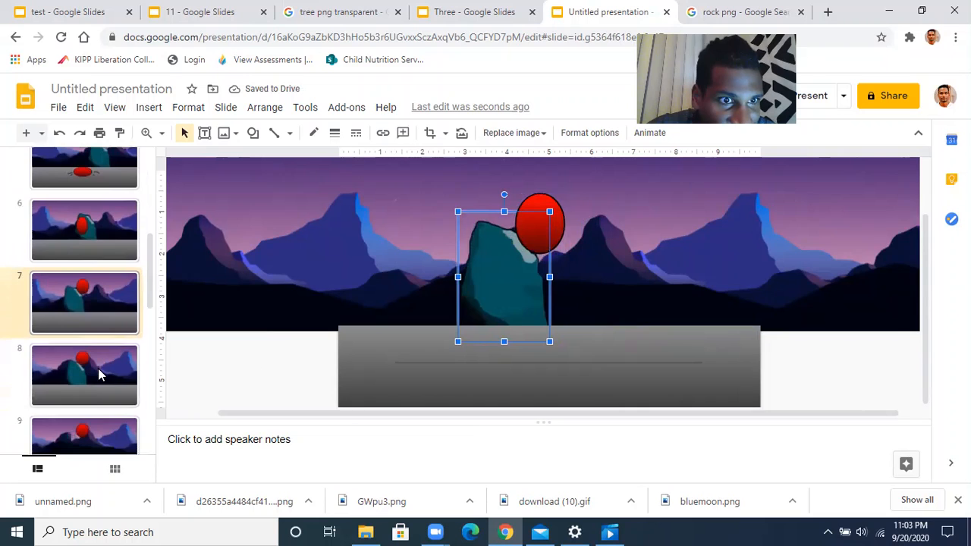
left_click(100, 373)
left_click(488, 281)
key("Left")
key("Left")
key("Left")
key("Left")
key("Left")
key("Left")
key("Left")
key("Left")
key("Left")
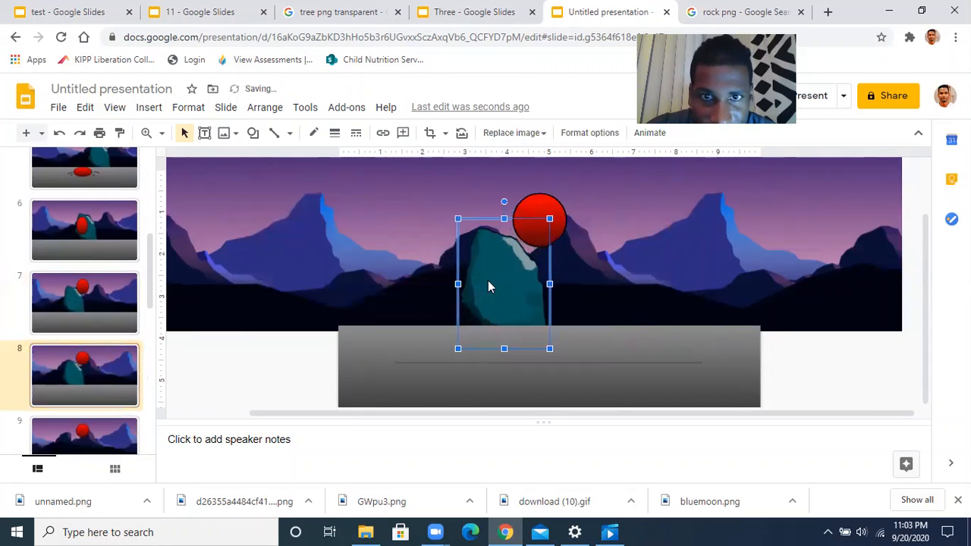
key("Left")
key("Left")
key("Left")
key("Left")
key("Left")
key("Left")
key("Left")
key("Left")
key("Left")
key("Left")
key("Left")
key("Left")
key("Left")
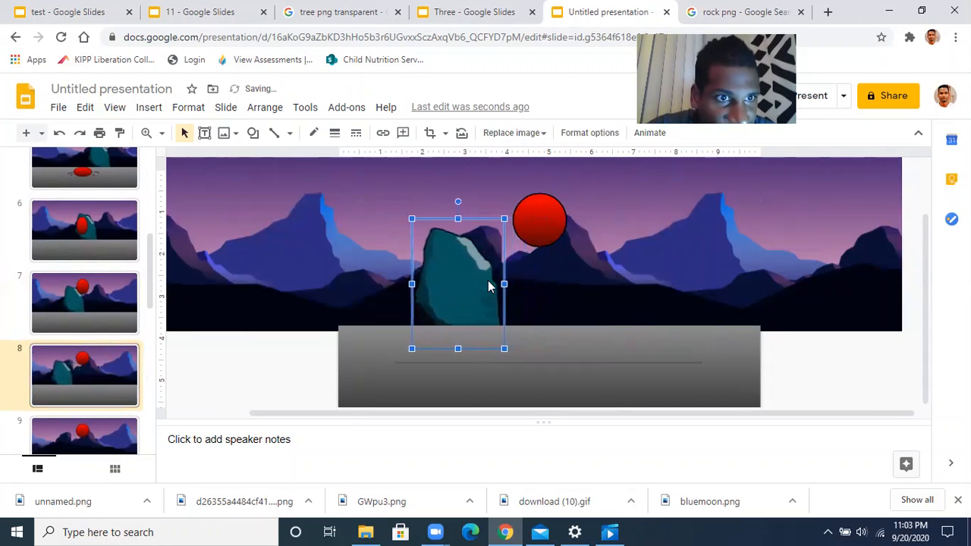
key("Left")
key("Left")
key("Left")
key("Left")
key("Left")
key("Left")
key("Left")
key("Left")
key("Left")
key("Left")
key("Left")
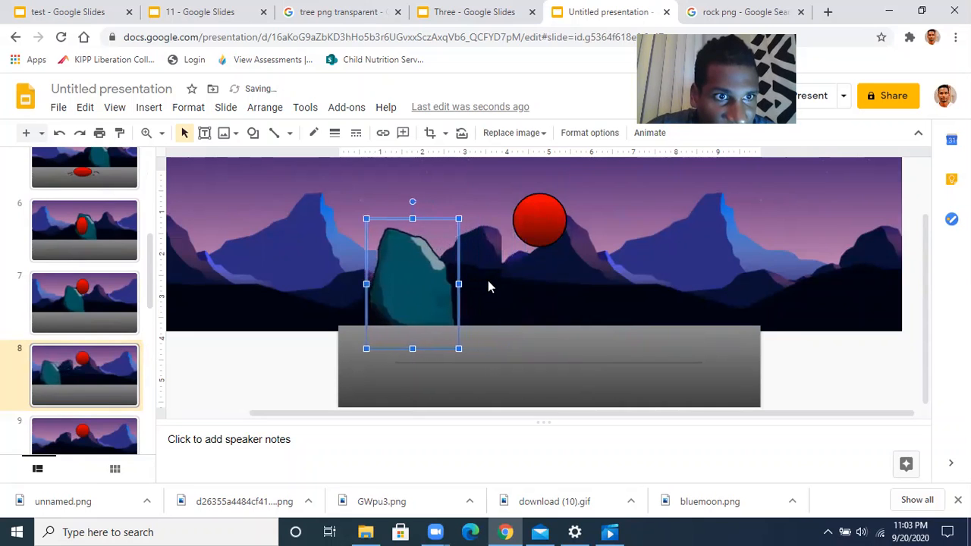
key("Left")
key("Left")
key("Left")
key("Left")
key("Left")
key("Left")
key("Left")
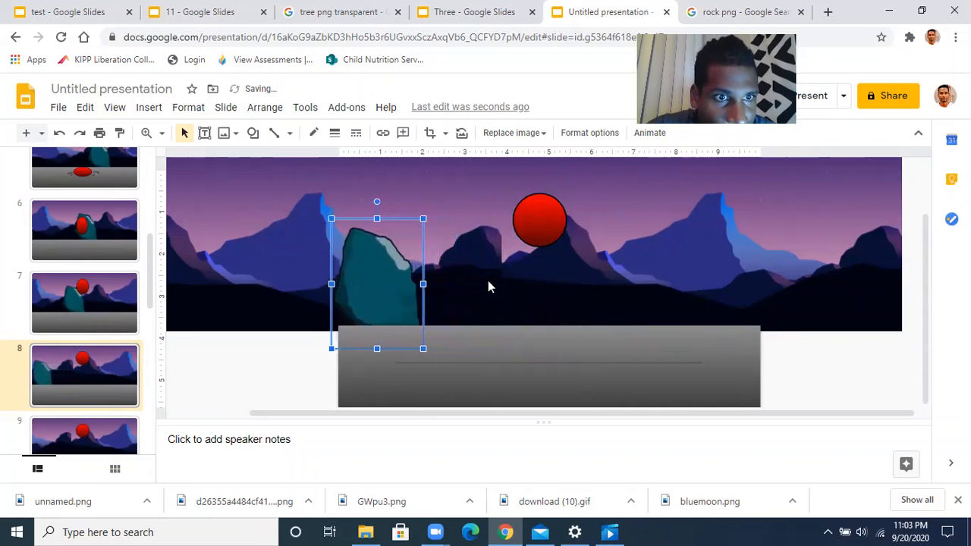
Nudge the rocks on slides 7, 6 and 8 one more step left
left_click(81, 304)
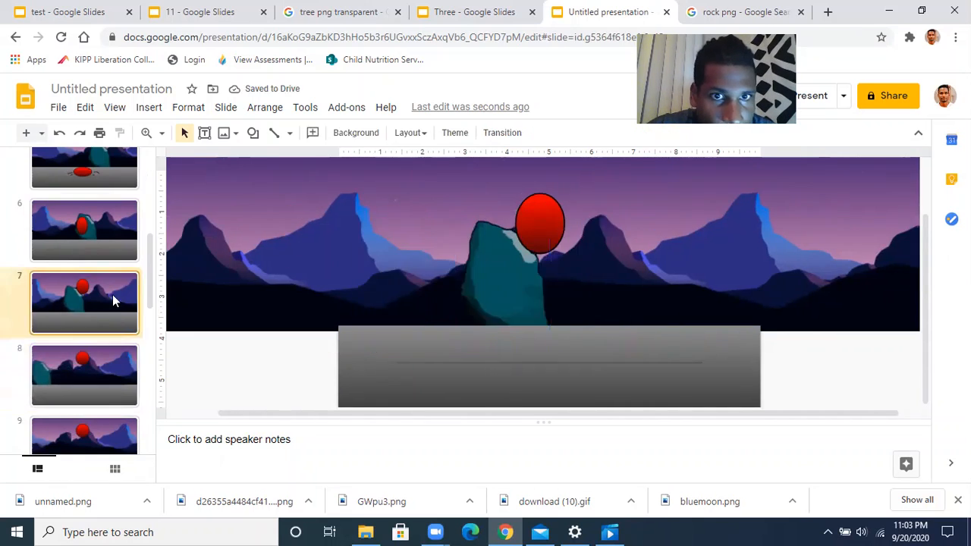
left_click(534, 284)
key("Left")
key("Left")
key("Left")
key("Left")
key("Left")
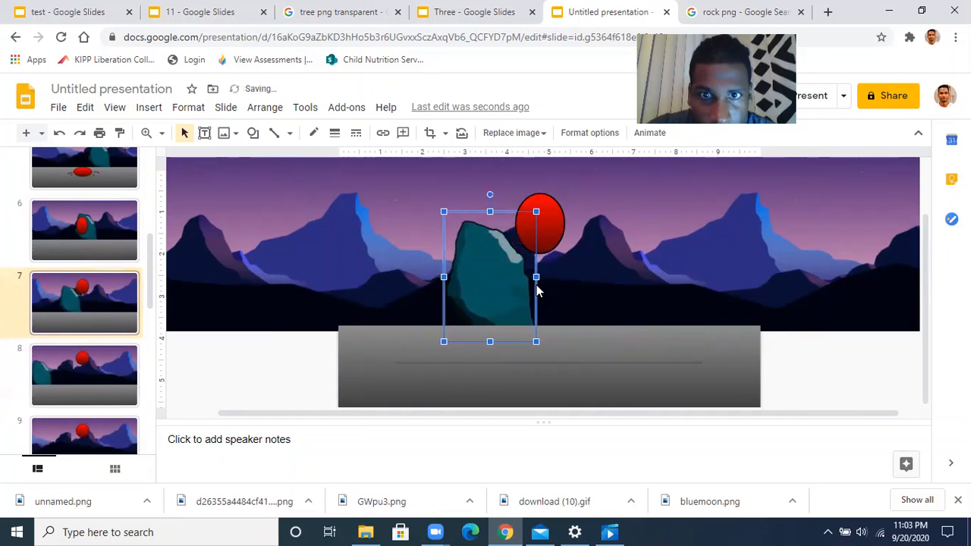
left_click(103, 242)
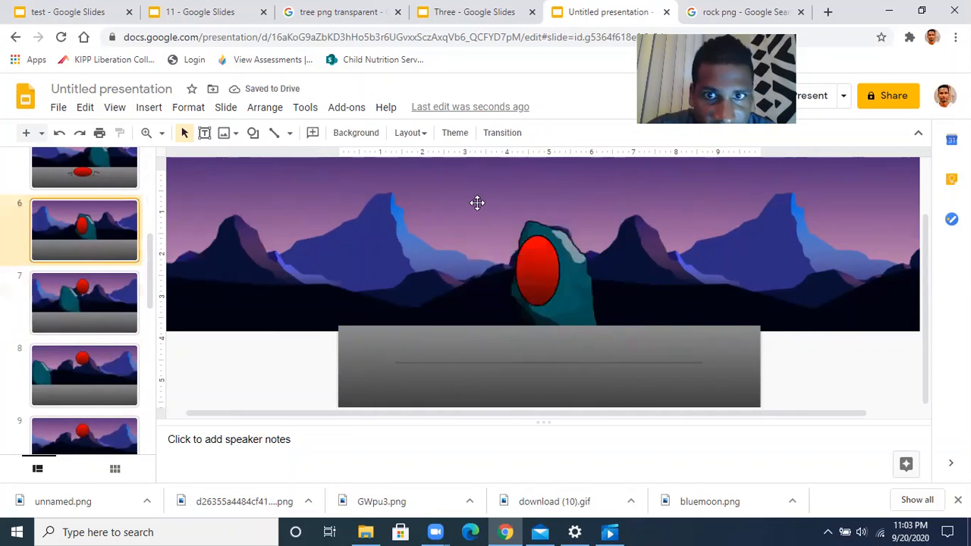
left_click(577, 307)
key("Left")
key("Left")
key("Left")
key("Left")
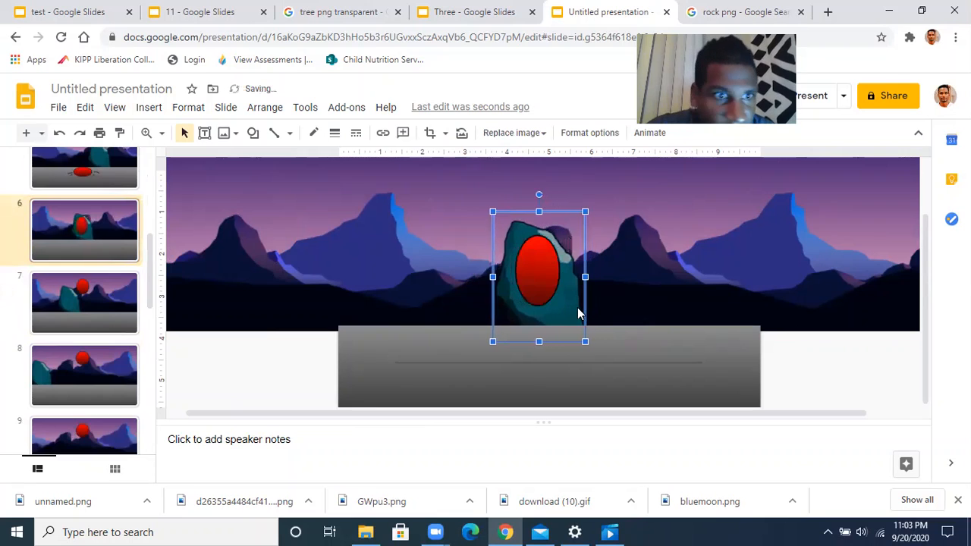
left_click(123, 375)
left_click(352, 301)
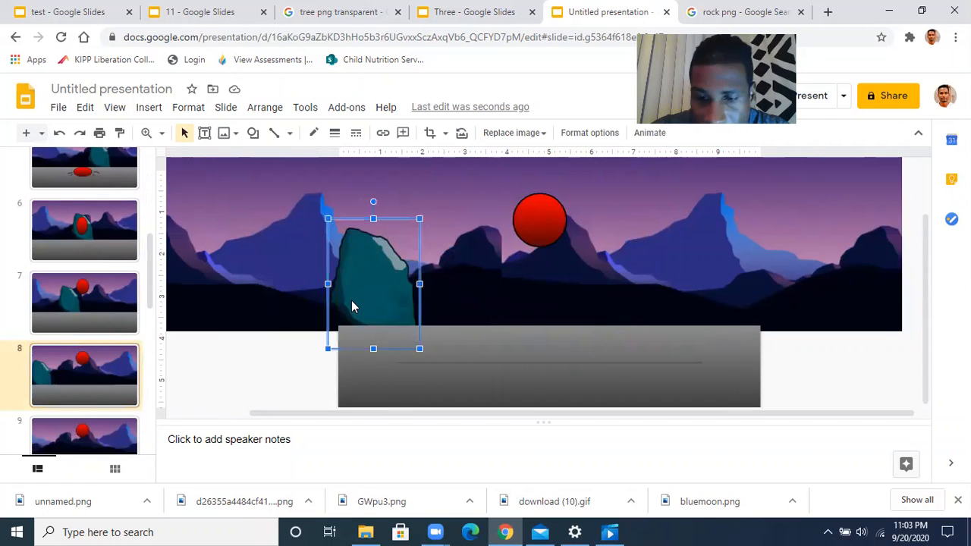
key("Left")
key("Left")
key("Left")
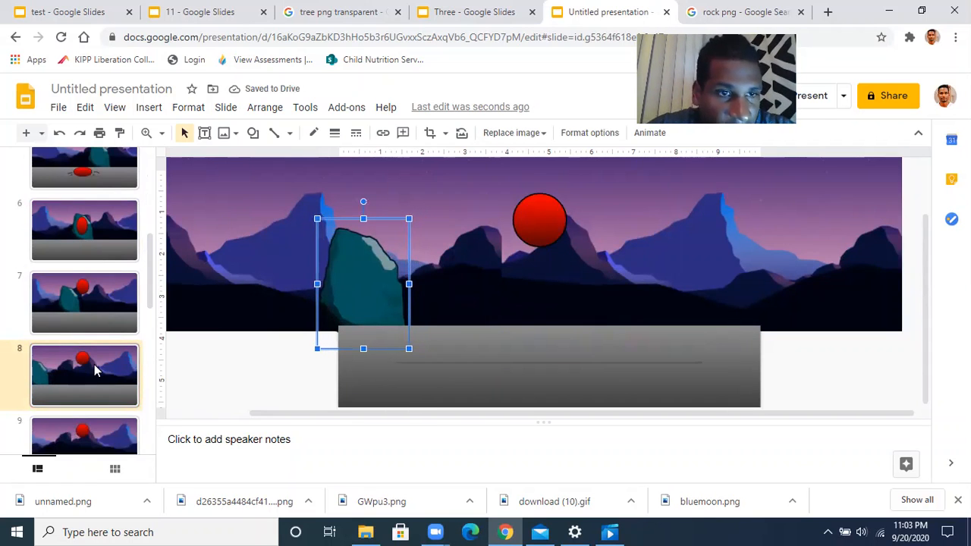
scroll(94, 364, "down", 4)
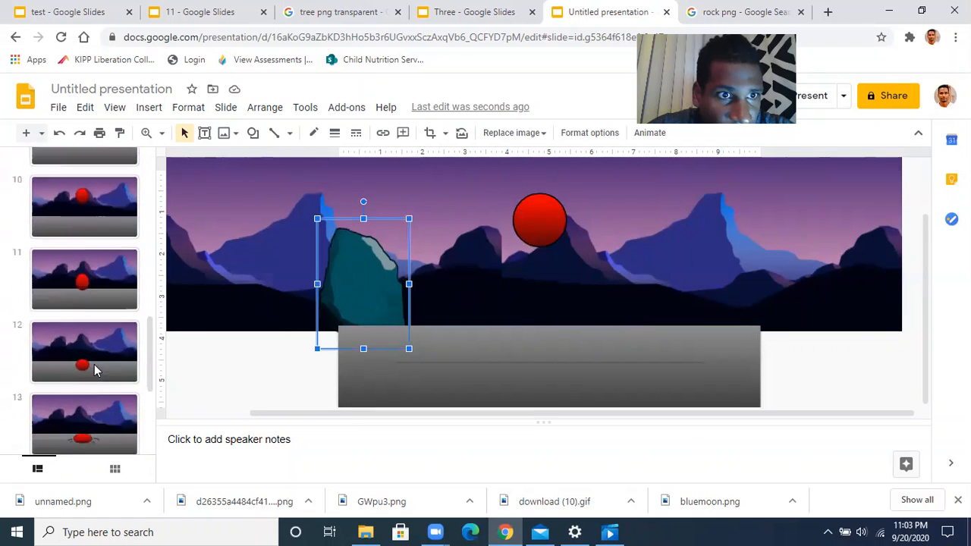
scroll(94, 364, "up", 8)
scroll(95, 365, "up", 1)
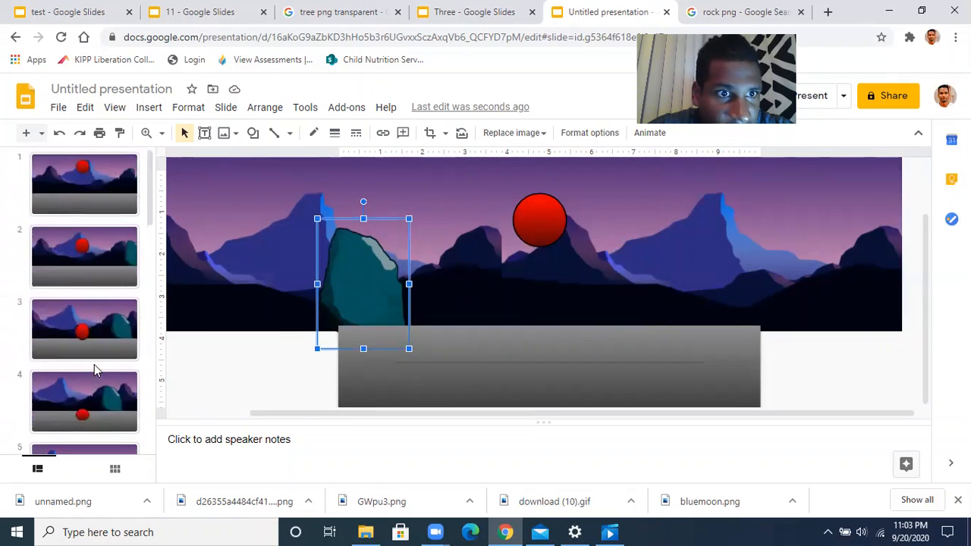
Flip through slides 1 to 8 to review the rock's motion, then return to slide 1
left_click(113, 193)
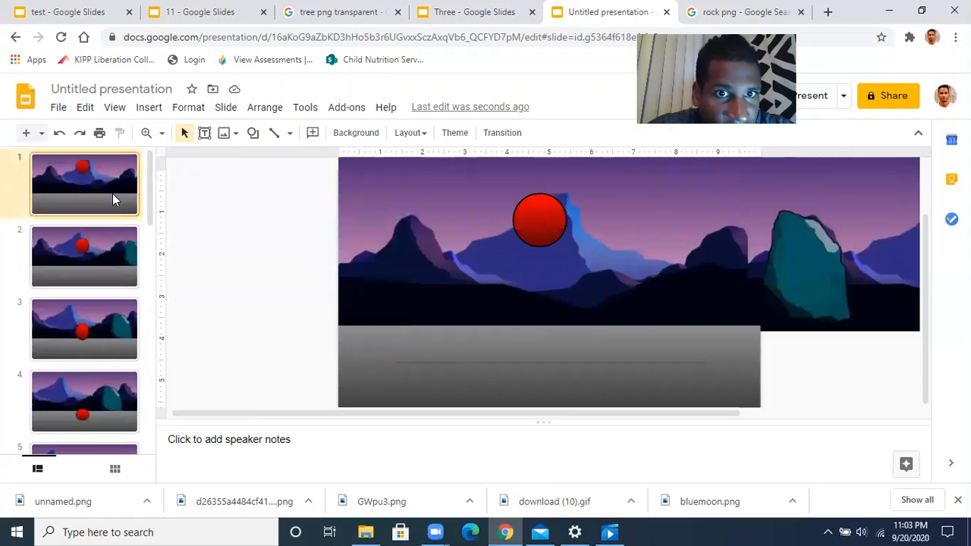
left_click(110, 248)
left_click(112, 325)
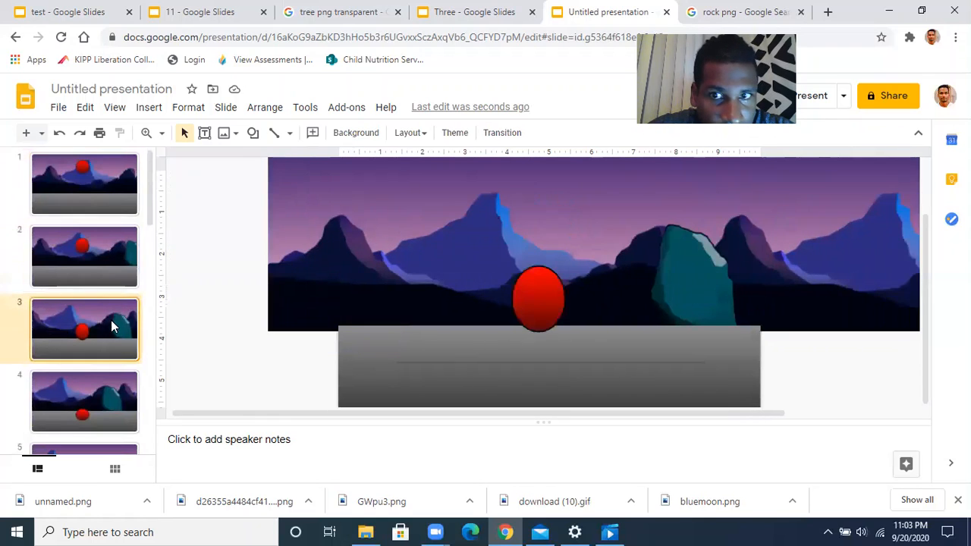
left_click(113, 402)
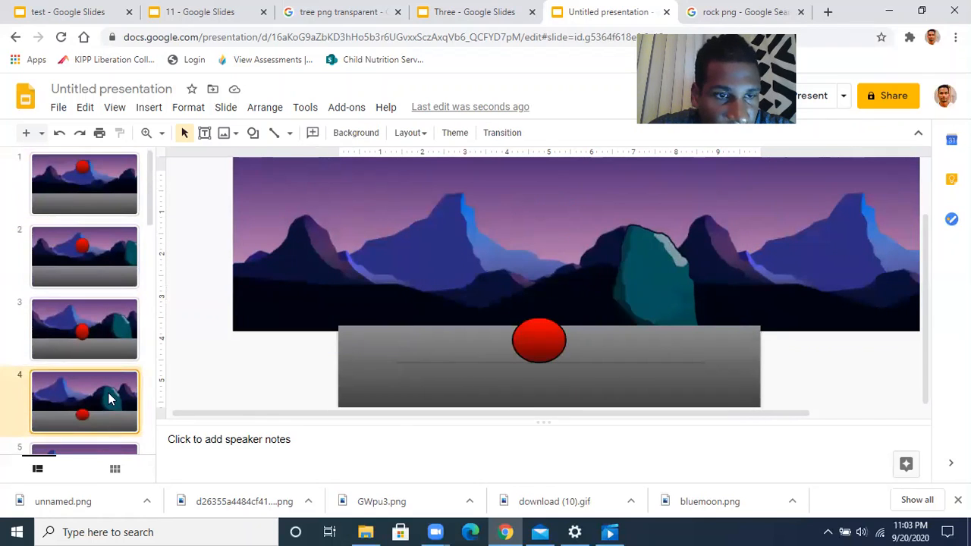
scroll(109, 399, "down", 2)
left_click(110, 317)
left_click(109, 369)
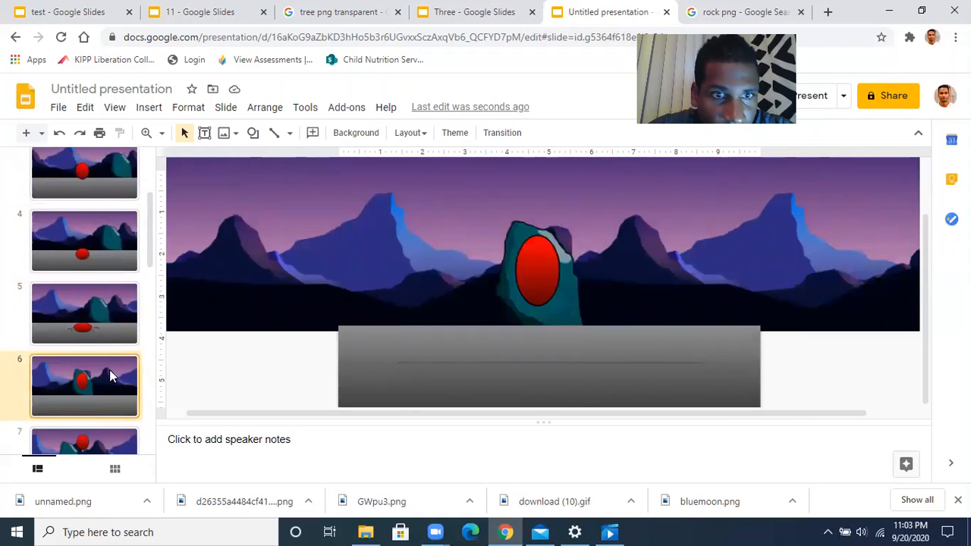
scroll(110, 369, "down", 2)
left_click(109, 372)
left_click(114, 413)
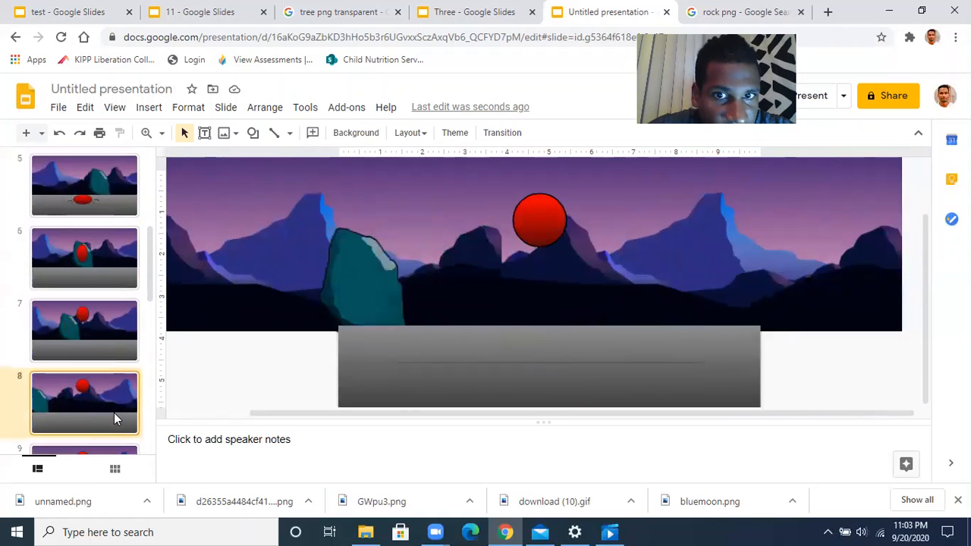
scroll(115, 368, "up", 5)
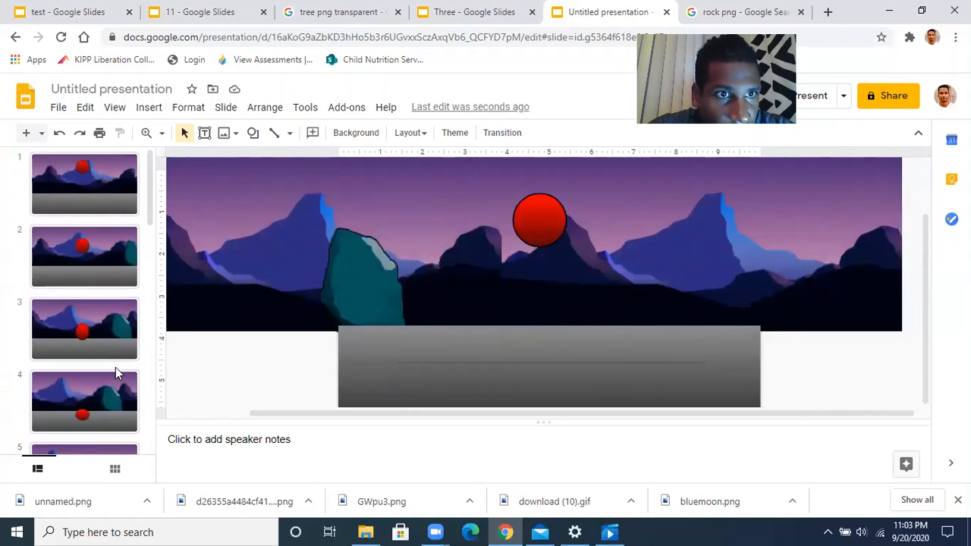
left_click(105, 199)
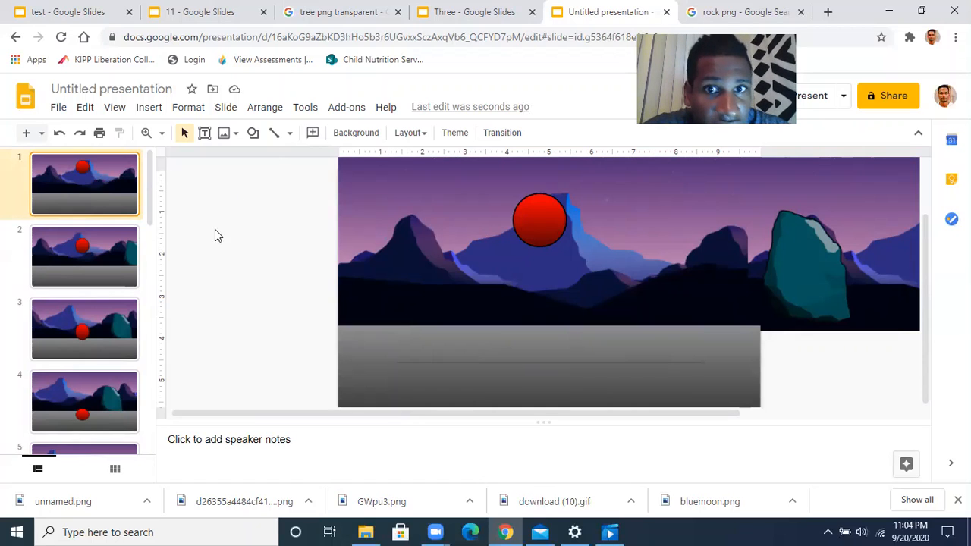
left_click(255, 137)
Draw a long thin rectangle across slide 1 above the ground and fill it light grey
mouse_move(270, 169)
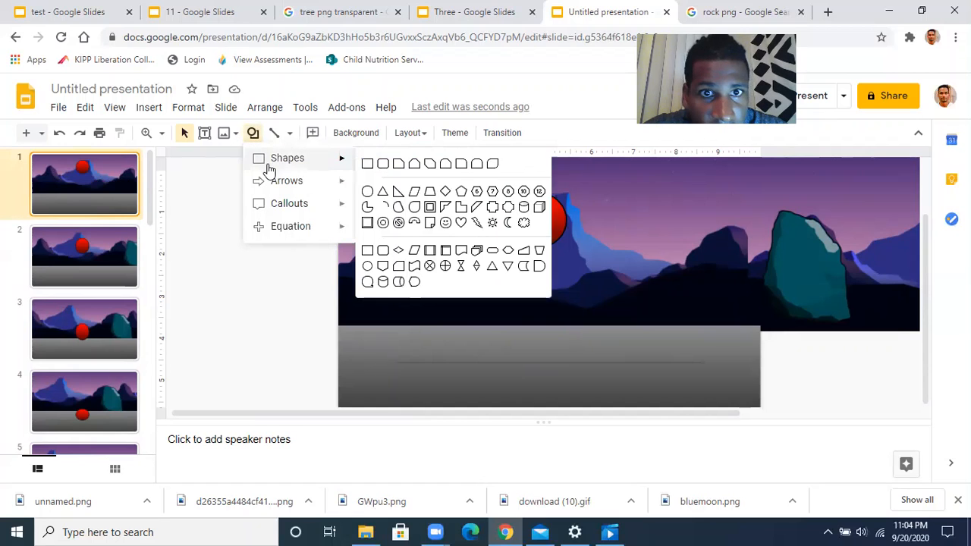
left_click(367, 163)
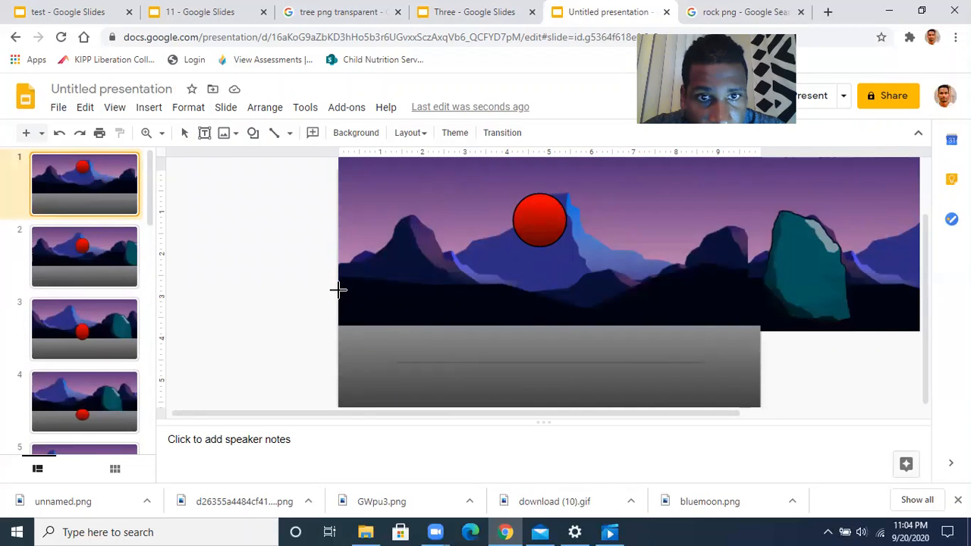
left_click_drag(338, 296, 911, 307)
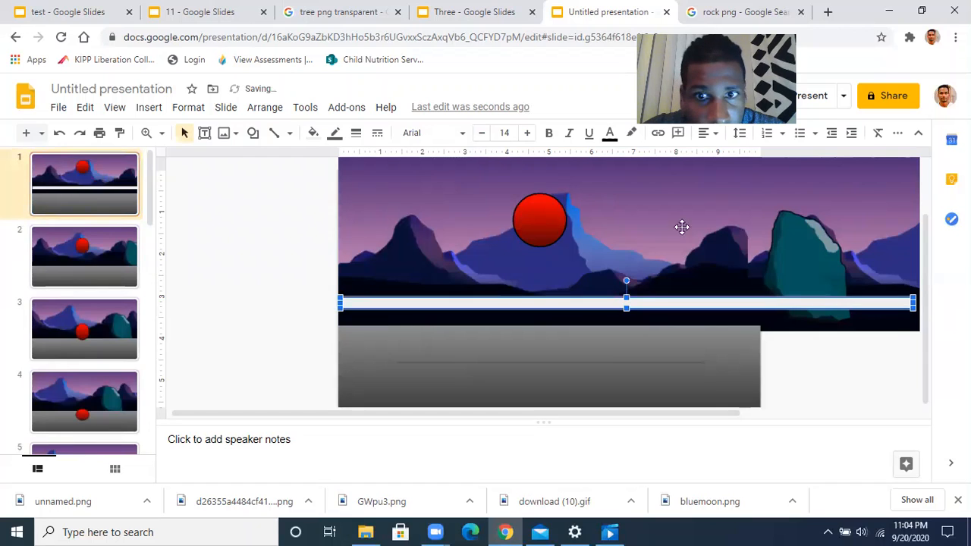
left_click(313, 132)
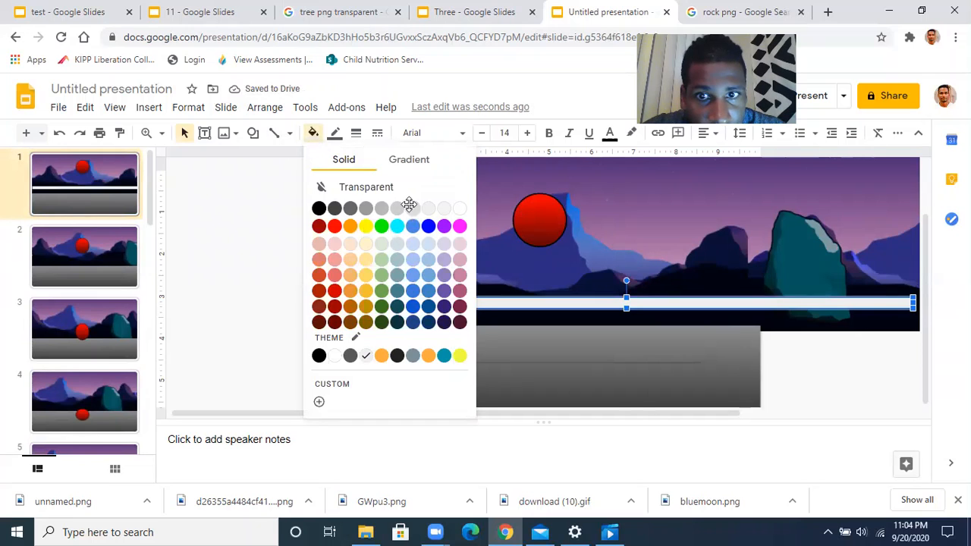
left_click(412, 208)
Change the bar to a slightly darker grey and nudge it left
left_click(313, 133)
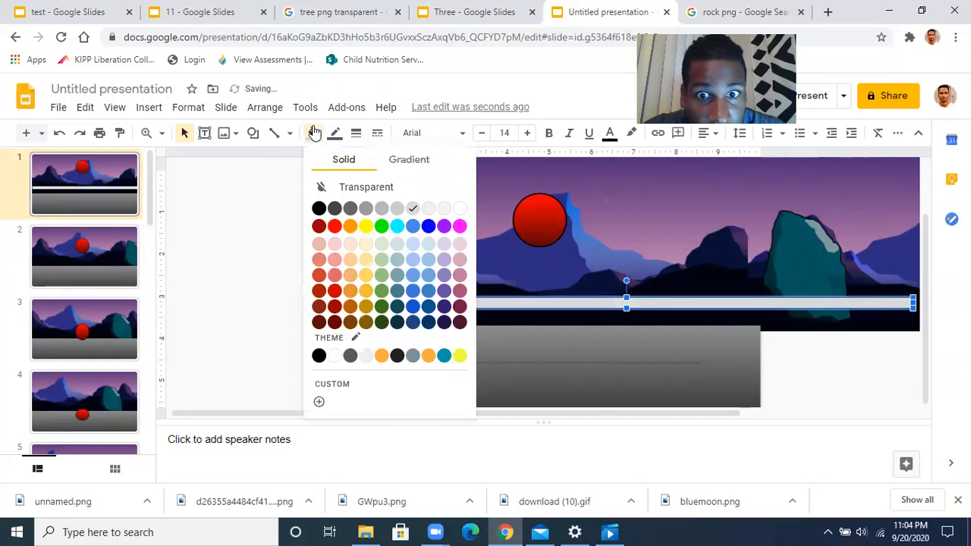
left_click(385, 207)
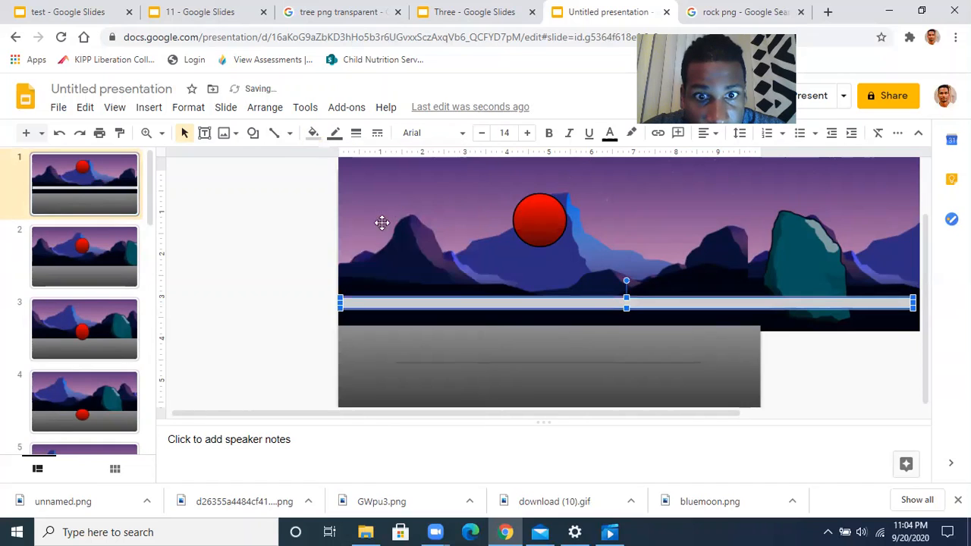
left_click(281, 282)
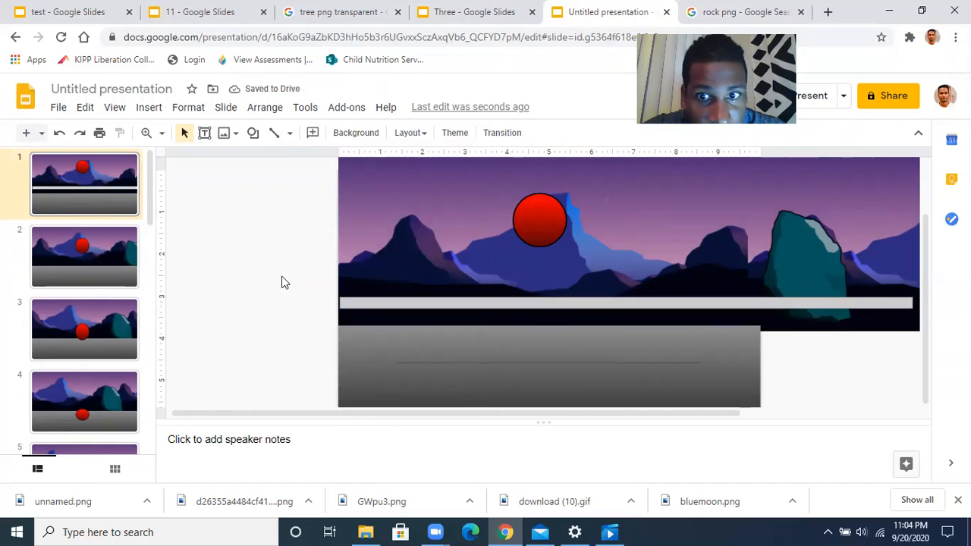
left_click(370, 302)
key("Left")
left_click(281, 296)
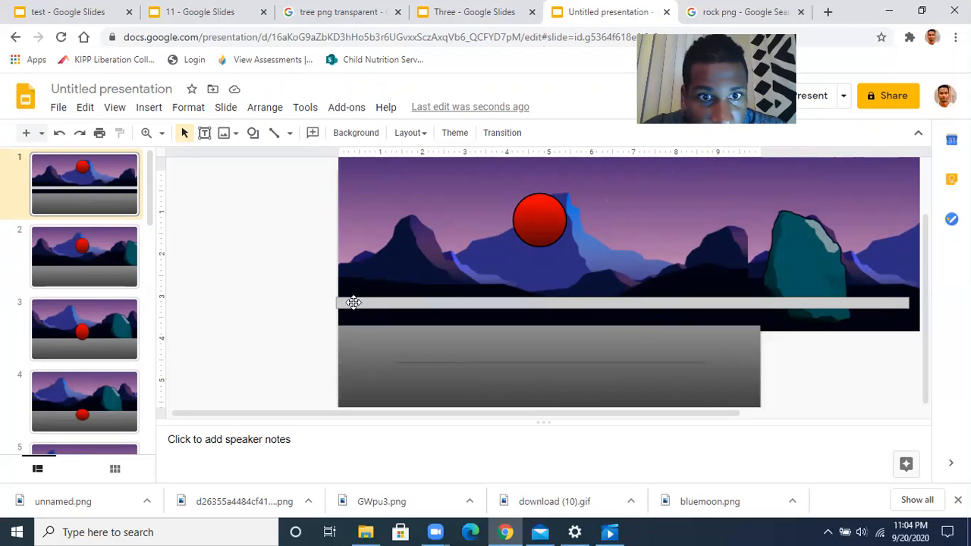
Draw a small rectangle under the rail's left end and fill it grey
left_click(253, 137)
mouse_move(273, 163)
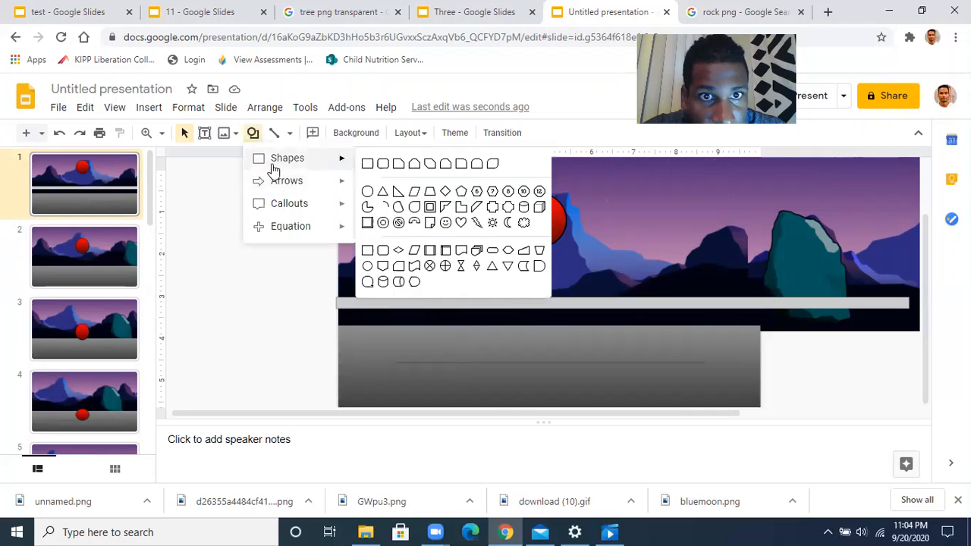
left_click(367, 164)
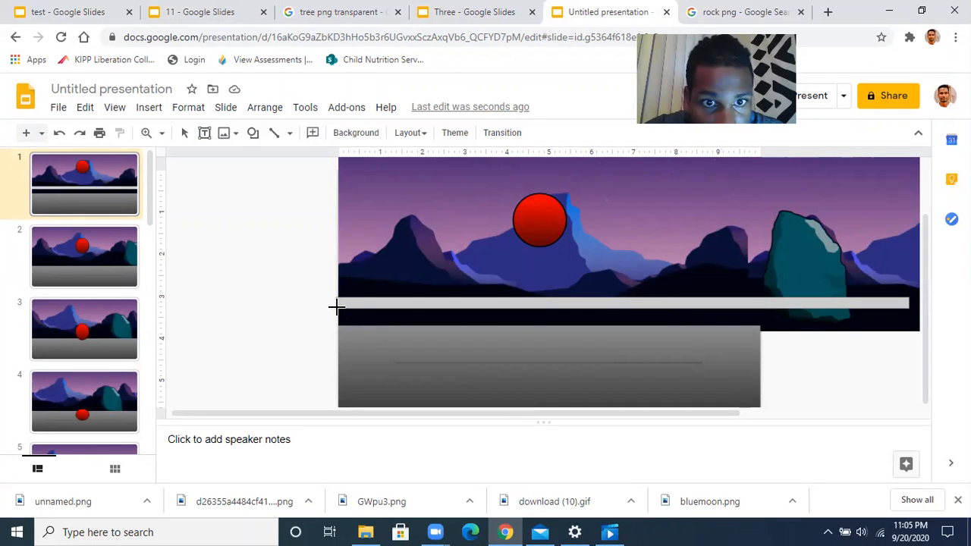
left_click_drag(336, 307, 345, 327)
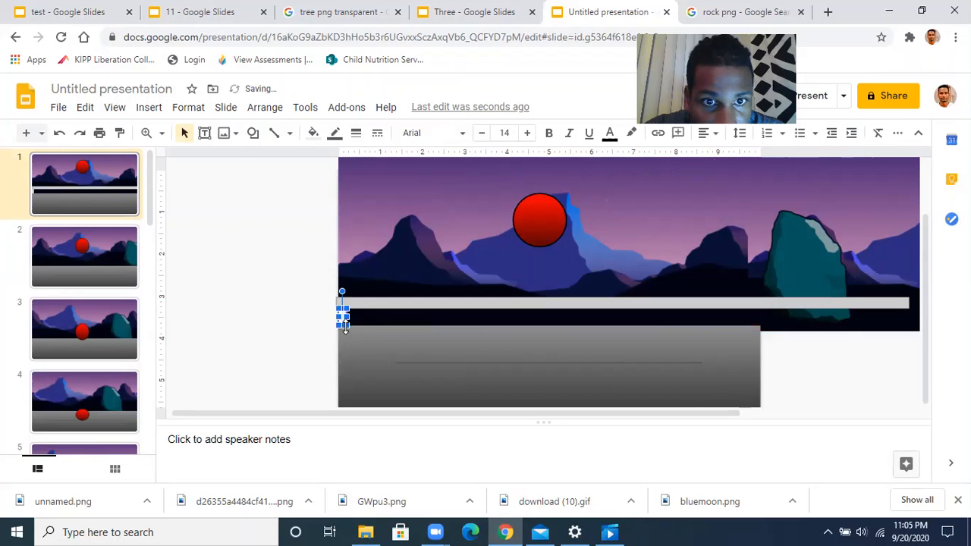
left_click(313, 133)
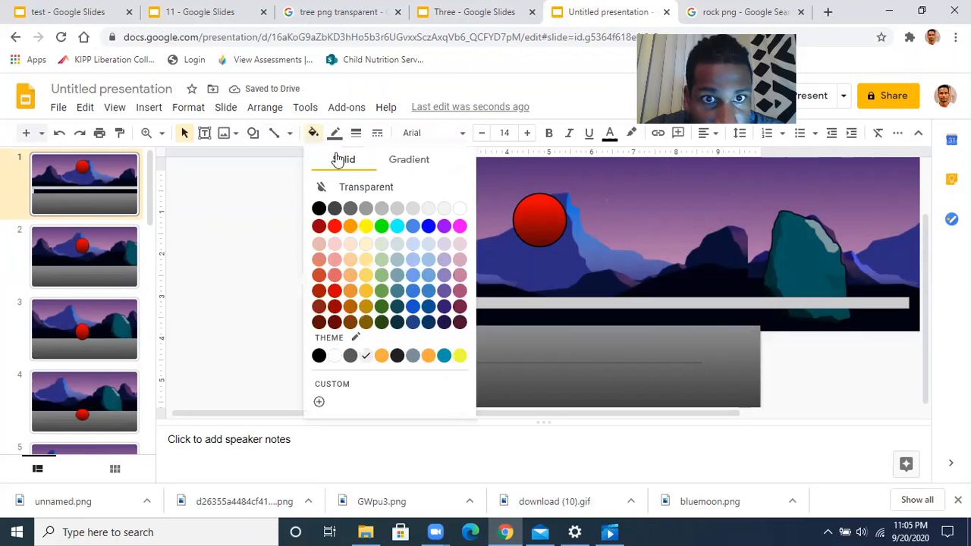
left_click(395, 210)
Move the grey post under the rail and set a second post further along it
left_click(322, 252)
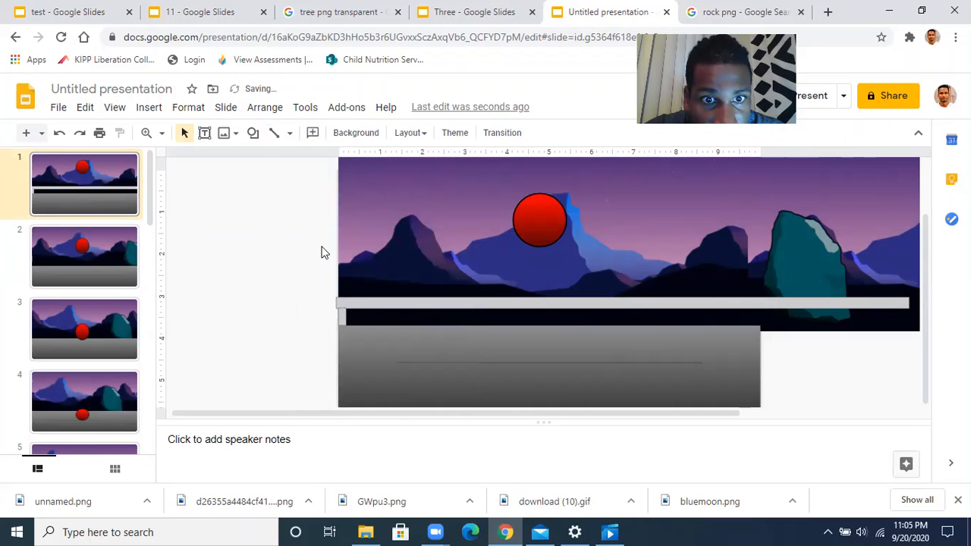
left_click(342, 317)
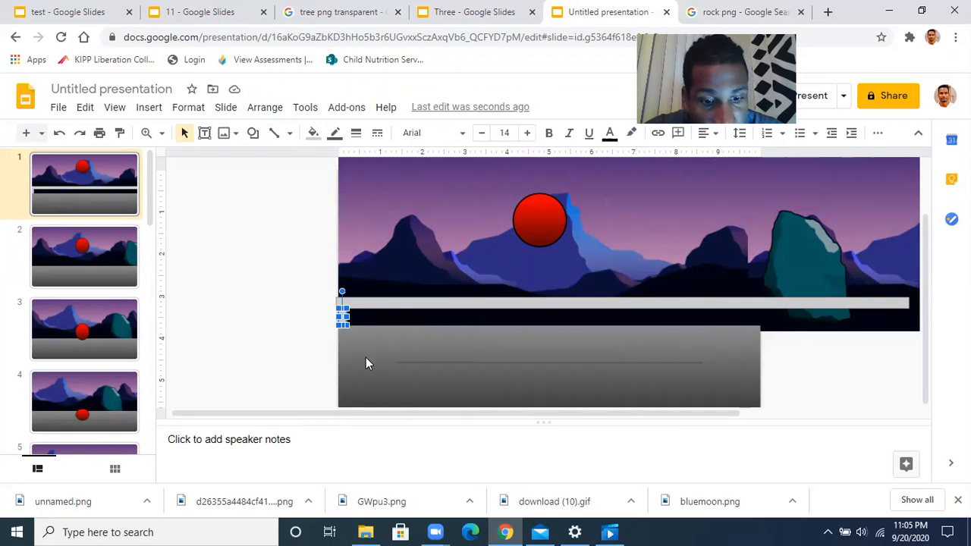
left_click_drag(339, 316, 345, 322)
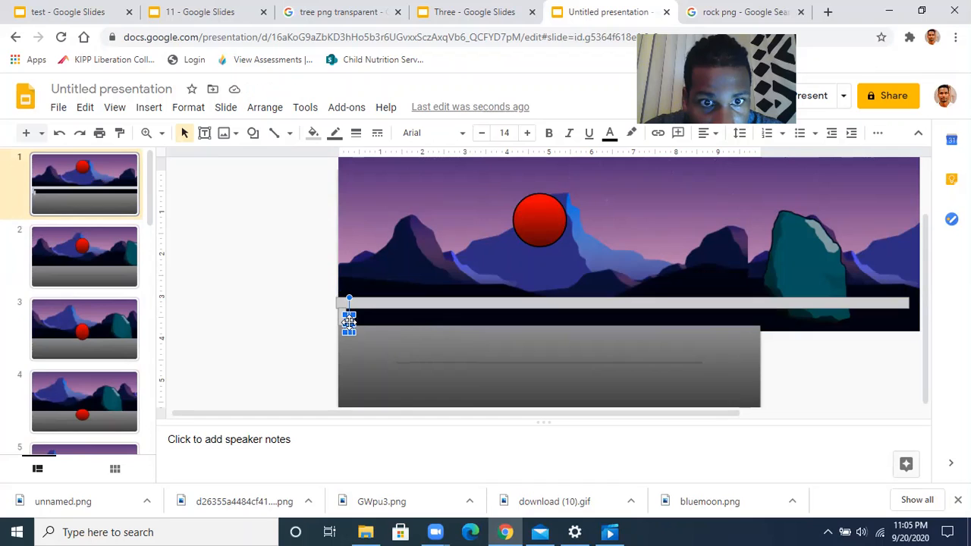
left_click_drag(349, 323, 378, 318)
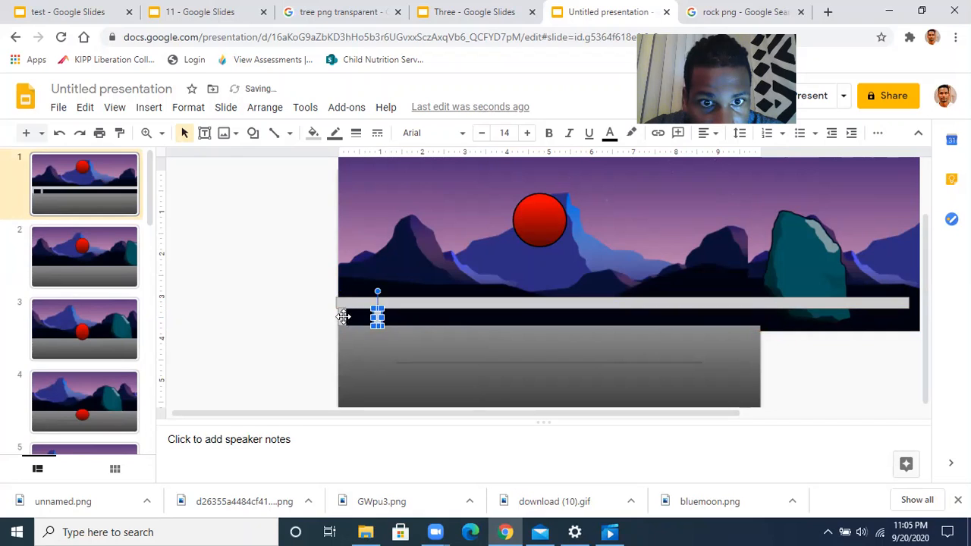
left_click(316, 326)
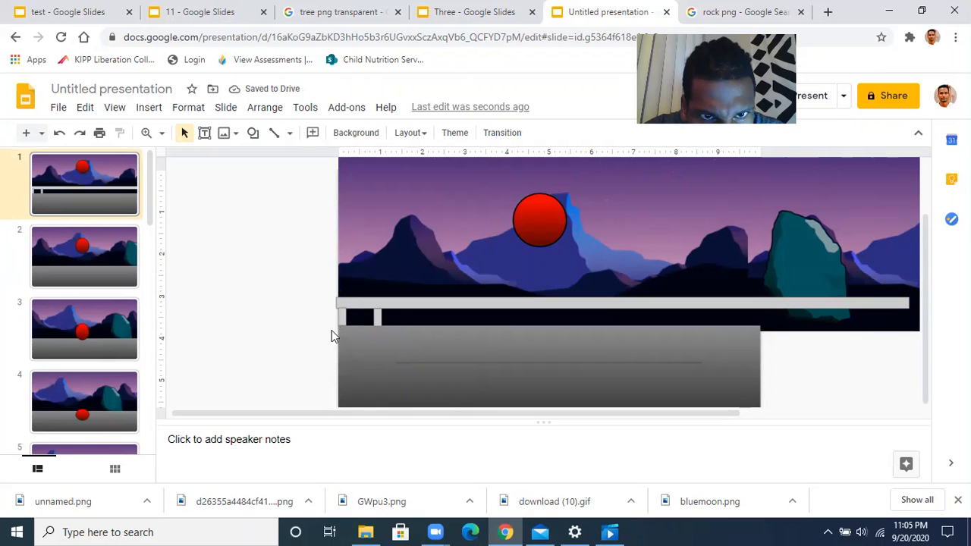
Reposition, widen and shift the left-end posts so four evenly spaced uprights sit beneath the rail
left_click_drag(341, 315, 343, 322)
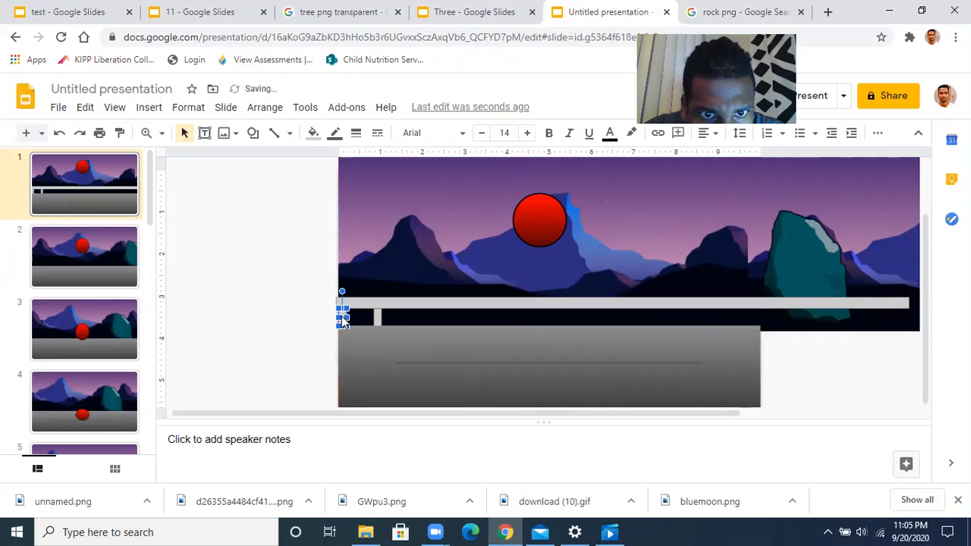
left_click(305, 322)
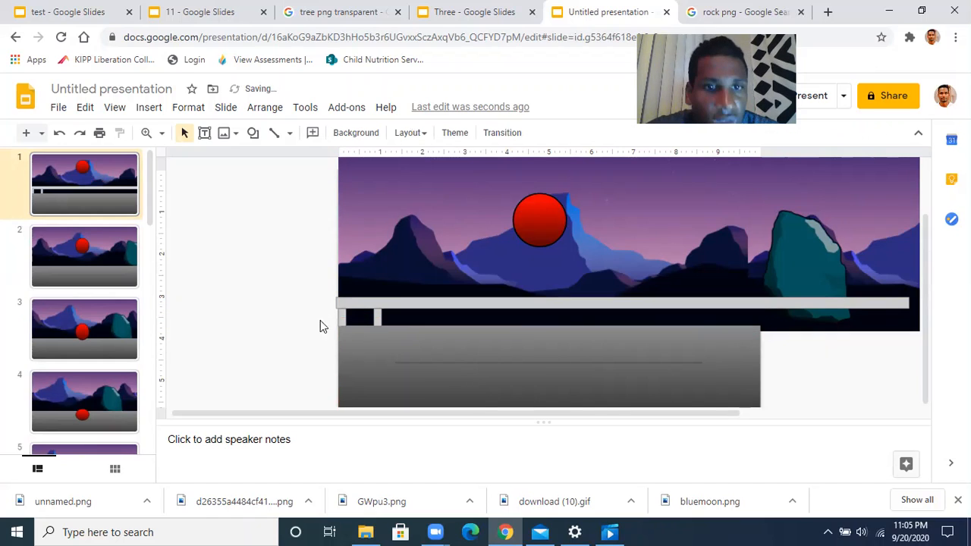
left_click(342, 315)
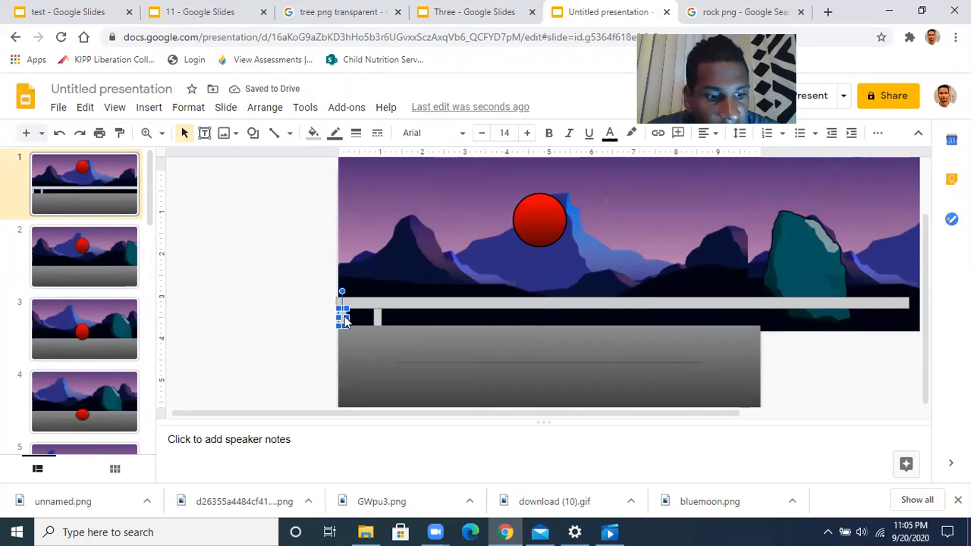
left_click_drag(348, 316, 378, 314)
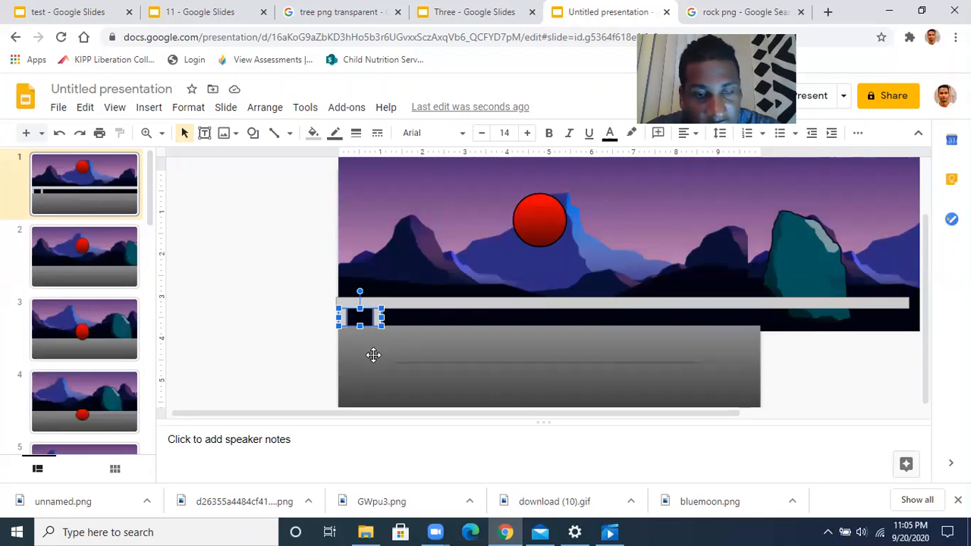
left_click_drag(342, 318, 416, 321)
left_click(303, 339)
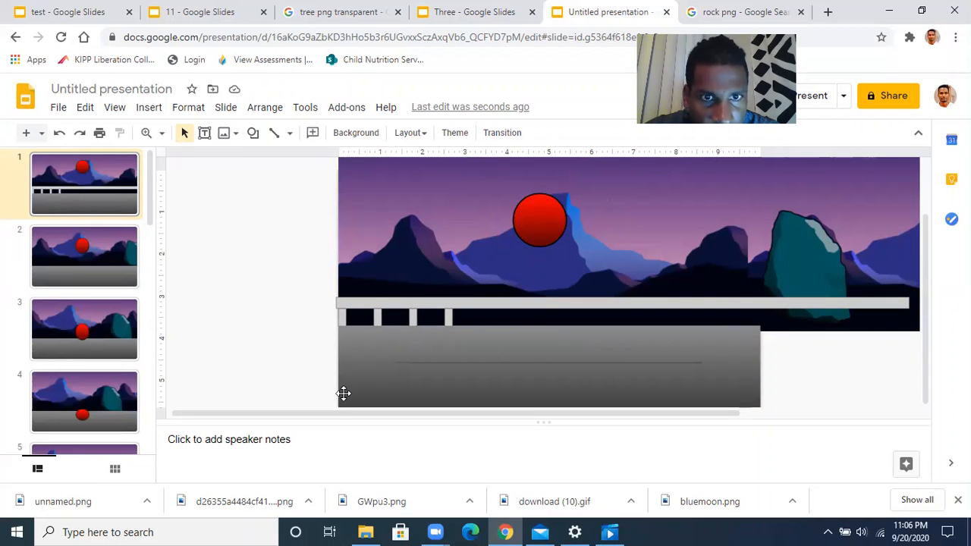
left_click(343, 316)
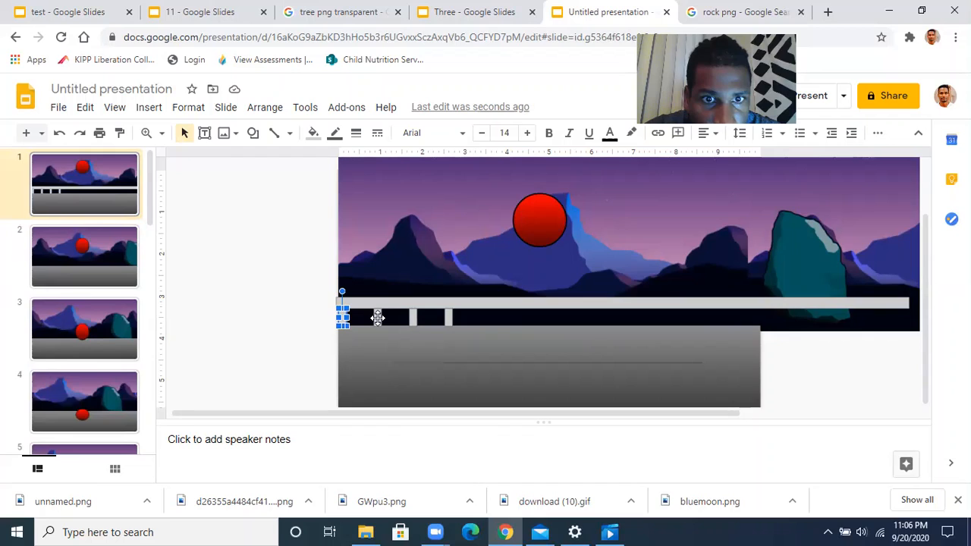
left_click(378, 318)
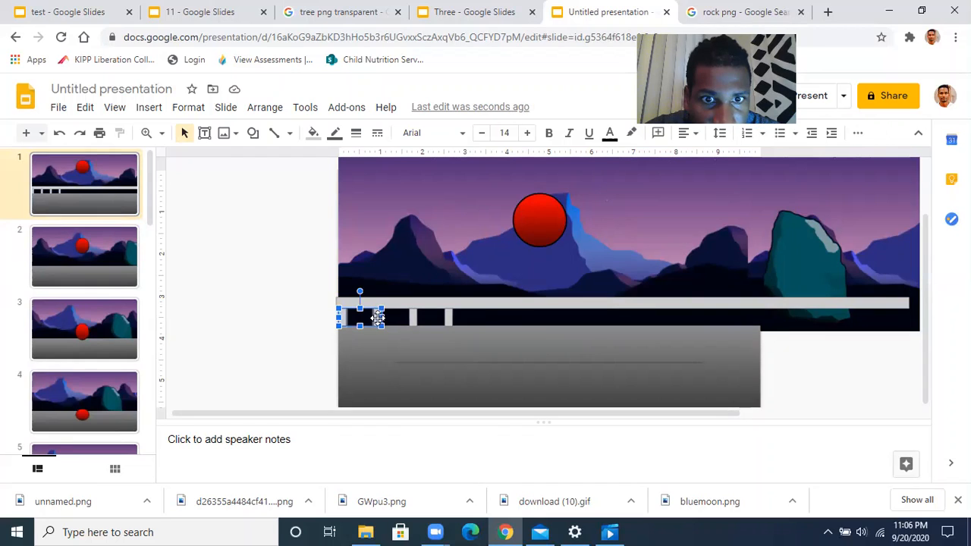
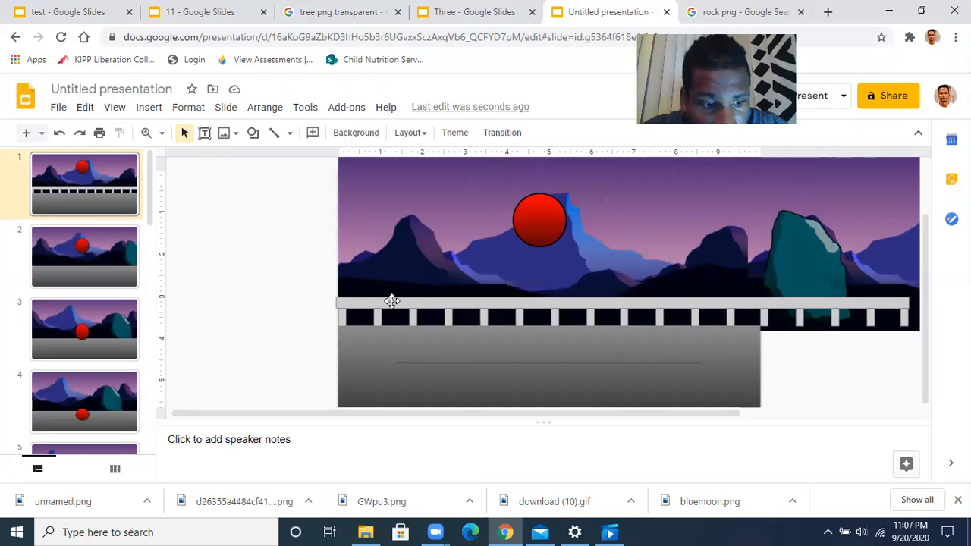
Select the railing's gray top bar together with the fence posts
left_click(391, 301)
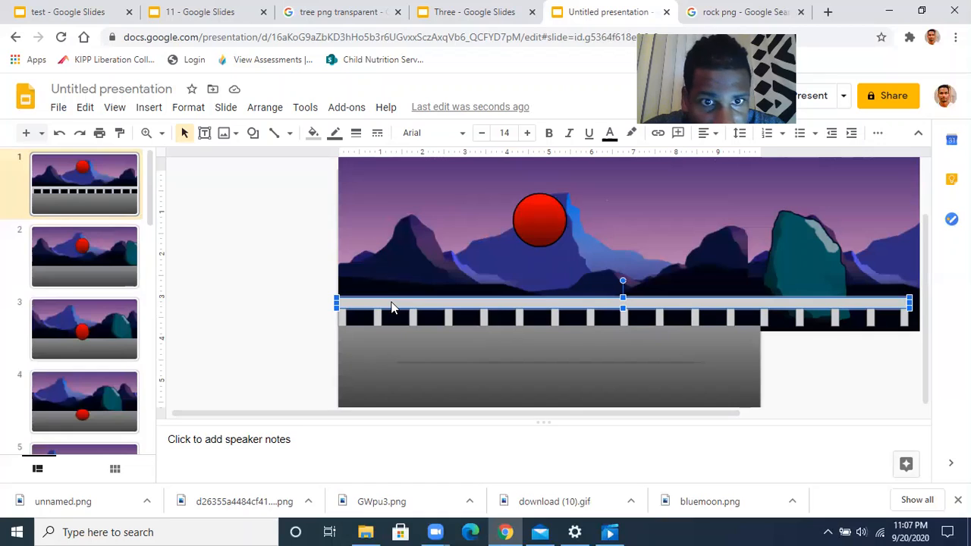
left_click(343, 317)
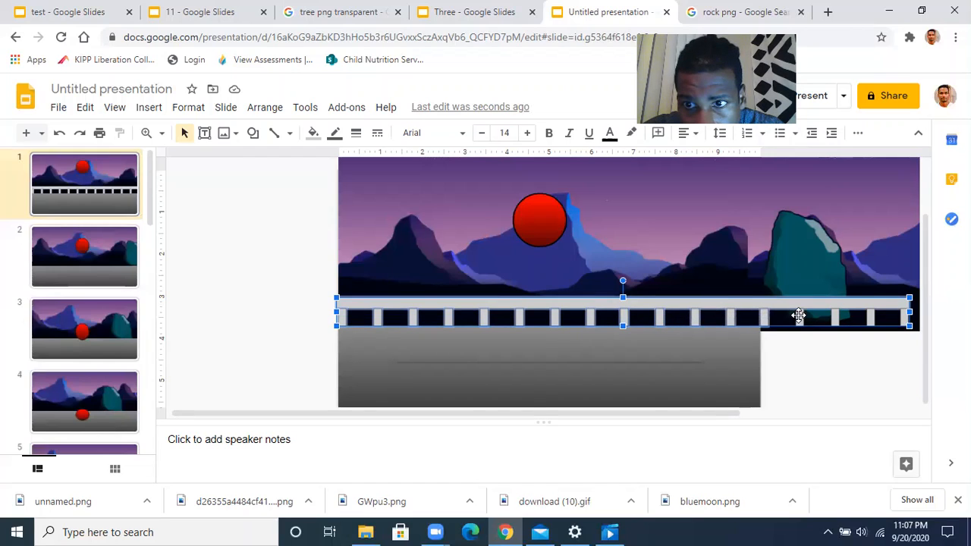
Group the gray bar and fence posts, then confirm the railing selects as one piece
right_click(704, 306)
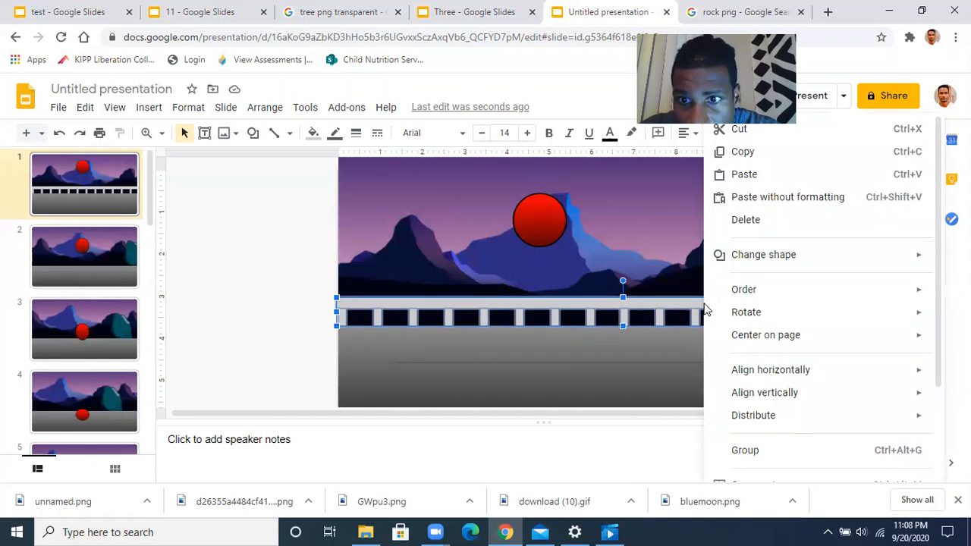
left_click(752, 449)
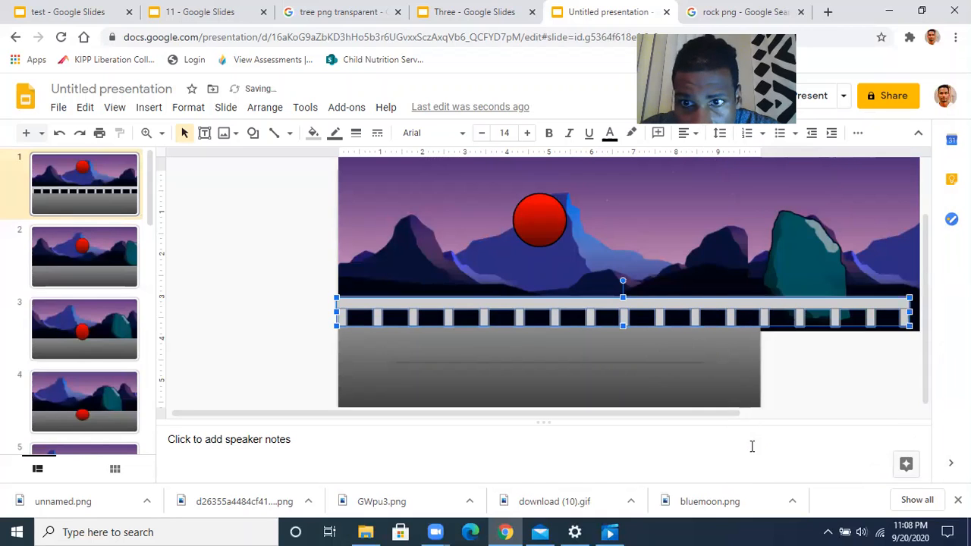
left_click(317, 307)
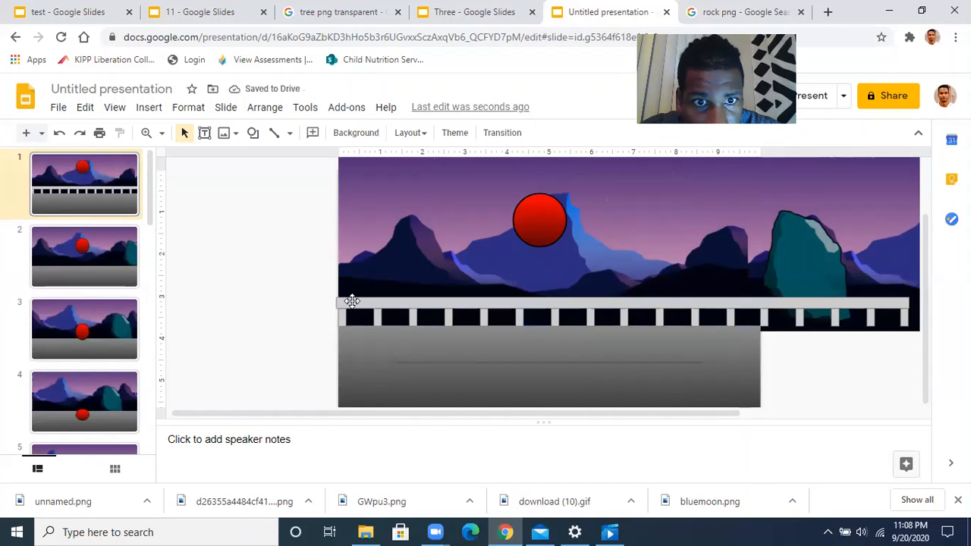
left_click(352, 308)
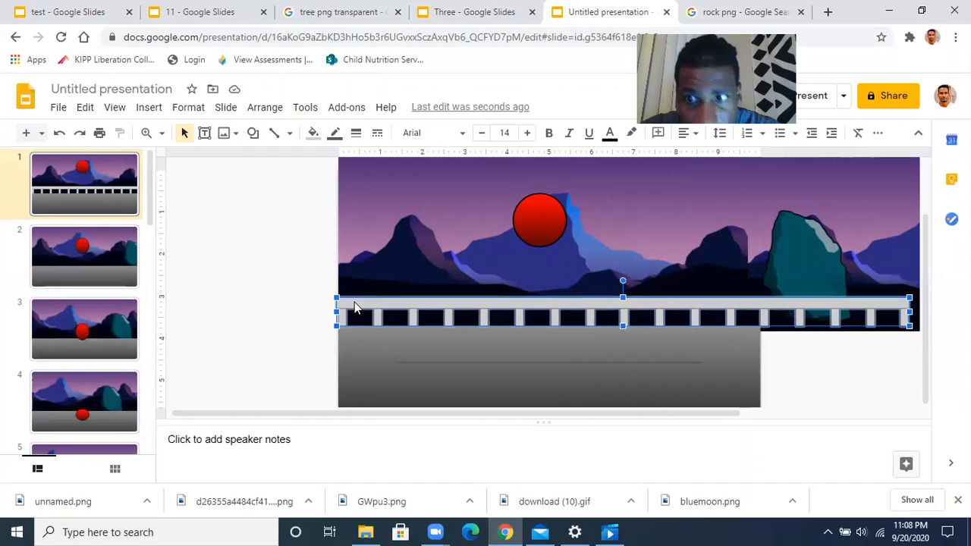
left_click(312, 307)
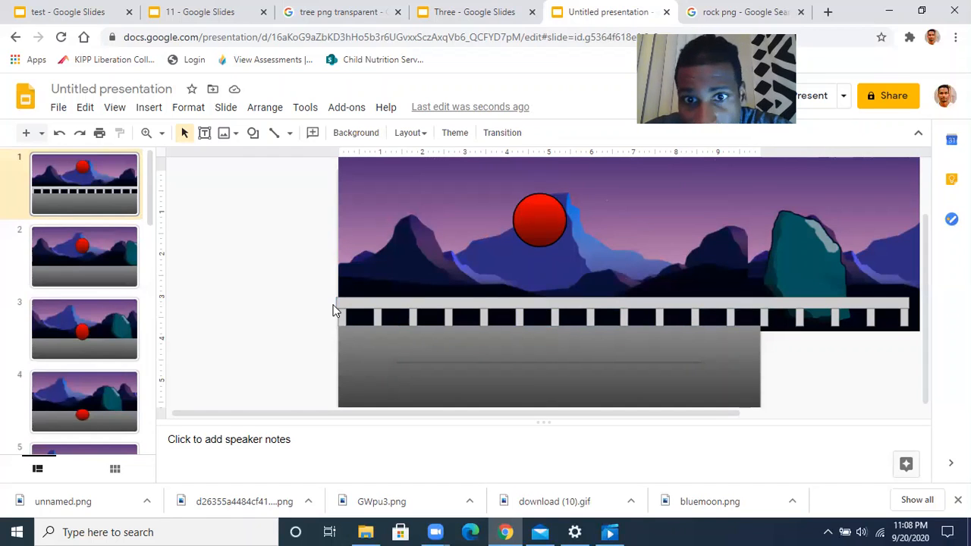
left_click(368, 303)
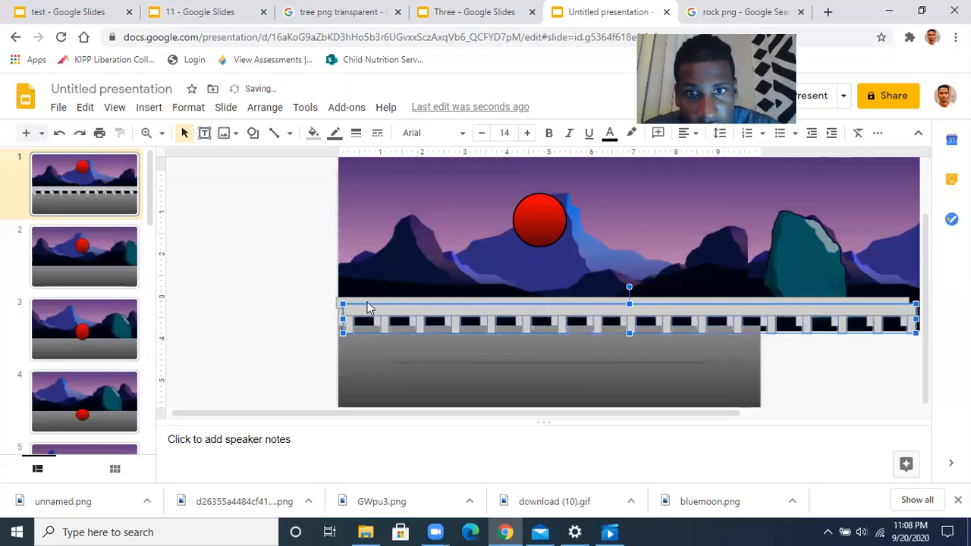
Drag the railing copy to the right and up beside the original railing
left_click_drag(394, 319, 896, 343)
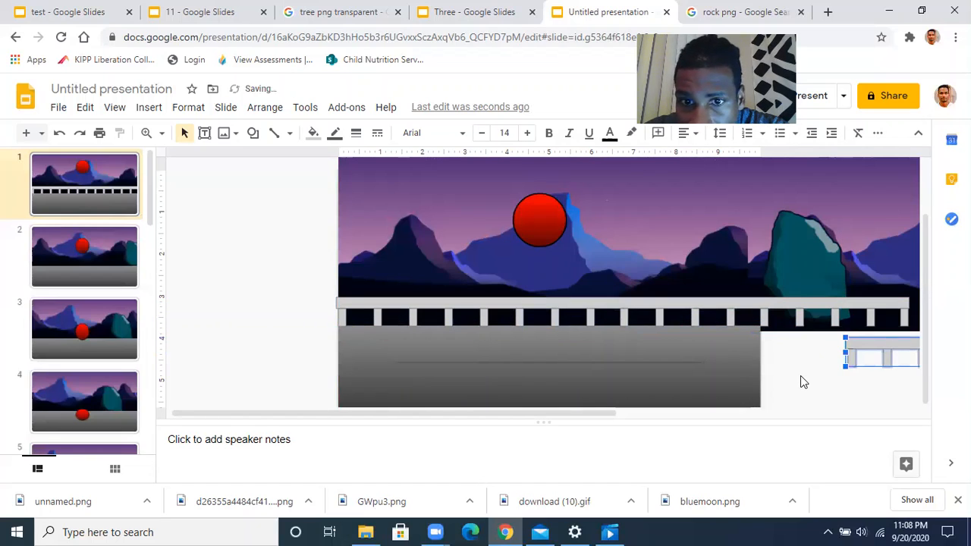
left_click_drag(530, 417, 814, 412)
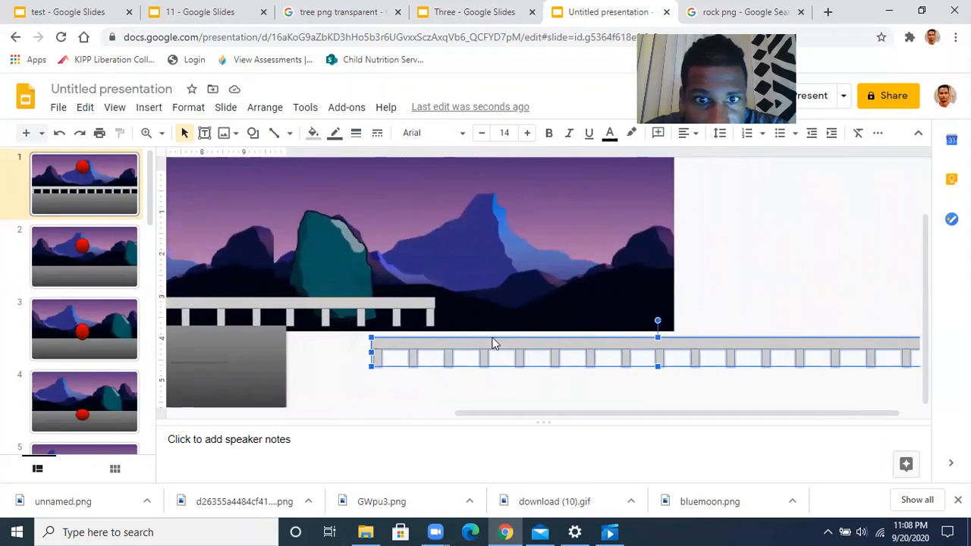
left_click_drag(478, 347, 535, 308)
Fine-tune the second railing so it sits level and end to end with the first
left_click(429, 385)
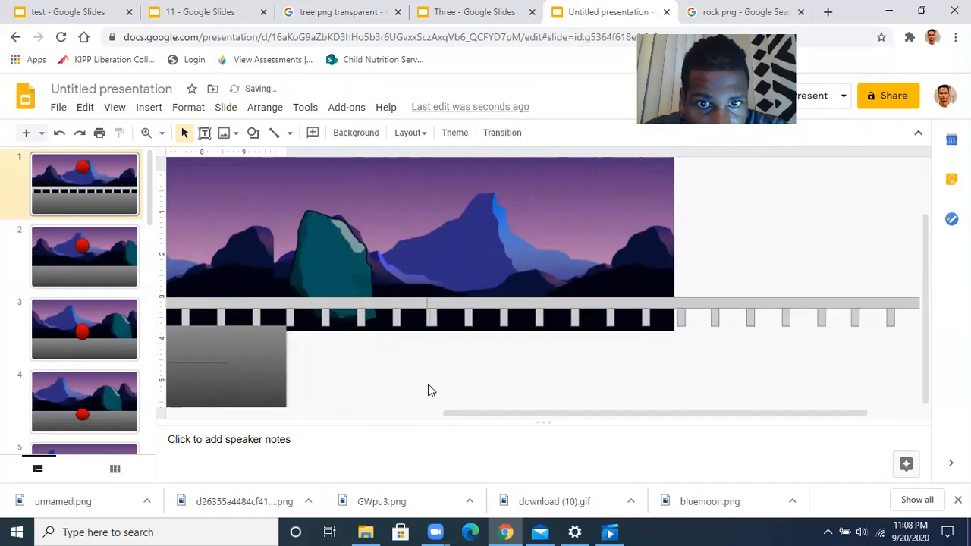
left_click(450, 299)
left_click_drag(450, 300, 446, 300)
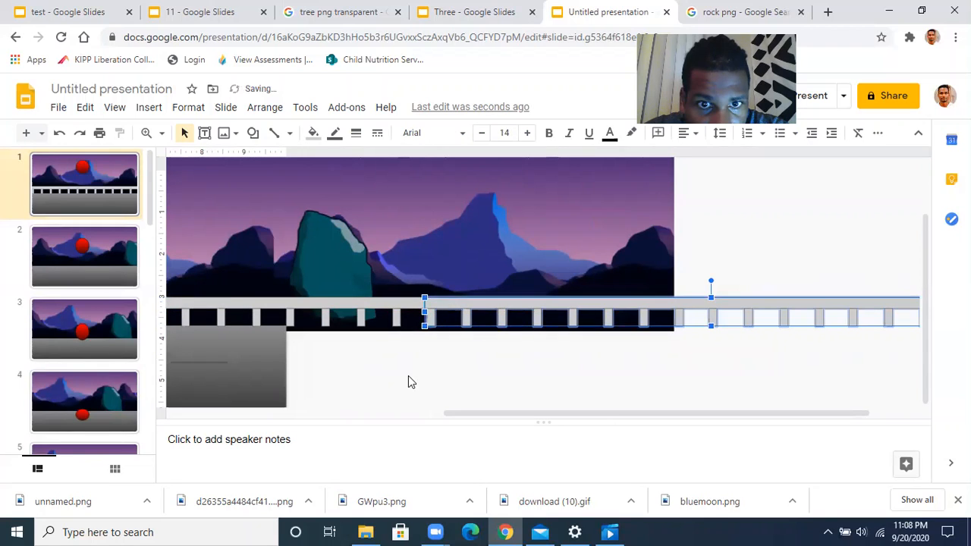
left_click(408, 376)
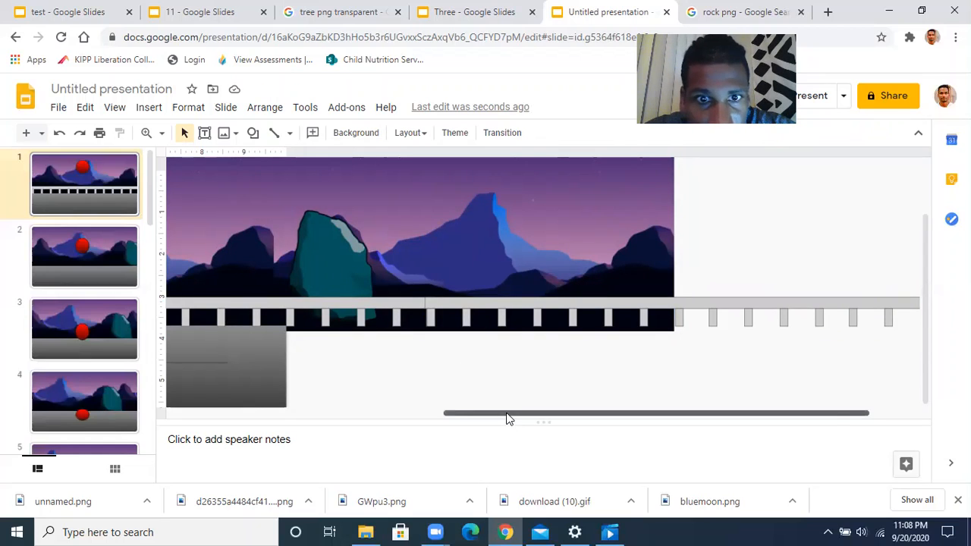
left_click_drag(507, 415, 459, 415)
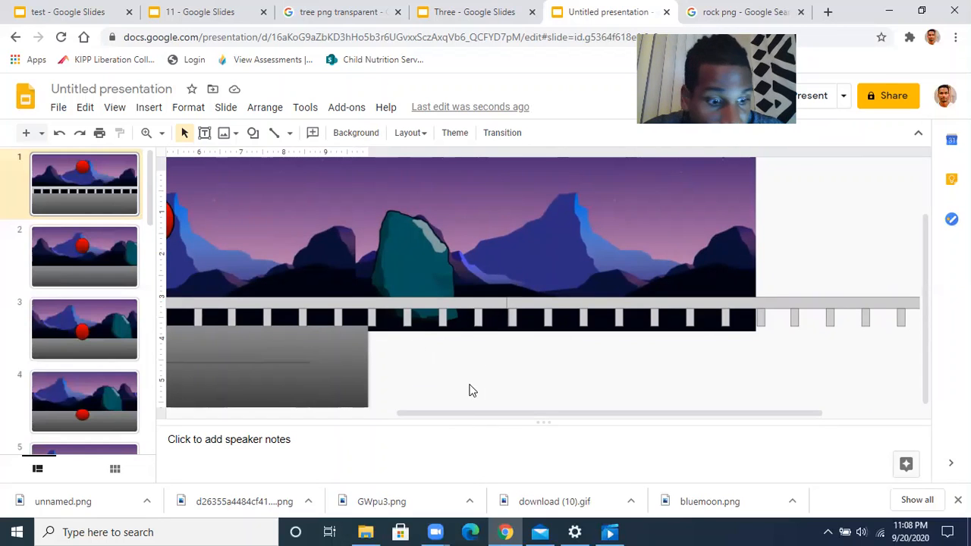
Group the two railing pieces into one long railing and verify the group
left_click(480, 301)
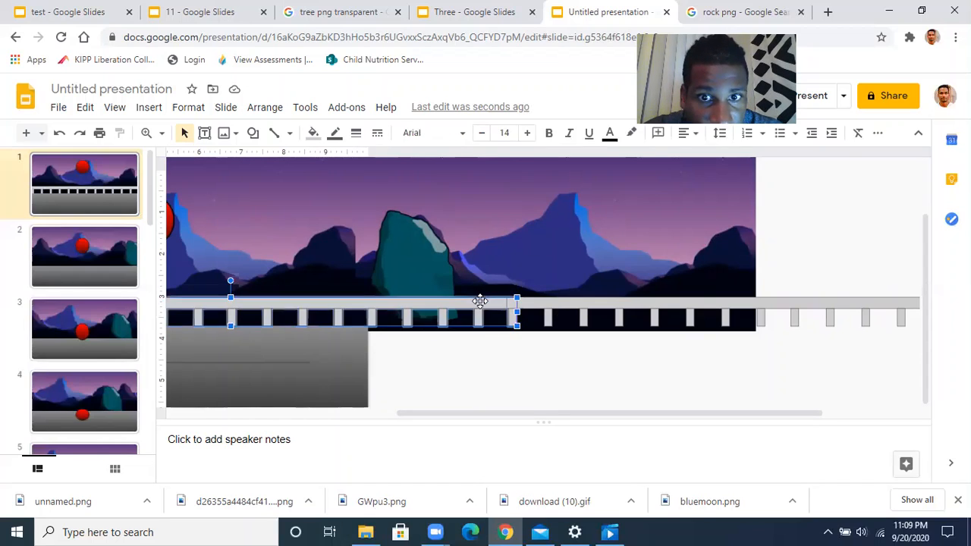
left_click(560, 303)
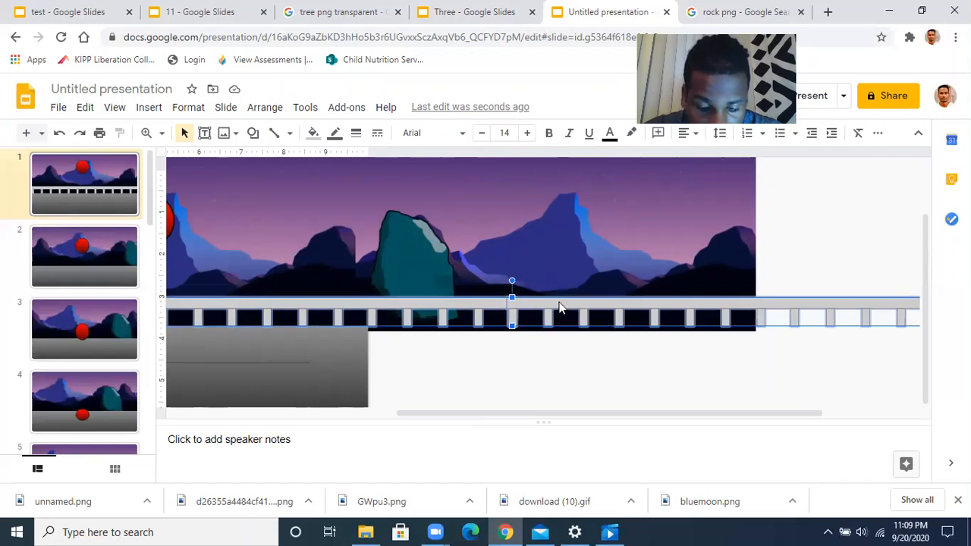
right_click(559, 307)
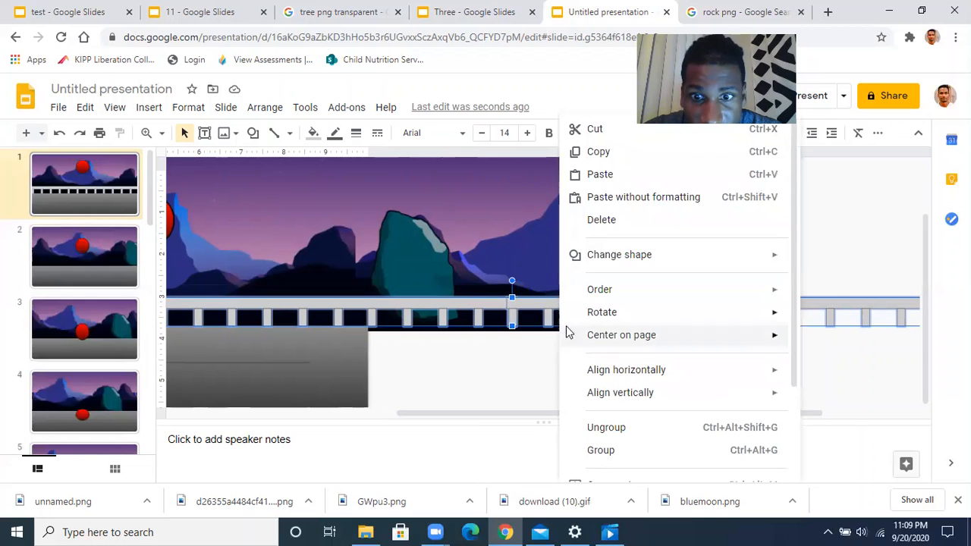
left_click(599, 451)
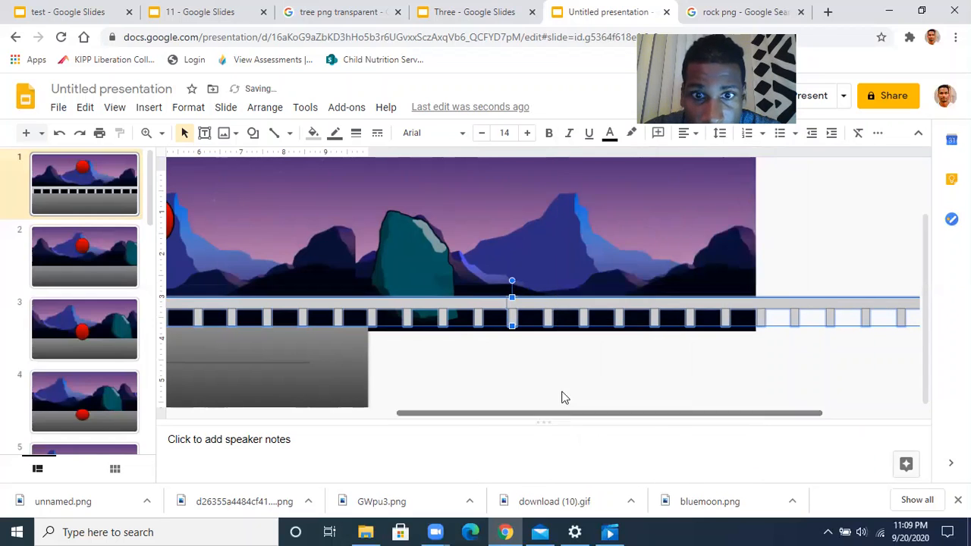
left_click(552, 375)
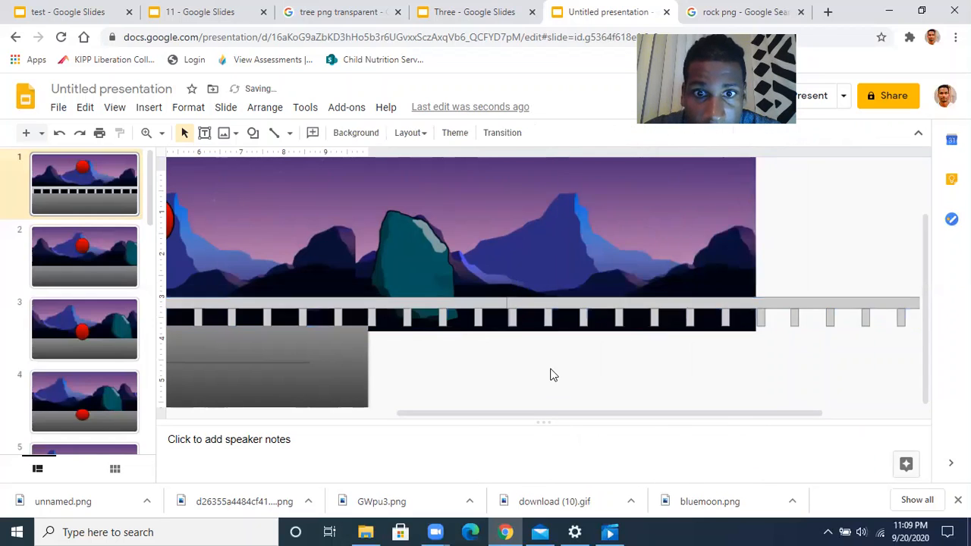
left_click(476, 303)
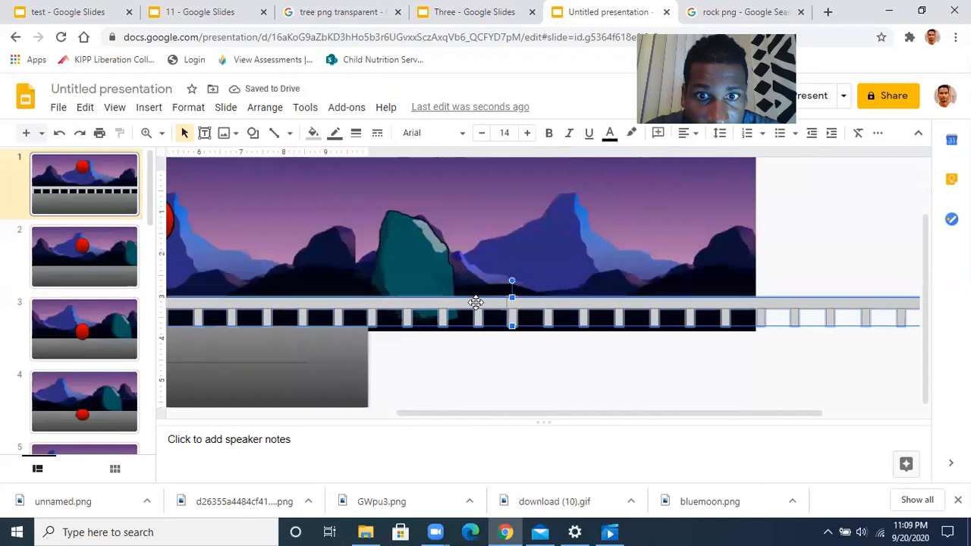
Reselect the combined gray railing on slide 1 for copying
left_click(550, 364)
scroll(550, 364, "left", 3)
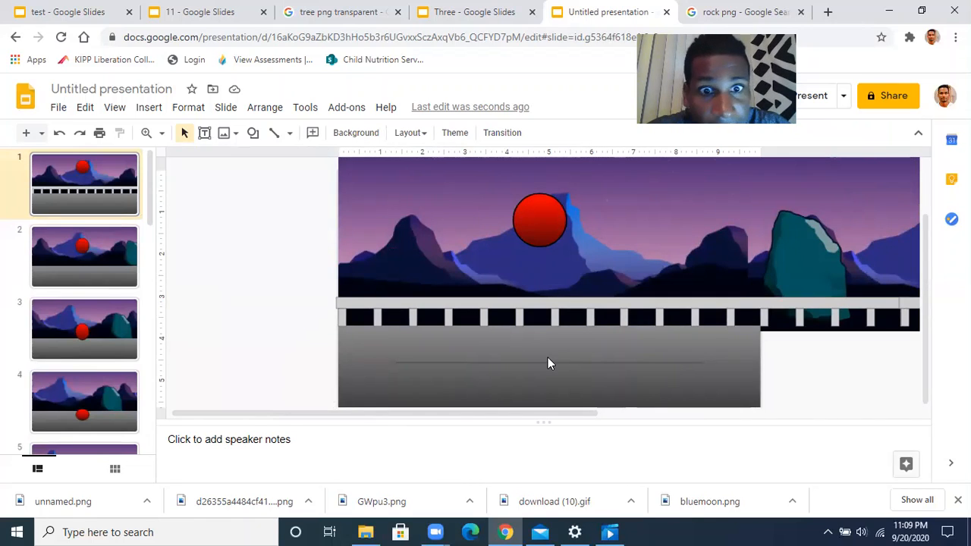
left_click(484, 304)
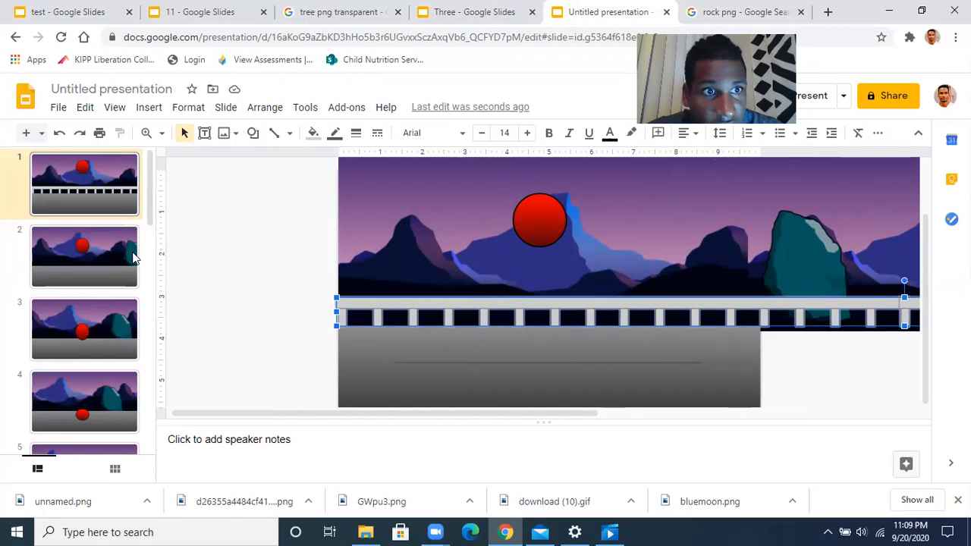
Paste the railing onto slide 2 and align it with the slide's left edge
left_click(103, 252)
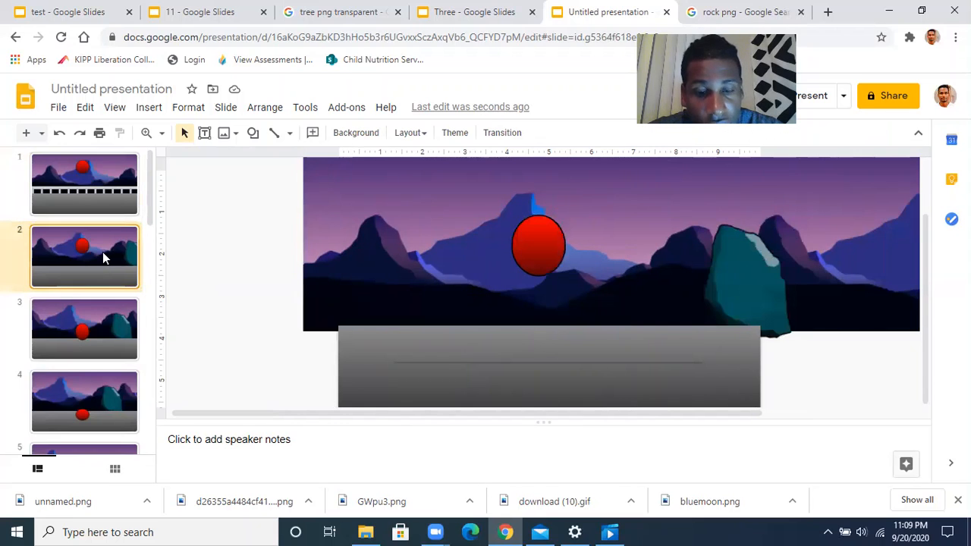
key("ctrl+v")
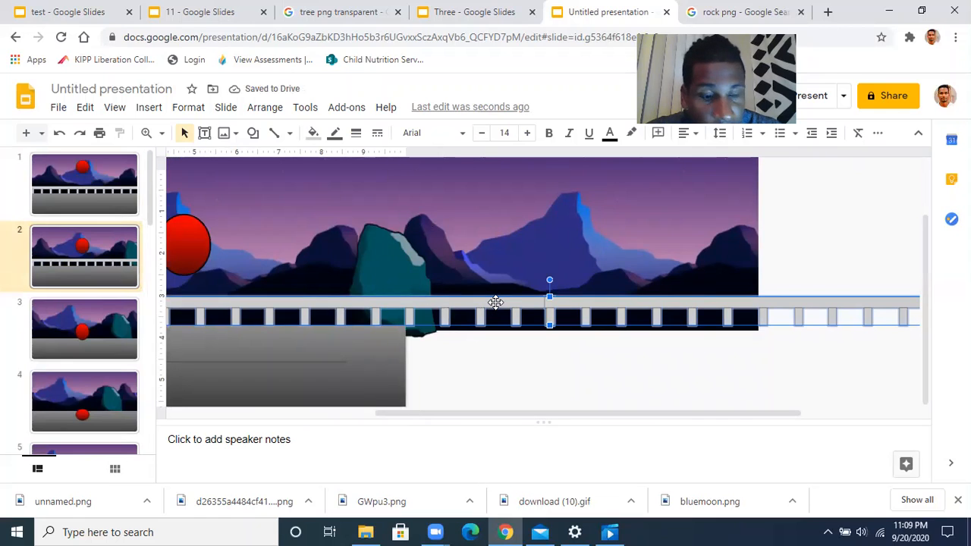
left_click_drag(496, 303, 439, 307)
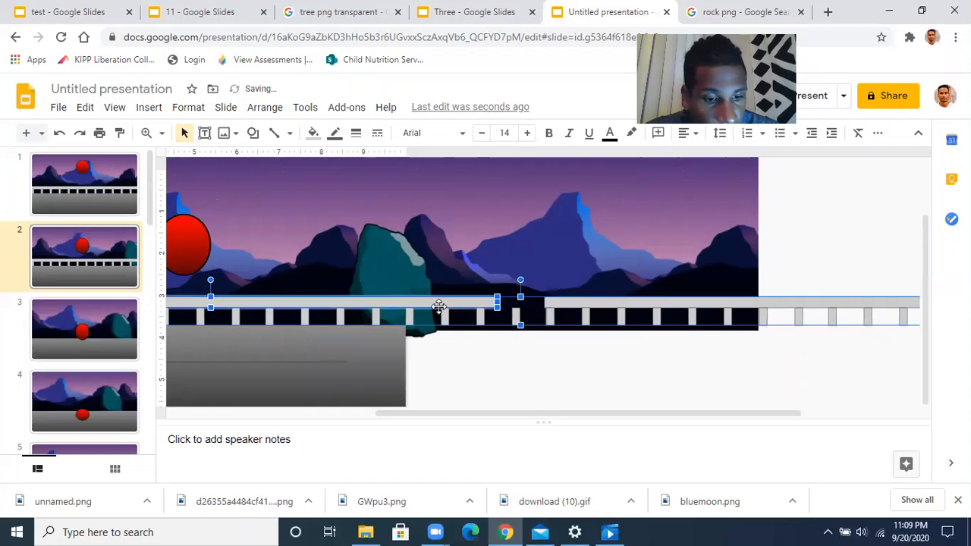
left_click(457, 361)
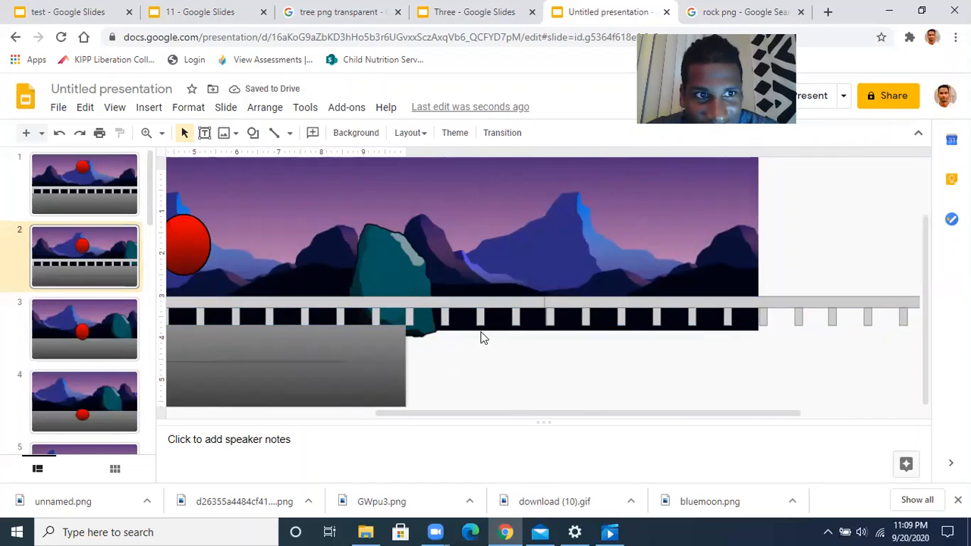
left_click(505, 304)
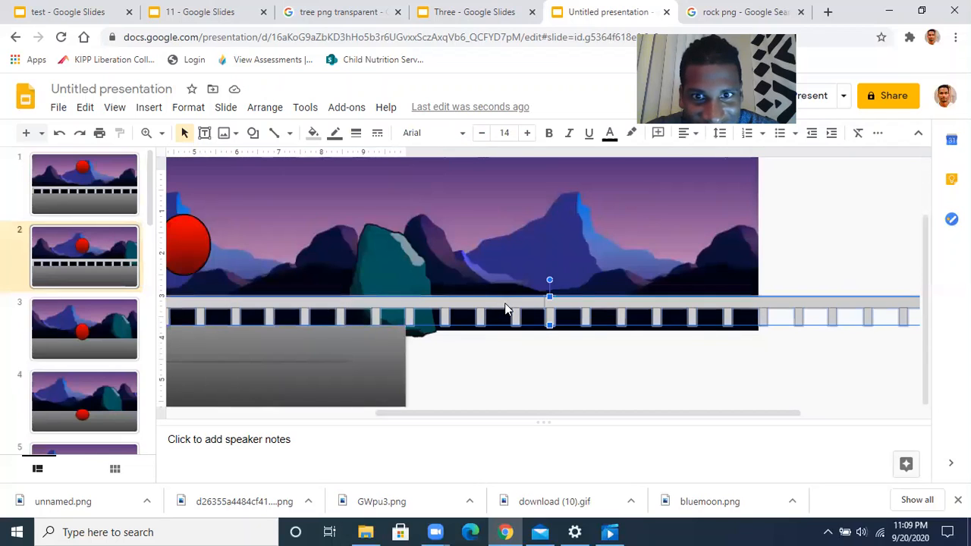
left_click_drag(514, 307, 471, 302)
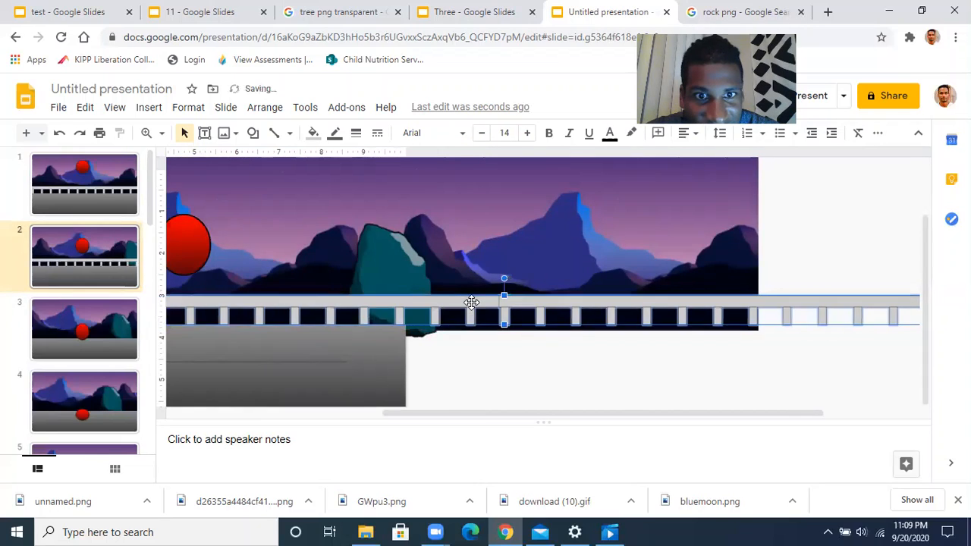
key("Left")
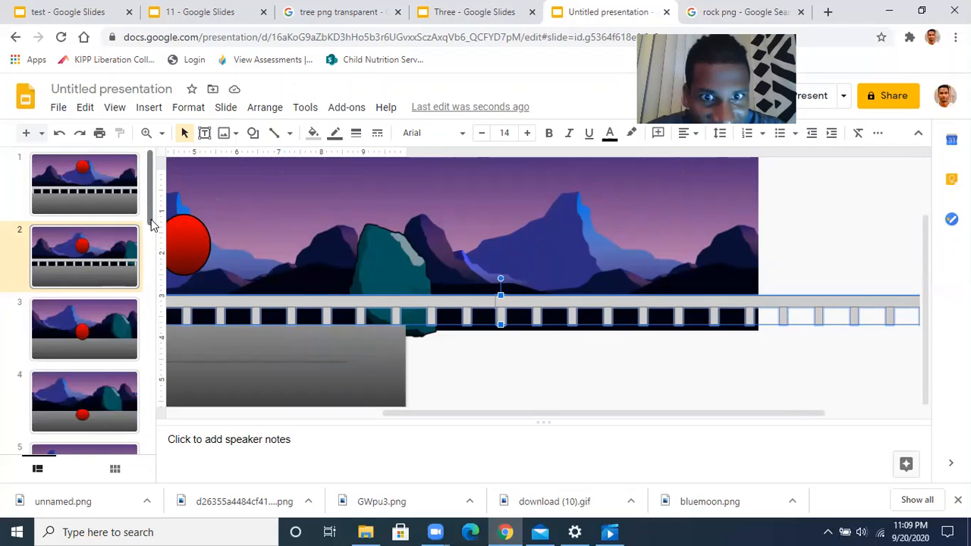
Paste the railing onto slide 3, keep the red ball in front, and align it
left_click(125, 320)
key("ctrl+v")
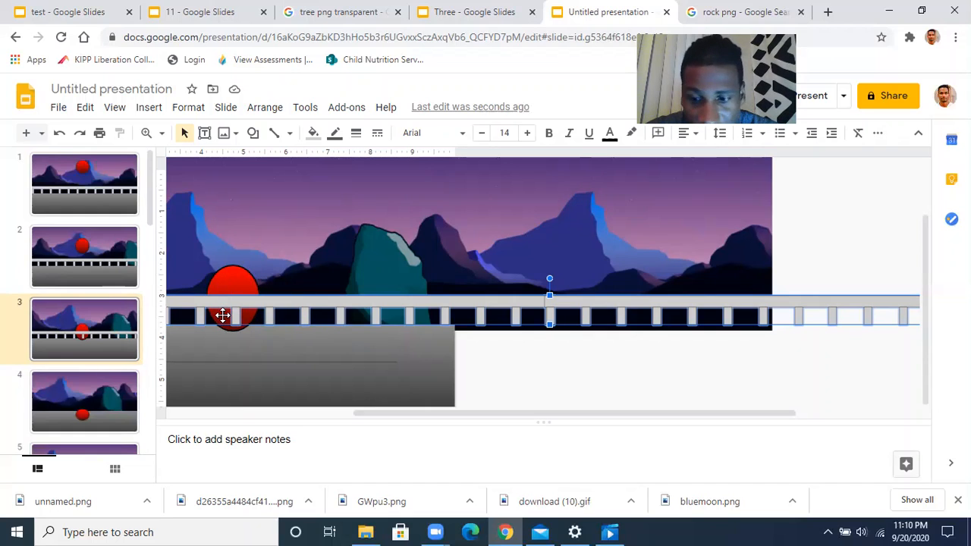
key("ctrl+Down")
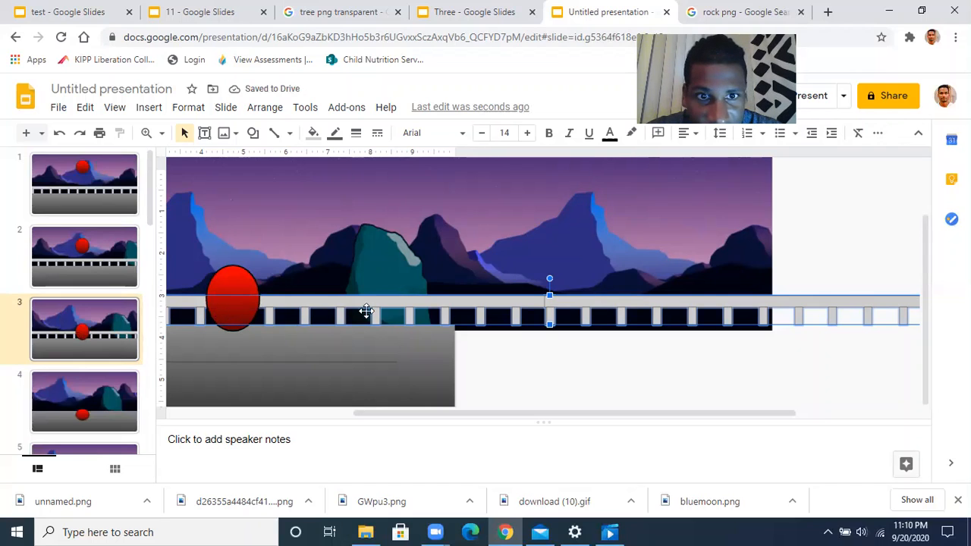
left_click_drag(410, 301, 384, 303)
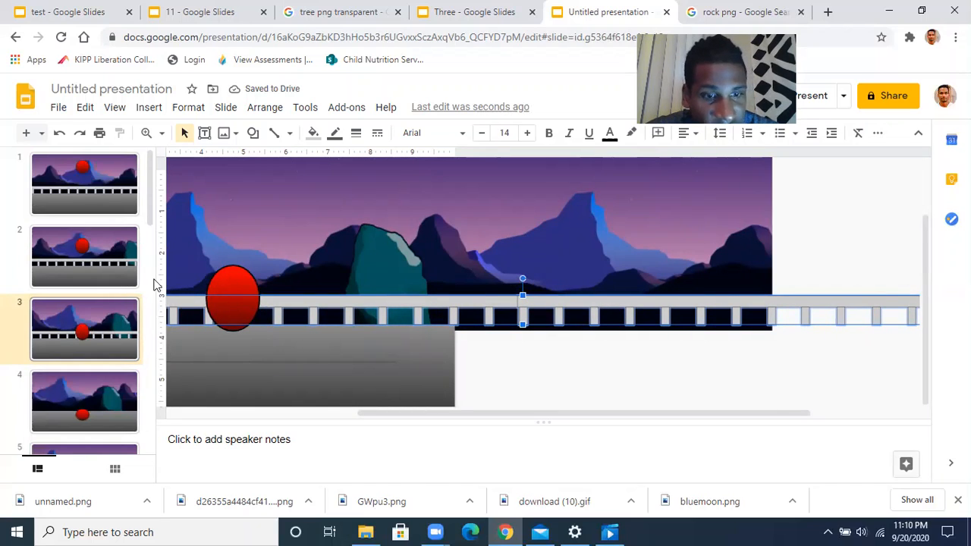
Paste the railing onto slide 4 and shift it left into alignment
left_click(116, 394)
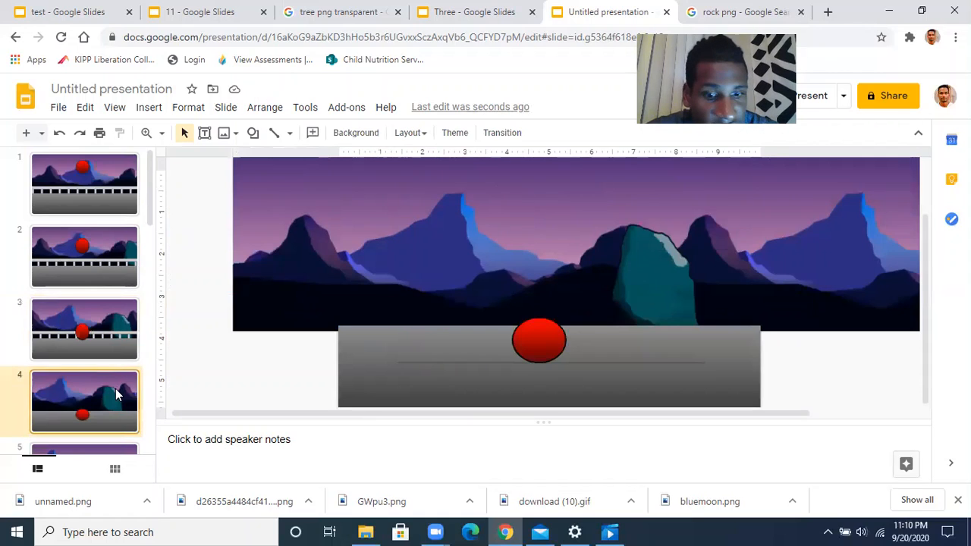
key("ctrl+v")
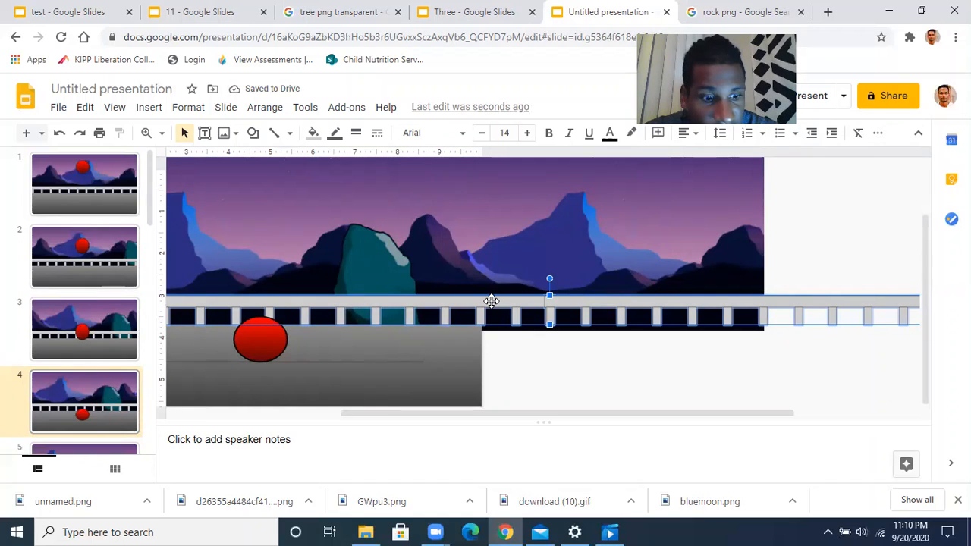
left_click_drag(492, 301, 464, 302)
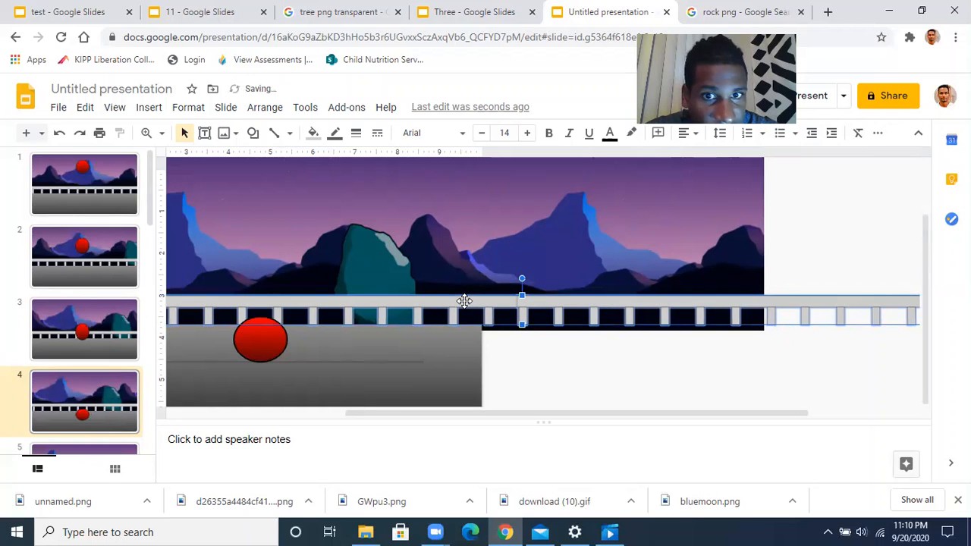
left_click_drag(464, 302, 450, 301)
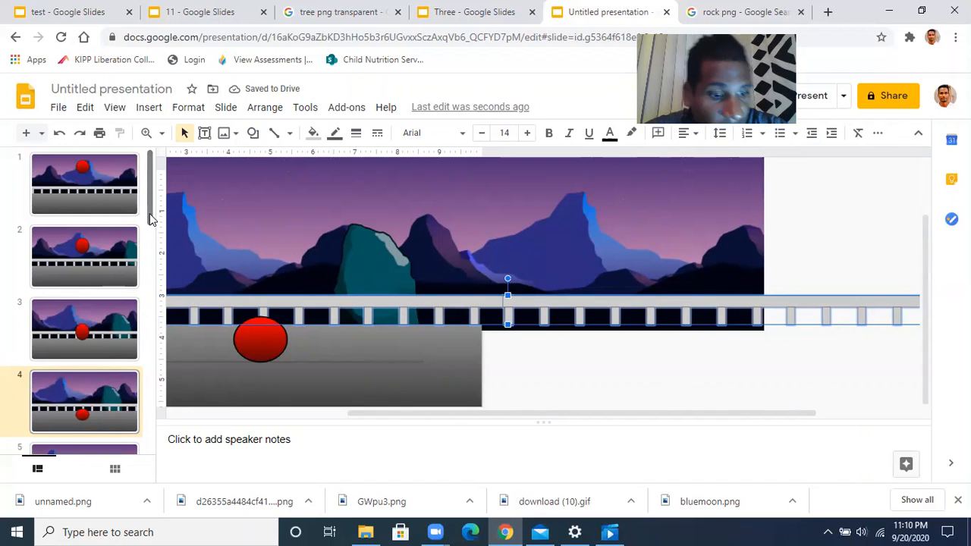
left_click_drag(150, 218, 147, 271)
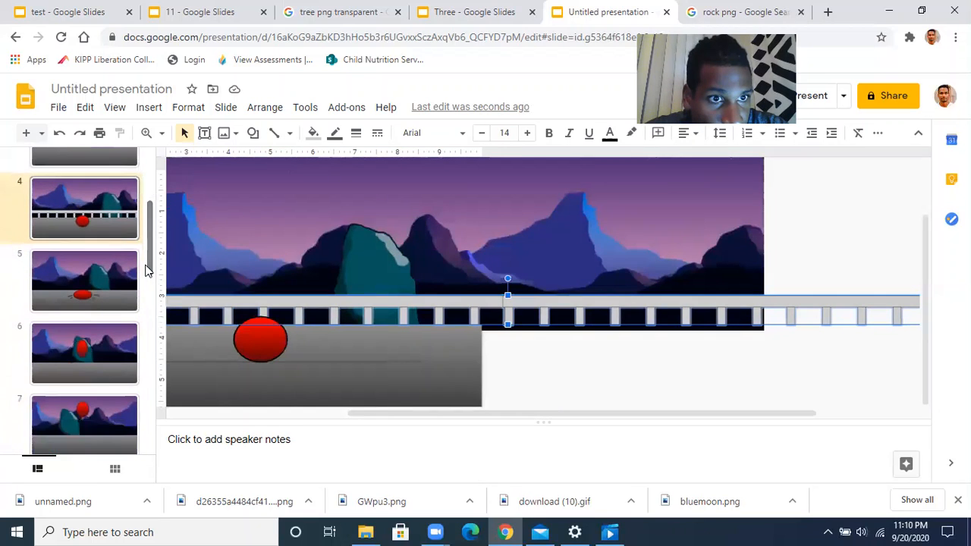
Paste the railing onto slide 5
left_click(109, 279)
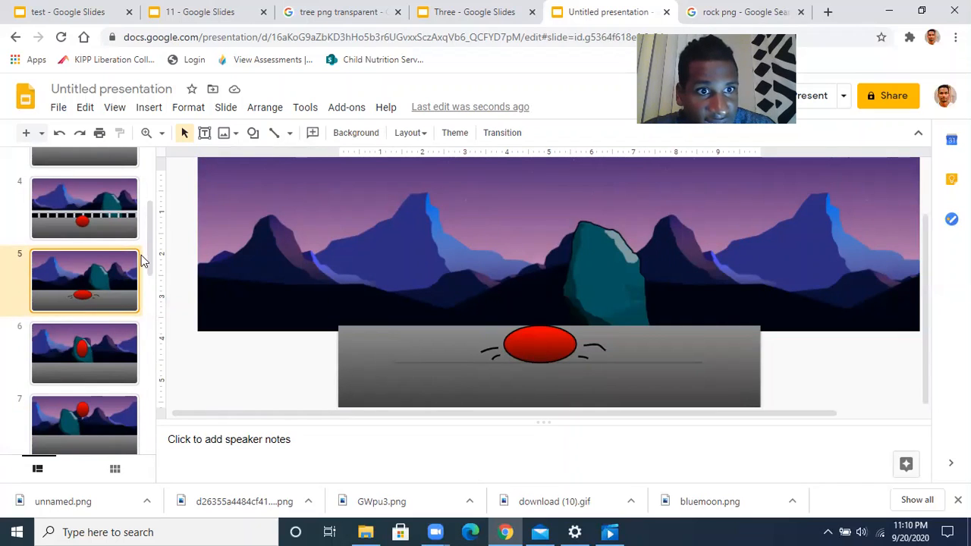
scroll(147, 261, "down", 3)
left_click_drag(138, 372, 152, 271)
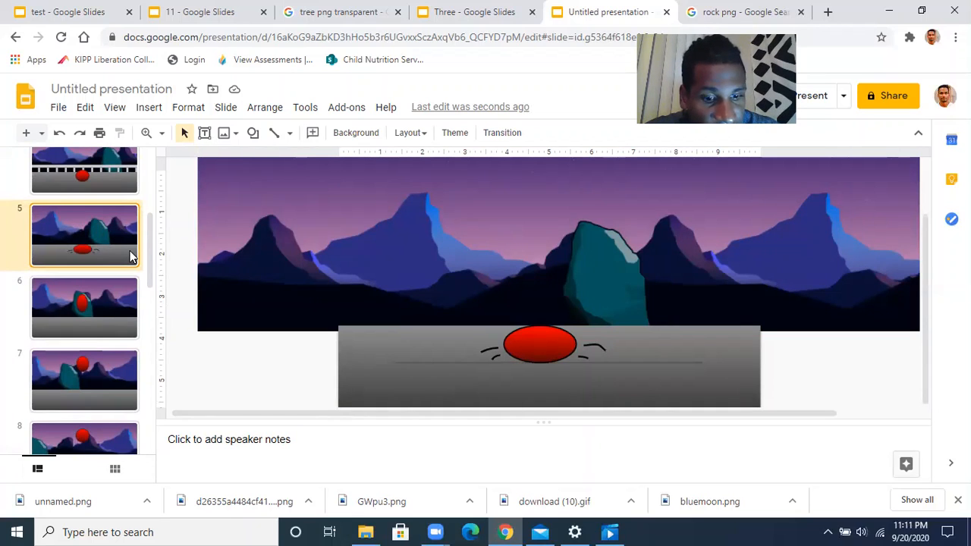
key("ctrl+v")
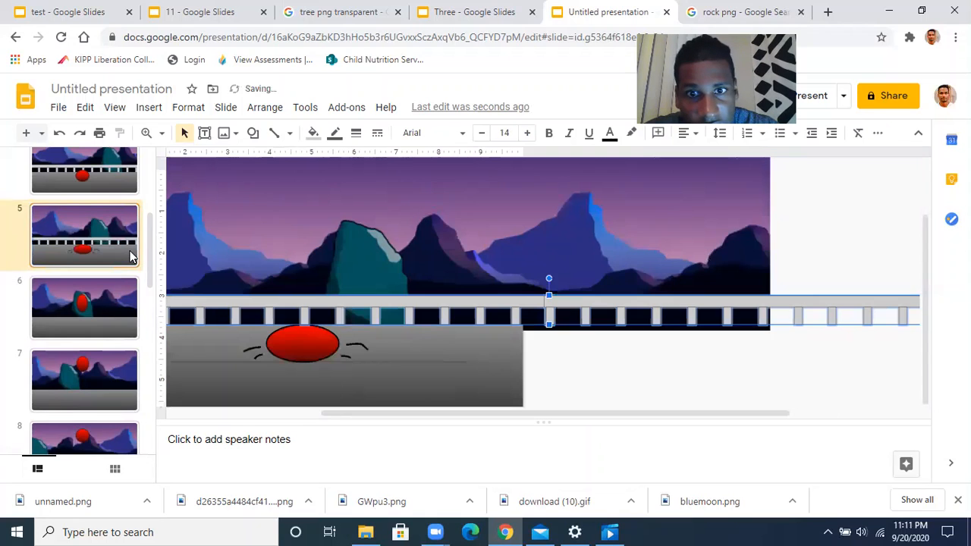
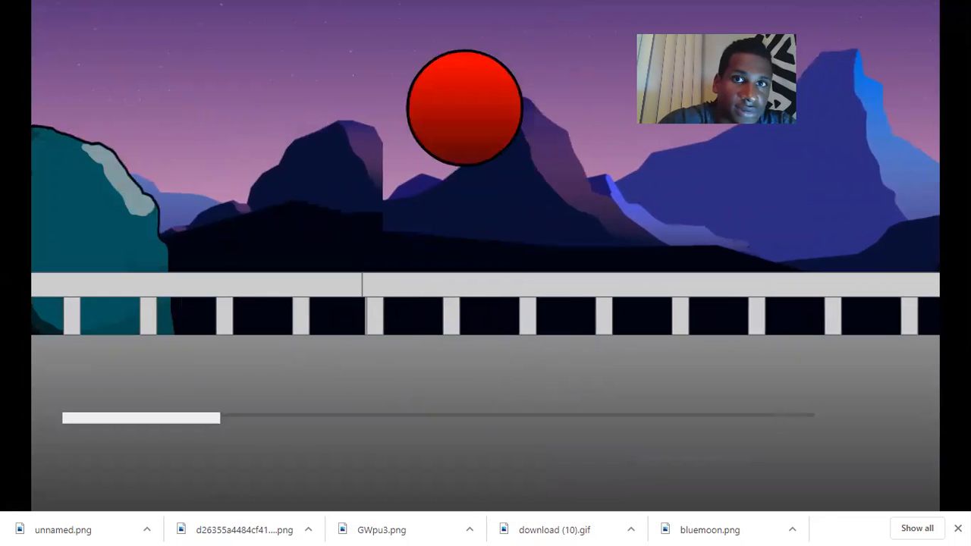
Exit the bouncing-ball slideshow preview and return to the Slides editor
key("Escape")
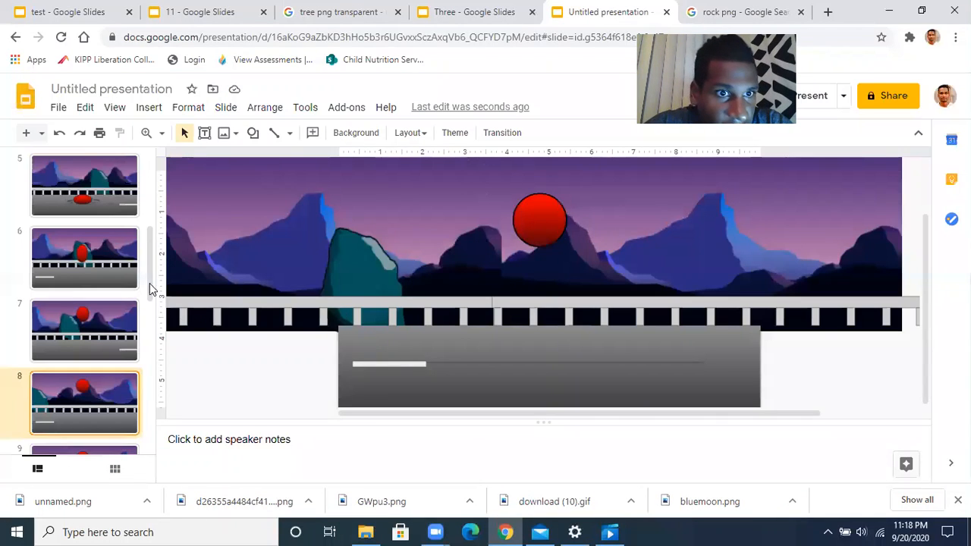
Send slide 14's railing image backward so it sits behind the red ball
left_click_drag(149, 286, 148, 414)
left_click(101, 384)
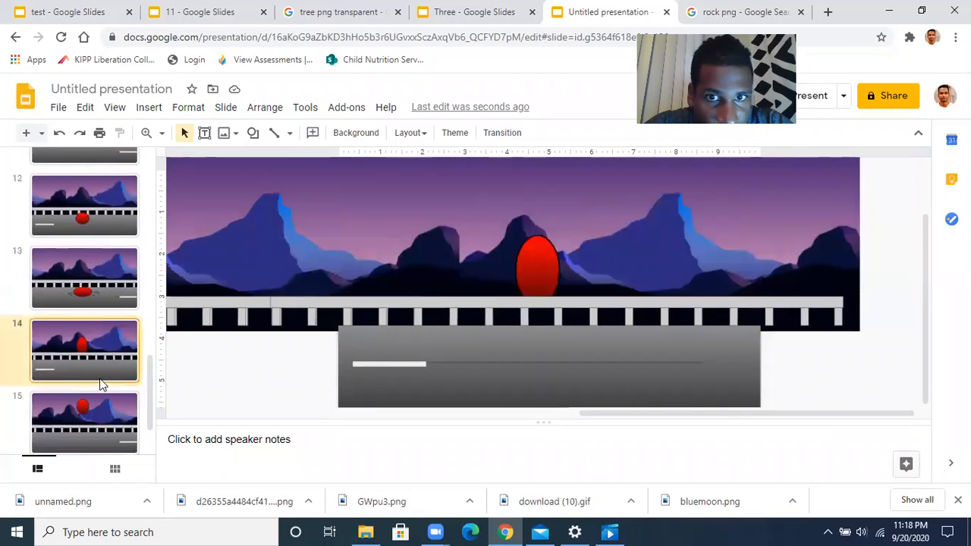
left_click(514, 300)
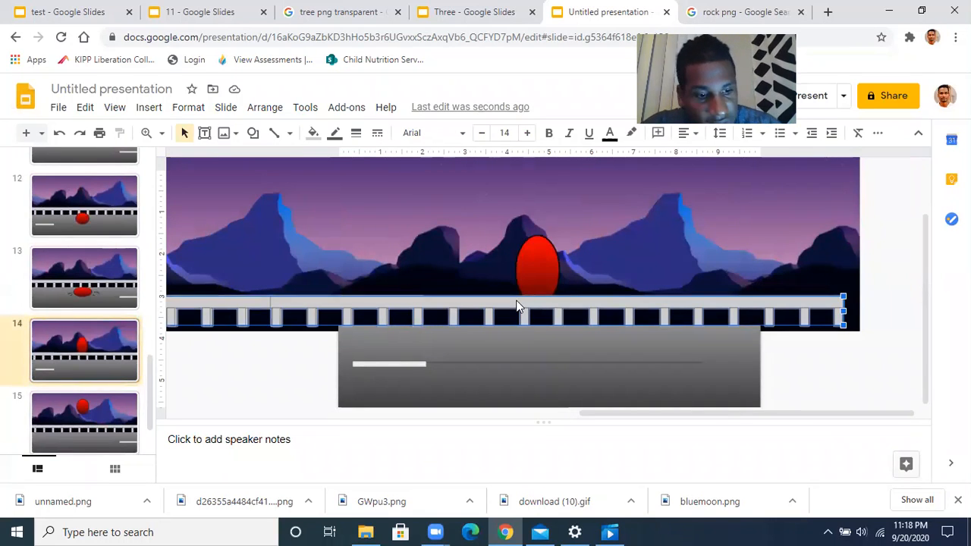
key("ctrl+Down")
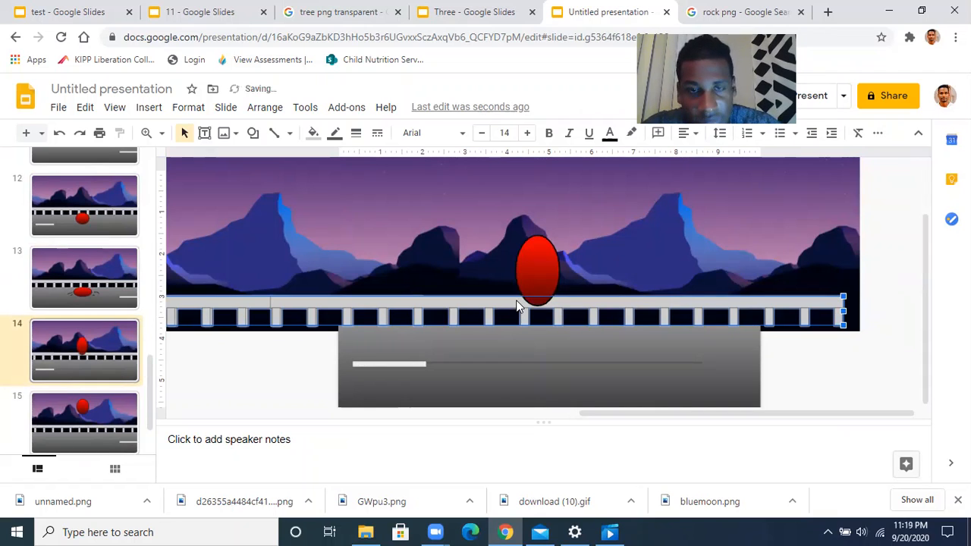
left_click(283, 372)
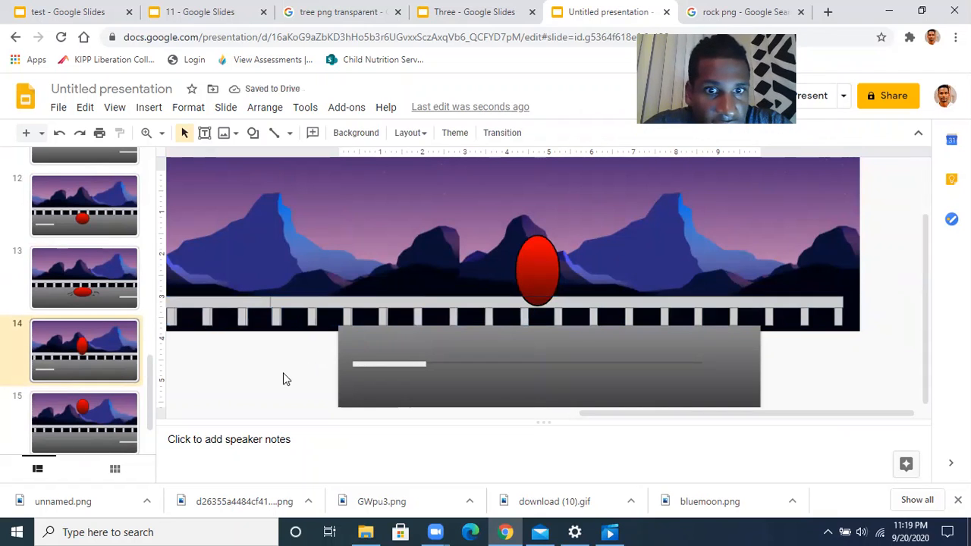
Rename the presentation to 'ball lv 3 with BG' and close the rock png search tab
left_click(166, 89)
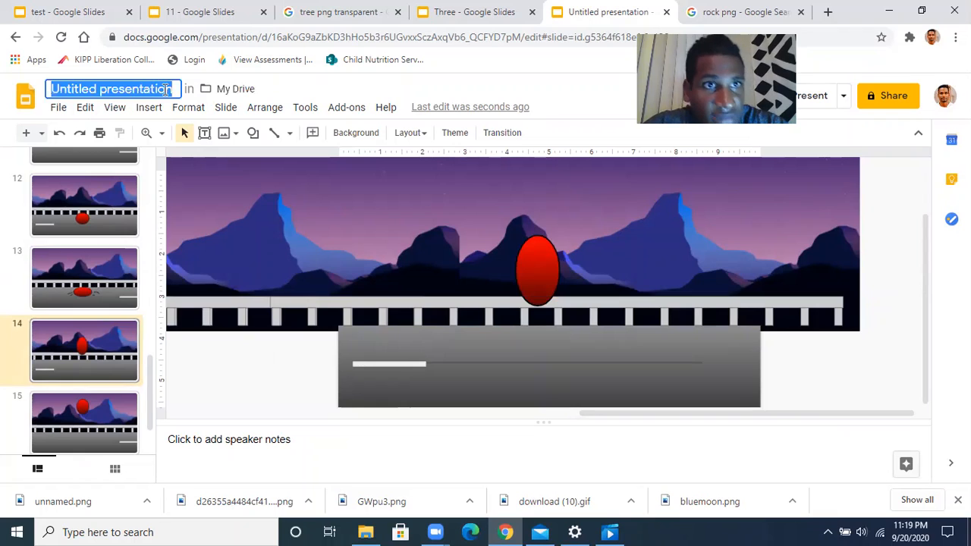
type("ba")
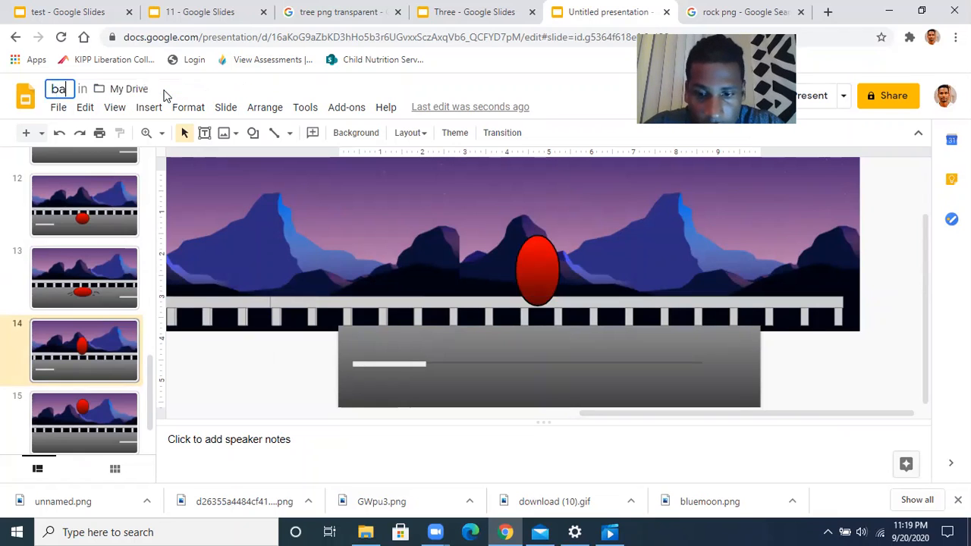
type("ll l")
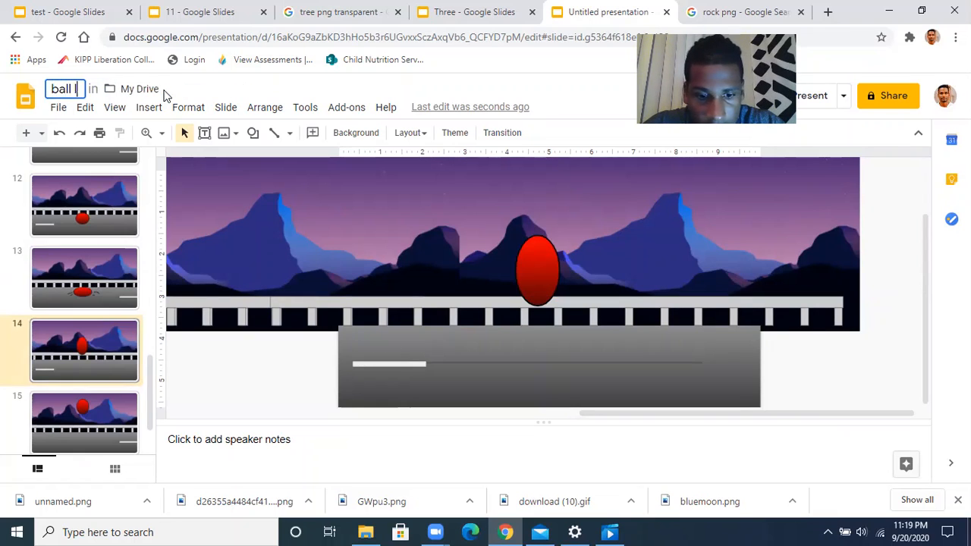
type("v 3")
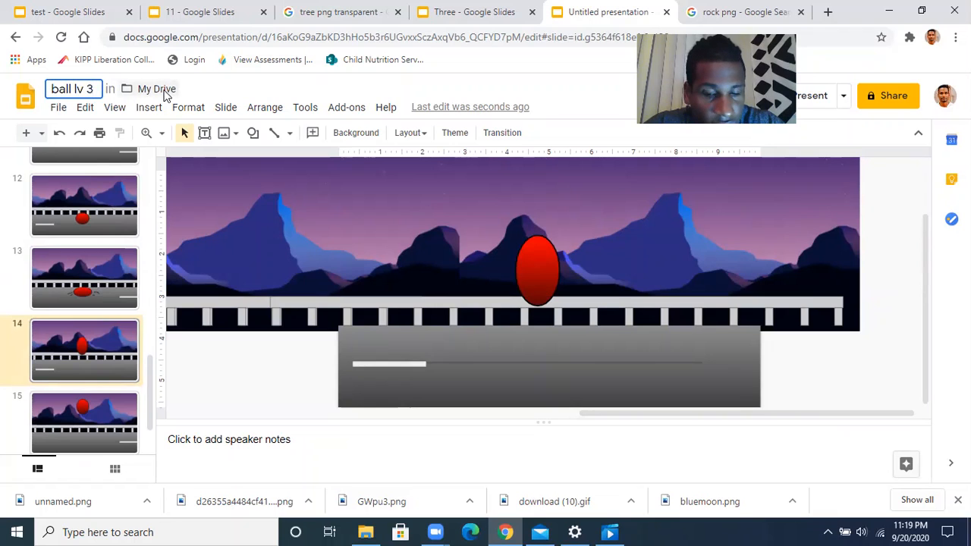
type(" w")
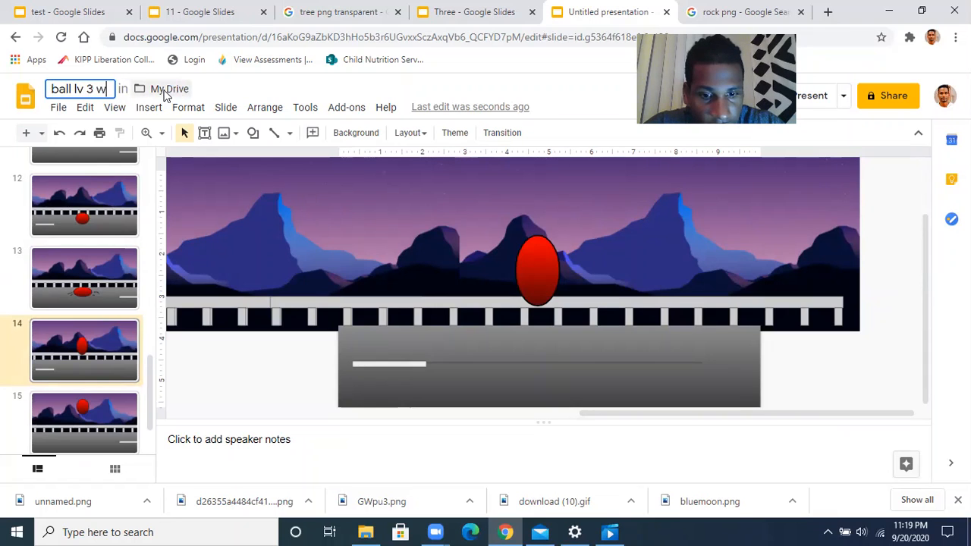
type("ith ")
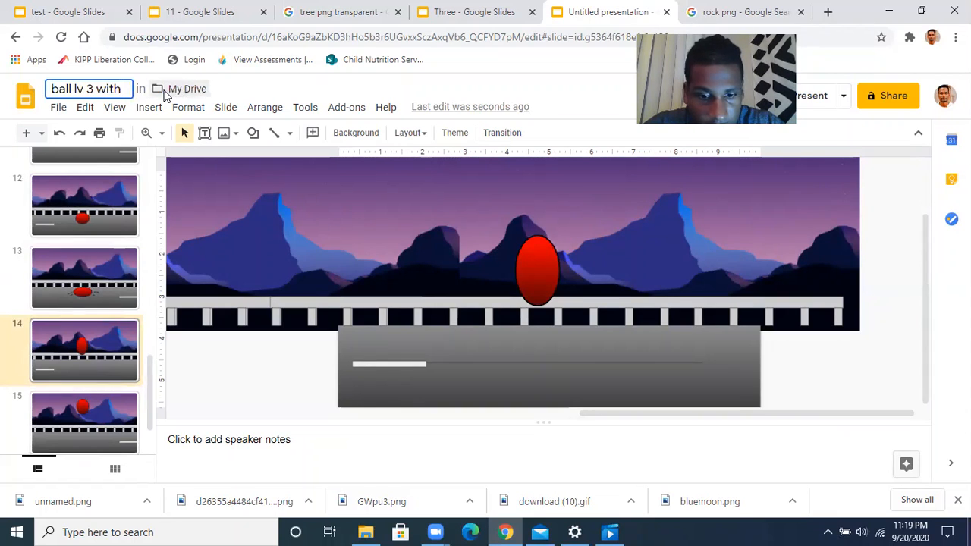
type("BG")
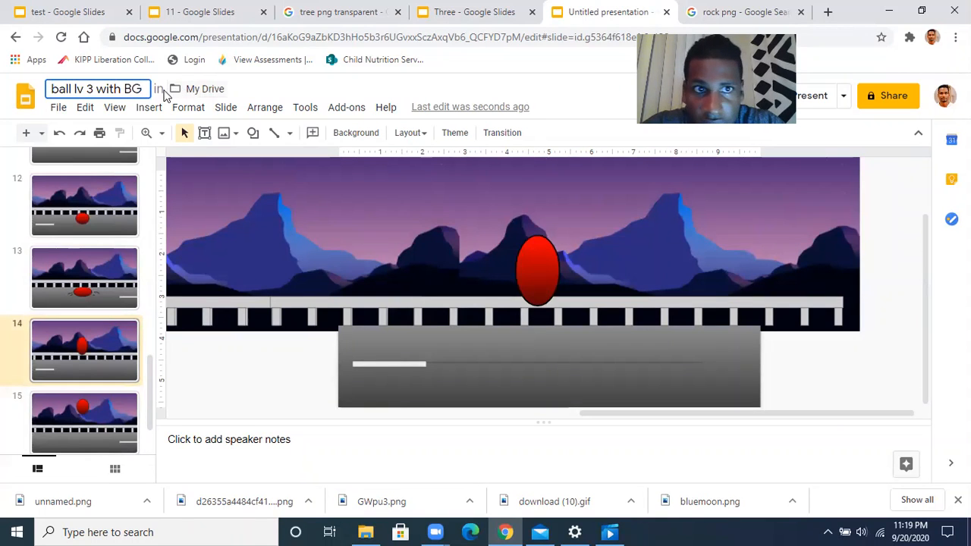
left_click(542, 87)
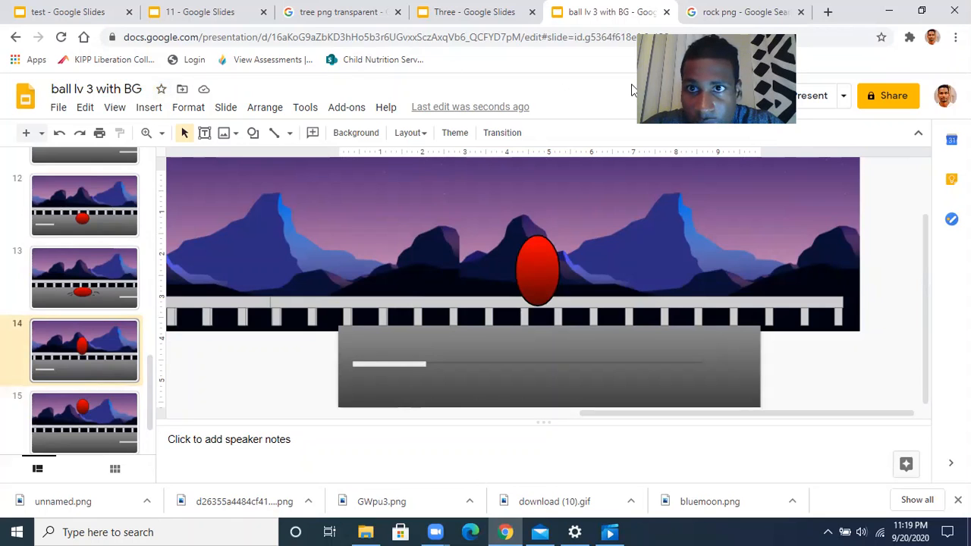
left_click(801, 11)
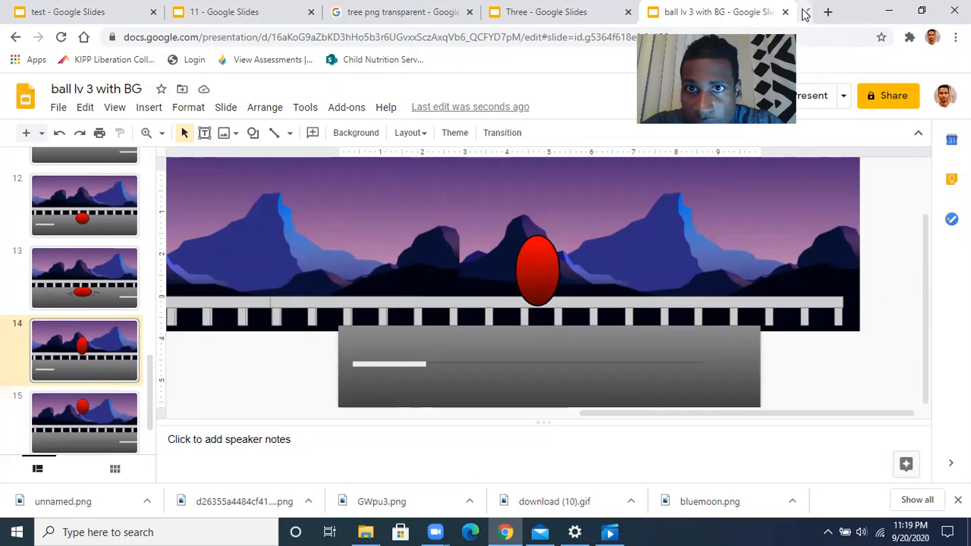
Run a Google search for 'tall tweet' from a fresh browser tab
left_click(828, 14)
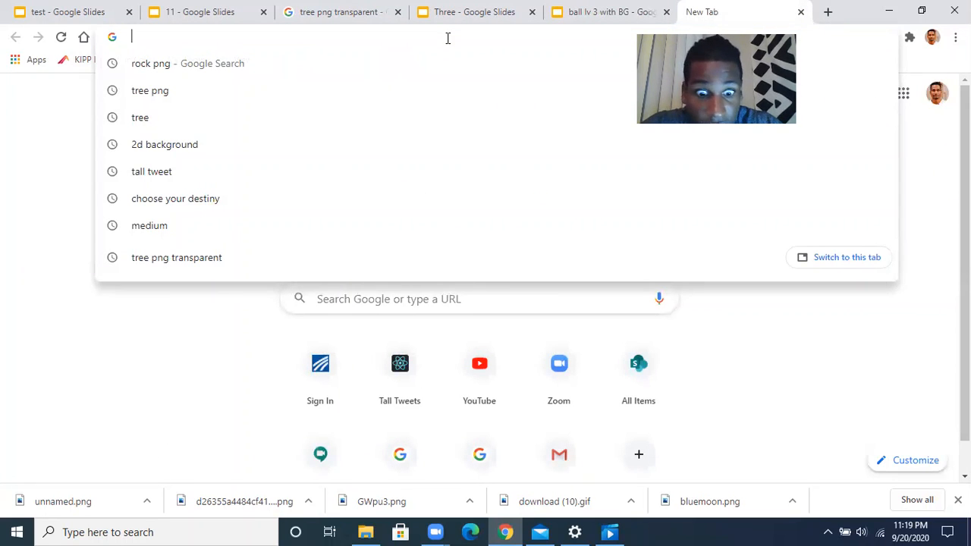
type("t")
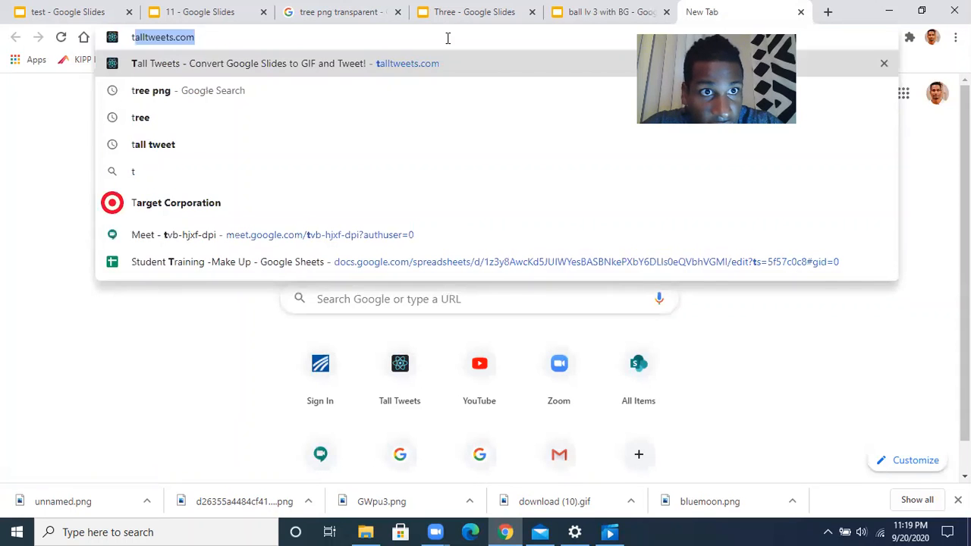
type("al")
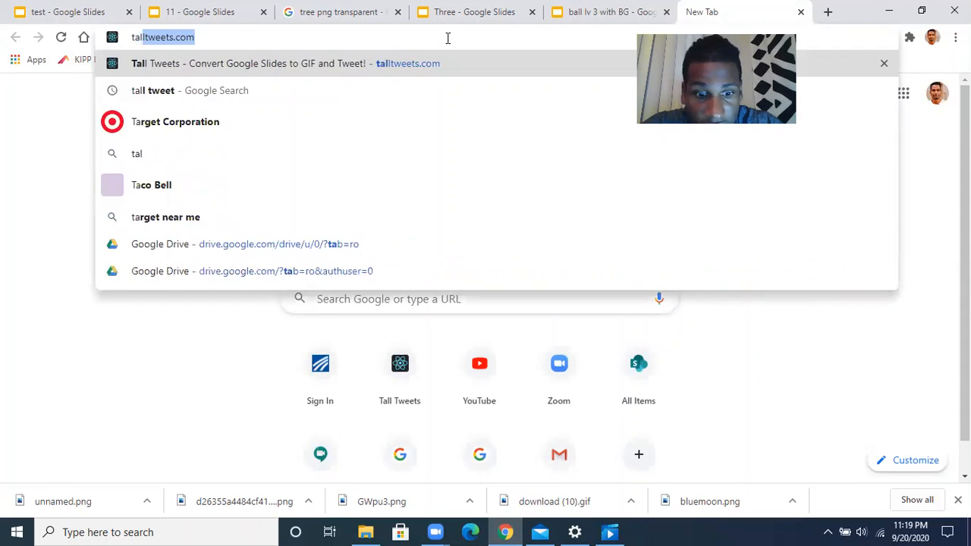
type("l tweet")
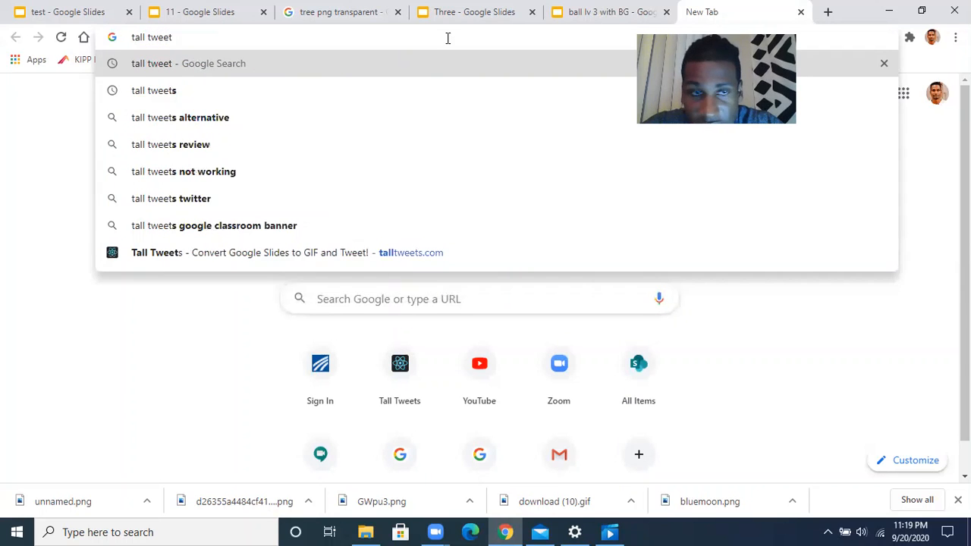
key("Return")
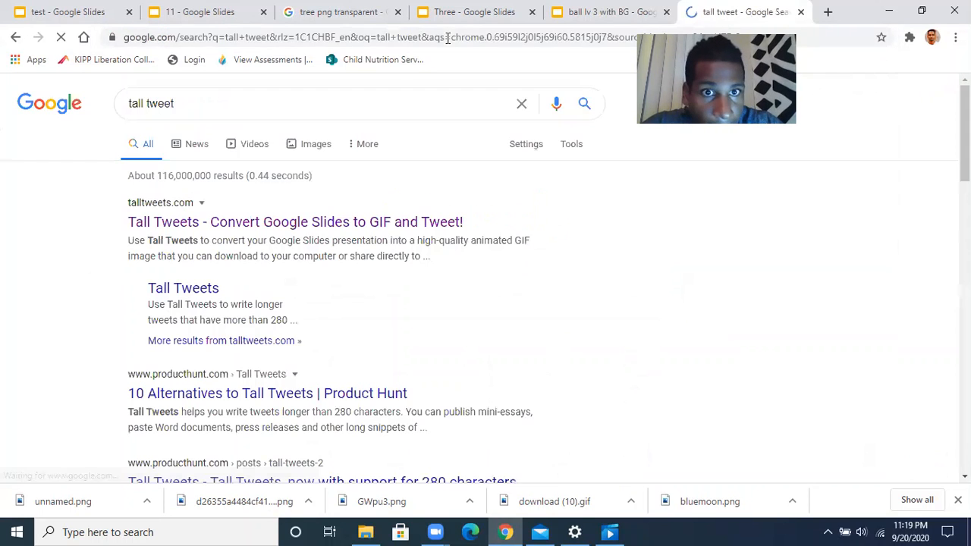
Open talltweets.com and load 'ball lv 3 with BG' into the Tall Tweets Classic GIF form
left_click(331, 225)
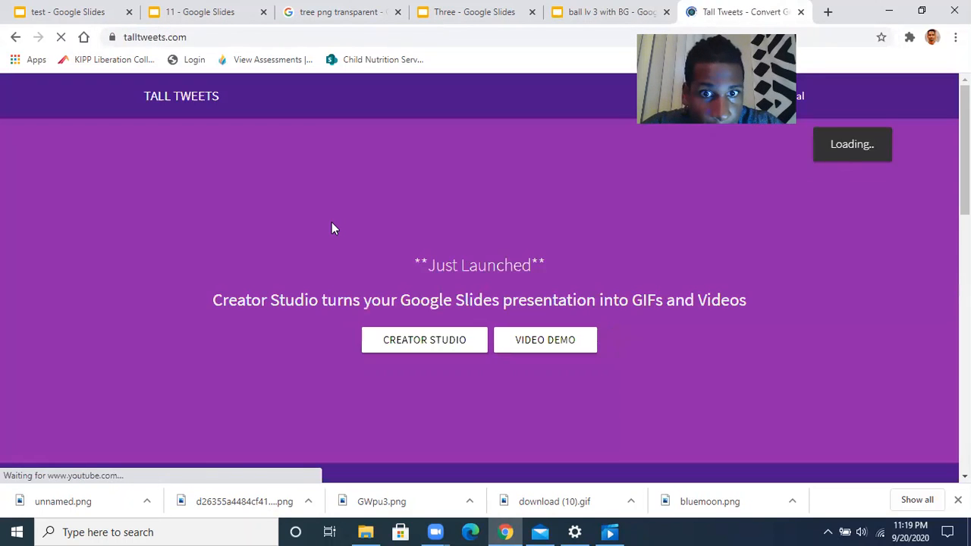
scroll(402, 259, "down", 5)
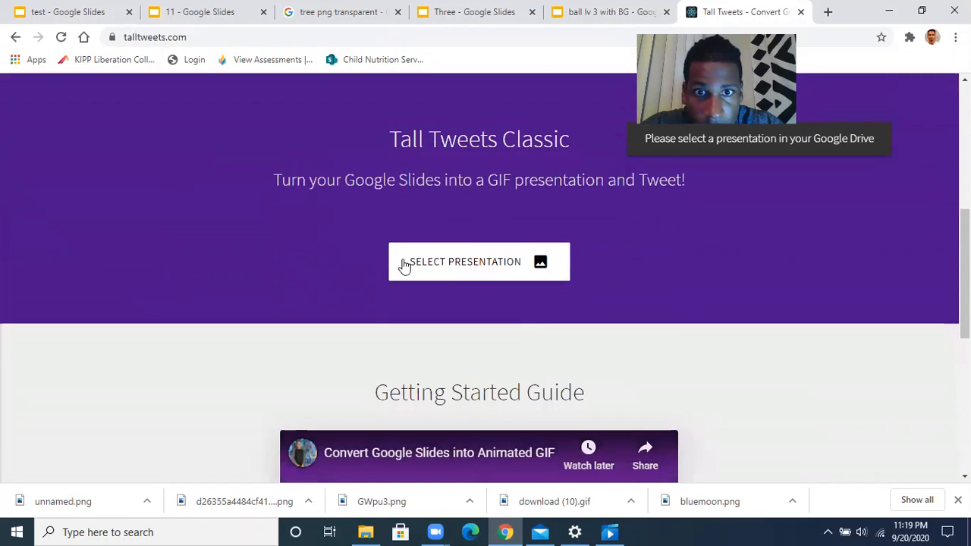
left_click(447, 269)
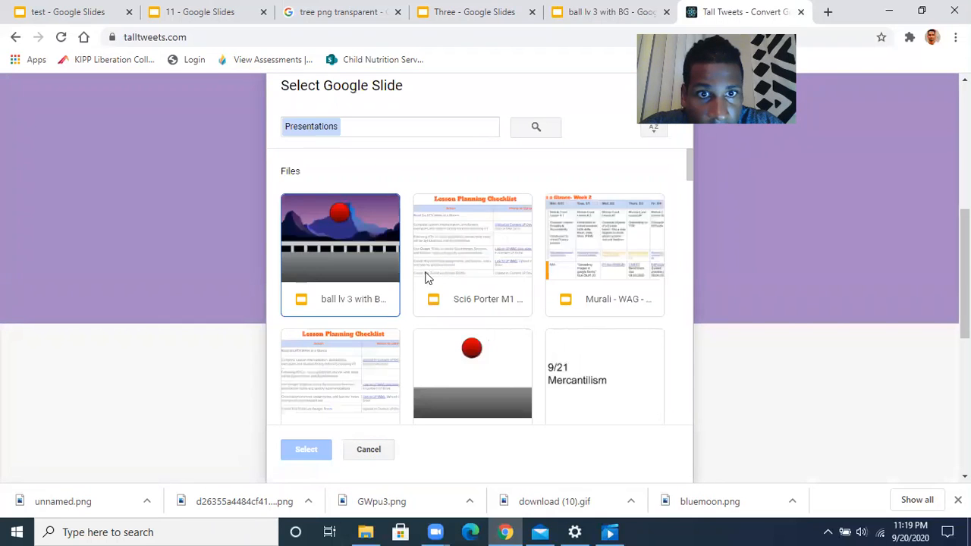
left_click(339, 265)
left_click(314, 447)
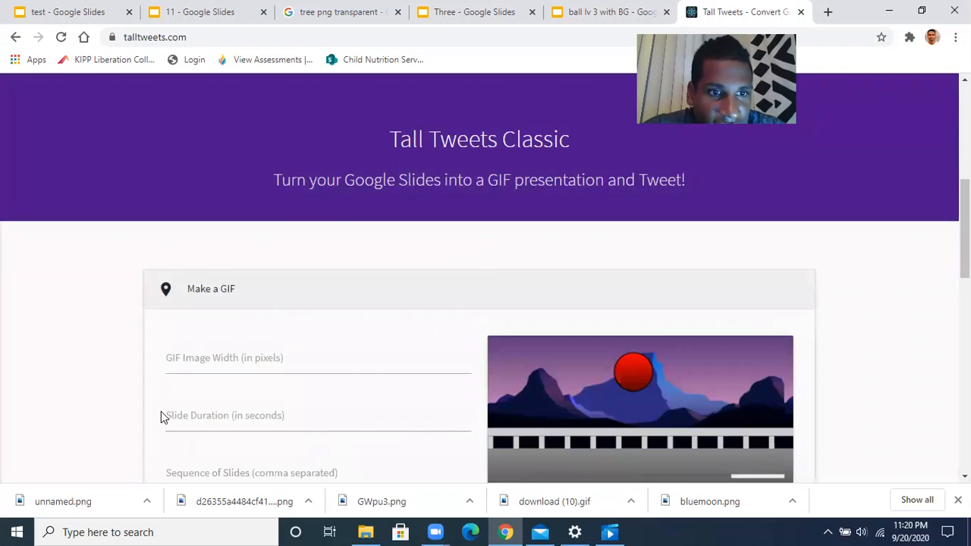
Set a 0.1-second slide duration and generate the animated GIF
left_click(195, 417)
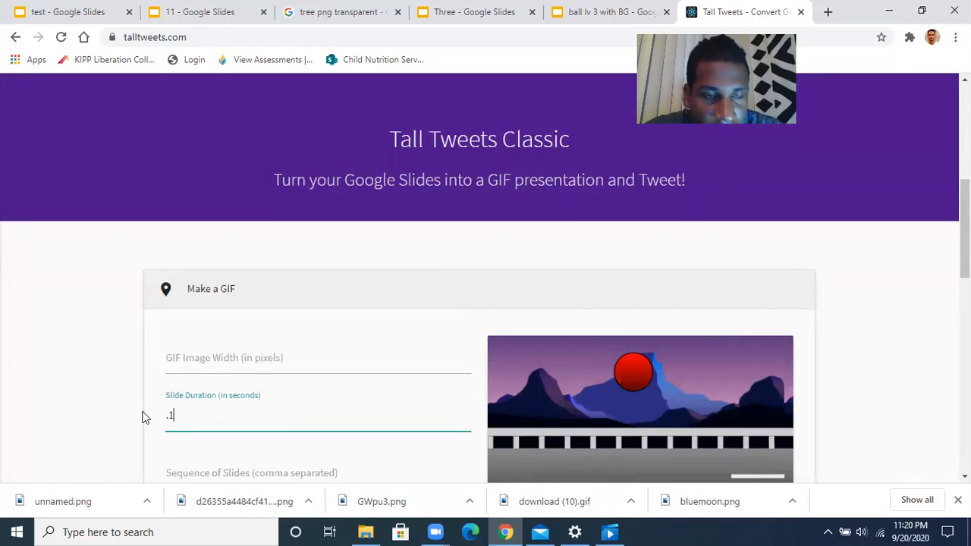
scroll(139, 417, "down", 1)
scroll(139, 414, "down", 1)
left_click(228, 345)
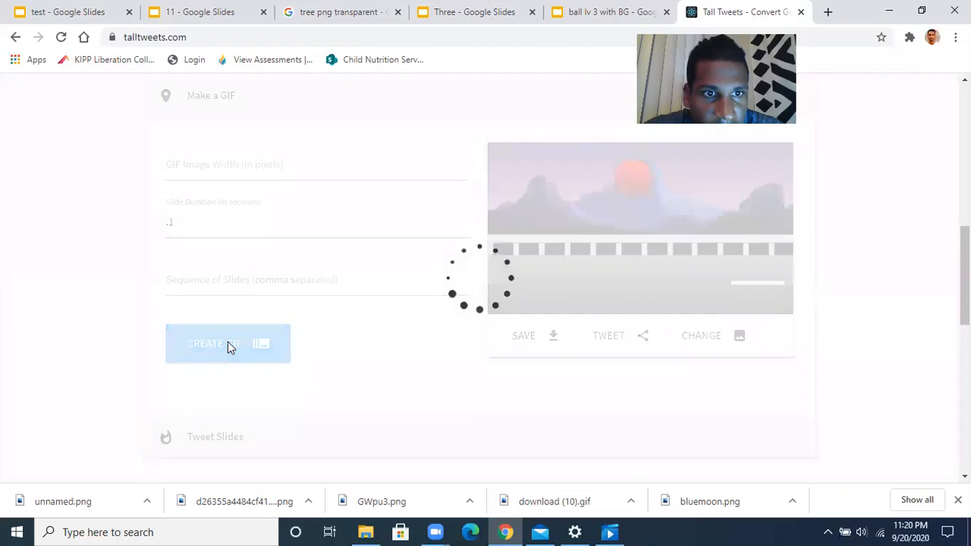
scroll(149, 366, "up", 1)
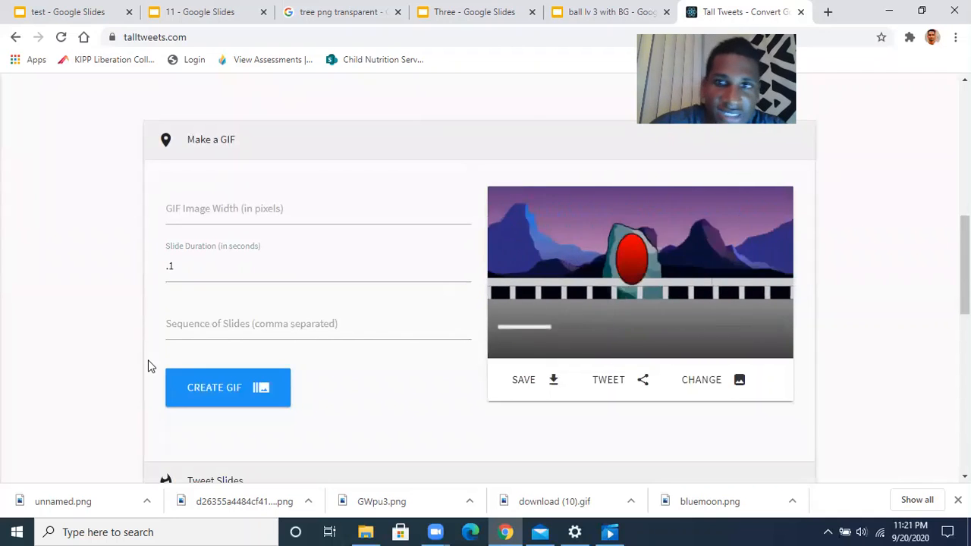
Save the finished bouncing-ball GIF to the computer
left_click(530, 387)
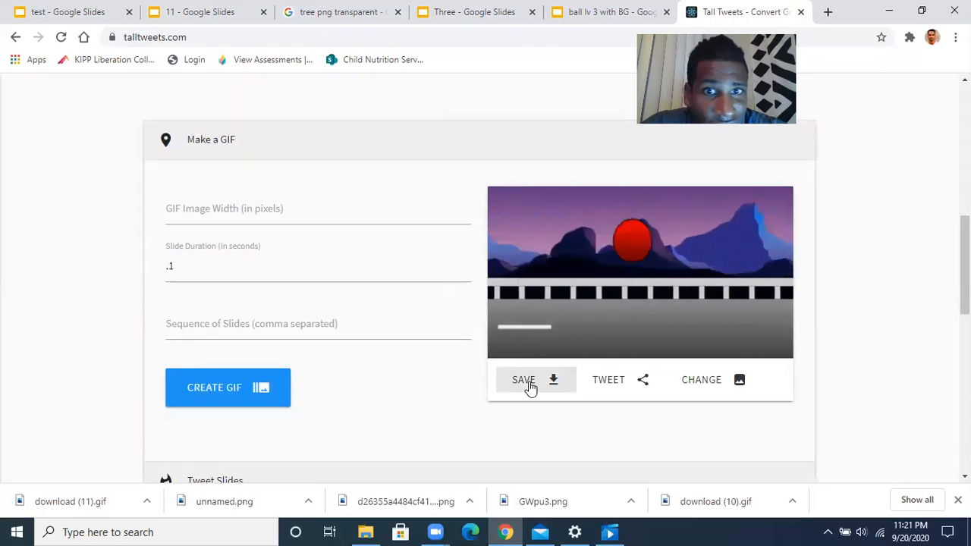
scroll(344, 402, "down", 2)
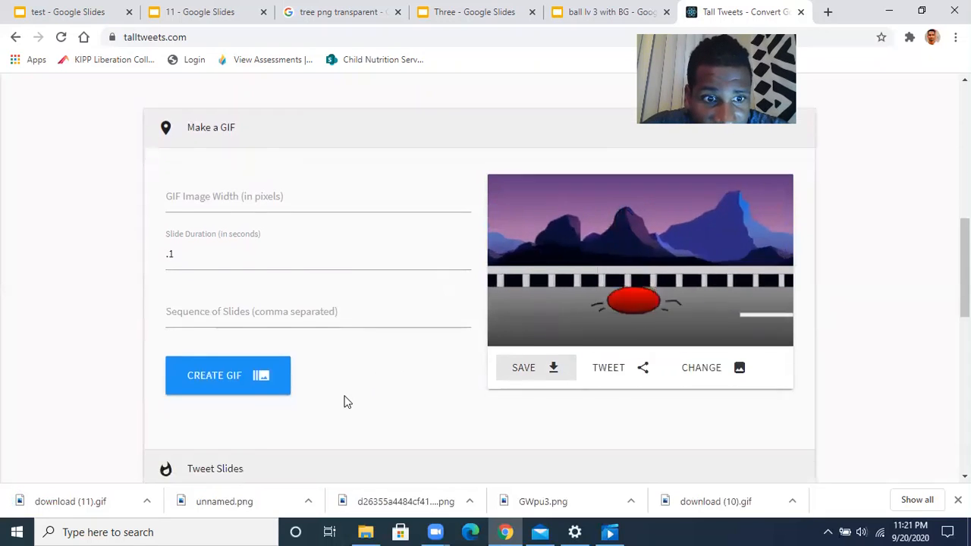
scroll(344, 402, "up", 4)
scroll(344, 402, "down", 3)
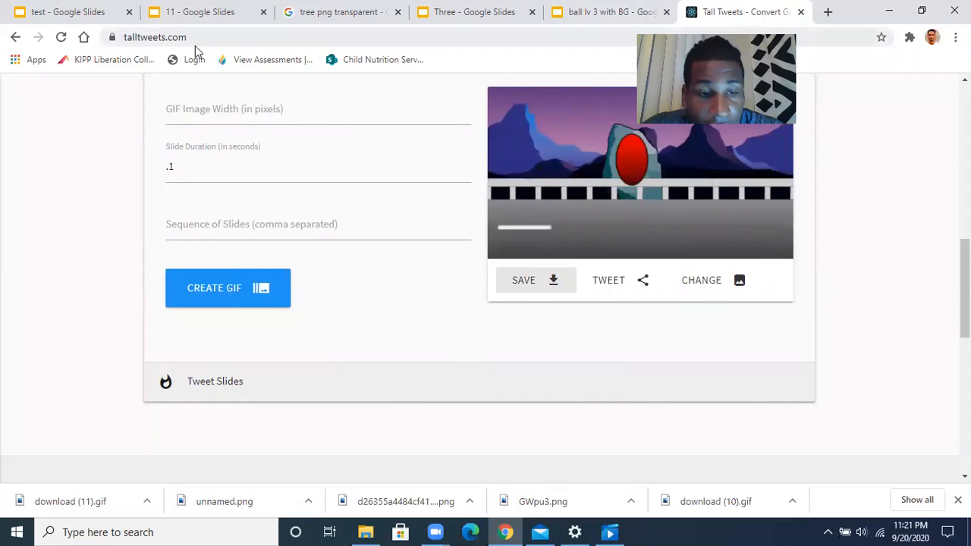
left_click(880, 293)
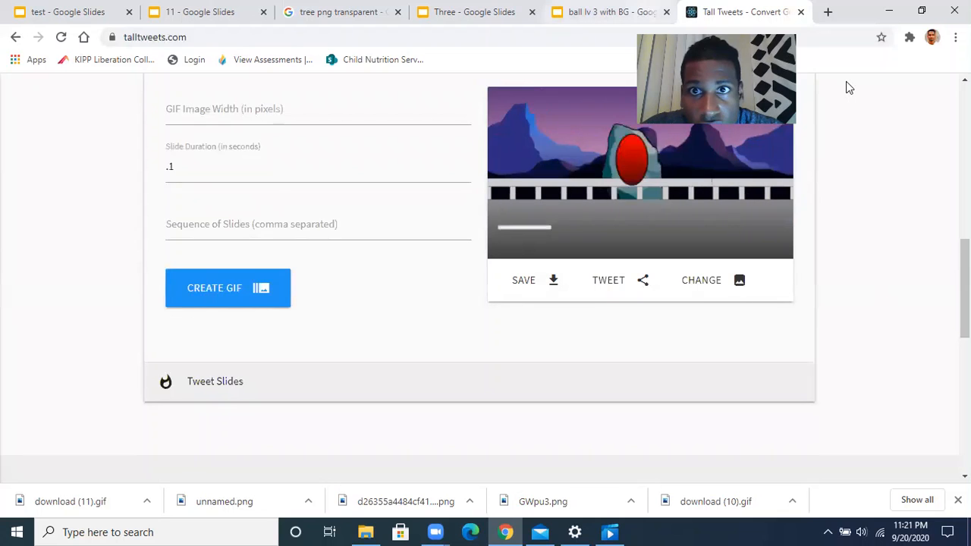
key("ctrl+shift+Tab")
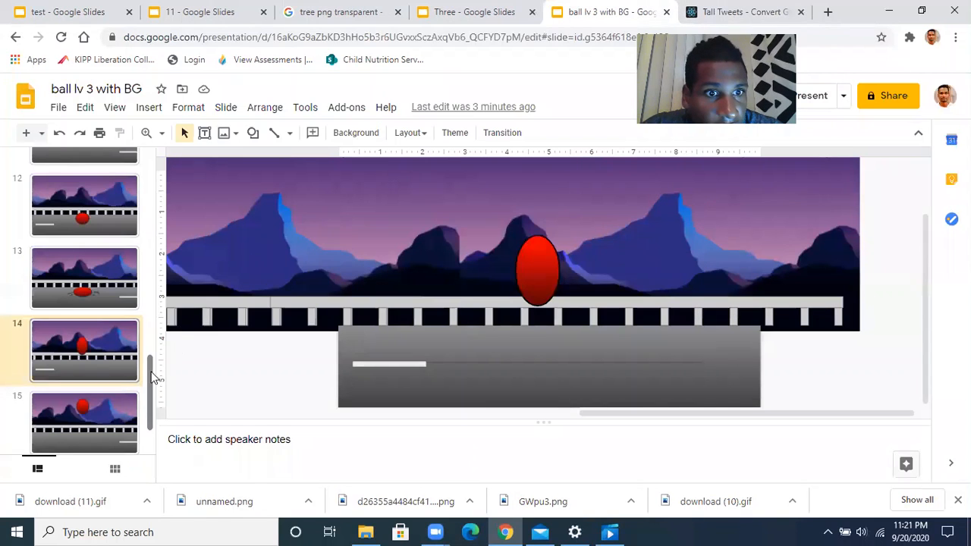
Add a new slide 17 after slide 16 in 'ball lv 3 with BG'
scroll(148, 408, "down", 1)
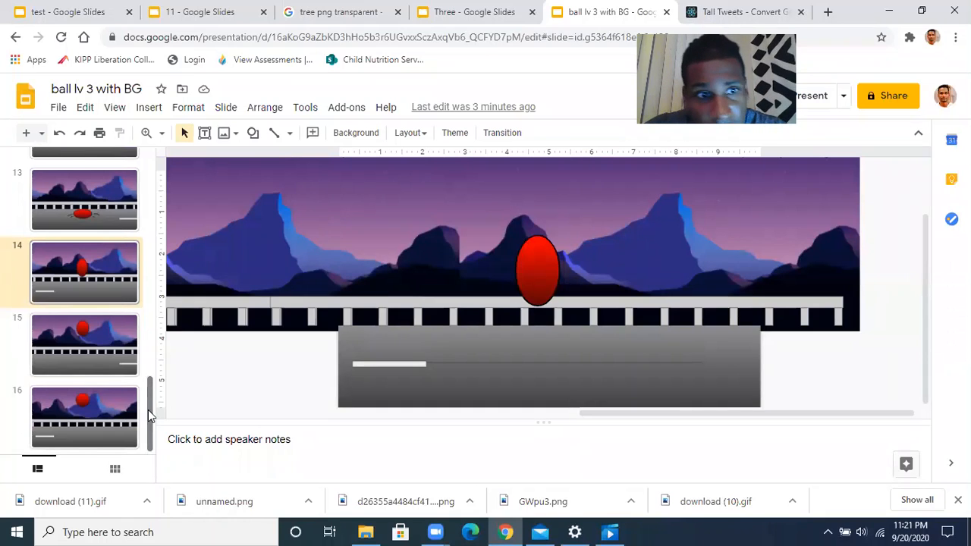
left_click_drag(148, 410, 130, 448)
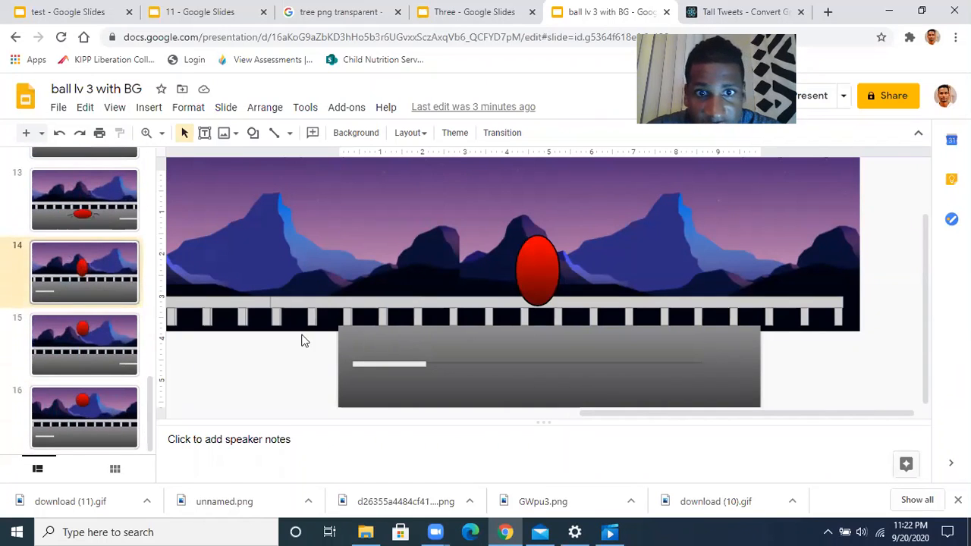
left_click(120, 403)
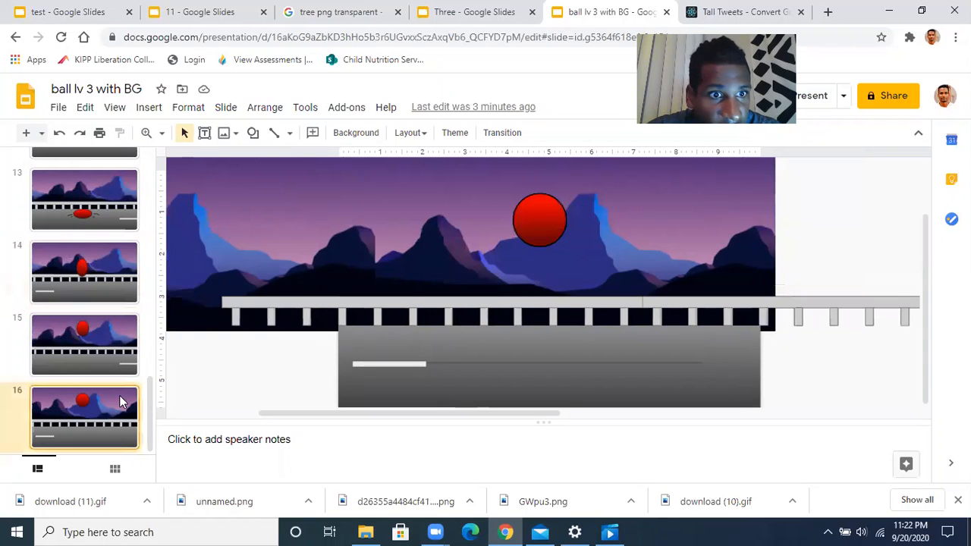
left_click(25, 134)
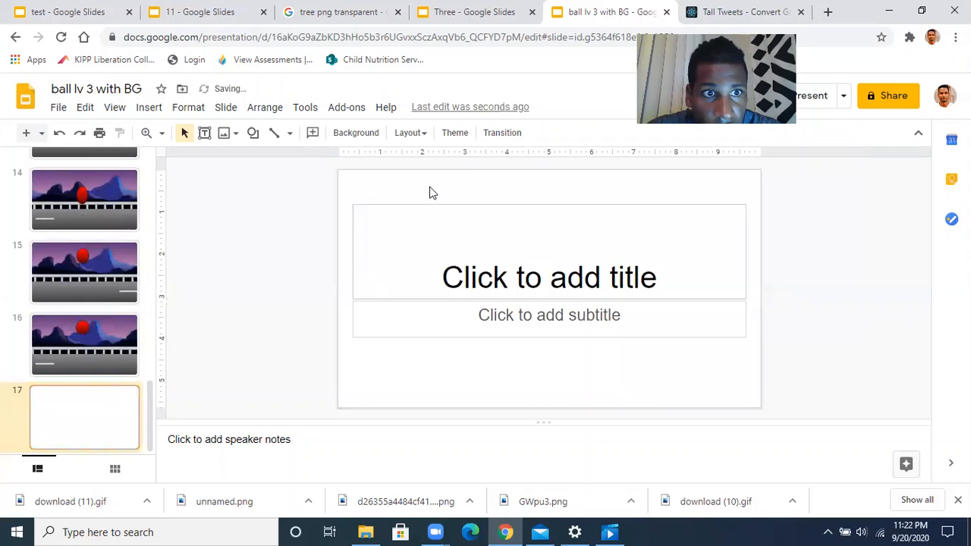
Delete slide 17's title and subtitle placeholders and upload the download (11) GIF
left_click_drag(636, 374, 638, 380)
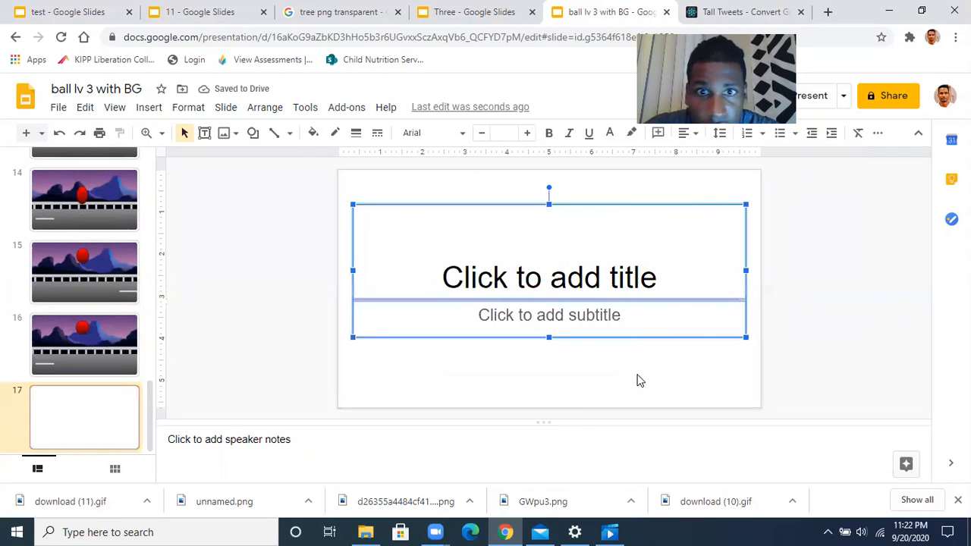
key("Delete")
left_click(148, 107)
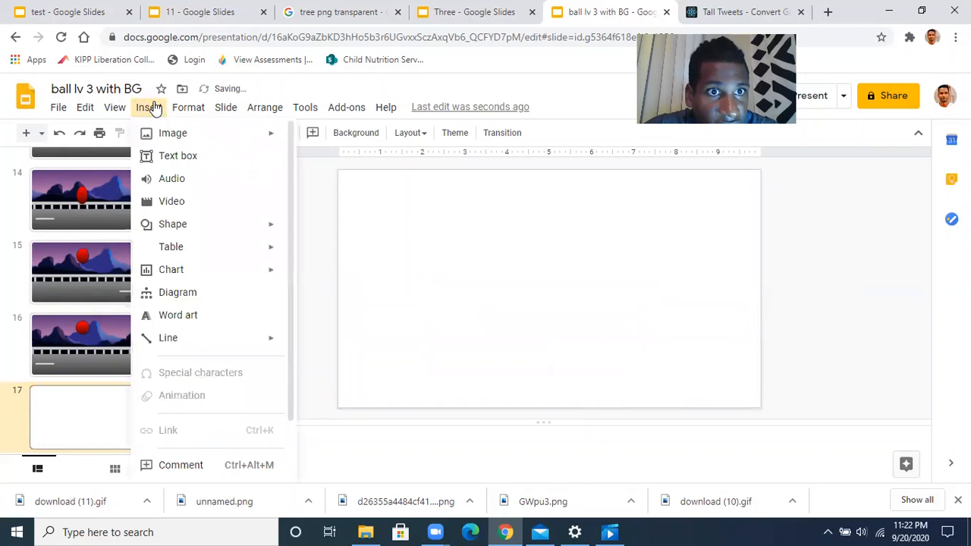
mouse_move(174, 133)
left_click(346, 137)
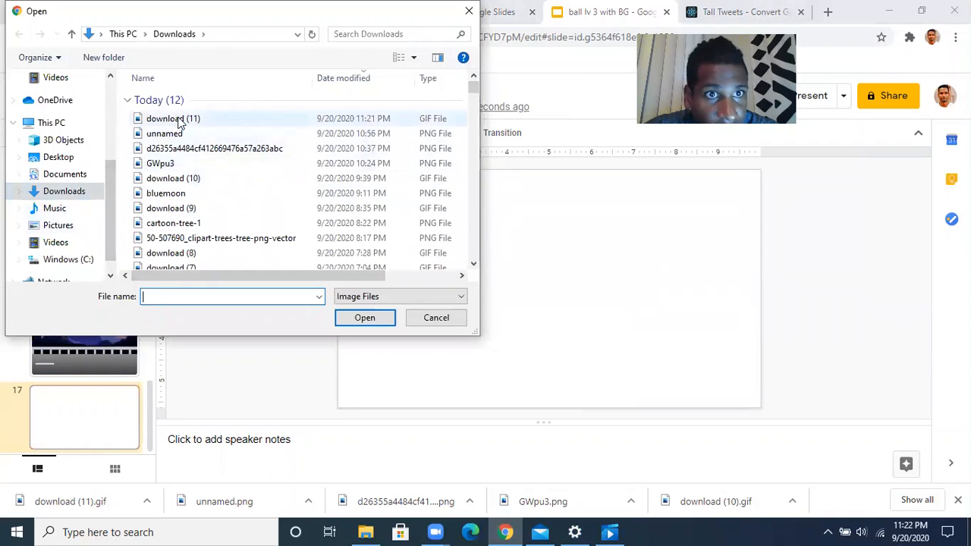
left_click(180, 122)
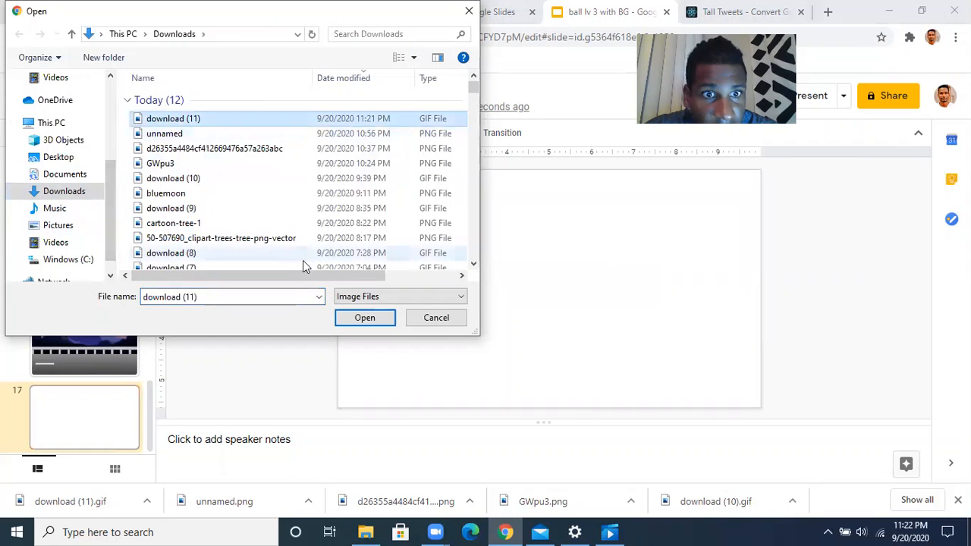
left_click(364, 318)
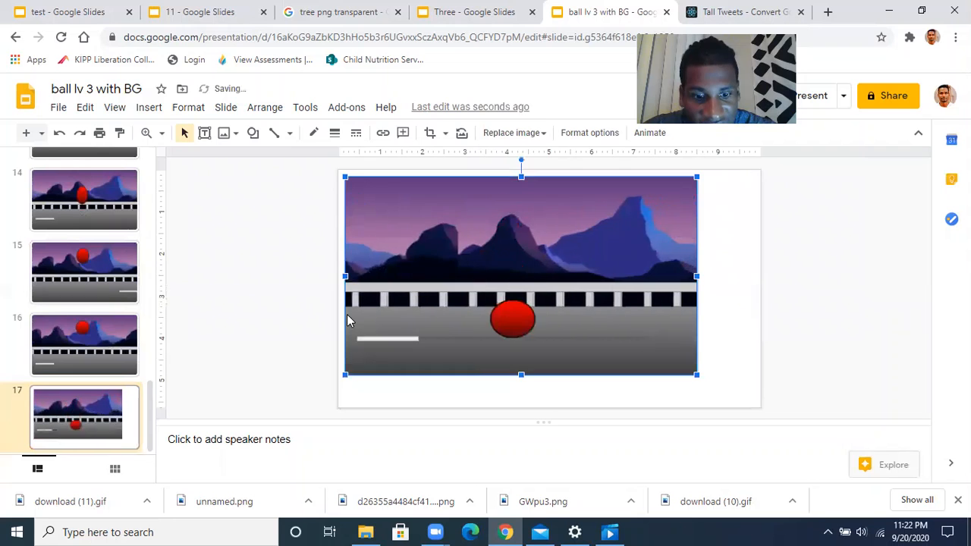
Stretch the GIF by its corners to cover the entire slide
left_click(431, 325)
left_click(687, 370)
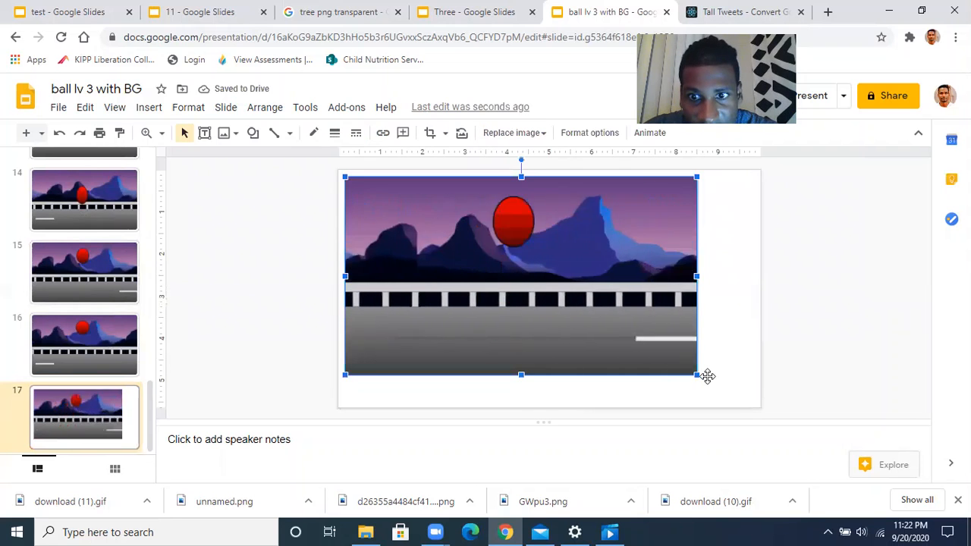
left_click_drag(698, 375, 757, 395)
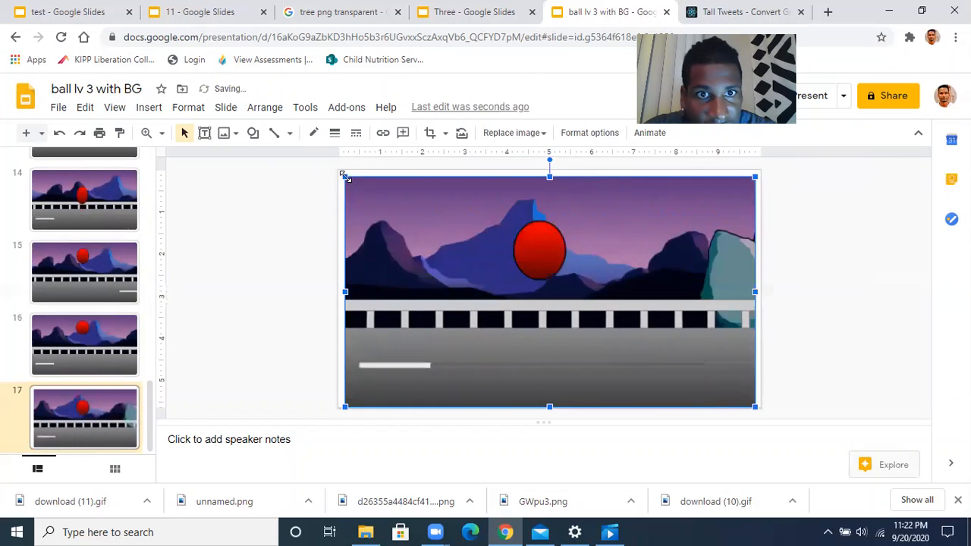
left_click_drag(345, 175, 339, 173)
left_click(800, 212)
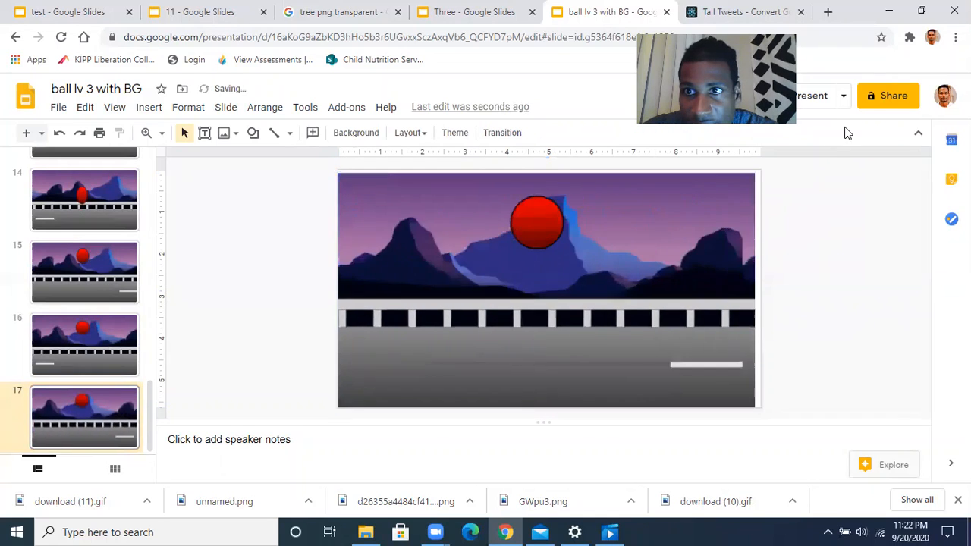
Make the link viewable by the school organization, copy it, and close sharing
left_click(877, 99)
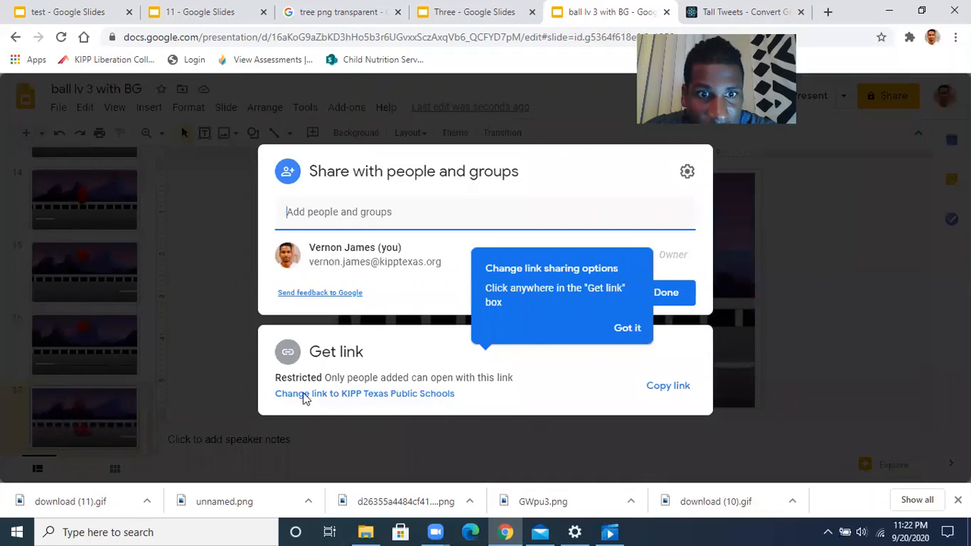
left_click(337, 394)
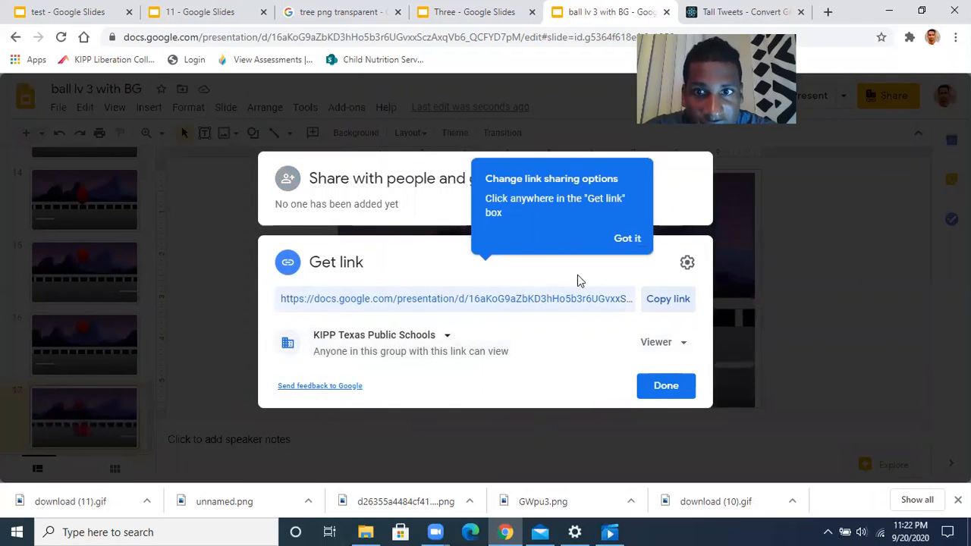
left_click(626, 239)
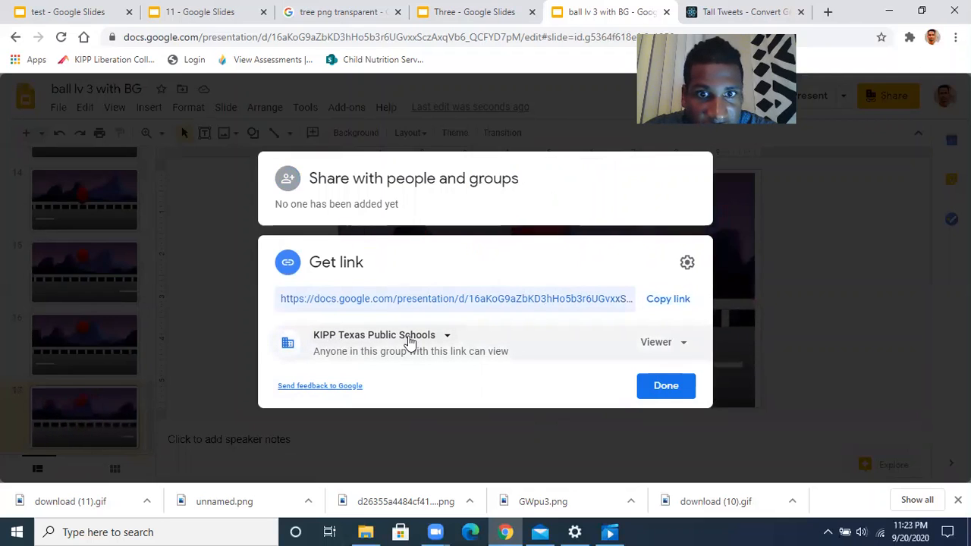
left_click(446, 339)
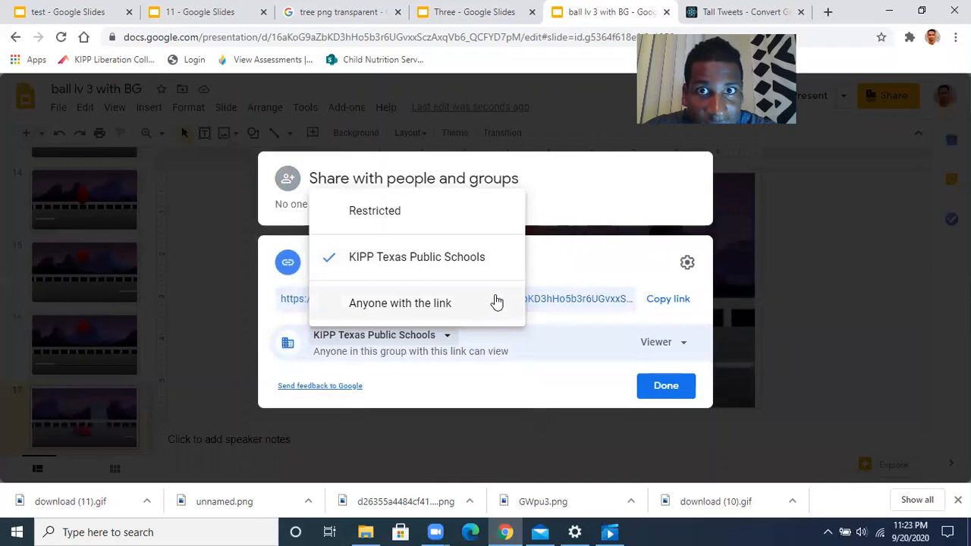
left_click(504, 393)
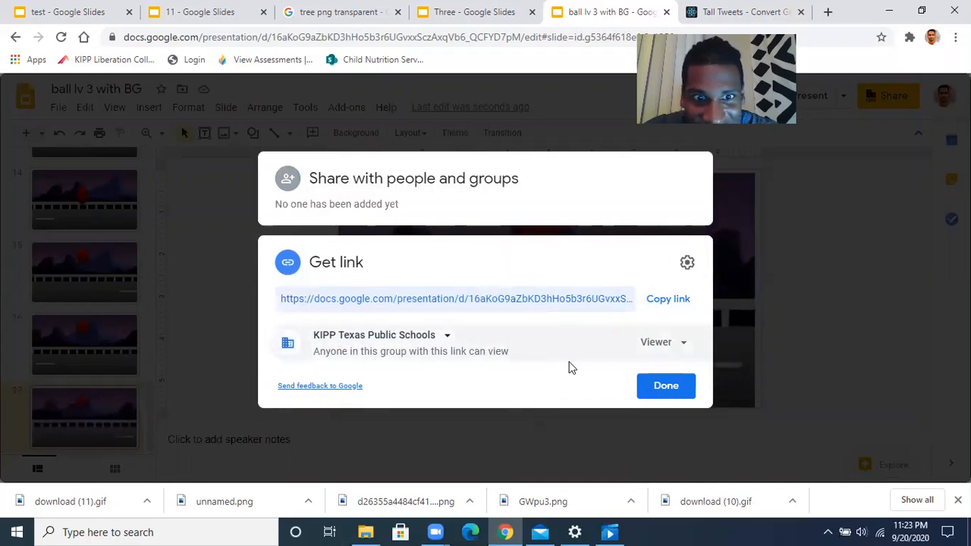
left_click(660, 307)
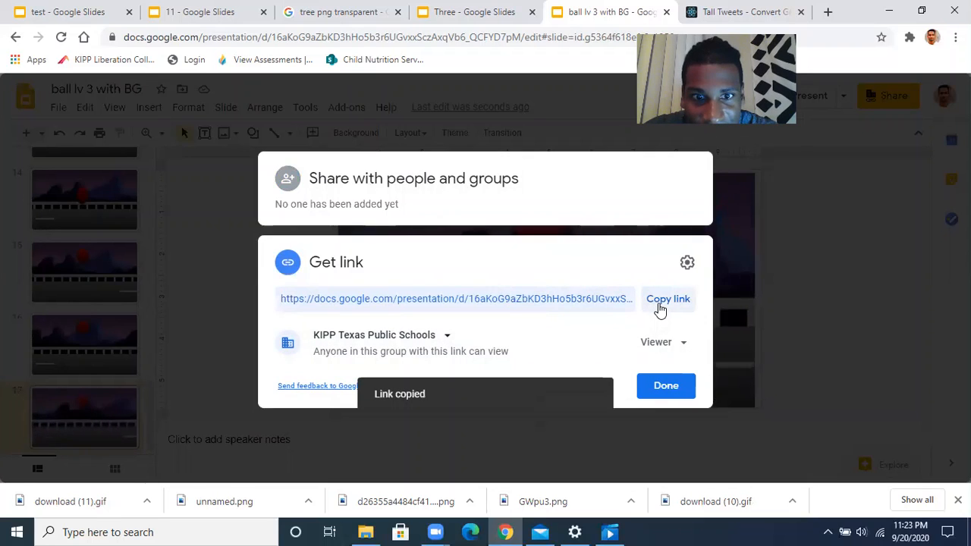
left_click(668, 391)
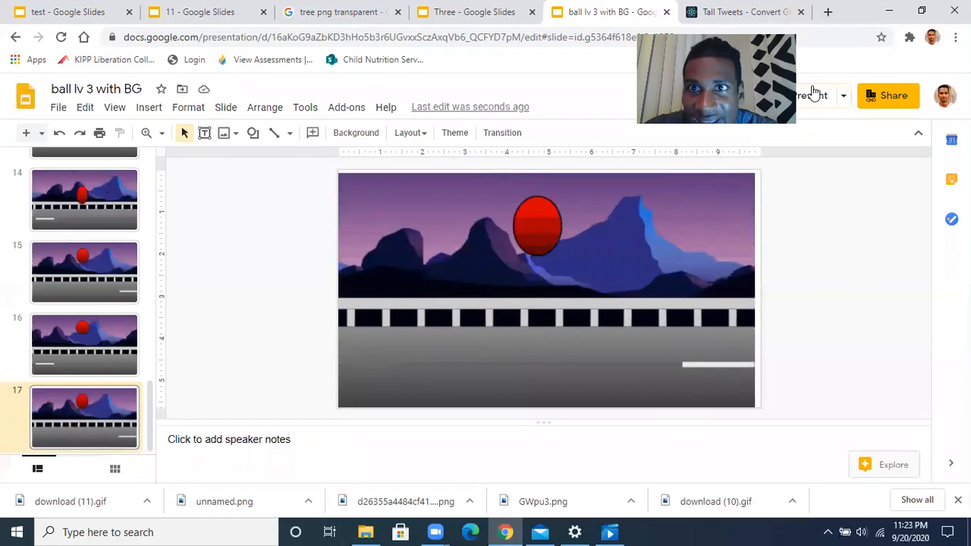
Close Tall Tweets, then reach Google Classroom from the apps grid and open the Test class
left_click(801, 12)
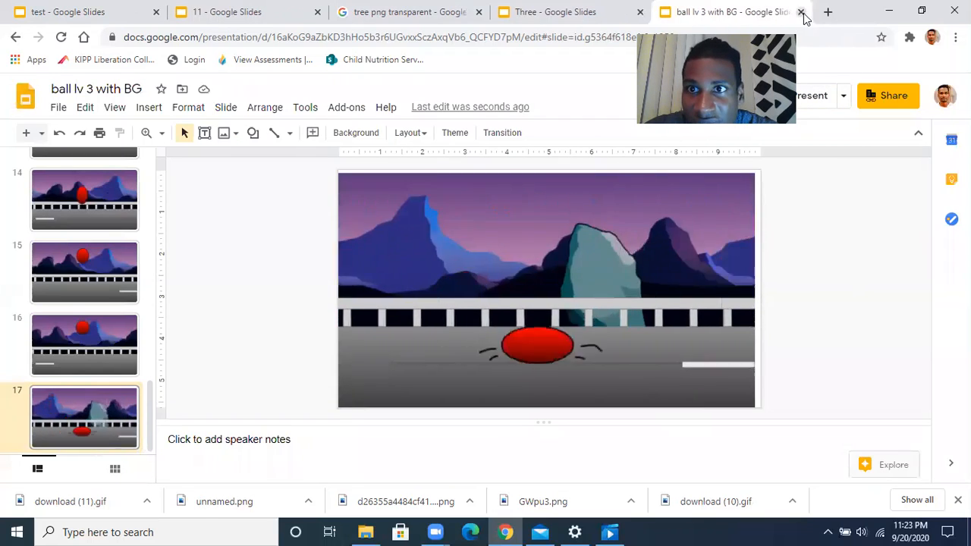
left_click(829, 12)
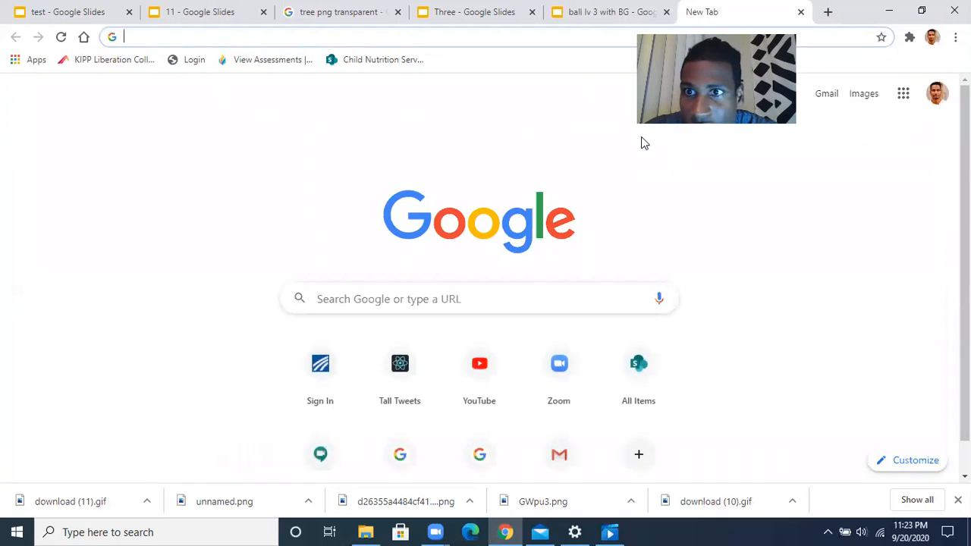
left_click(903, 93)
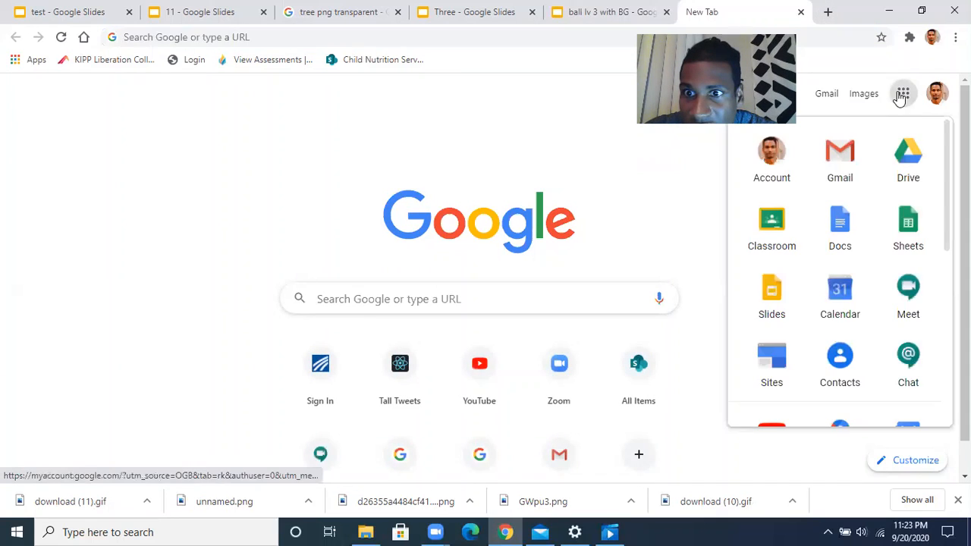
left_click(761, 220)
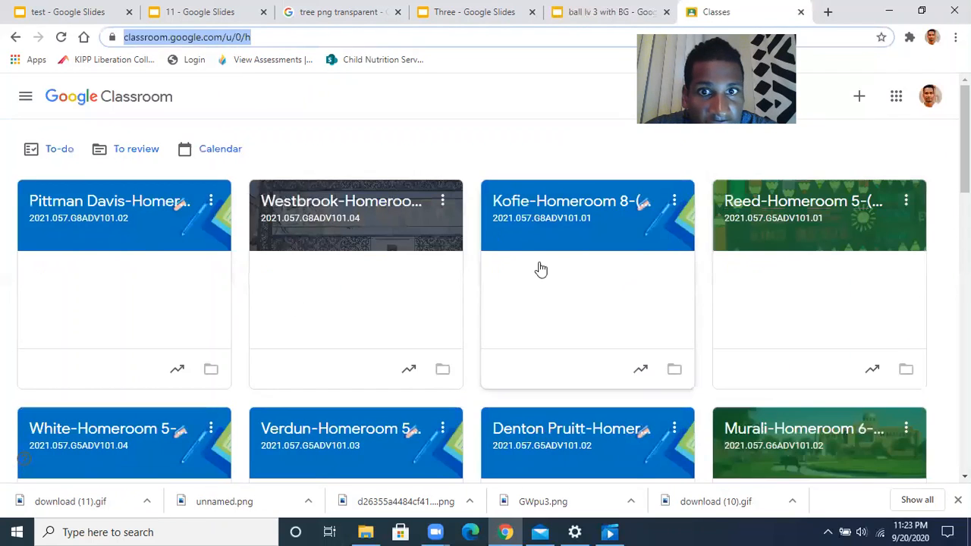
scroll(423, 347, "down", 7)
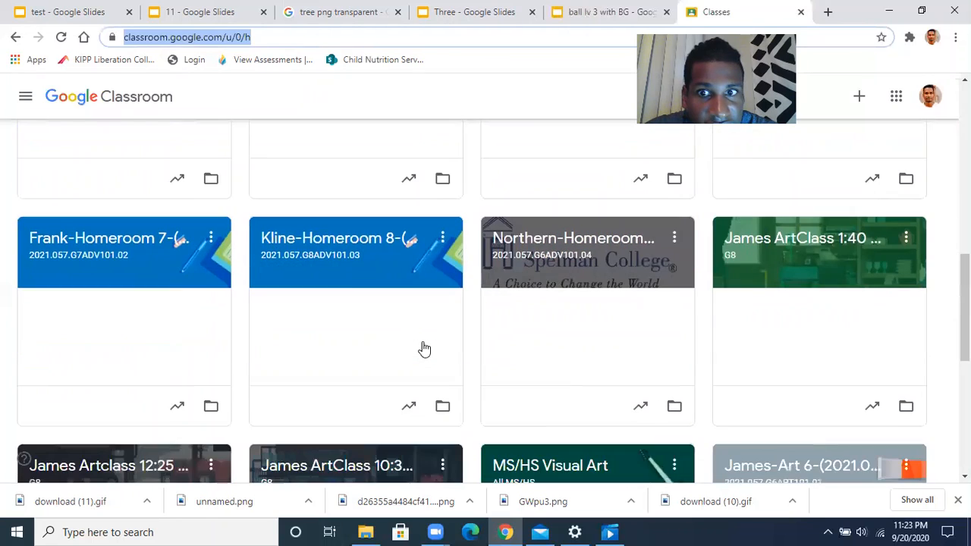
scroll(424, 350, "down", 3)
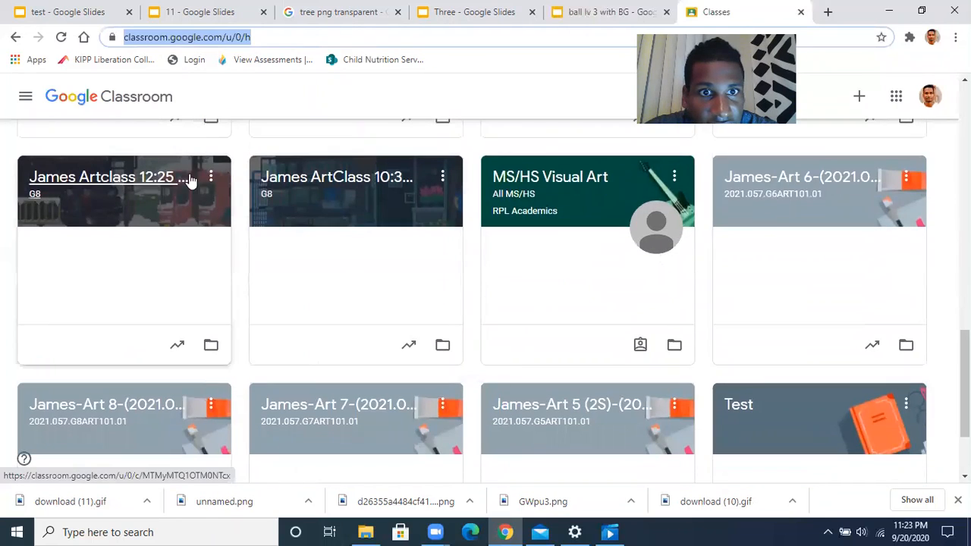
scroll(676, 239, "up", 1)
scroll(787, 269, "up", 3)
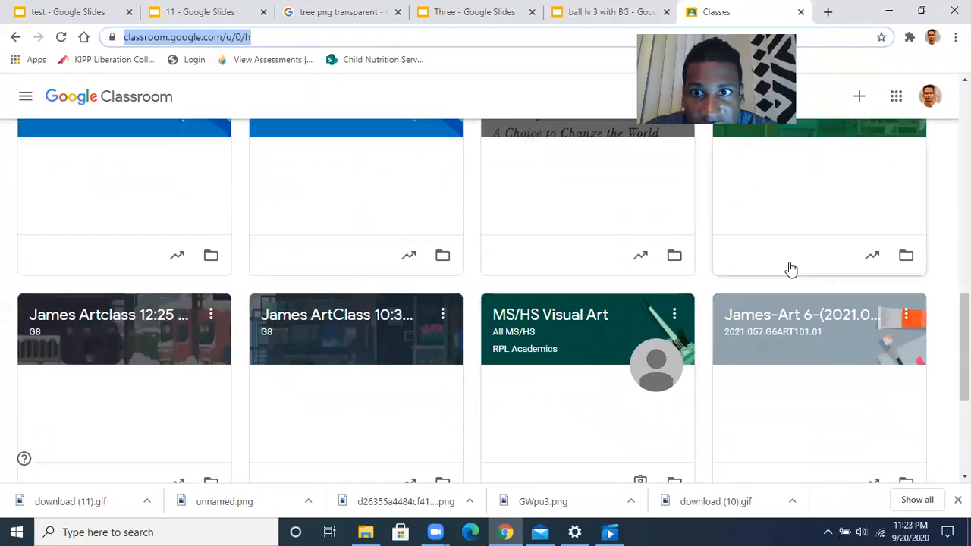
scroll(767, 306, "down", 3)
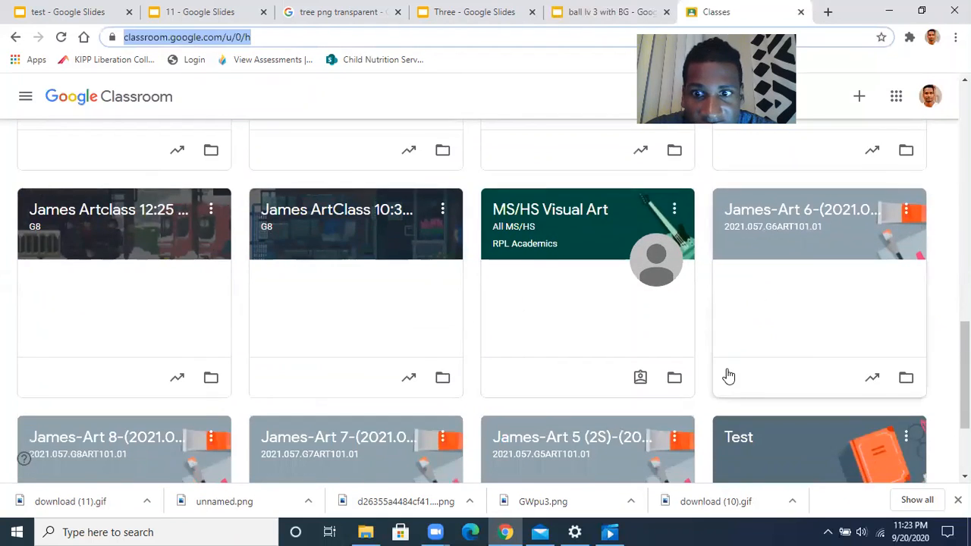
scroll(728, 377, "down", 1)
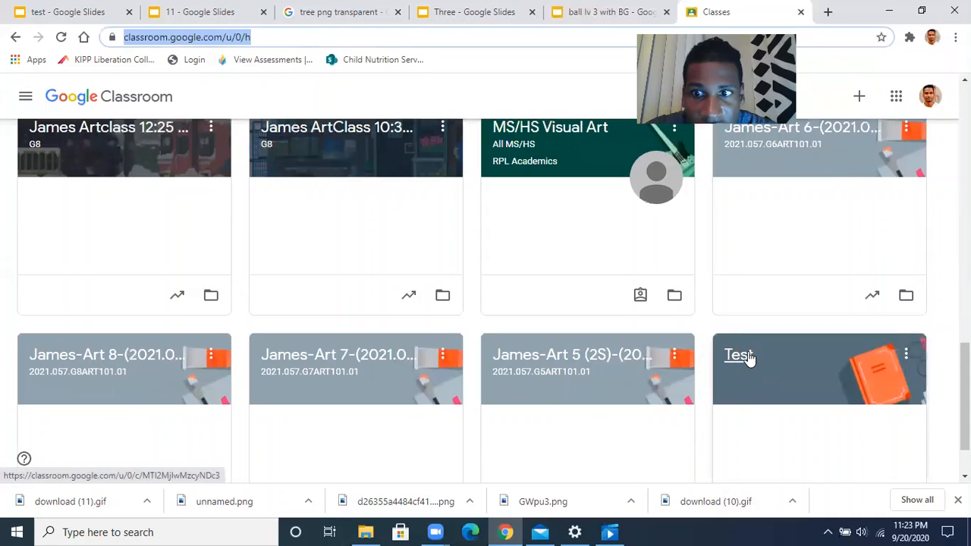
left_click(748, 356)
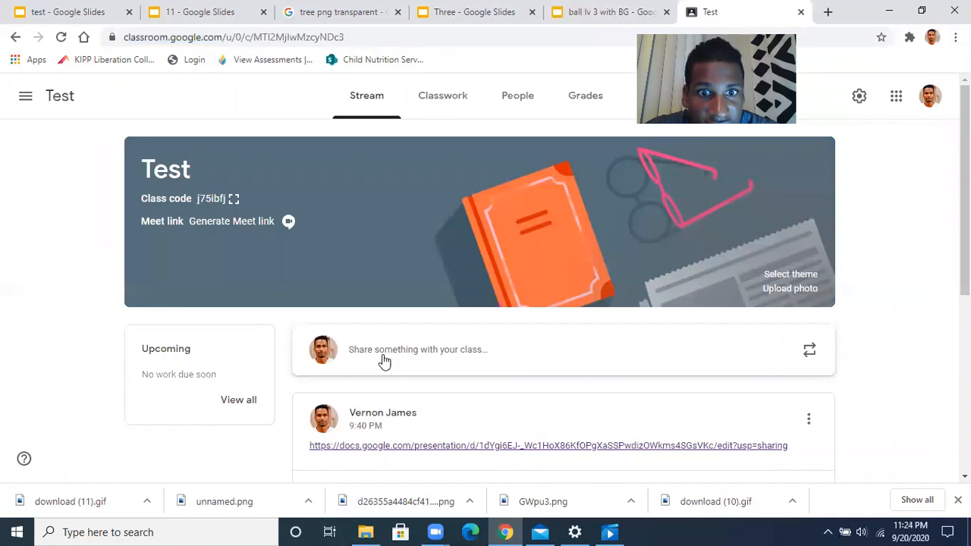
Post the copied presentation link to the Test class stream and open it from the post
left_click(430, 353)
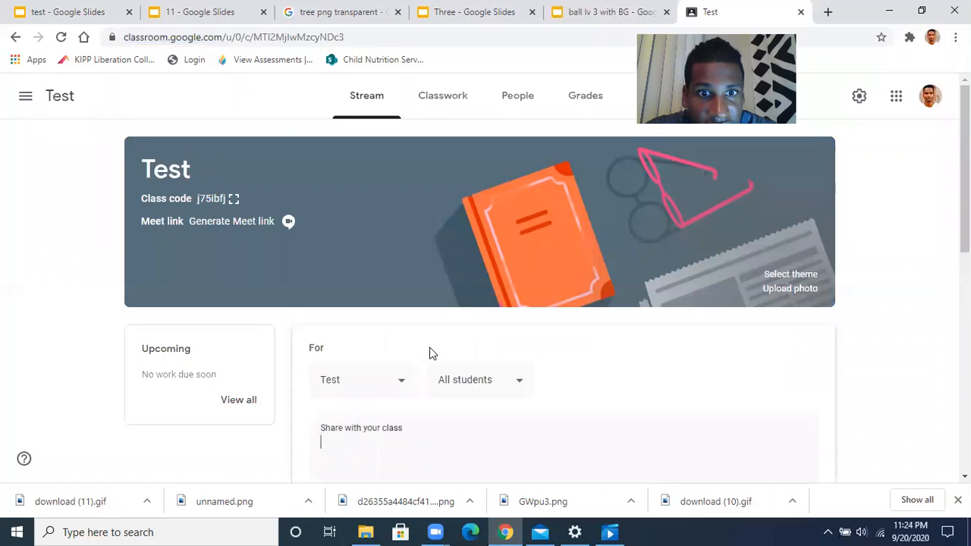
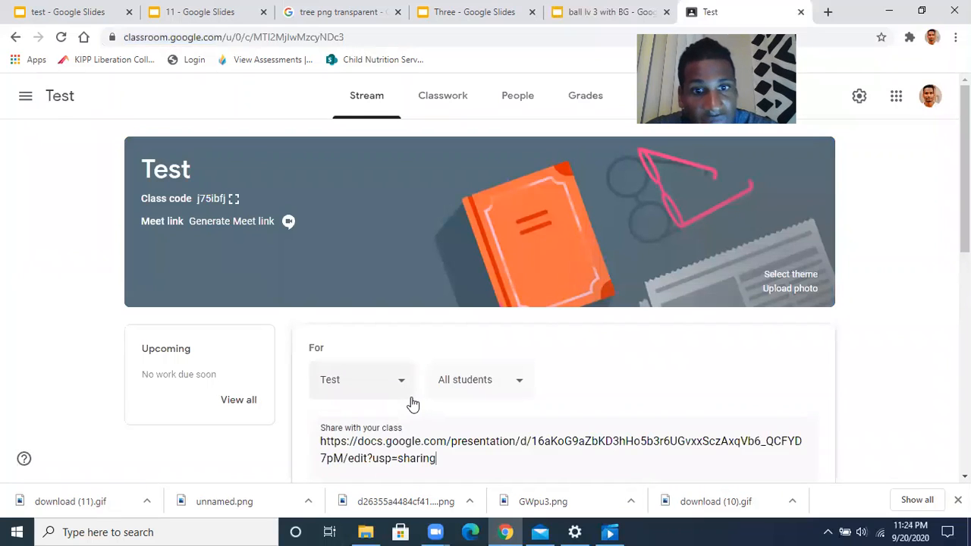
scroll(413, 403, "down", 2)
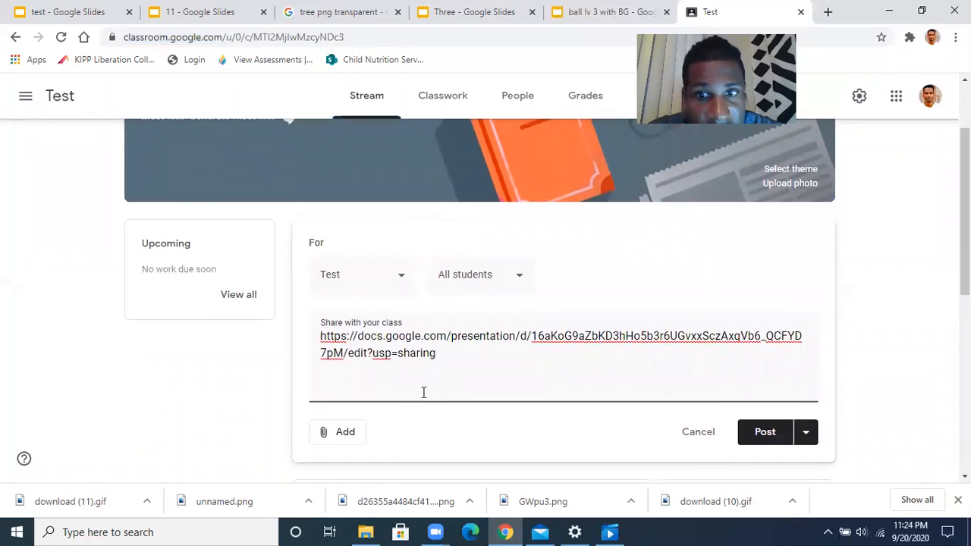
left_click(767, 433)
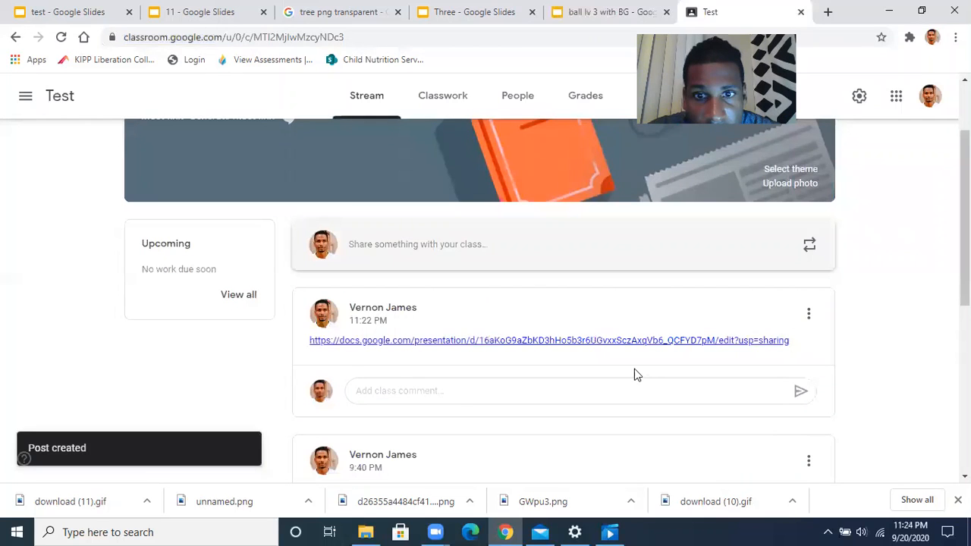
left_click(629, 347)
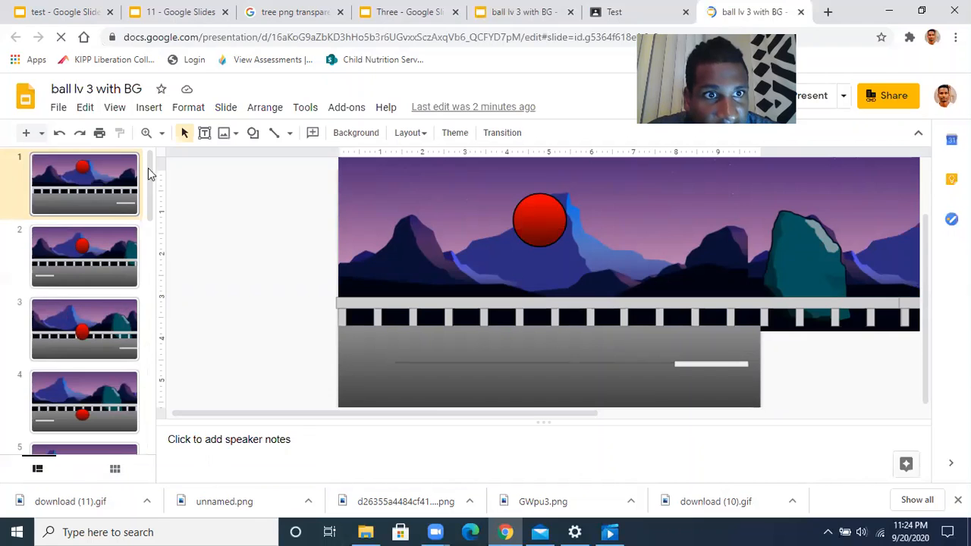
Preview slide 17's bouncing-ball GIF in Present mode, then return to the Test Classroom stream
left_click_drag(152, 177, 145, 490)
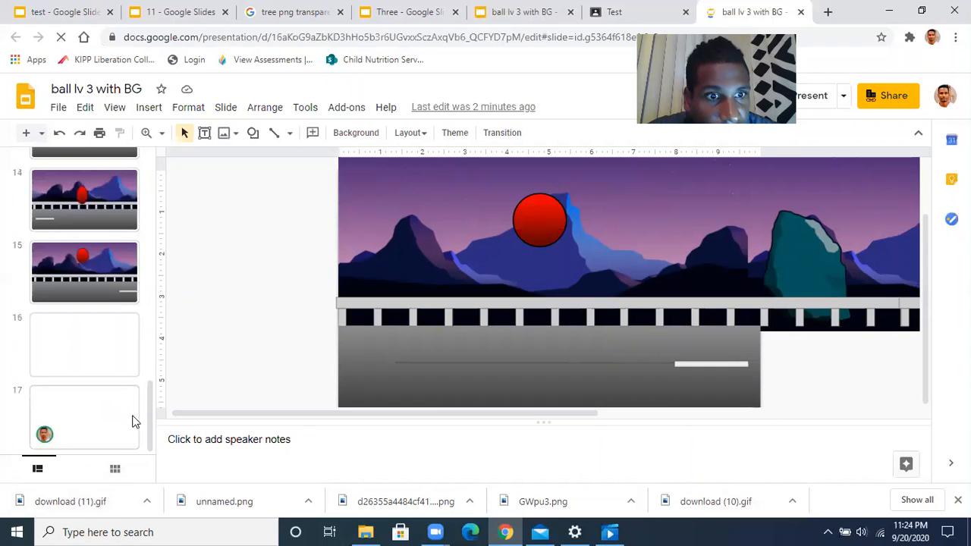
left_click(109, 426)
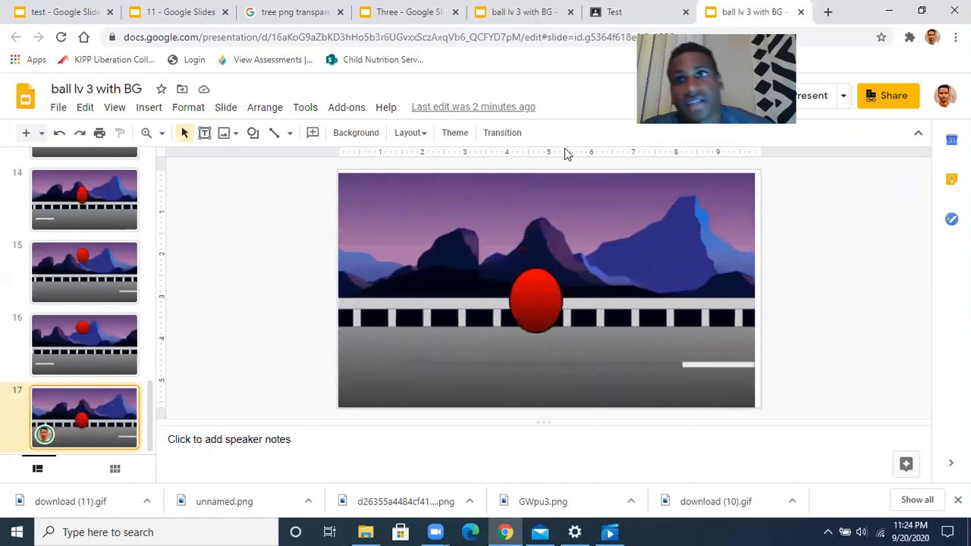
left_click(812, 95)
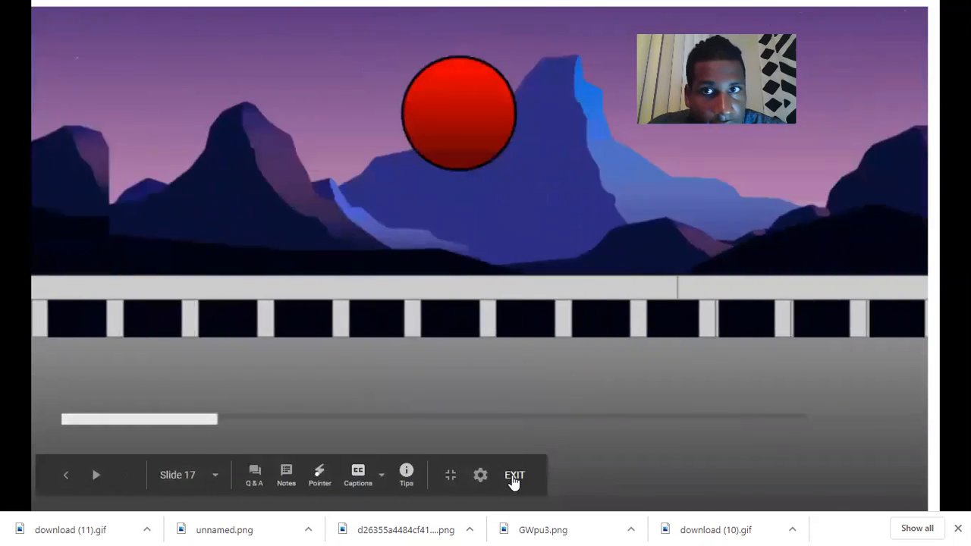
left_click(514, 476)
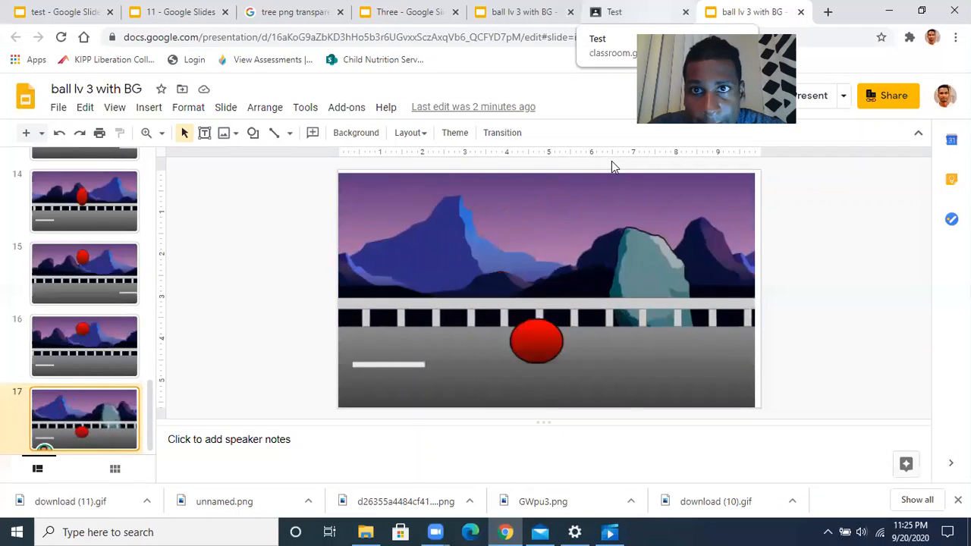
left_click(615, 12)
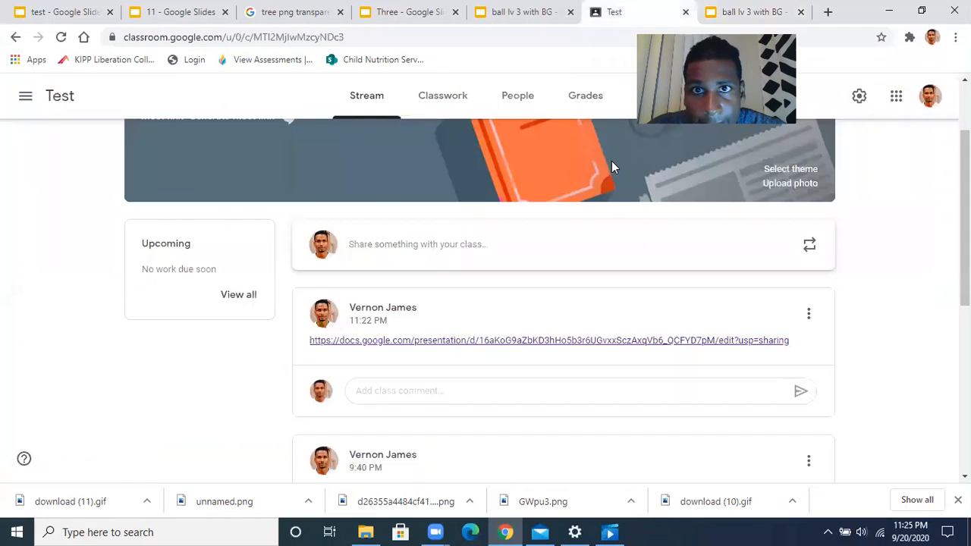